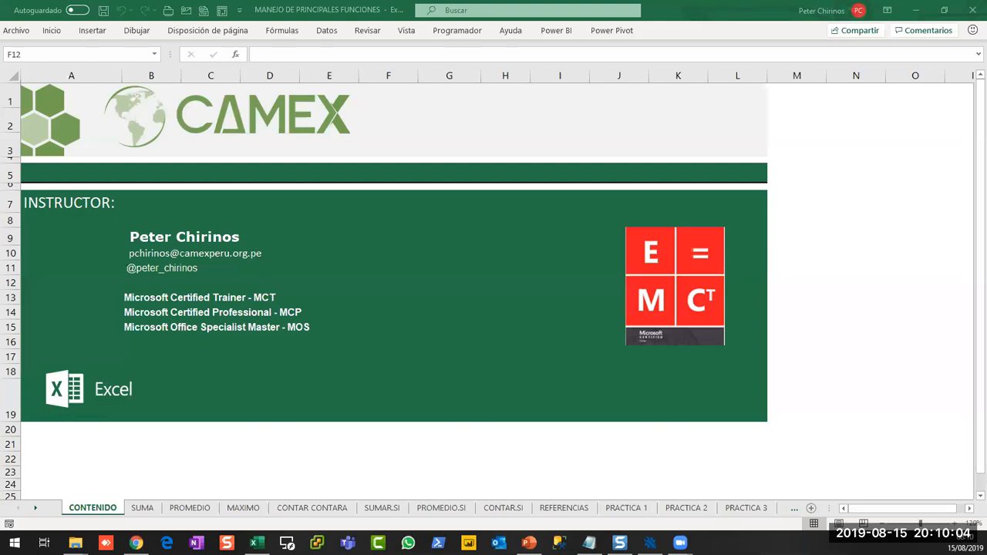
pyautogui.click(402, 296)
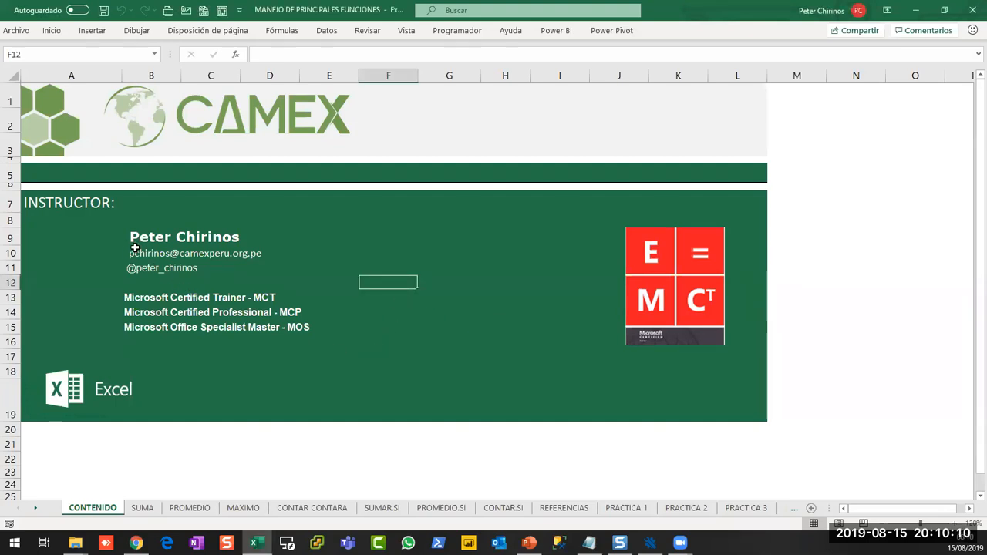
pyautogui.click(11, 253)
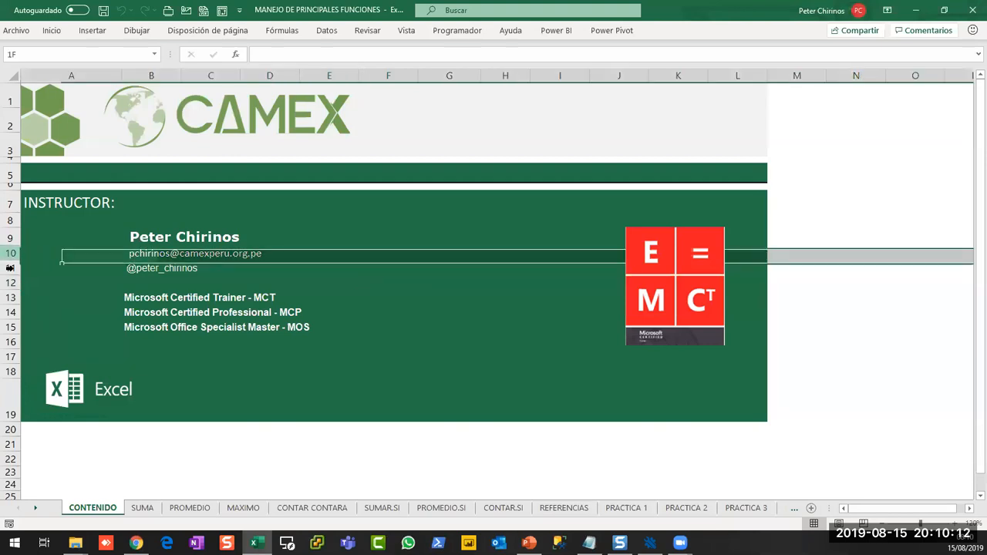
pyautogui.click(10, 268)
pyautogui.click(10, 254)
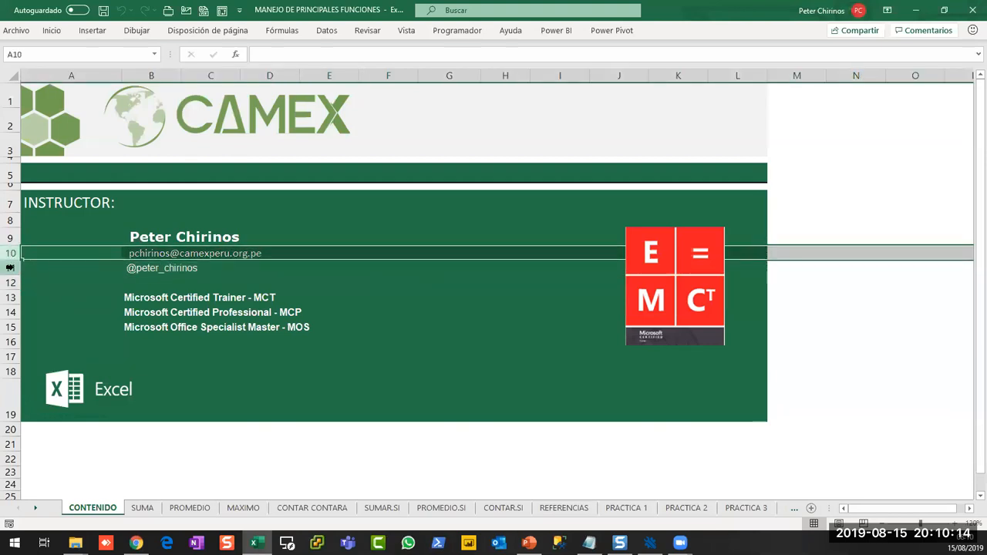
pyautogui.click(11, 267)
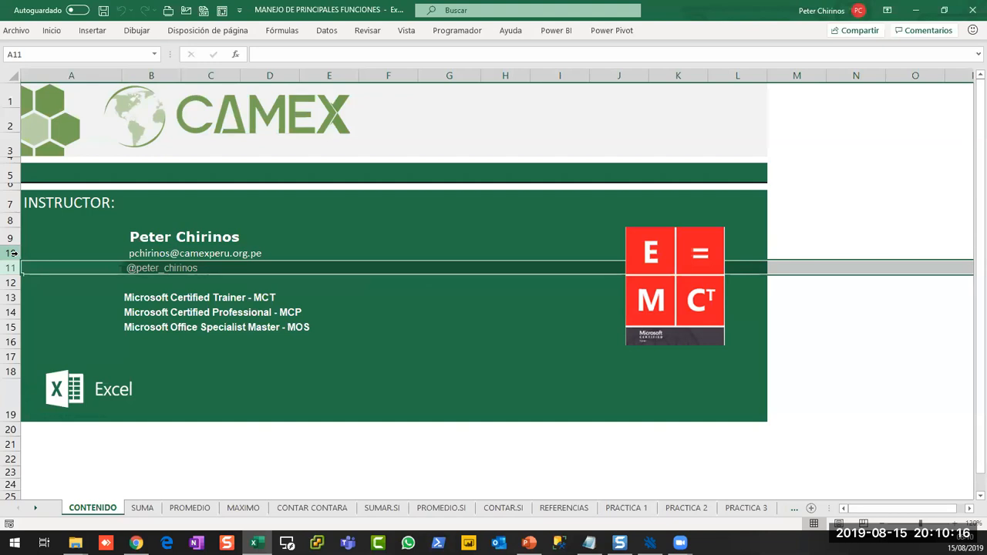
# Open the SUMA sheet, bring its price table into view and keep the Home commands displayed
pyautogui.click(152, 484)
pyautogui.click(143, 509)
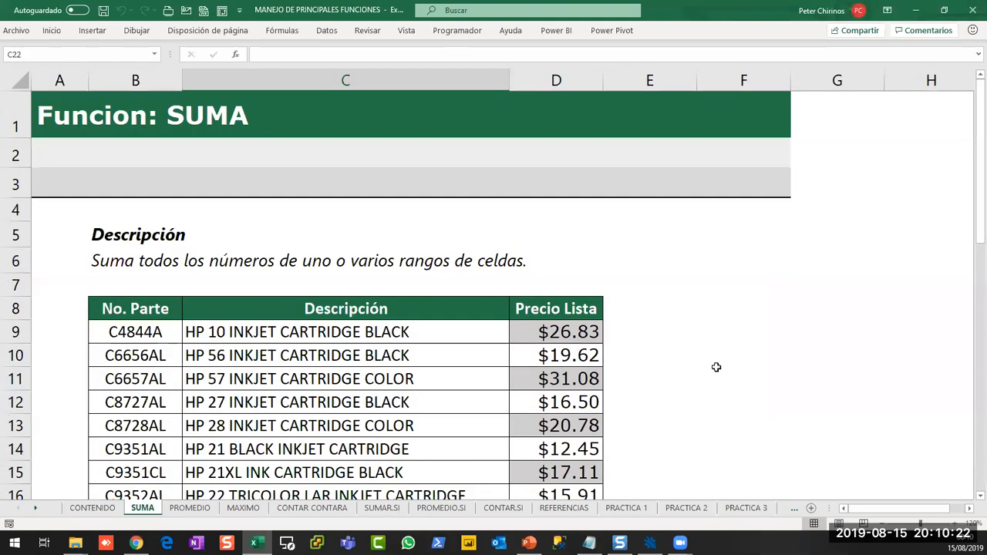
pyautogui.scroll(-1, 717, 367)
pyautogui.scroll(-1, 678, 269)
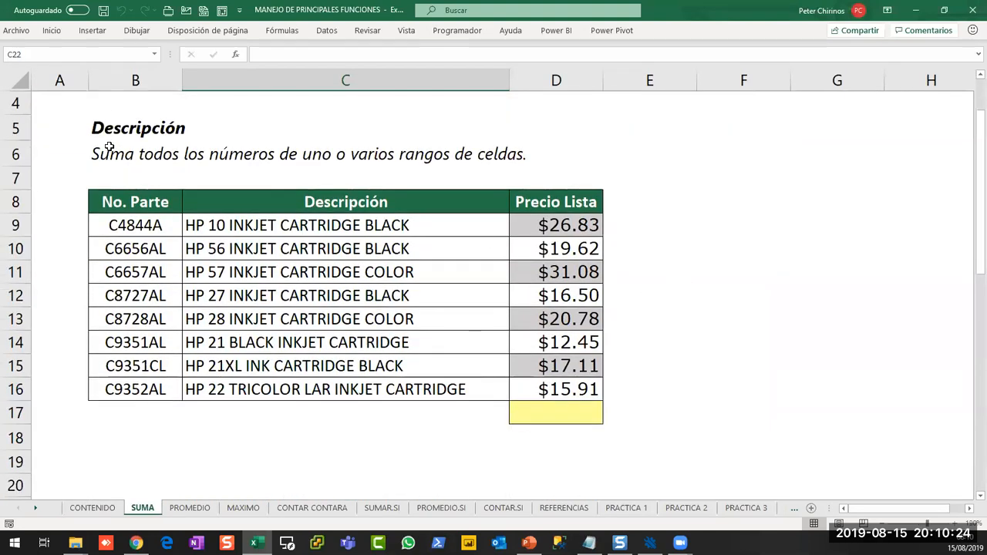
pyautogui.doubleClick(51, 33)
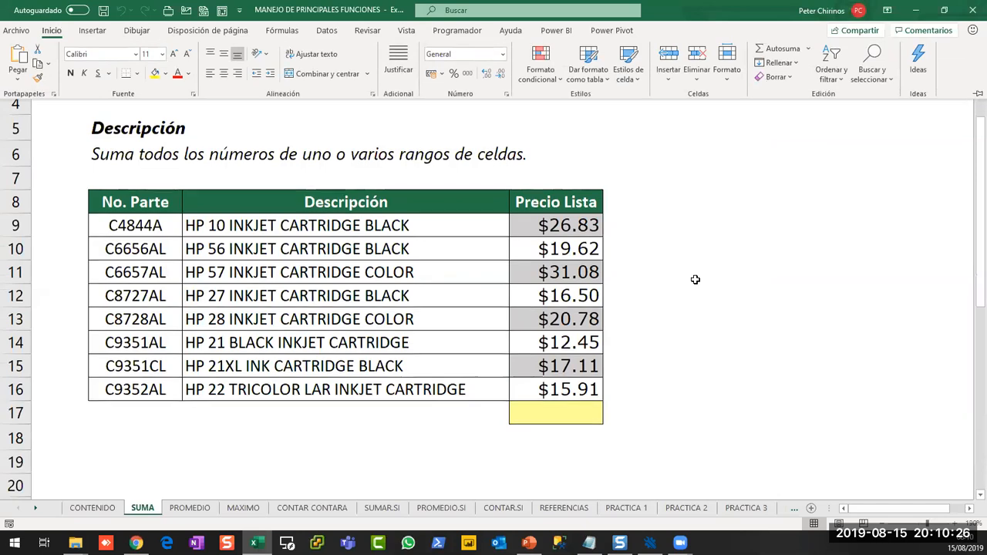
pyautogui.scroll(-1, 695, 279)
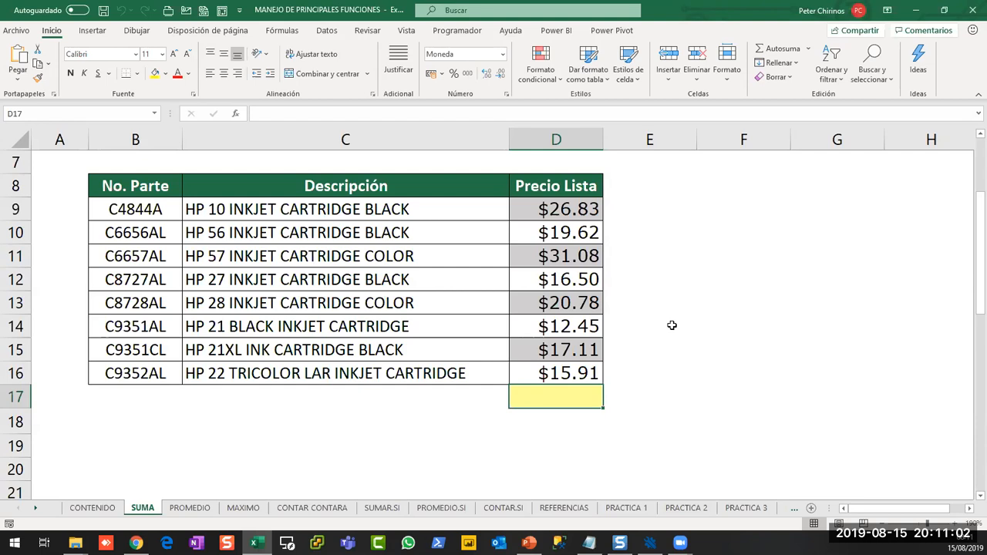
# Select the list prices D9:D16 and temporarily annotate them with a red outline and arrows at rows 9, 11, 13 and 15
pyautogui.moveTo(564, 210); pyautogui.dragTo(555, 374)
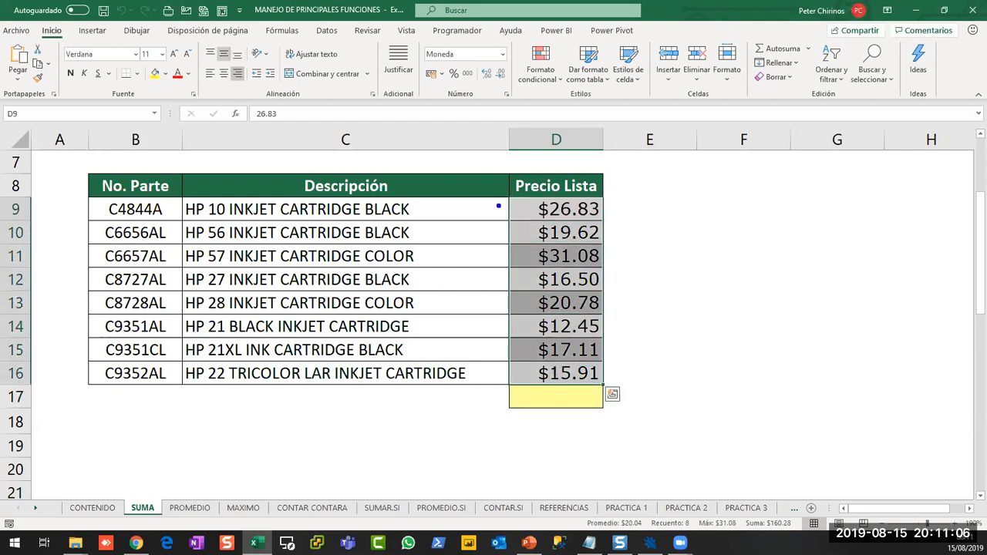
pyautogui.moveTo(500, 199)
pyautogui.mouseDown()
pyautogui.moveTo(501, 319)
pyautogui.moveTo(590, 202)
pyautogui.mouseUp()
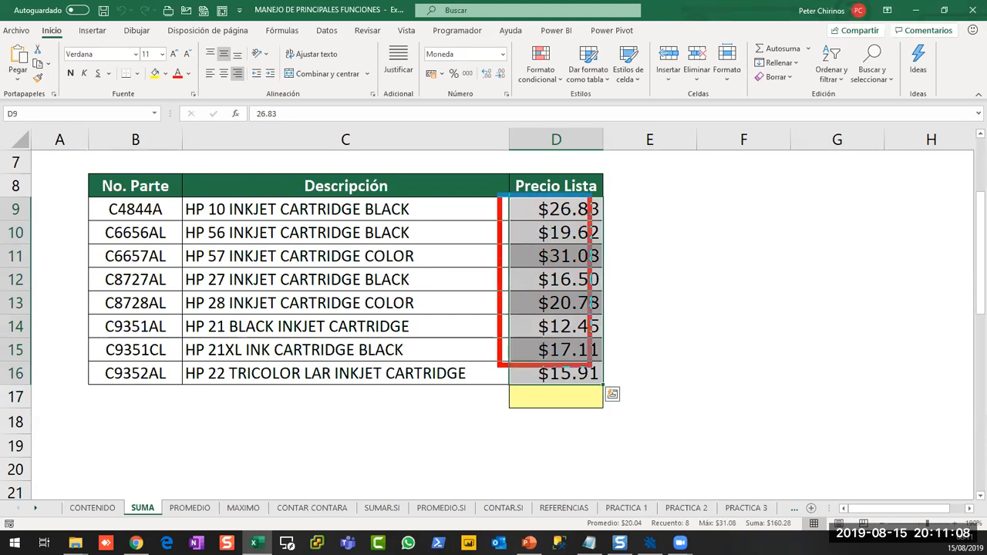
pyautogui.moveTo(590, 365); pyautogui.dragTo(606, 387)
pyautogui.press('e')
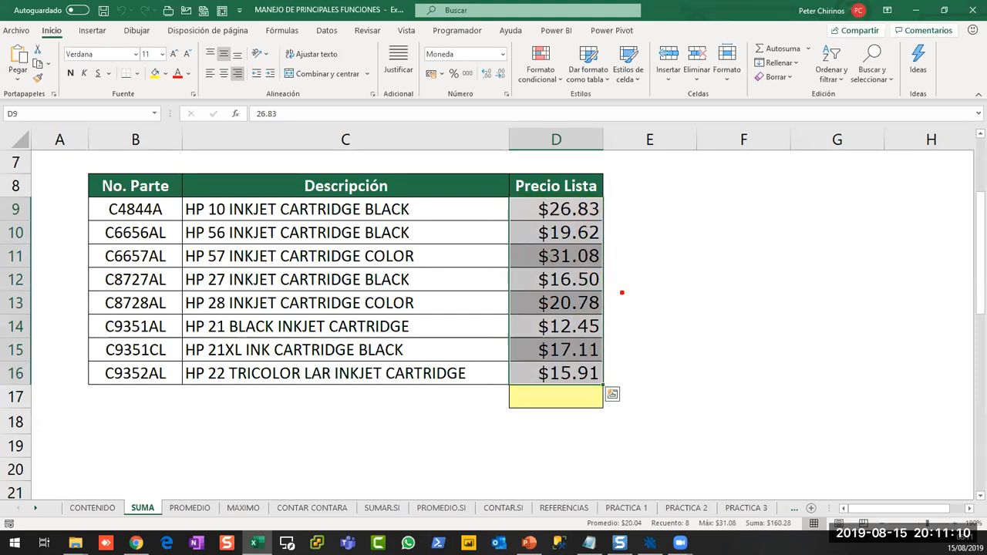
pyautogui.moveTo(607, 209); pyautogui.dragTo(685, 202)
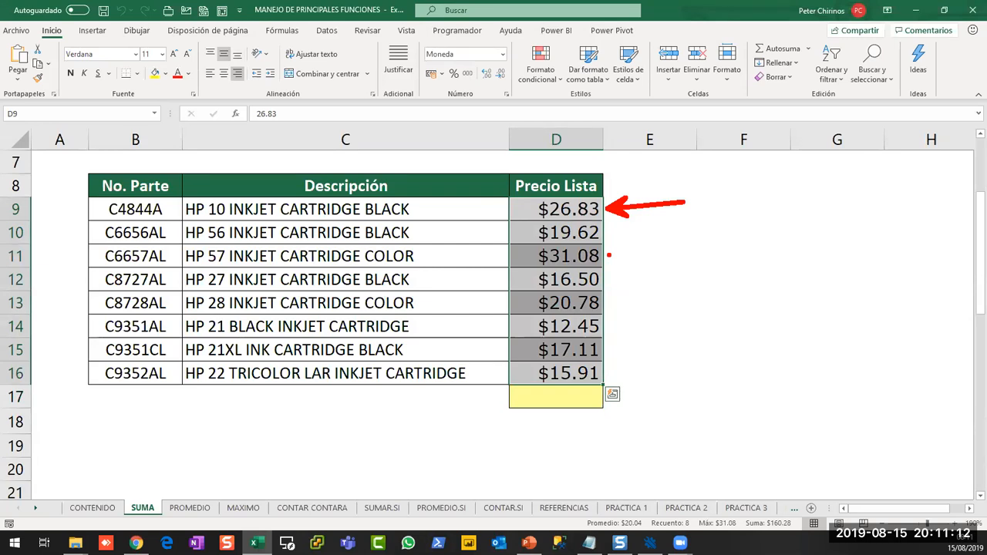
pyautogui.moveTo(609, 256); pyautogui.dragTo(660, 254)
pyautogui.moveTo(614, 300); pyautogui.dragTo(663, 299)
pyautogui.moveTo(608, 351); pyautogui.dragTo(668, 350)
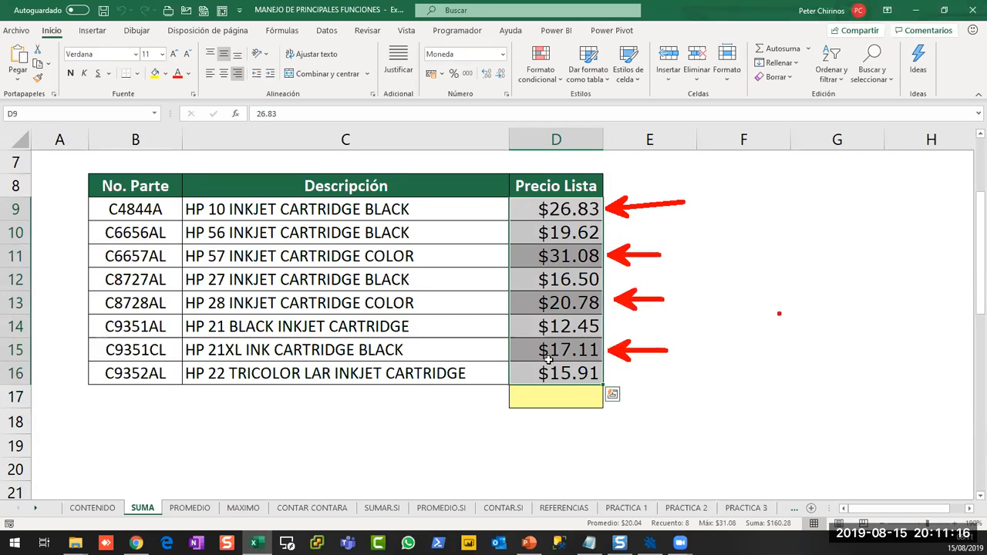
pyautogui.press('Escape')
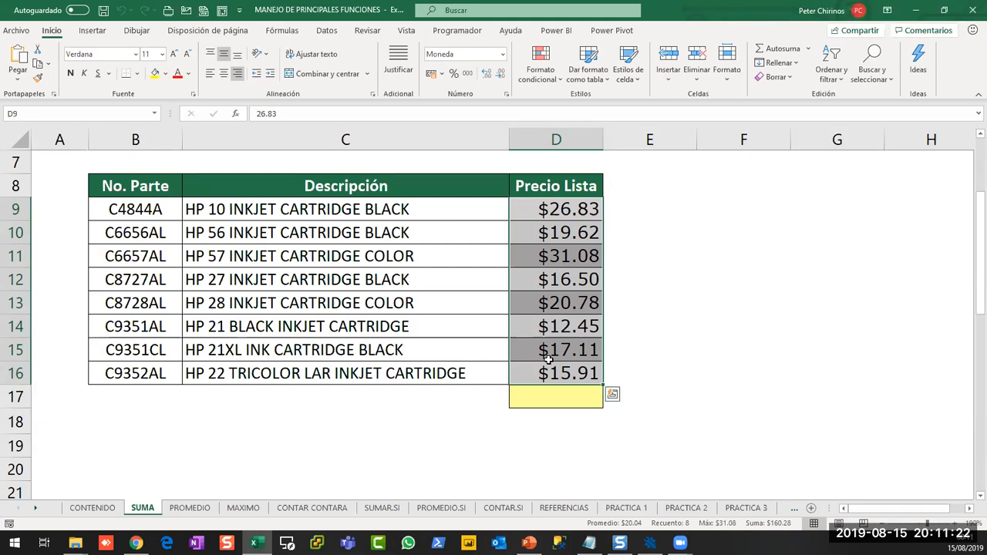
pyautogui.click(684, 350)
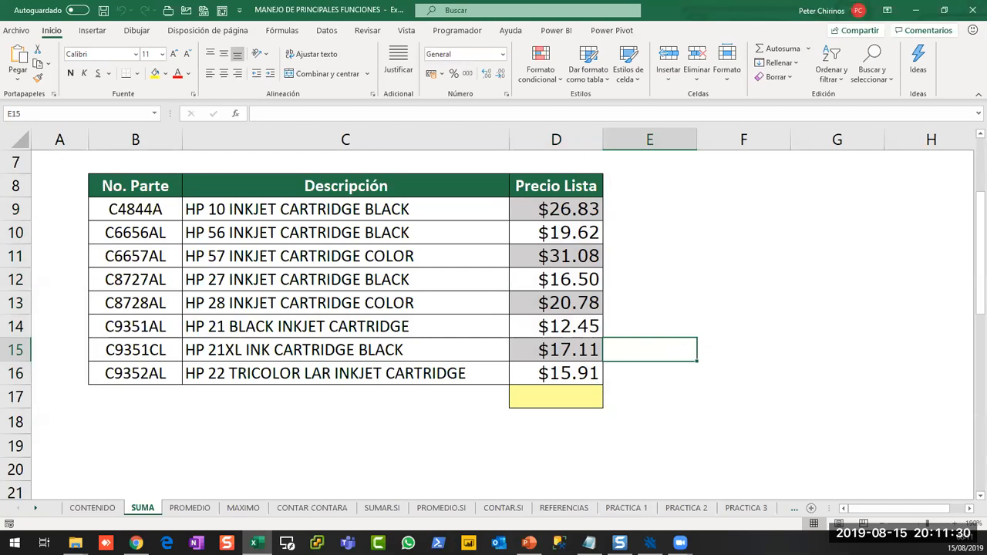
# Fill the total cell D17 below the list prices with bright yellow
pyautogui.click(563, 392)
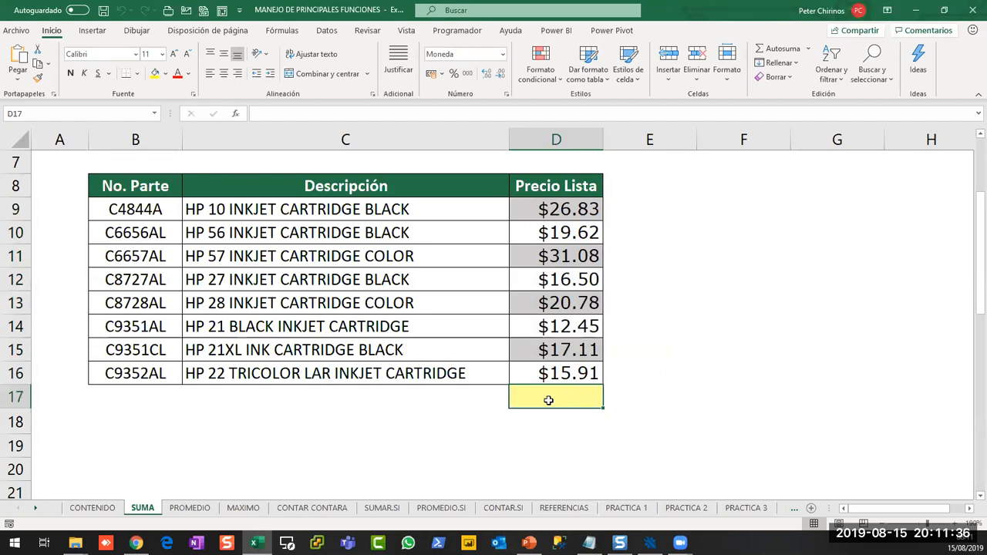
pyautogui.rightClick(548, 401)
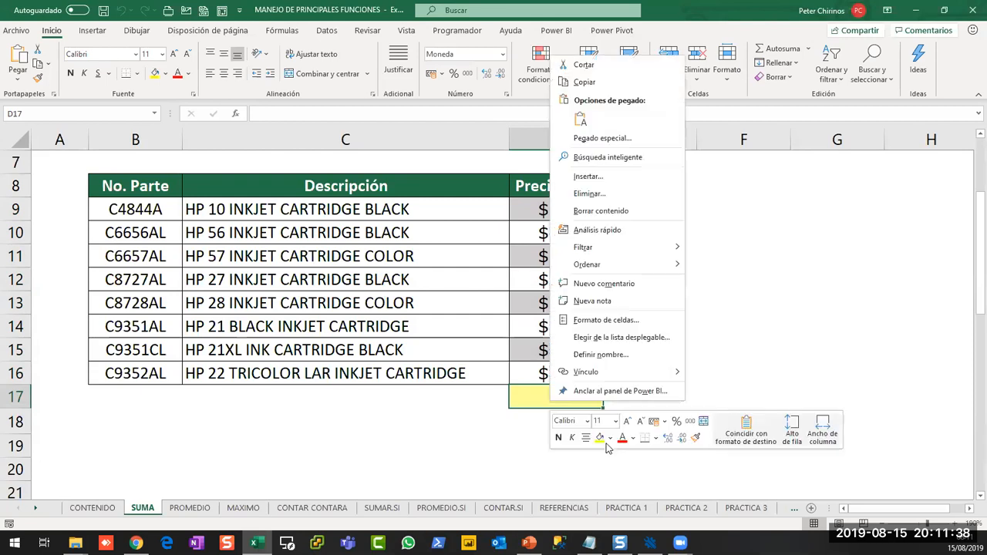
pyautogui.click(601, 439)
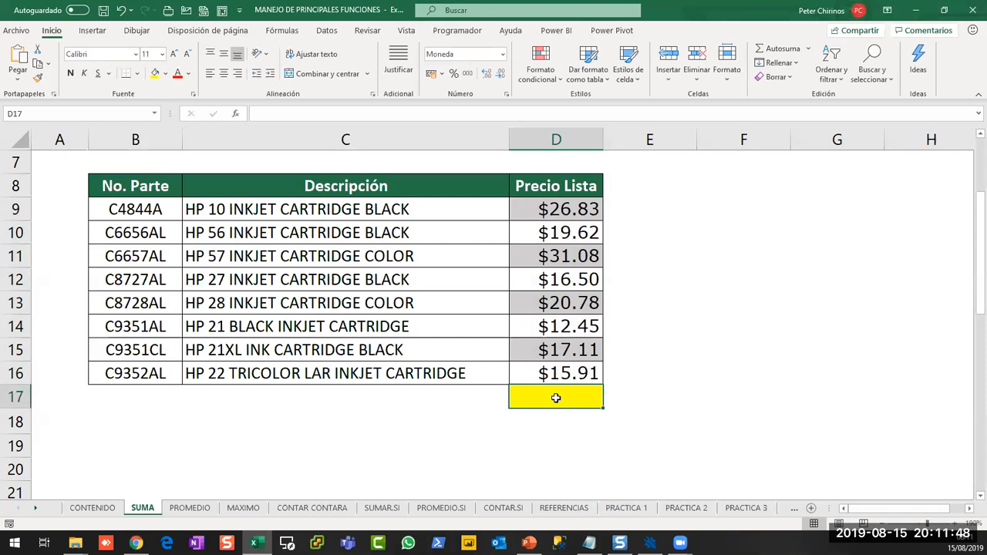
# Start a formula in cell D17 by entering =suma so the matching functions are suggested
pyautogui.write('=')
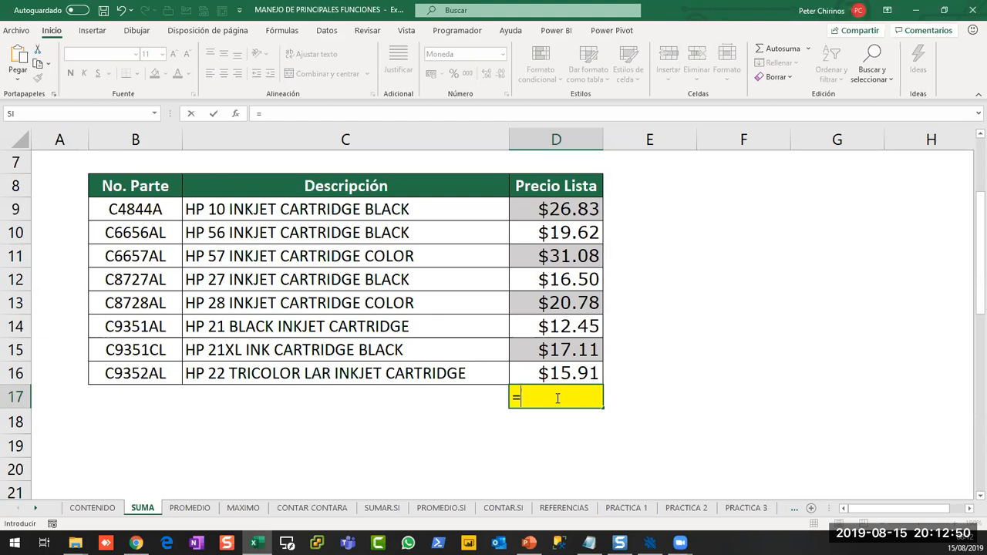
pyautogui.write('sum')
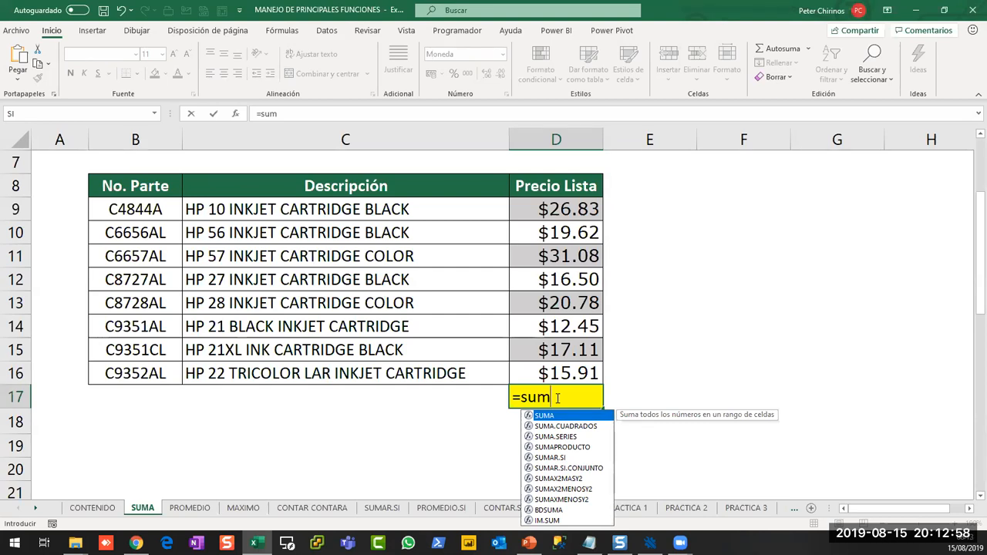
pyautogui.write('a')
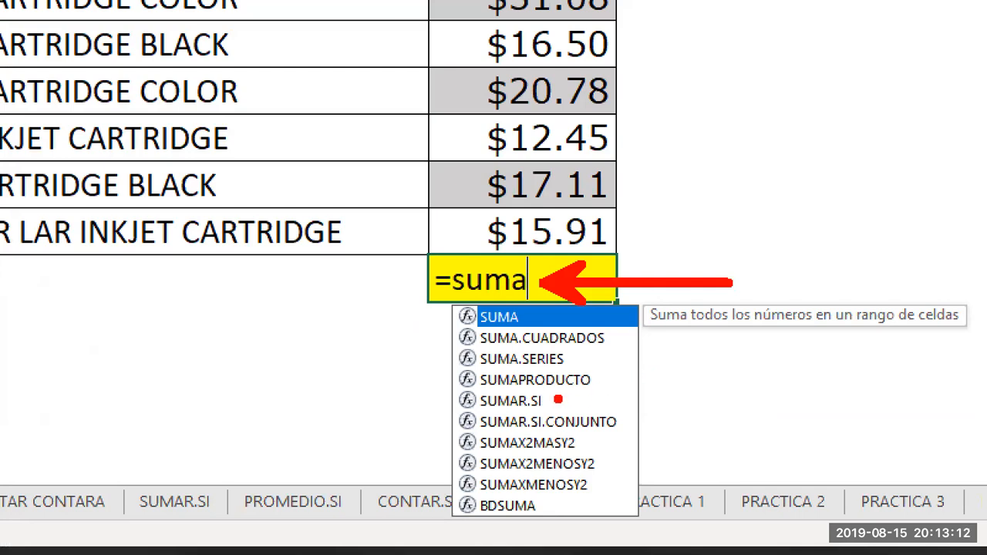
# Temporarily mark the SUMAR.SI, SUMAR.SI.CONJUNTO and SUMAX2MENOSY2 suggestions with red arrows and erase the marks
pyautogui.moveTo(558, 399); pyautogui.dragTo(791, 376)
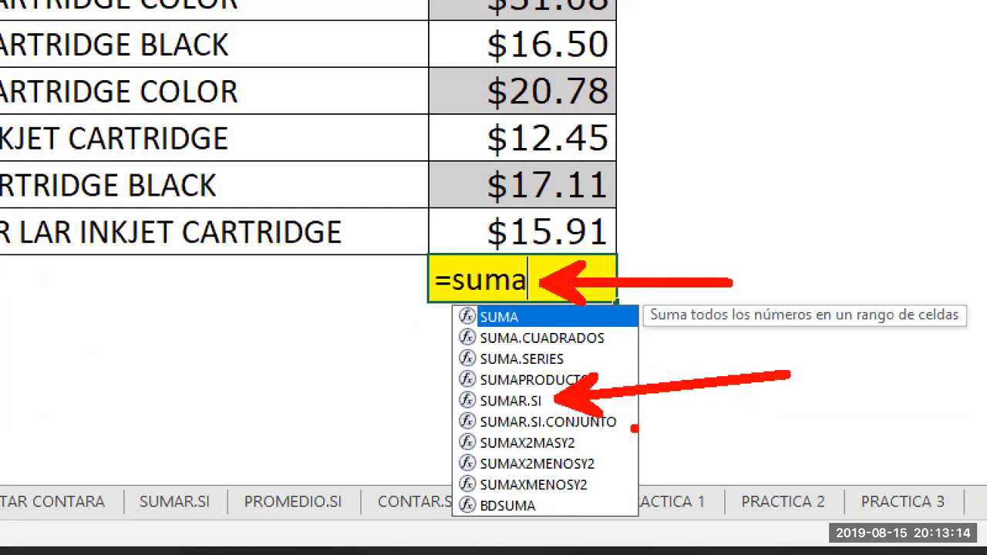
pyautogui.moveTo(634, 425); pyautogui.dragTo(788, 410)
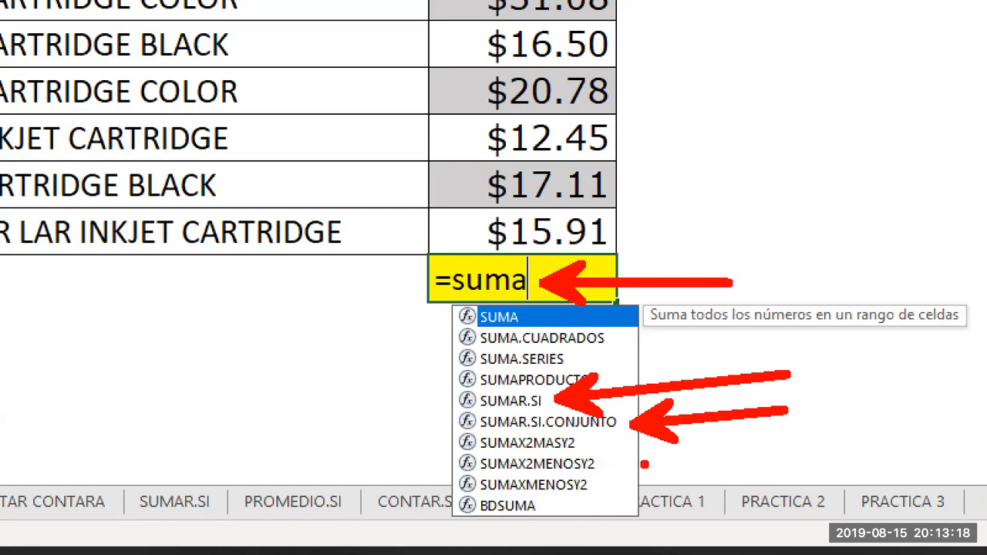
pyautogui.moveTo(631, 463); pyautogui.dragTo(776, 461)
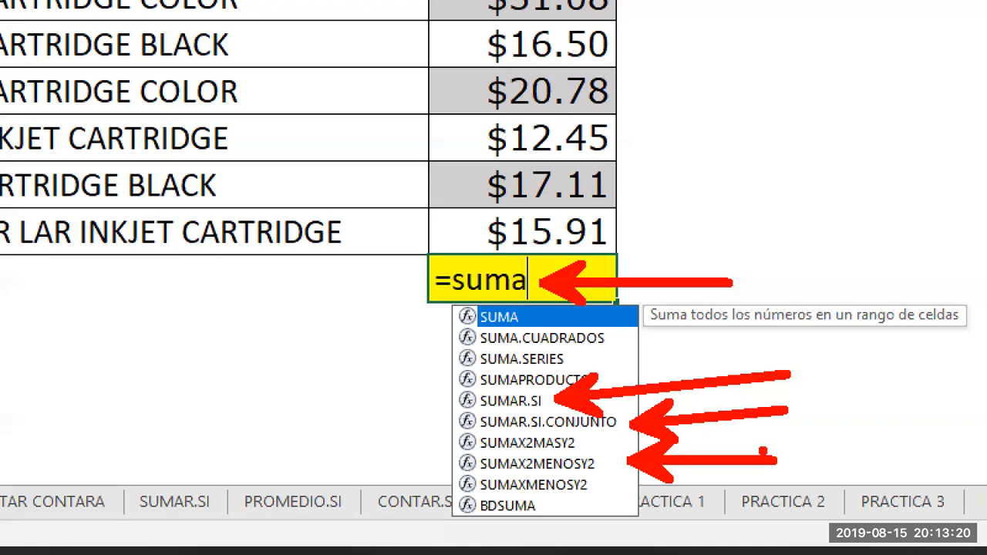
pyautogui.press('e')
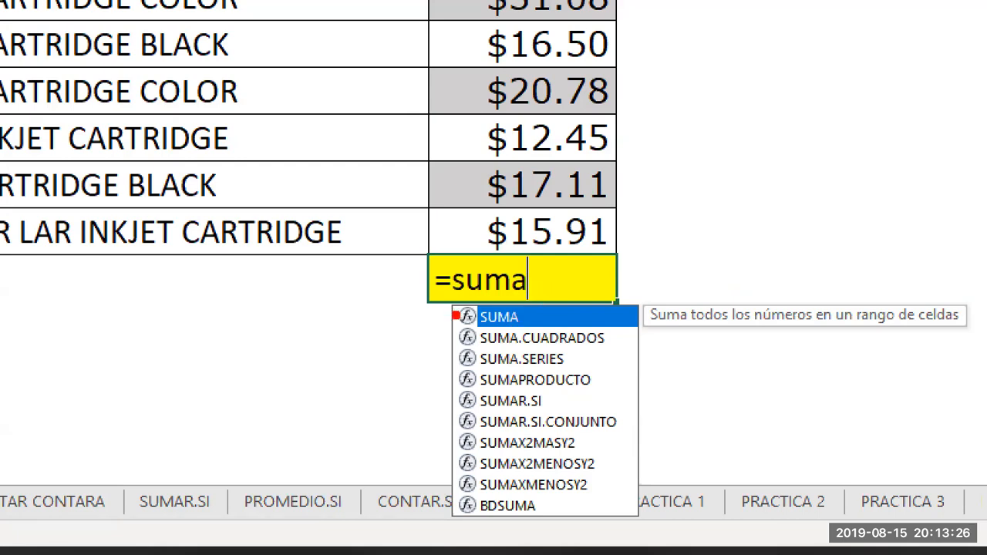
# Temporarily highlight the SUMA suggestion with a red box and arrows drawn over the zoomed screen
pyautogui.moveTo(445, 295)
pyautogui.mouseDown()
pyautogui.moveTo(639, 336)
pyautogui.moveTo(682, 333)
pyautogui.mouseUp()
pyautogui.moveTo(698, 269)
pyautogui.mouseDown()
pyautogui.moveTo(737, 293)
pyautogui.moveTo(785, 199)
pyautogui.mouseUp()
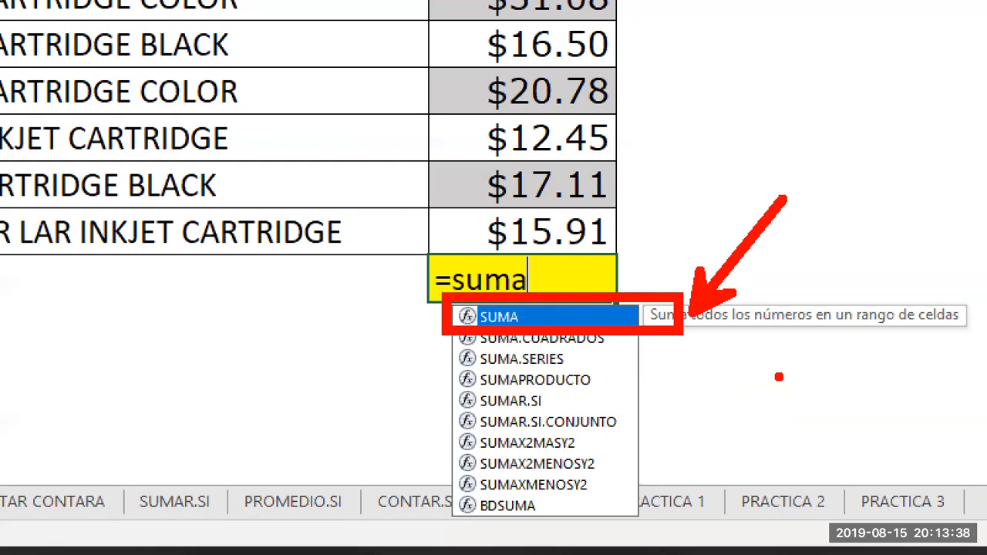
pyautogui.press('e')
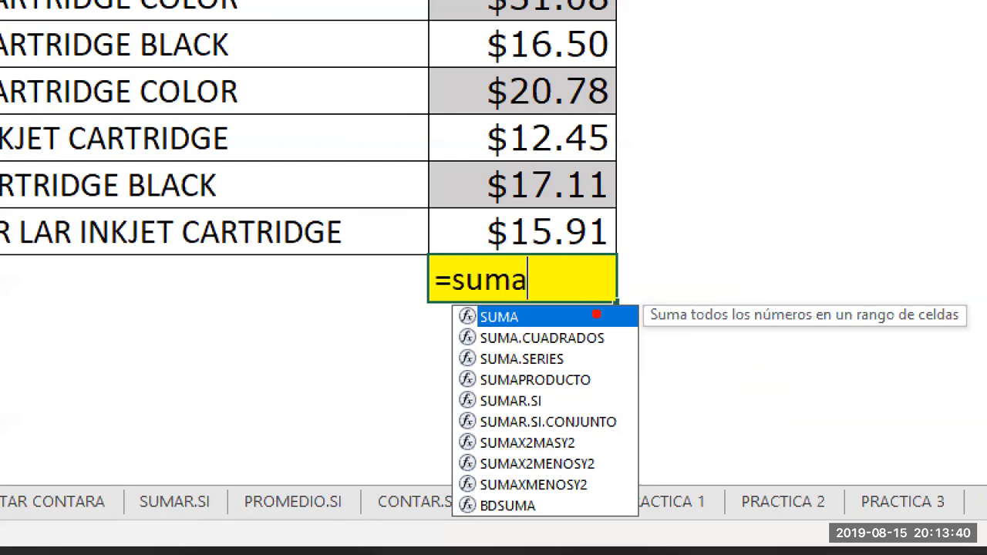
pyautogui.moveTo(596, 314); pyautogui.dragTo(646, 204)
pyautogui.moveTo(632, 313); pyautogui.dragTo(722, 184)
pyautogui.moveTo(554, 315); pyautogui.dragTo(606, 209)
pyautogui.moveTo(586, 312); pyautogui.dragTo(662, 212)
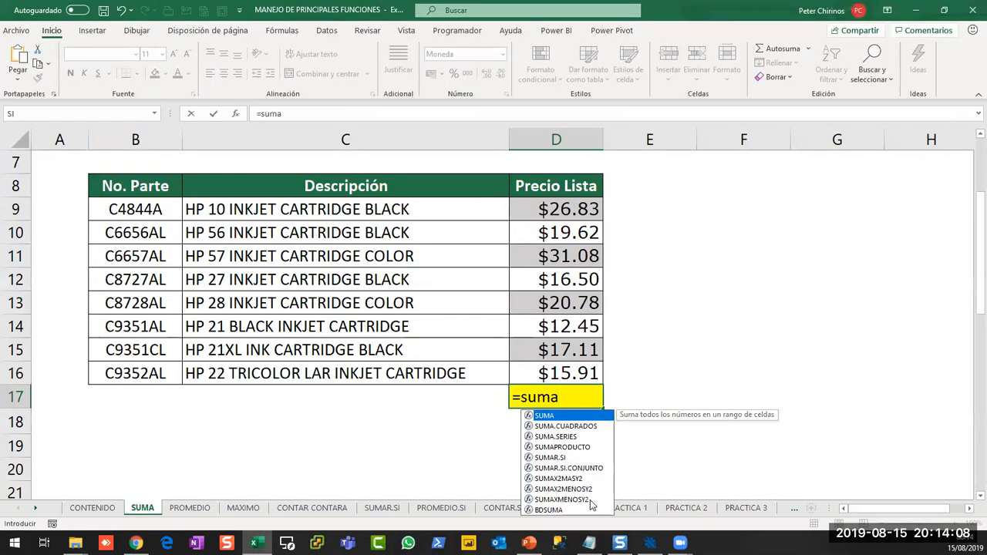
# Accept the SUMA function in D17 and complete it to total the list prices in D9:D16
pyautogui.press('Tab')
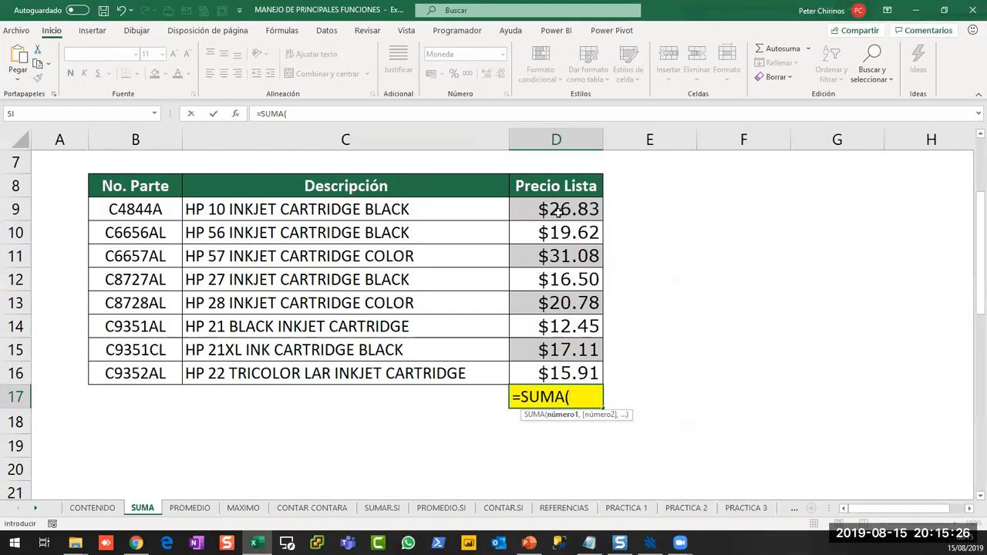
pyautogui.click(558, 212)
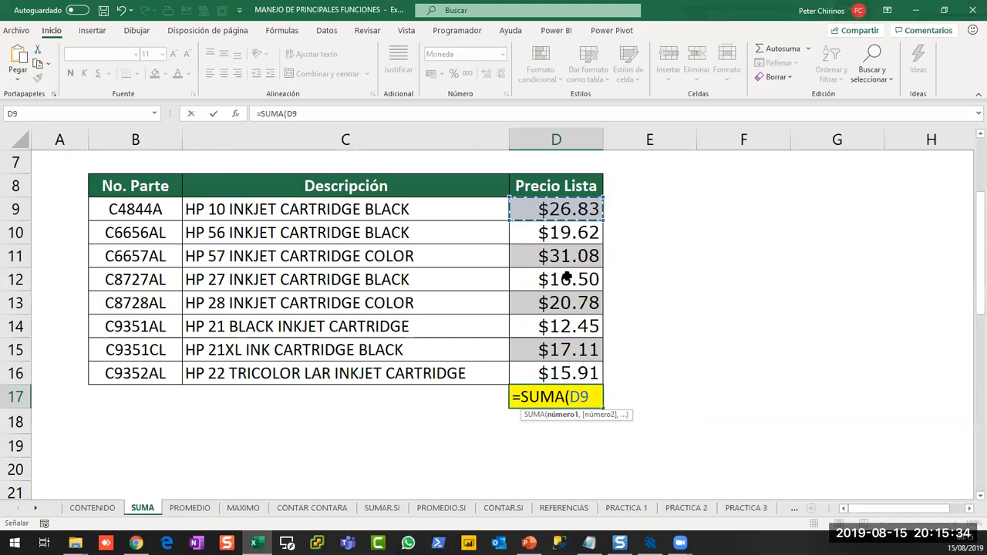
pyautogui.hotkey('ctrl', 'shift', 'Down')
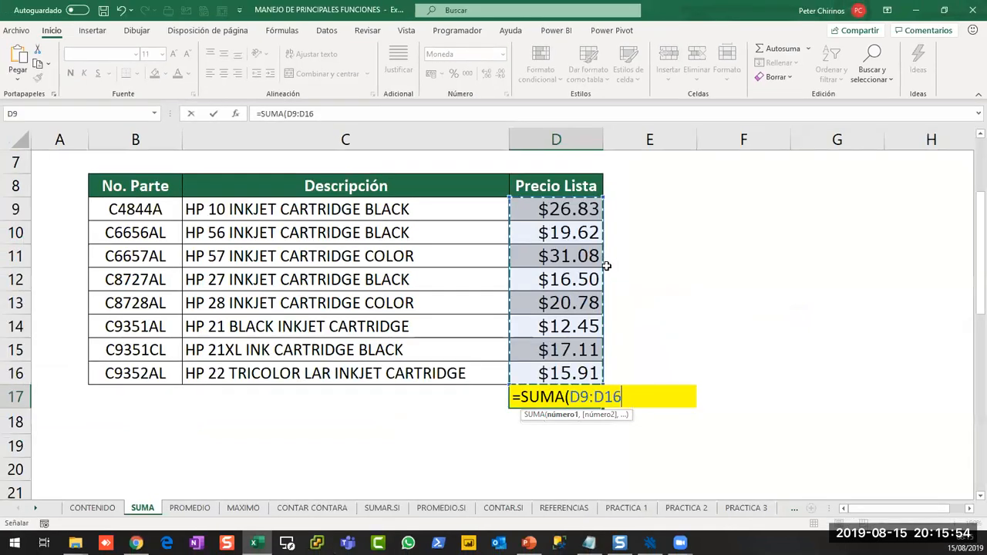
pyautogui.press('Return')
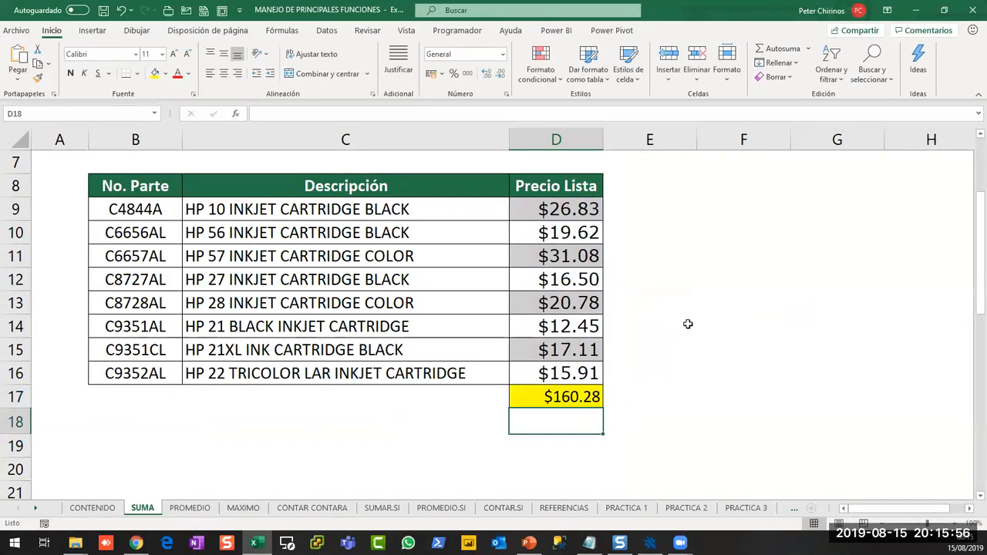
# Review the SUMA formula in cell D17 in edit mode and close it with the cell still selected
pyautogui.press('Up')
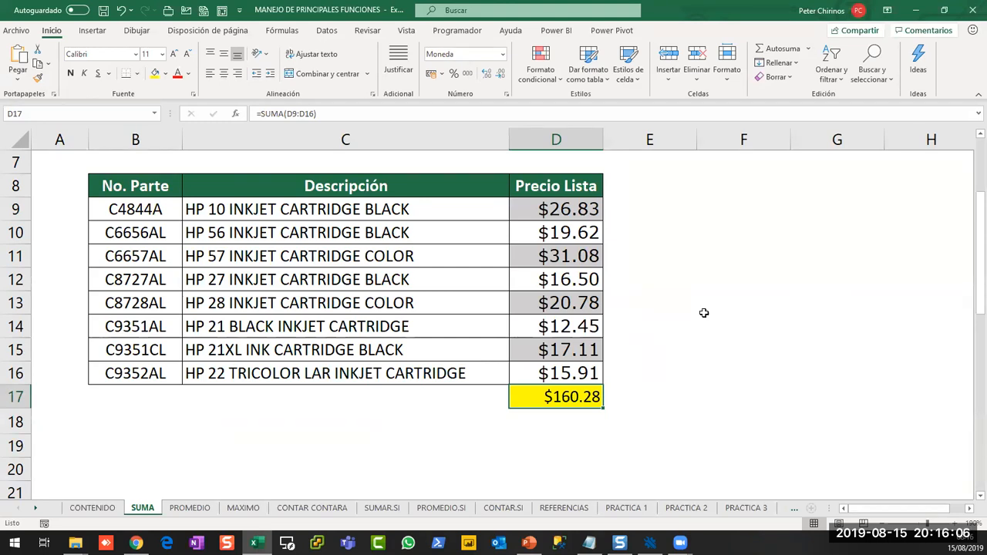
pyautogui.click(447, 436)
pyautogui.press('F2')
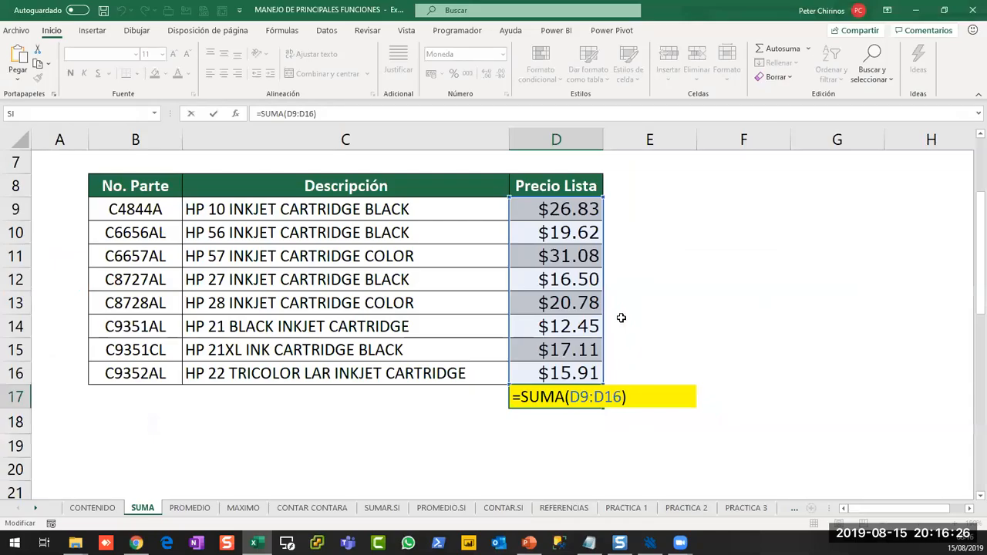
pyautogui.hotkey('ctrl', 'Return')
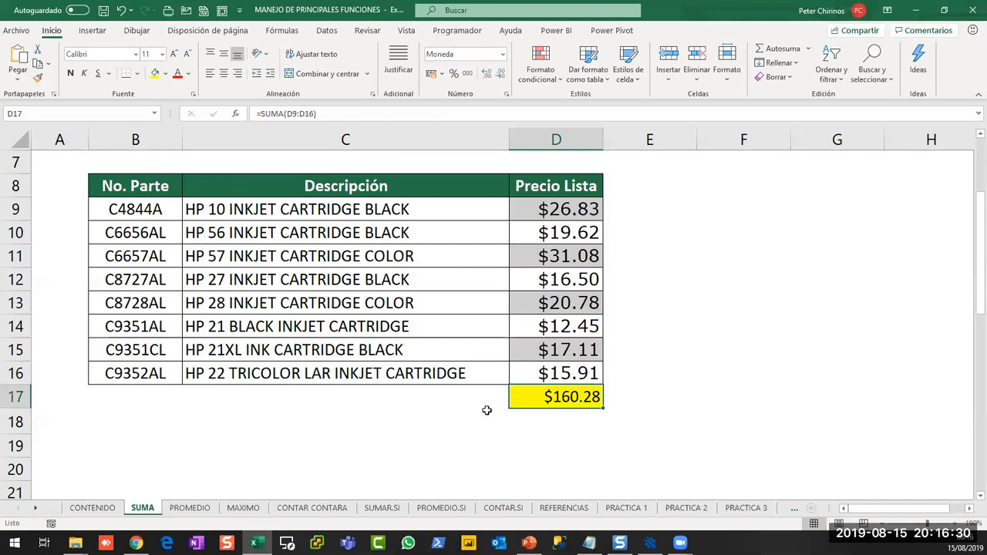
# Clear the SUMA formula from cell D17 and leave the empty cell selected
pyautogui.click(652, 394)
pyautogui.click(581, 396)
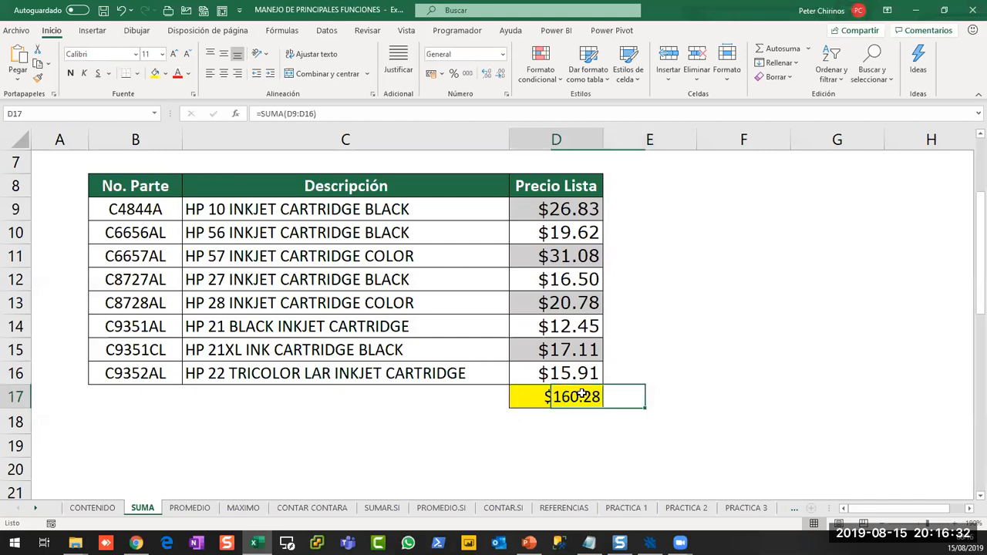
pyautogui.press('Delete')
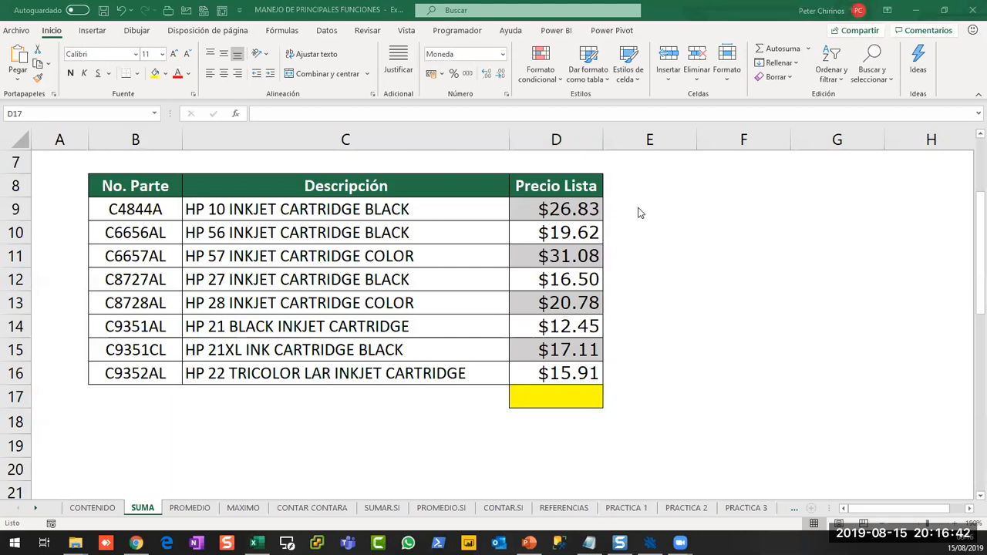
pyautogui.click(563, 398)
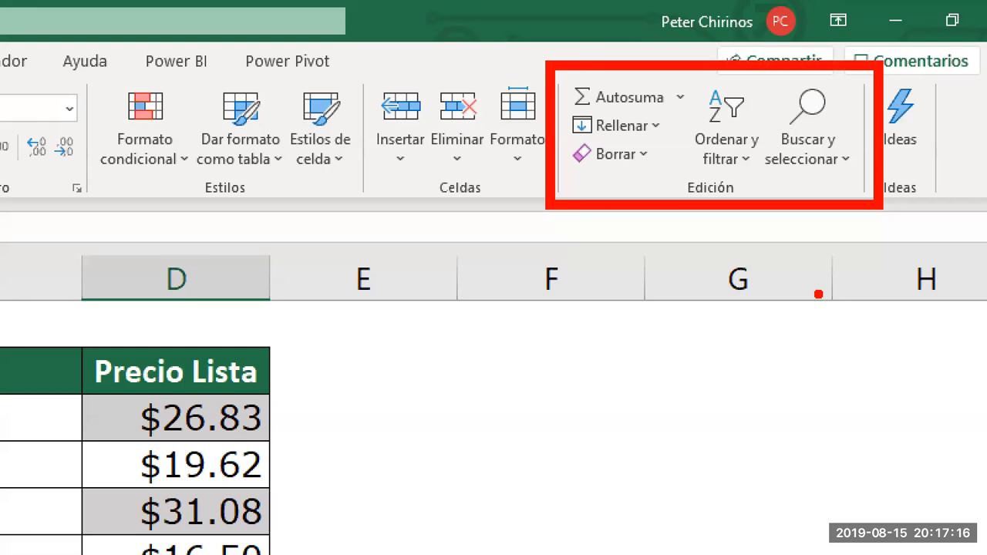
# Point out Autosuma with a red box and arrow, use it to total D9:D16 in D17, and clear the result
pyautogui.moveTo(550, 63)
pyautogui.mouseDown()
pyautogui.moveTo(603, 103)
pyautogui.moveTo(700, 122)
pyautogui.mouseUp()
pyautogui.moveTo(627, 124); pyautogui.dragTo(627, 352)
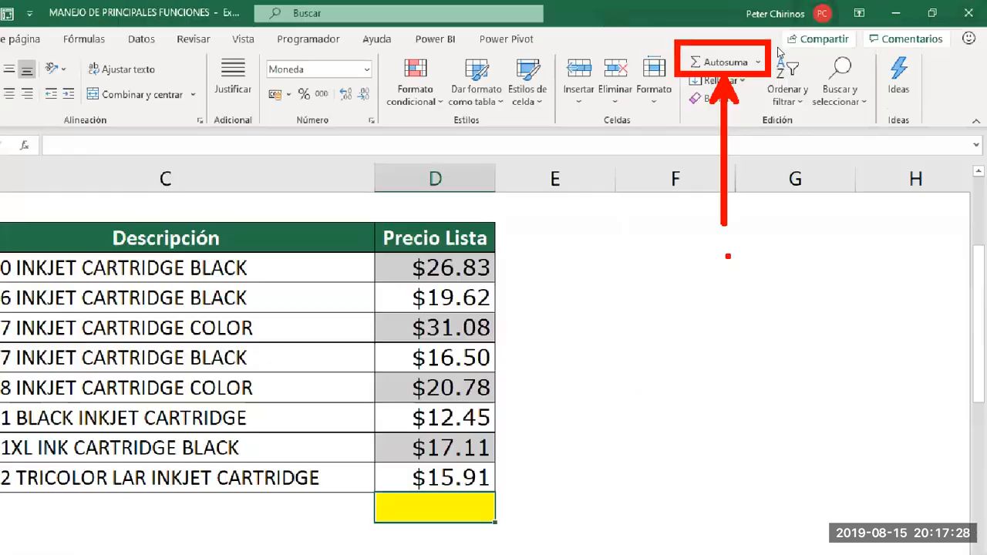
pyautogui.click(726, 61)
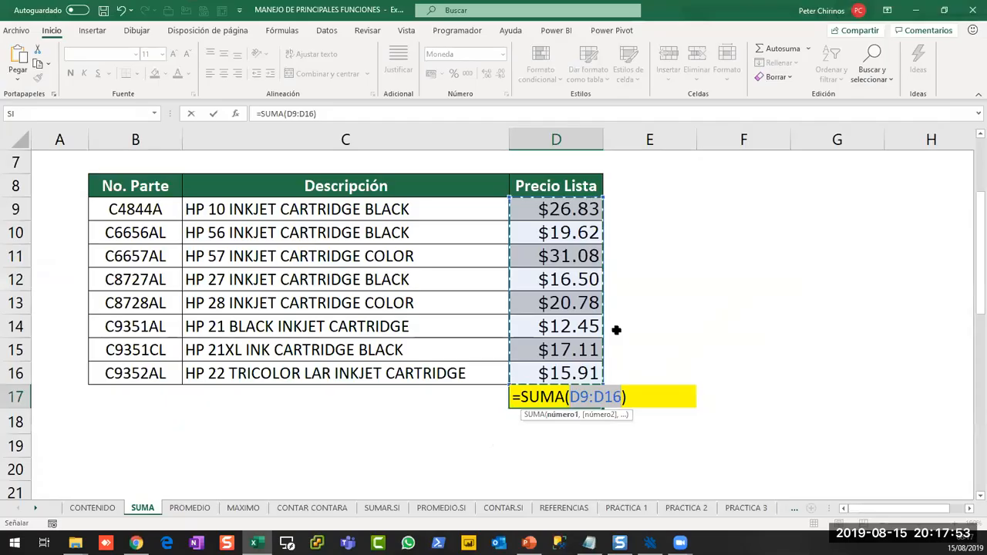
pyautogui.press('Return')
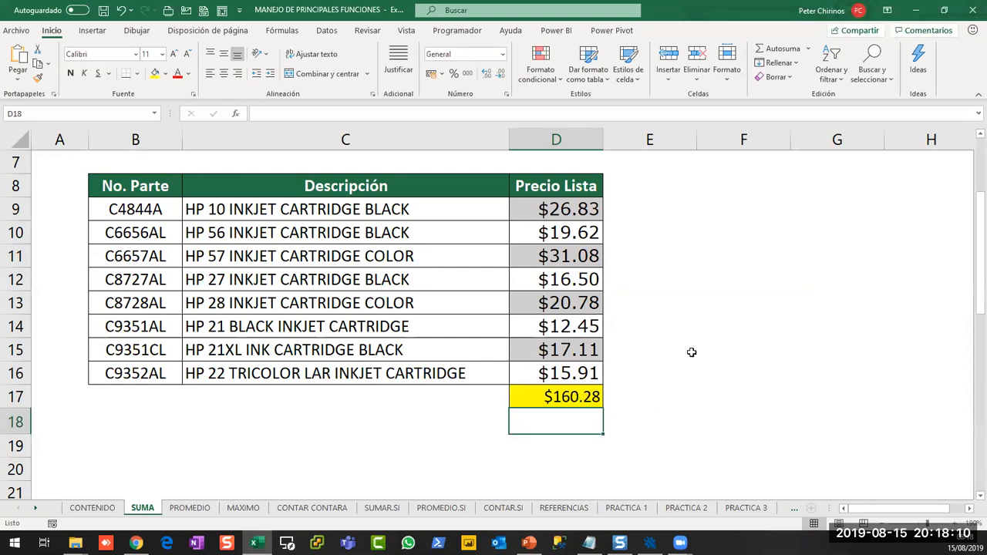
pyautogui.press('Up')
pyautogui.press('Delete')
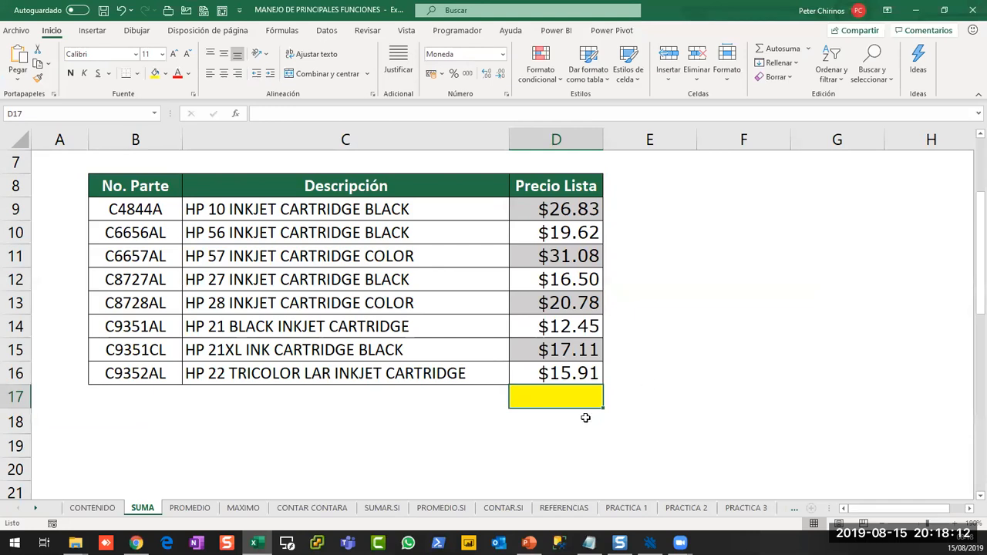
# Mark cell A20 with a red box and arrow, try Autosuma in it, and cancel the entry
pyautogui.click(59, 469)
pyautogui.moveTo(26, 449)
pyautogui.mouseDown()
pyautogui.moveTo(90, 494)
pyautogui.moveTo(114, 490)
pyautogui.mouseUp()
pyautogui.moveTo(126, 469); pyautogui.dragTo(292, 470)
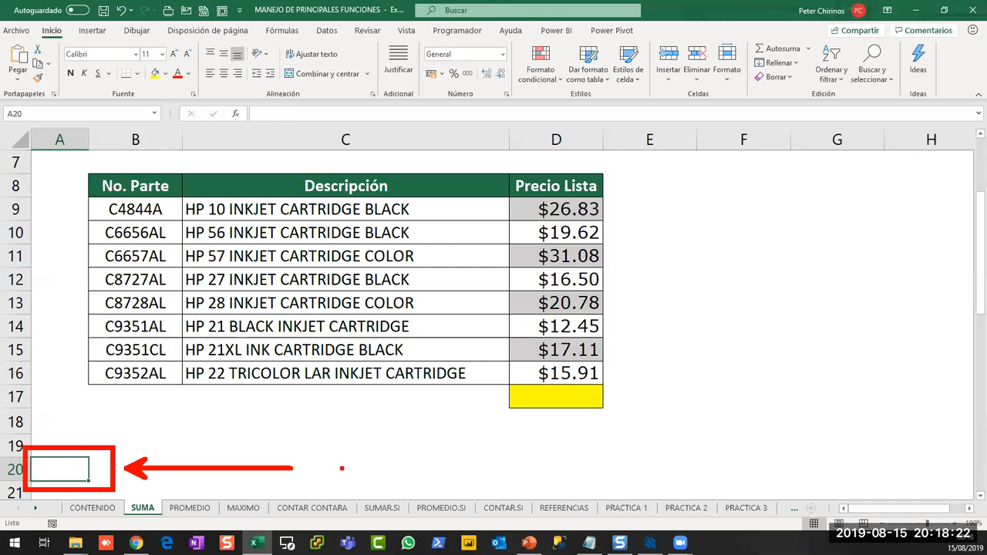
pyautogui.press('e')
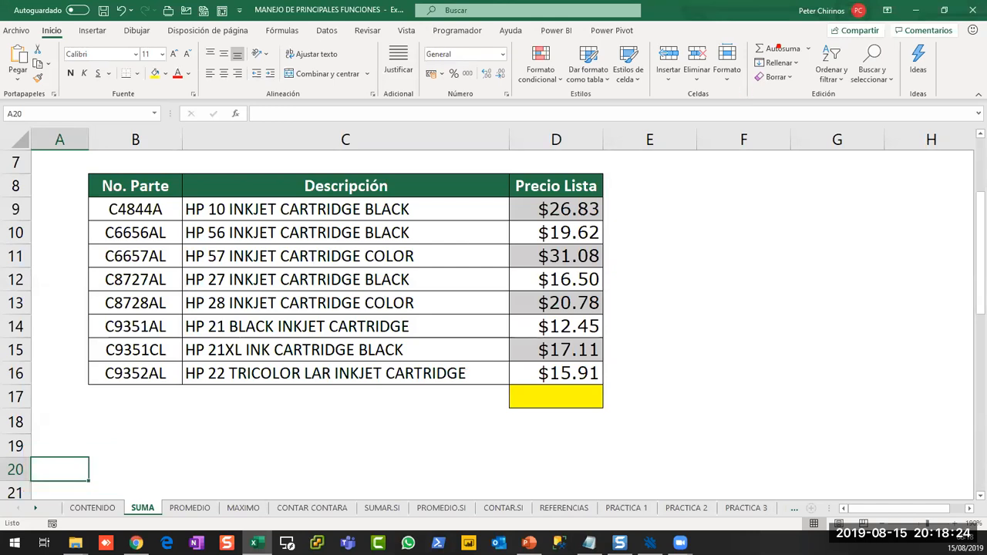
pyautogui.click(781, 48)
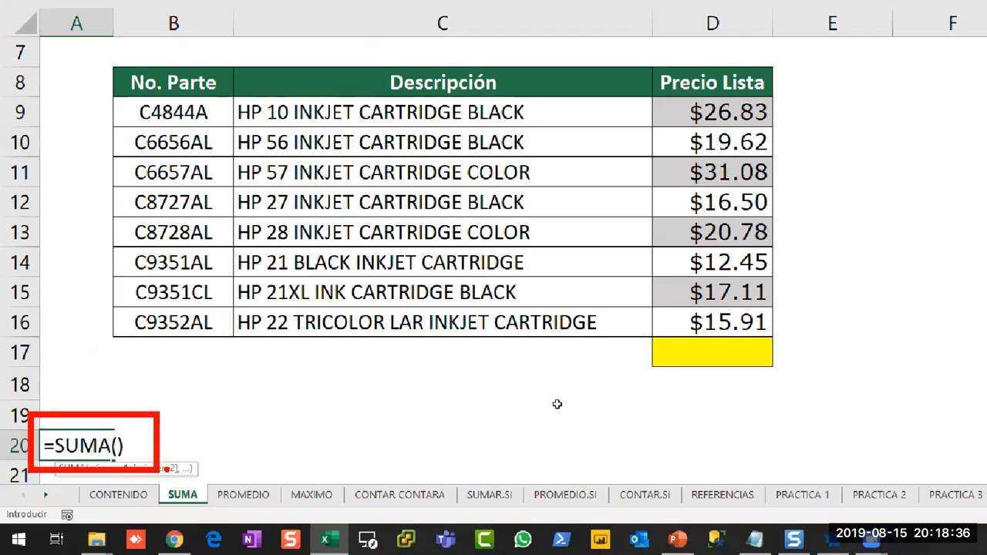
pyautogui.press('Escape')
# Select D17, temporarily mark it and the price range above with red boxes and an arrow, and erase the marks
pyautogui.click(715, 348)
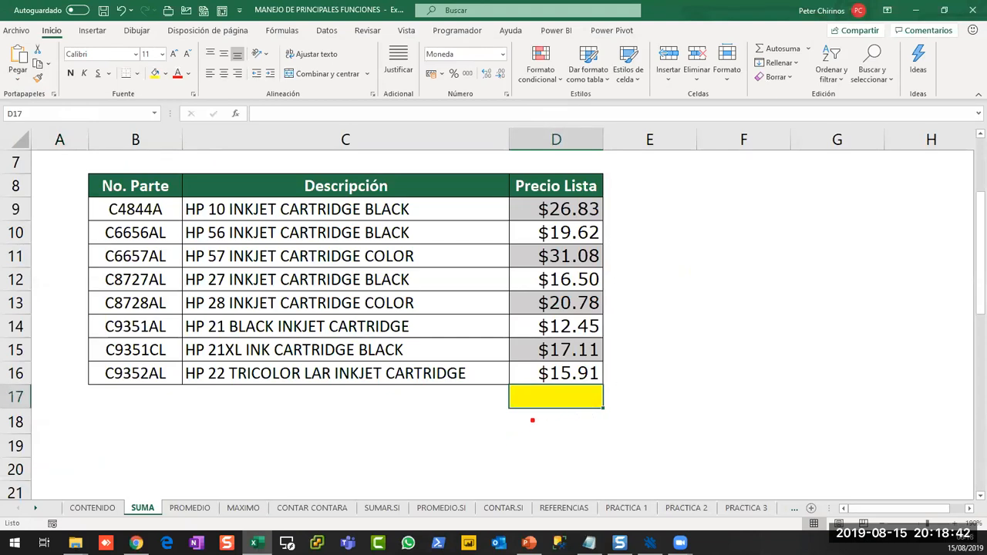
pyautogui.moveTo(497, 376)
pyautogui.mouseDown()
pyautogui.moveTo(587, 417)
pyautogui.moveTo(705, 392)
pyautogui.mouseUp()
pyautogui.moveTo(499, 192)
pyautogui.mouseDown()
pyautogui.moveTo(602, 308)
pyautogui.moveTo(619, 189)
pyautogui.moveTo(499, 189)
pyautogui.mouseUp()
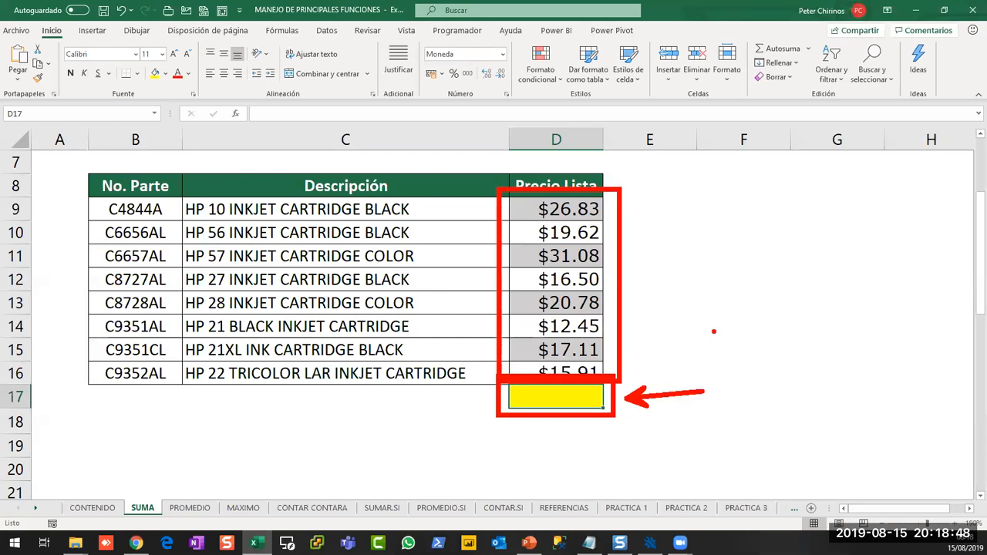
pyautogui.press('Escape')
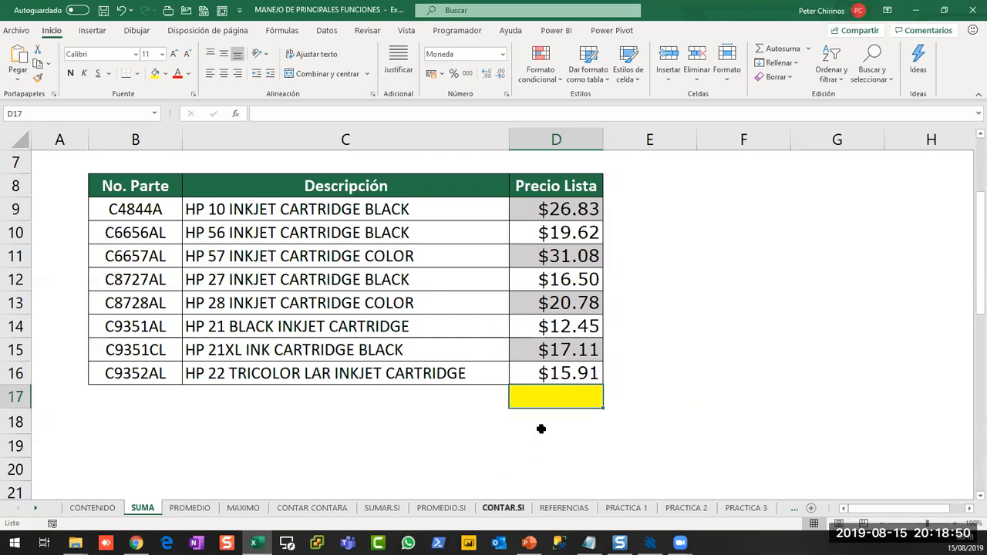
pyautogui.click(672, 274)
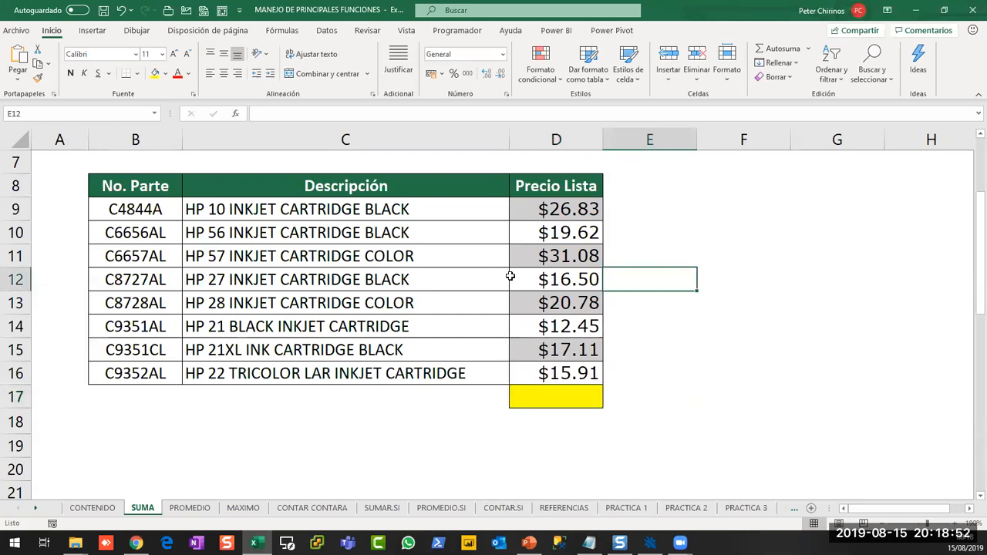
pyautogui.click(476, 279)
pyautogui.click(556, 161)
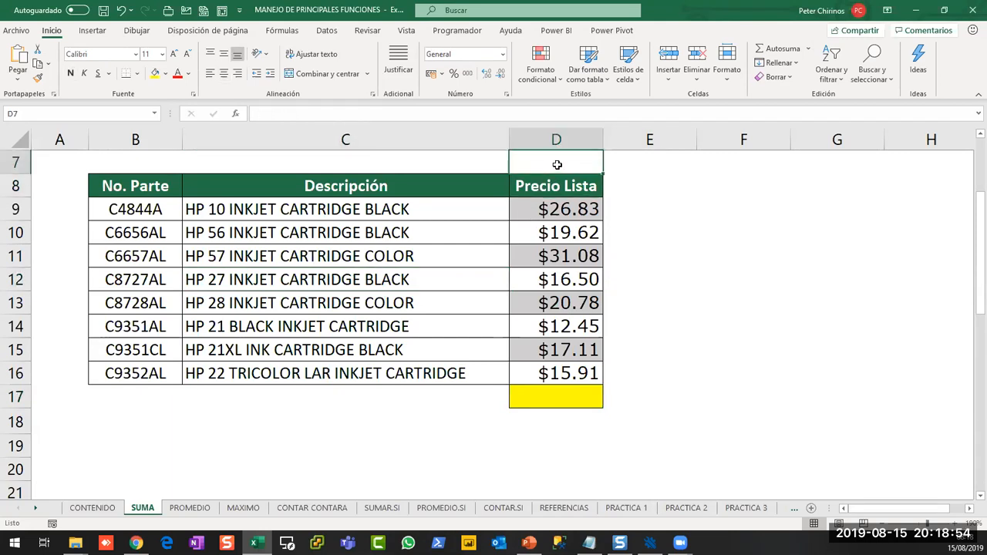
# Total the list prices in D9:D16 again with Autosuma in cell D17, and empty the cell
pyautogui.click(560, 401)
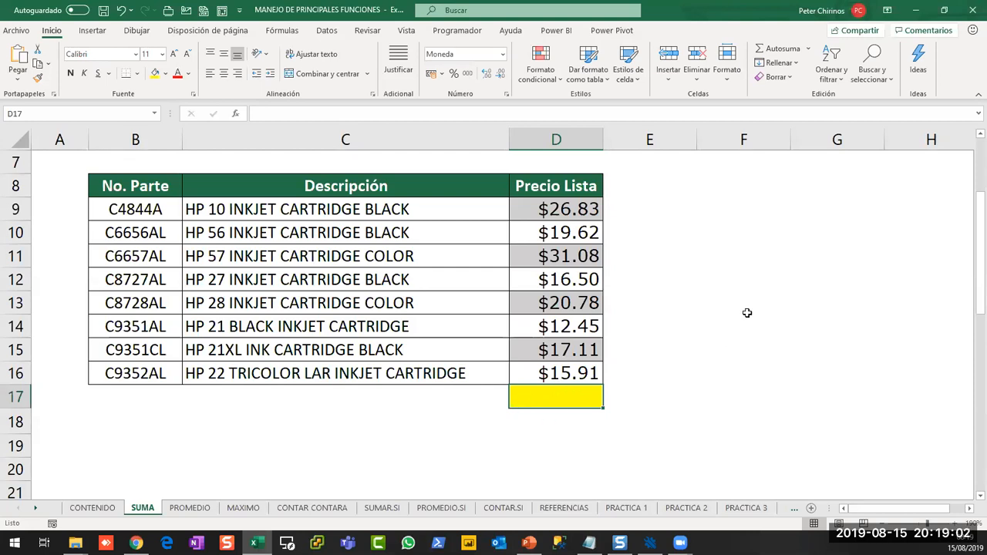
pyautogui.click(781, 51)
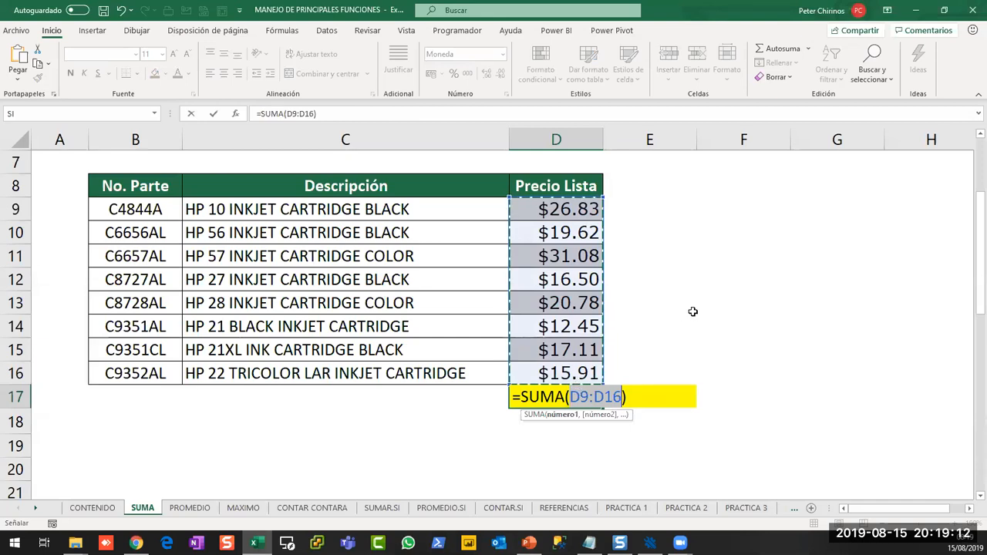
pyautogui.press('Return')
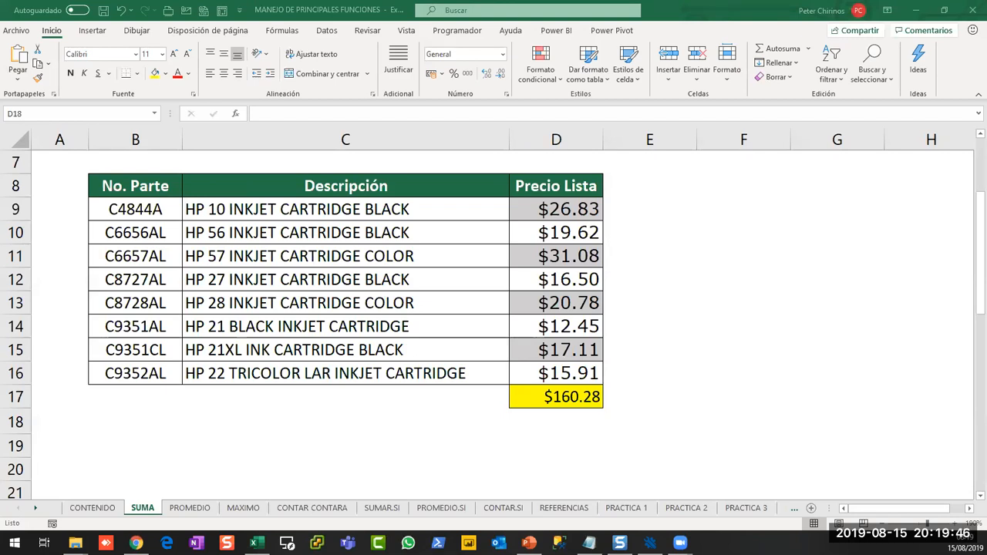
pyautogui.click(640, 324)
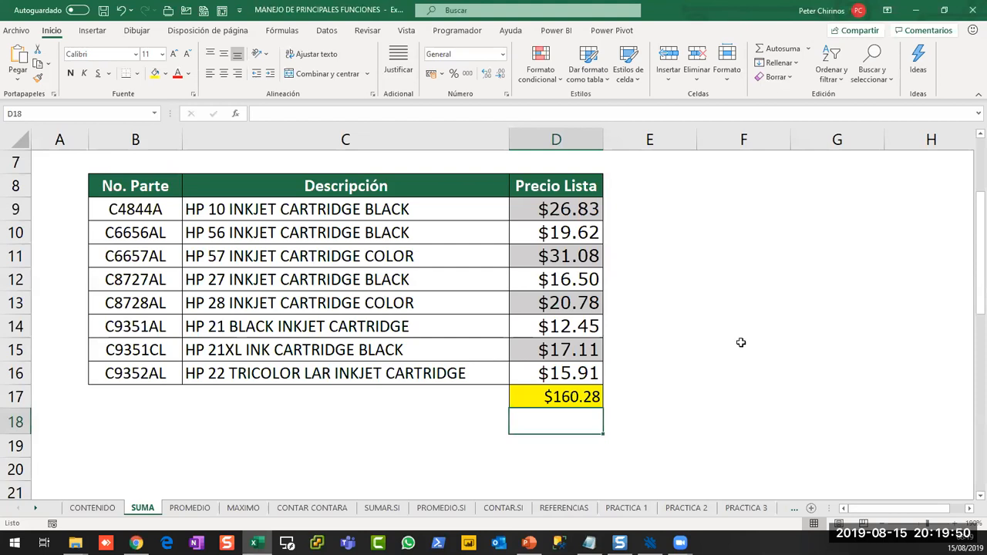
pyautogui.press('Up')
pyautogui.press('Delete')
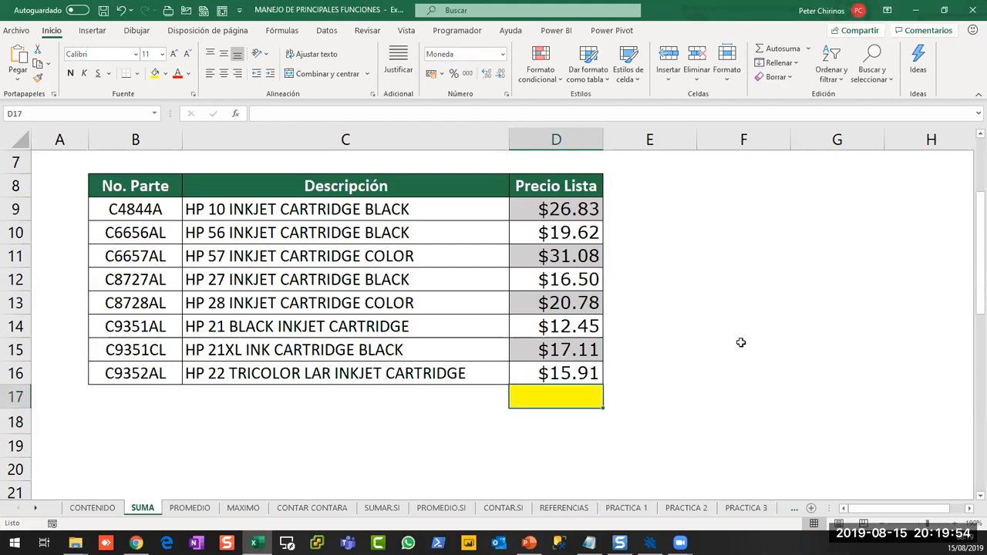
# Start a SUMA formula in D17 with cell D9 as the first argument, followed by a comma
pyautogui.write('=')
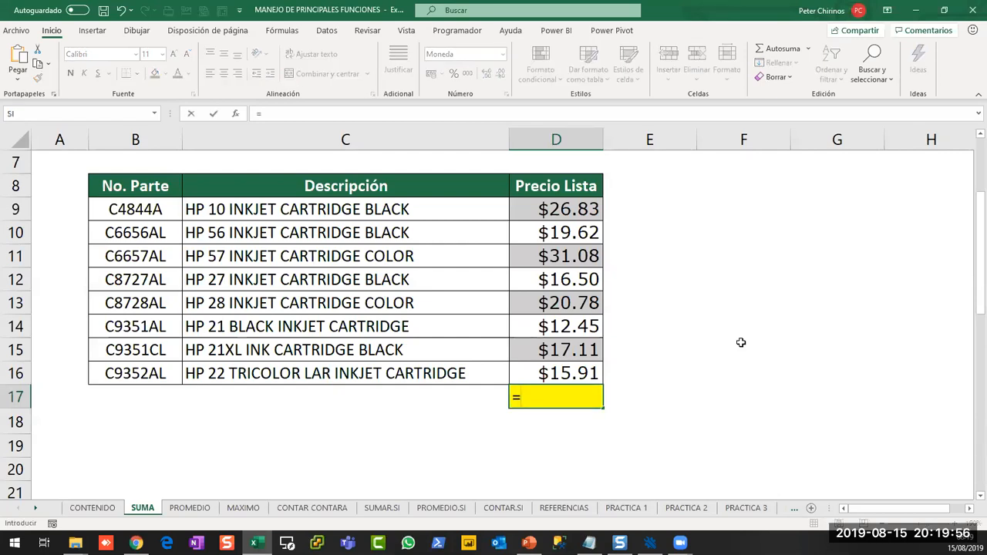
pyautogui.write('suma')
pyautogui.press('Tab')
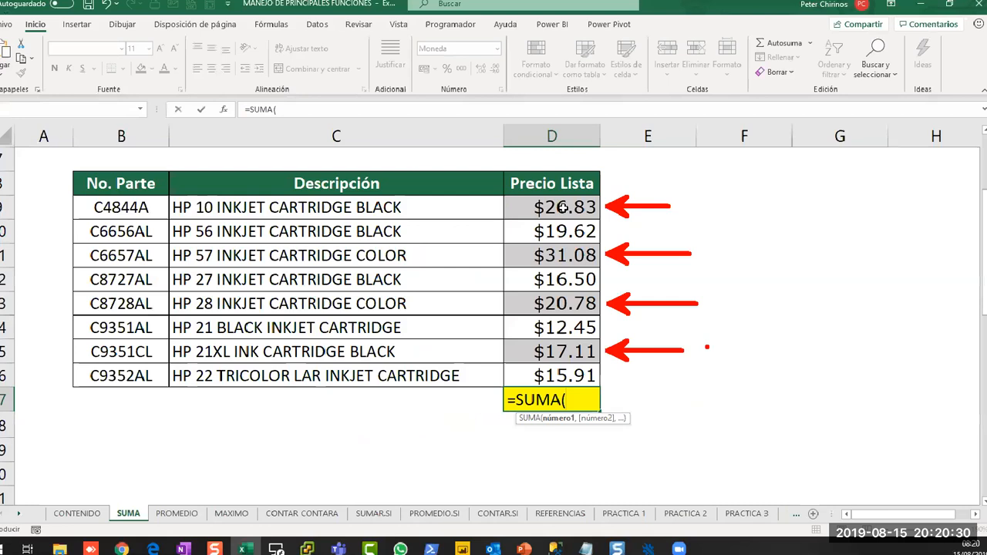
pyautogui.click(563, 207)
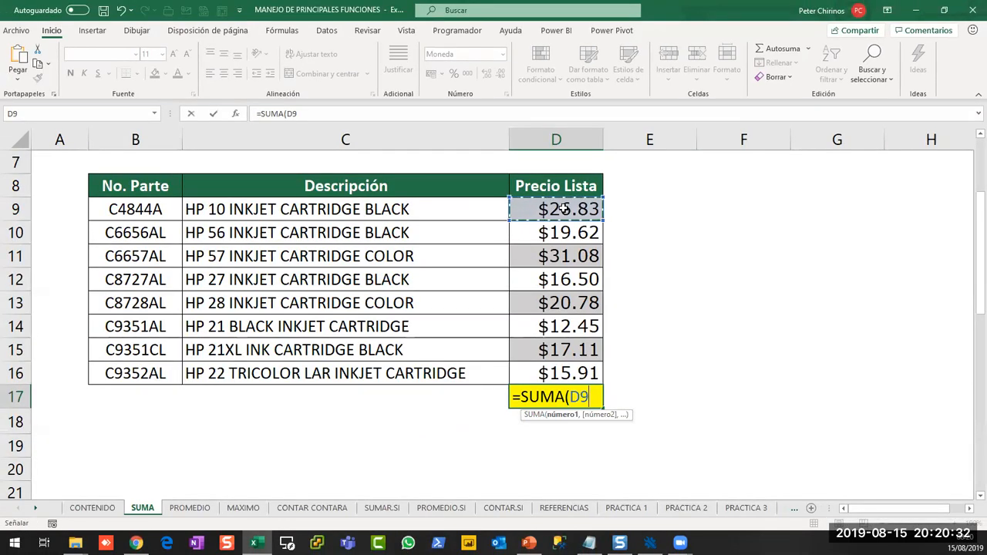
pyautogui.write(',')
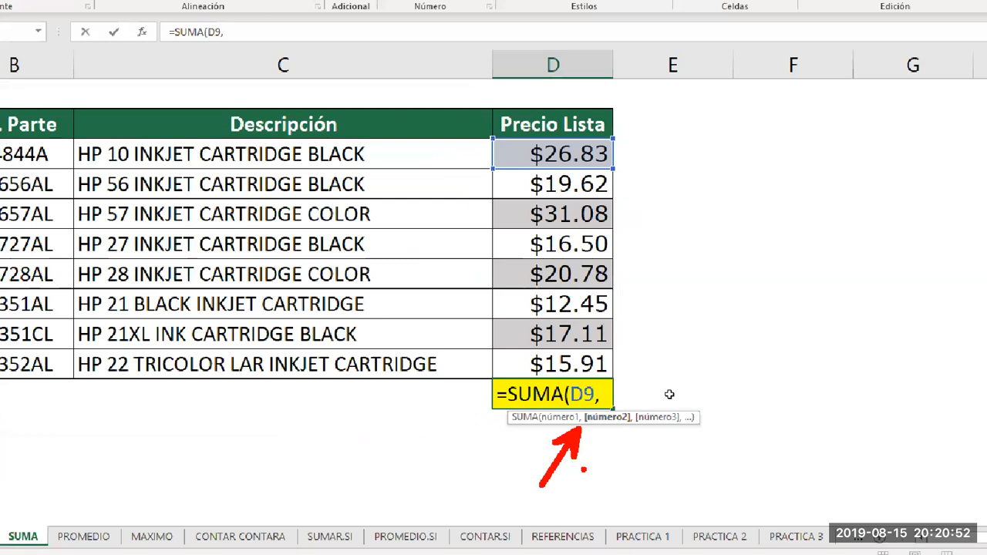
# Try a plus sign instead of the comma after D9 in the SUMA formula, and restore the comma
pyautogui.press('BackSpace')
pyautogui.write('+')
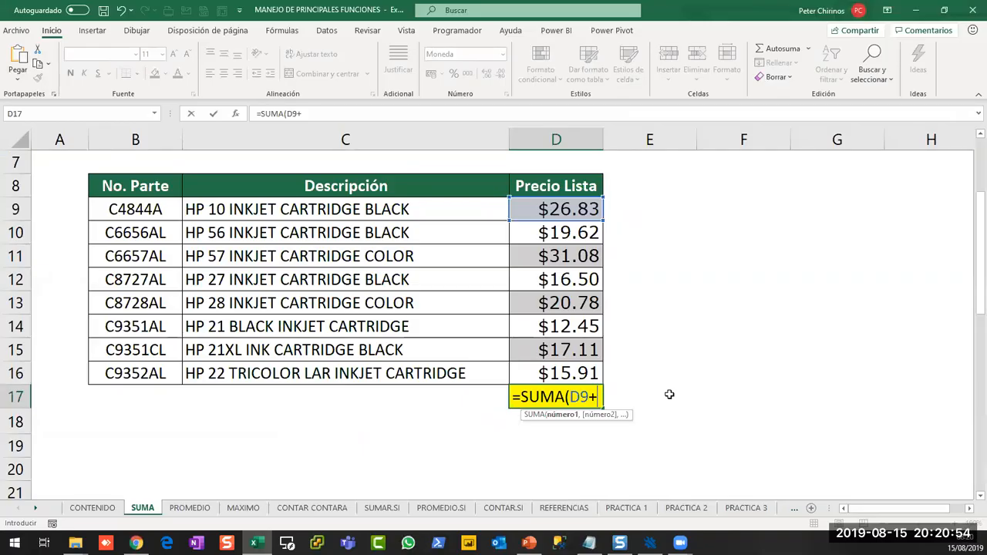
pyautogui.press('BackSpace')
pyautogui.write(',')
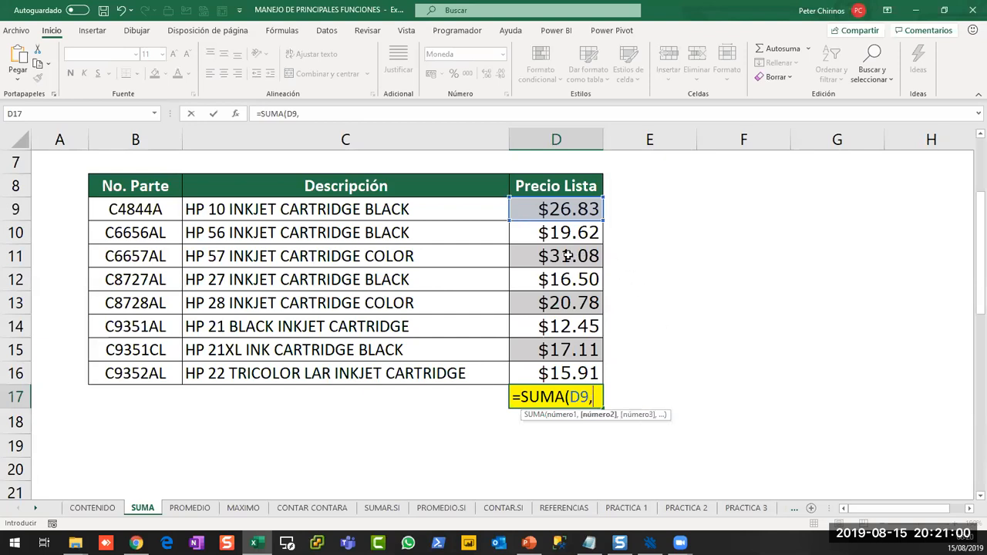
# Add D11, D13 and D15 as comma-separated arguments and enter =SUMA(D9,D11,D13,D15) in D17
pyautogui.click(567, 257)
pyautogui.write(',')
pyautogui.click(581, 302)
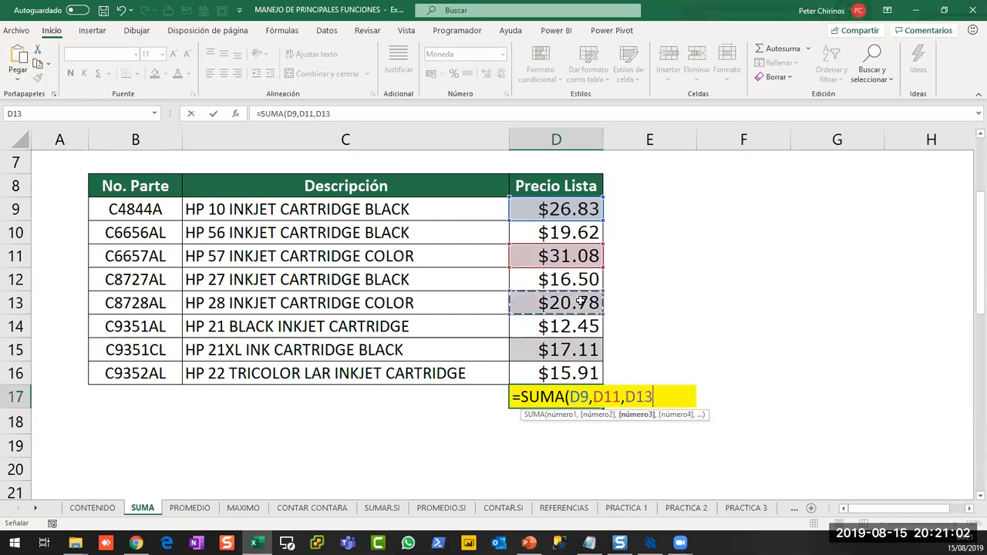
pyautogui.write(',')
pyautogui.click(573, 350)
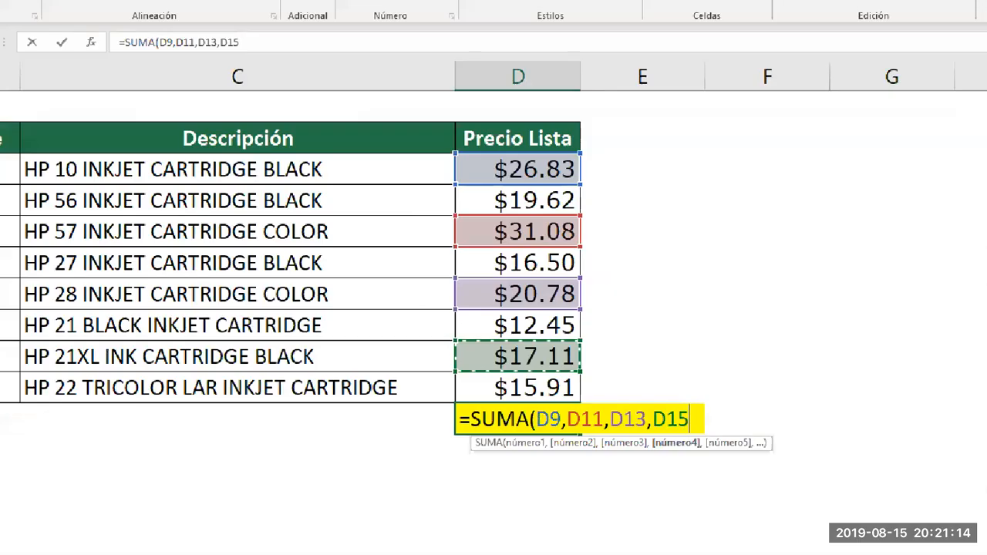
pyautogui.moveTo(366, 360); pyautogui.dragTo(640, 383)
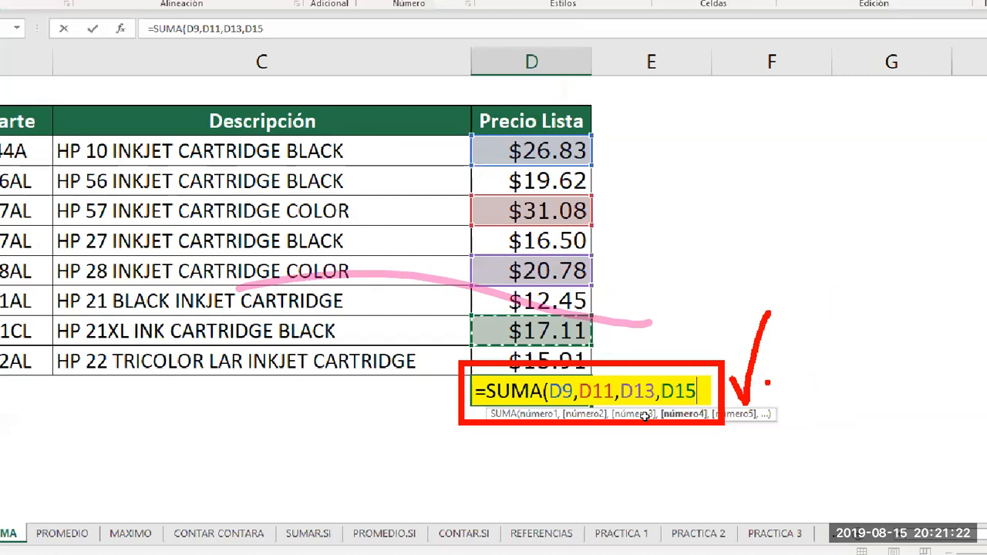
pyautogui.press('Return')
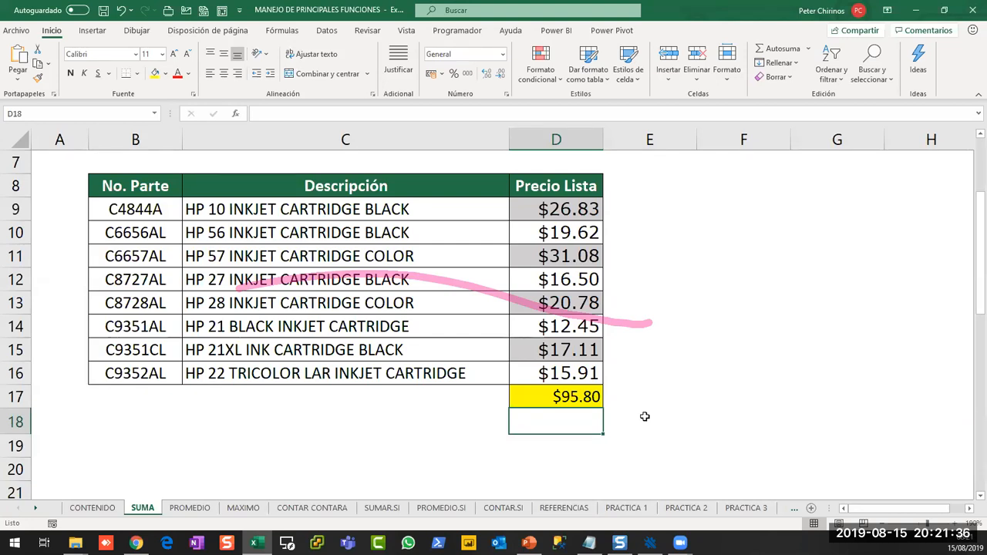
# Select D17 to review its SUMA formula and erase the pink stroke drawn over the table
pyautogui.click(575, 397)
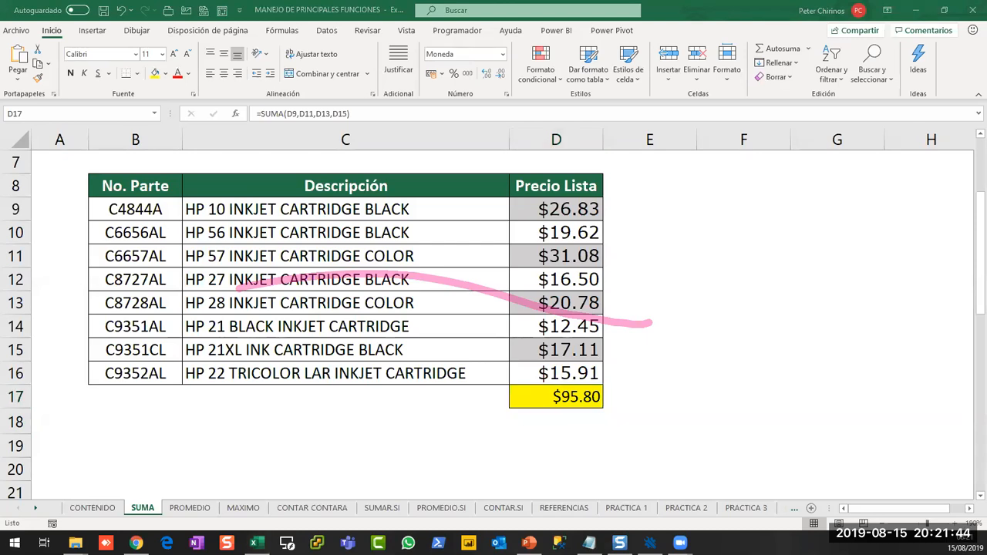
pyautogui.hotkey('ctrl', 'z')
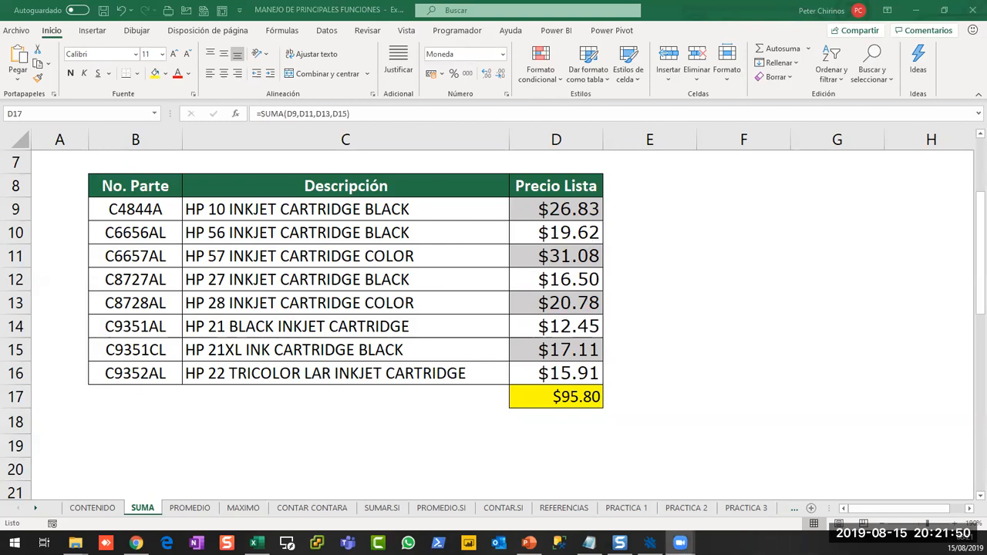
pyautogui.click(655, 235)
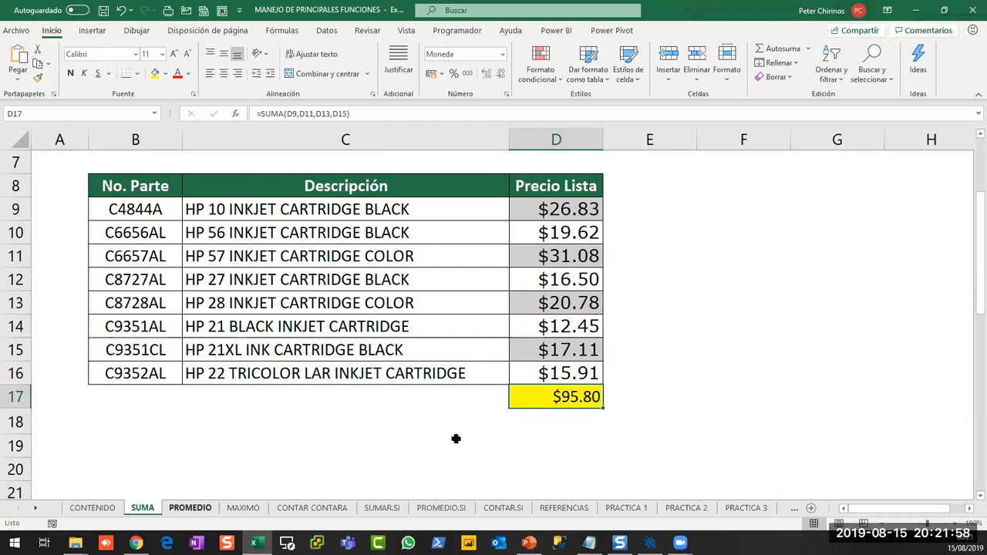
# Switch to the PROMEDIO sheet and bring its price table down to cell D18 into view
pyautogui.hotkey('ctrl', 'pagedown')
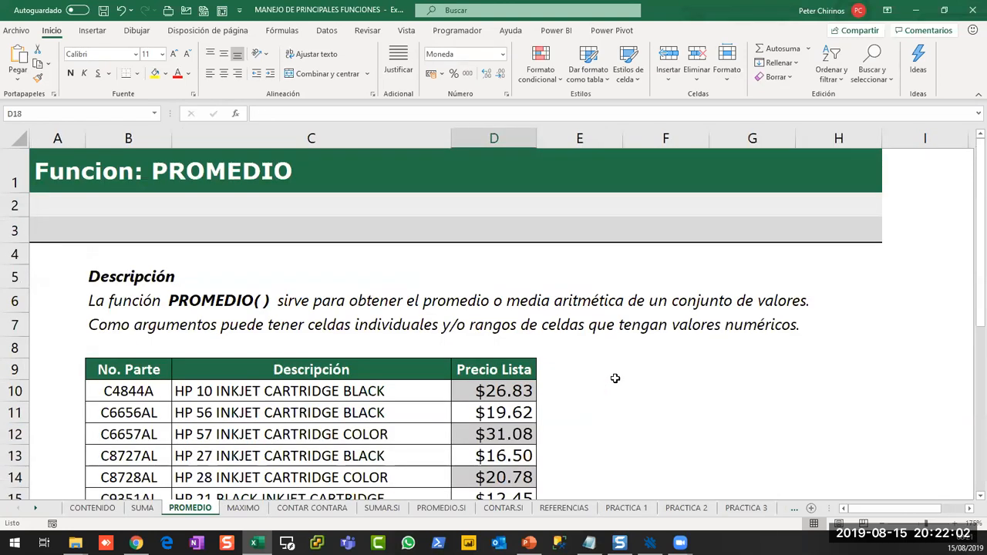
pyautogui.scroll(-1, 615, 378)
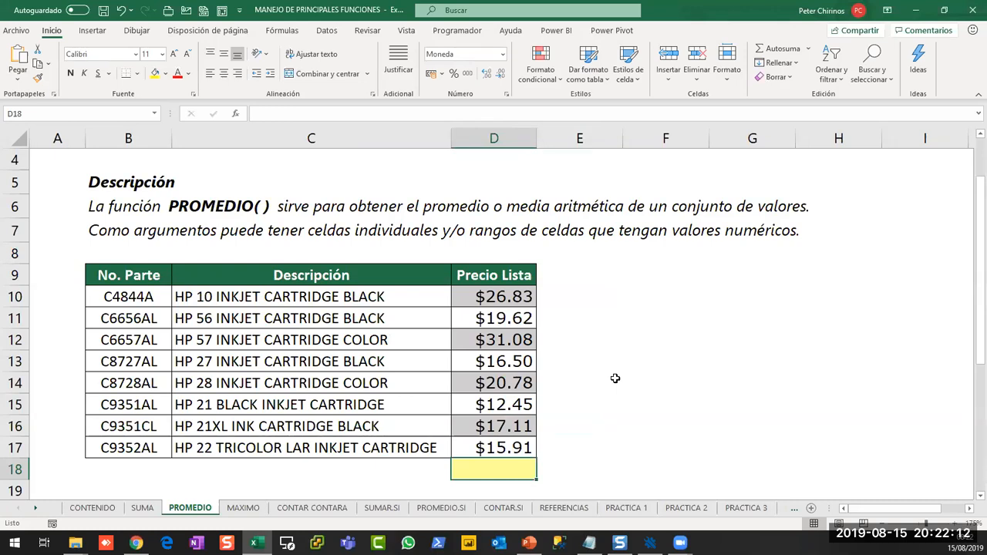
# Write the manual average formula =(c10+c14+d20)/3 as a red on-screen annotation beside the Precio Lista column
pyautogui.hotkey('ctrl', '2')
pyautogui.press('t')
pyautogui.write('=')
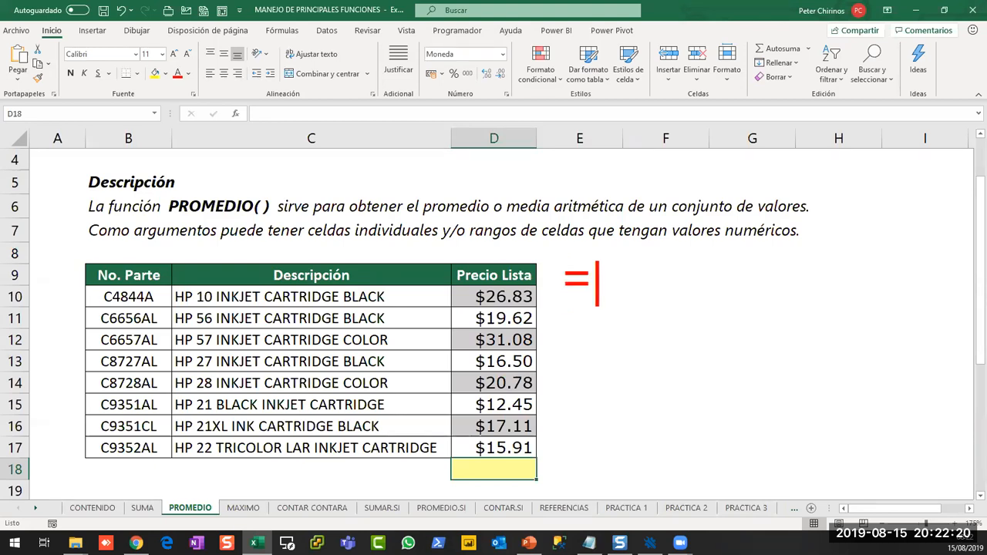
pyautogui.write('(')
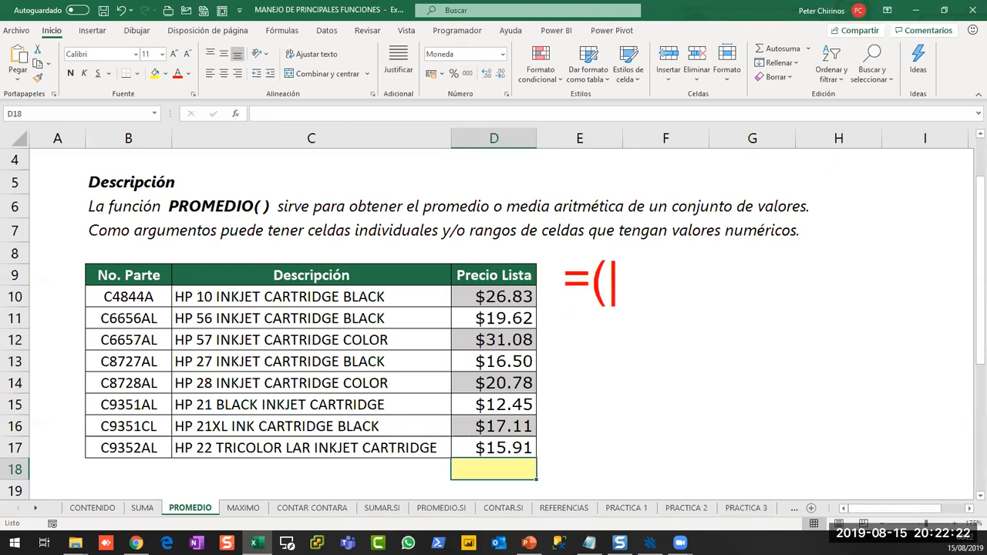
pyautogui.write('c10')
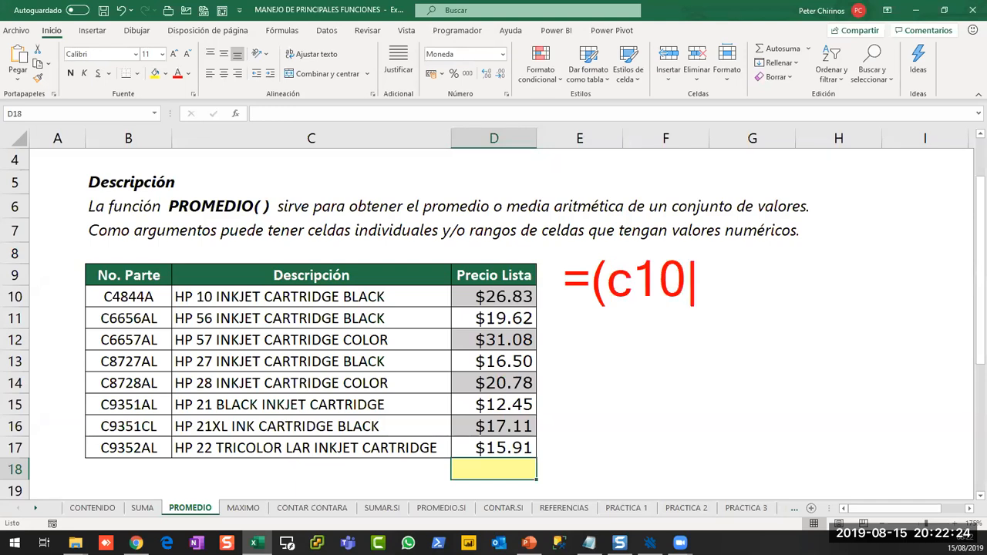
pyautogui.write('+c14')
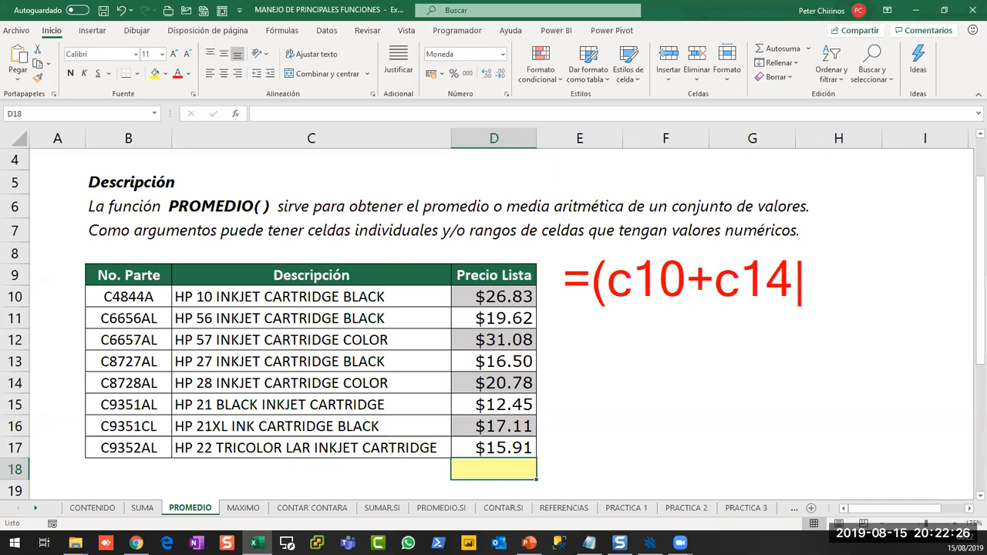
pyautogui.press('BackSpace')
pyautogui.press('BackSpace')
pyautogui.press('BackSpace')
pyautogui.press('BackSpace')
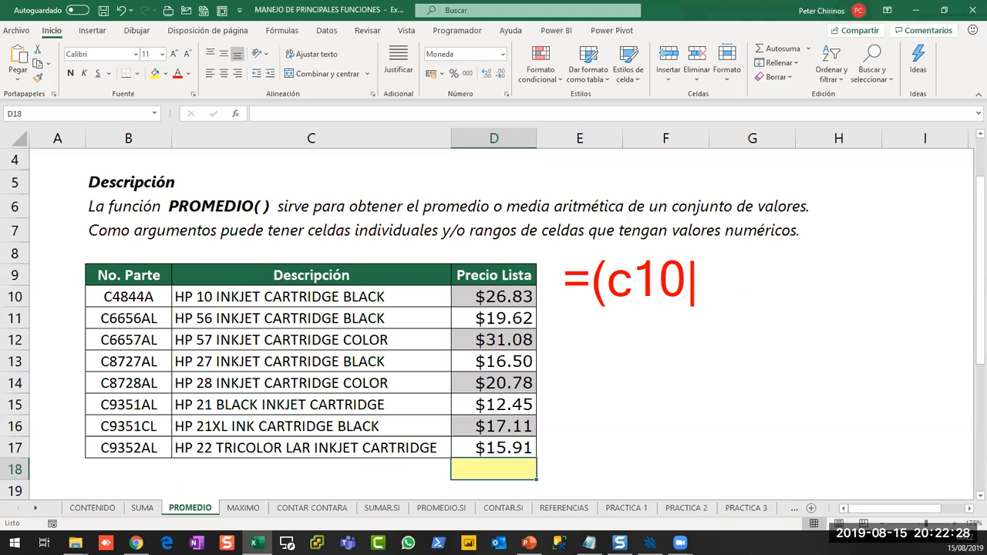
pyautogui.write('+c14')
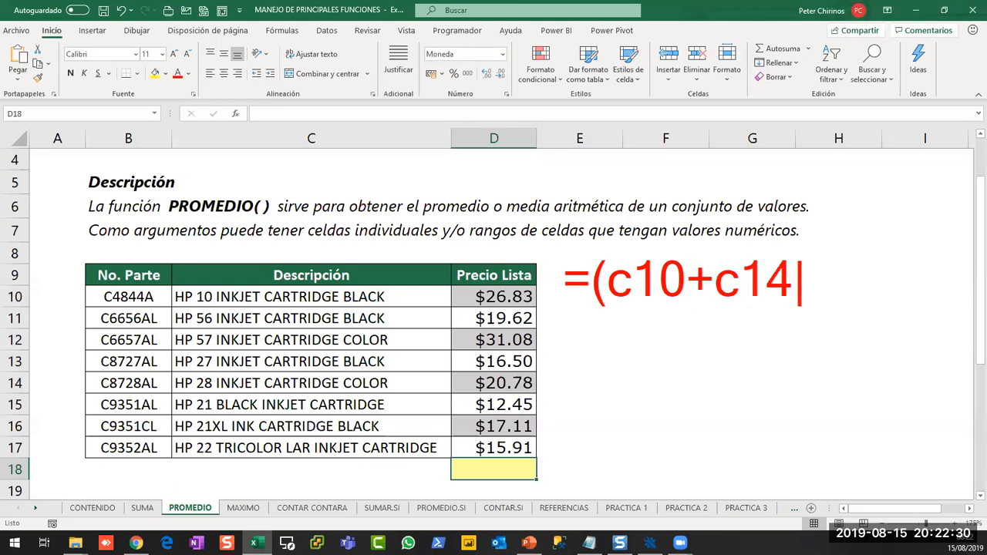
pyautogui.write('+')
pyautogui.write('d')
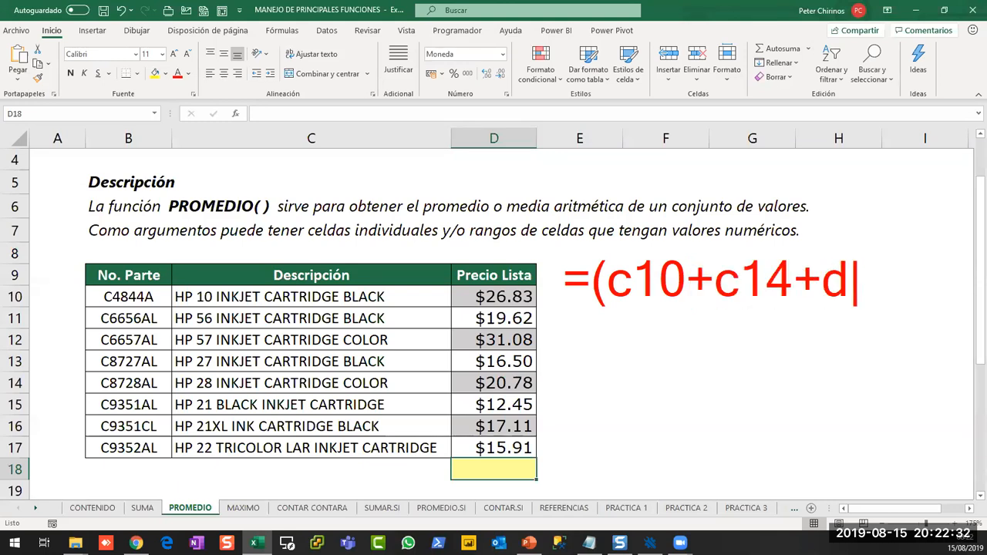
pyautogui.write('20)/3')
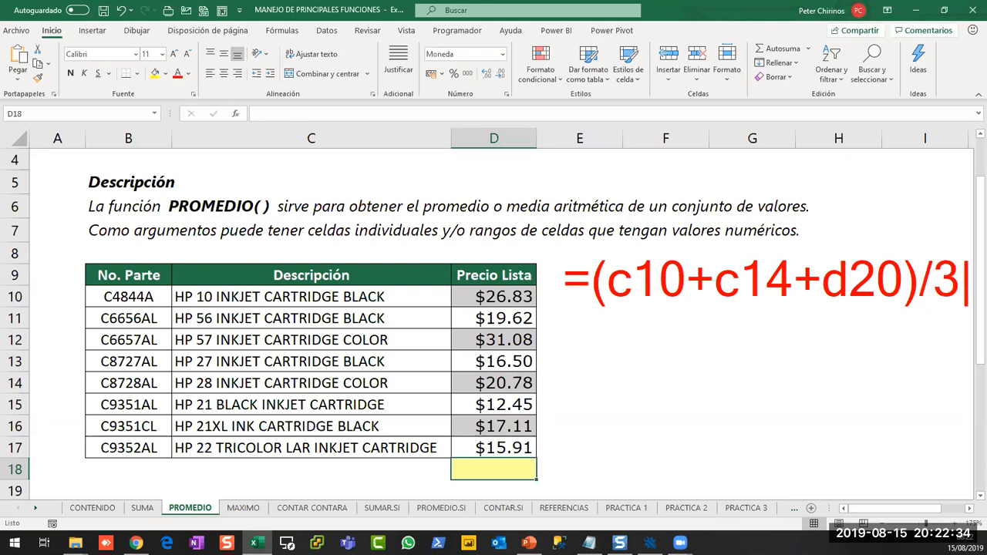
# Underline the annotated formula's row numbers, draw arrows from the divisor 3 to each cell reference, and clear the annotation
pyautogui.press('Escape')
pyautogui.moveTo(637, 310); pyautogui.dragTo(679, 309)
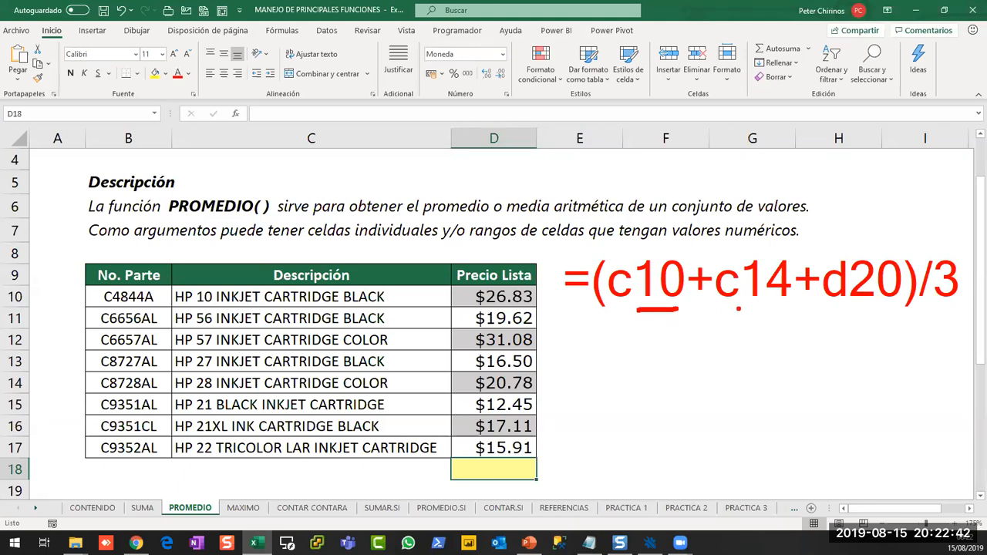
pyautogui.moveTo(739, 307)
pyautogui.mouseDown()
pyautogui.moveTo(957, 311)
pyautogui.moveTo(887, 398)
pyautogui.moveTo(711, 400)
pyautogui.moveTo(655, 355)
pyautogui.moveTo(677, 353)
pyautogui.mouseUp()
pyautogui.moveTo(929, 319)
pyautogui.mouseDown()
pyautogui.moveTo(841, 378)
pyautogui.moveTo(745, 333)
pyautogui.mouseUp()
pyautogui.moveTo(742, 338); pyautogui.dragTo(749, 329)
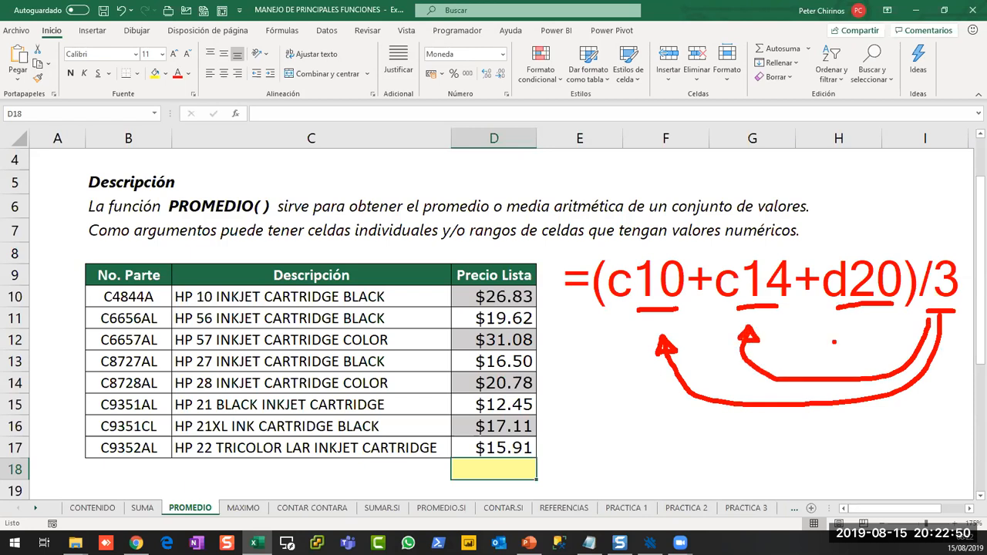
pyautogui.moveTo(918, 324)
pyautogui.mouseDown()
pyautogui.moveTo(850, 354)
pyautogui.moveTo(843, 330)
pyautogui.moveTo(834, 333)
pyautogui.mouseUp()
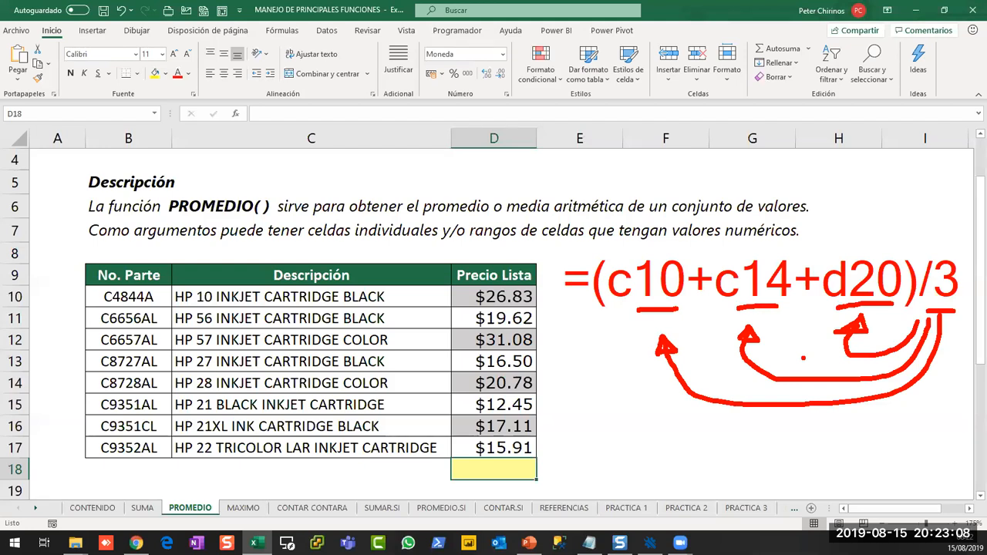
pyautogui.press('Escape')
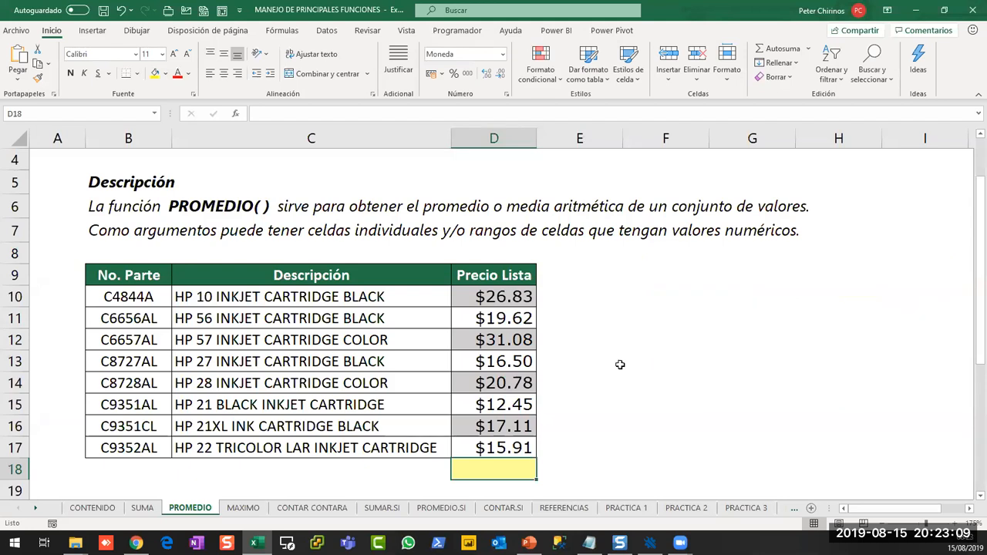
# Fill cell D18 with bright yellow
pyautogui.rightClick(498, 470)
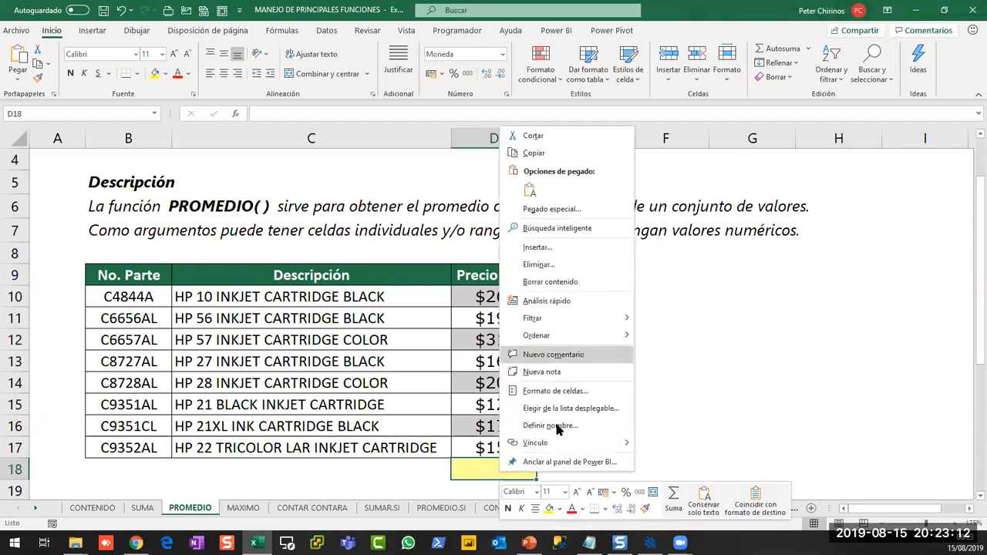
pyautogui.press('Escape')
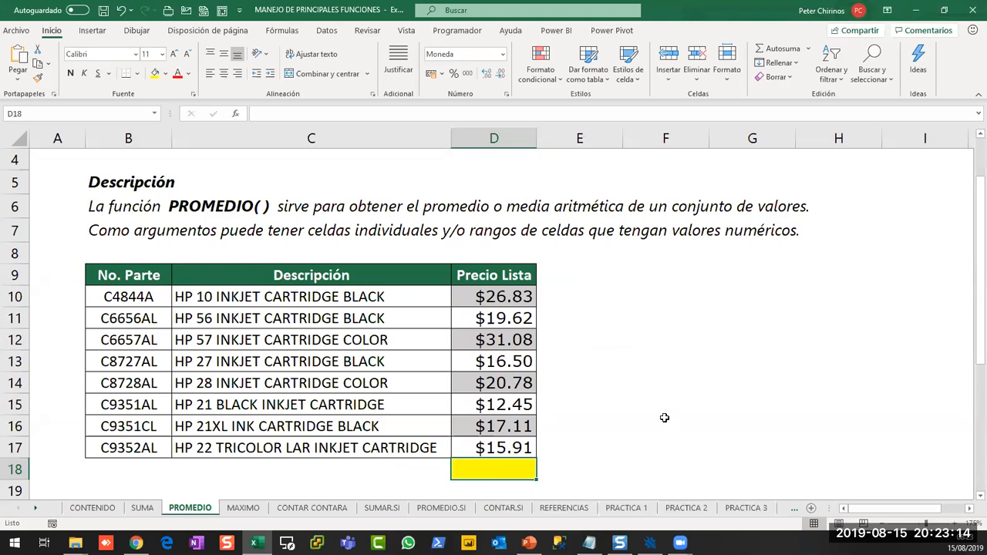
pyautogui.scroll(-1, 665, 417)
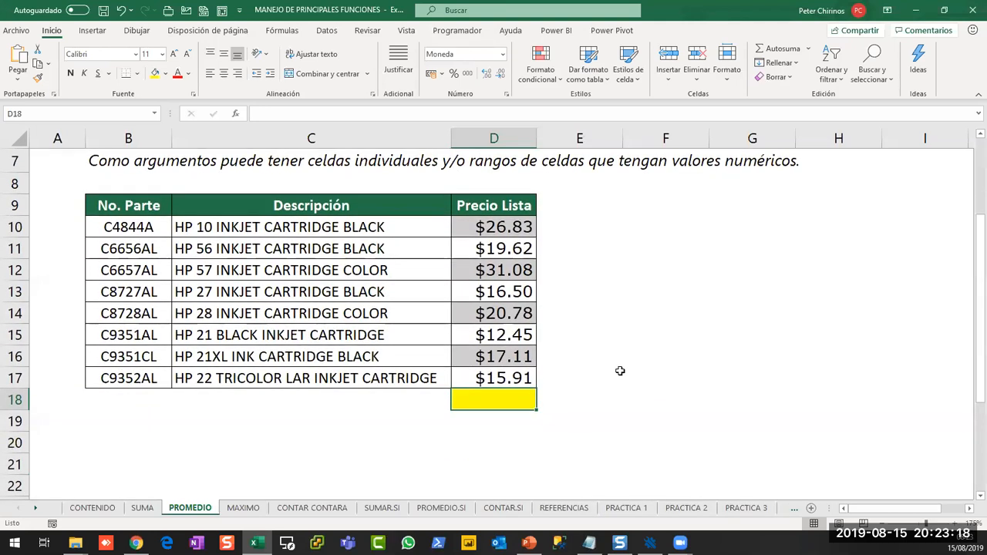
pyautogui.write('=prome')
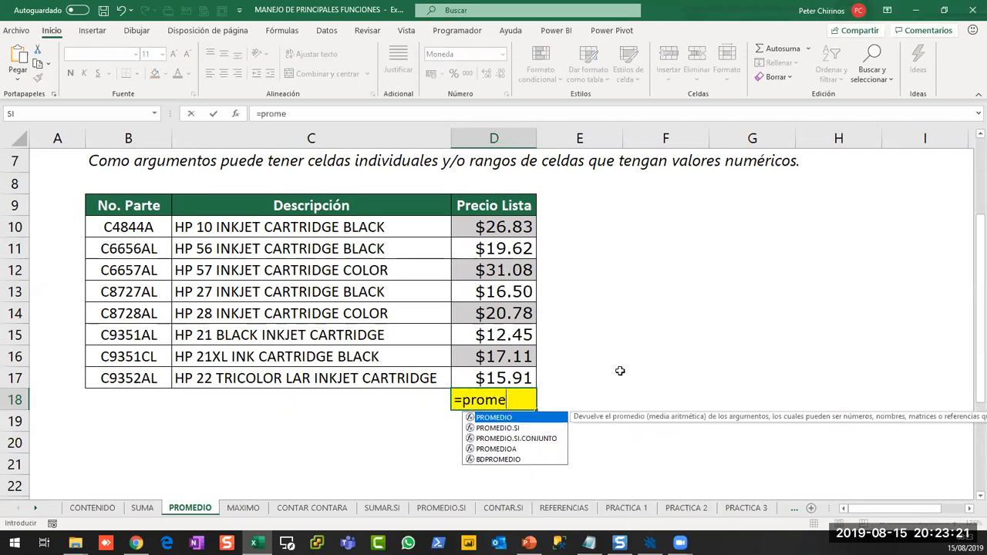
pyautogui.press('Tab')
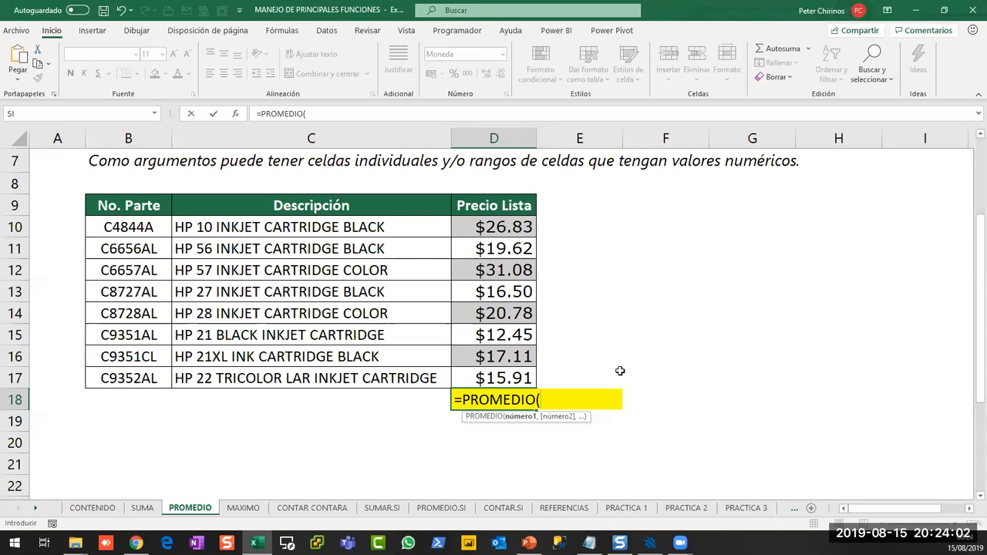
pyautogui.press('Escape')
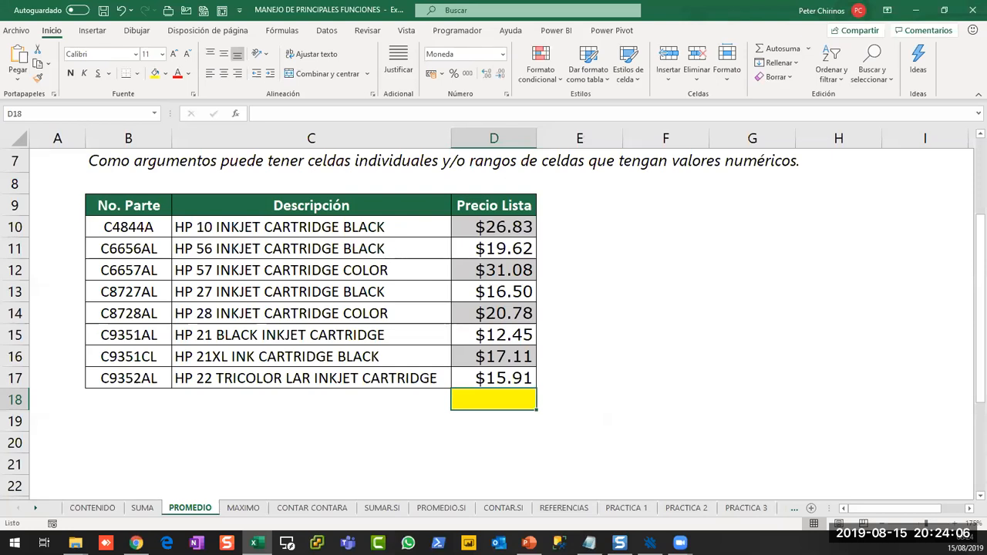
pyautogui.hotkey('alt', 'Tab')
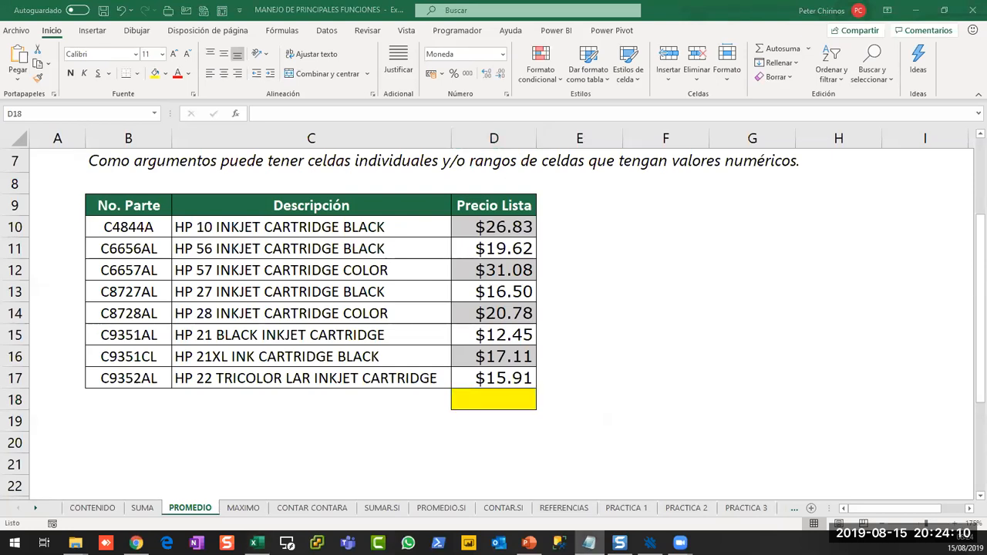
pyautogui.hotkey('alt', 'Tab')
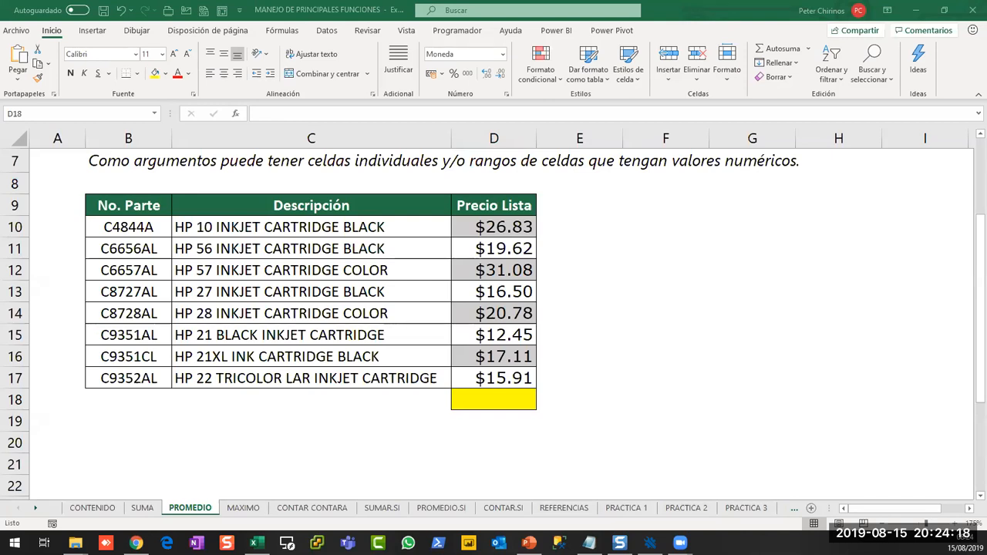
# Begin a PROMEDIO formula in D18 with the list prices D10:D17 as its argument
pyautogui.click(480, 401)
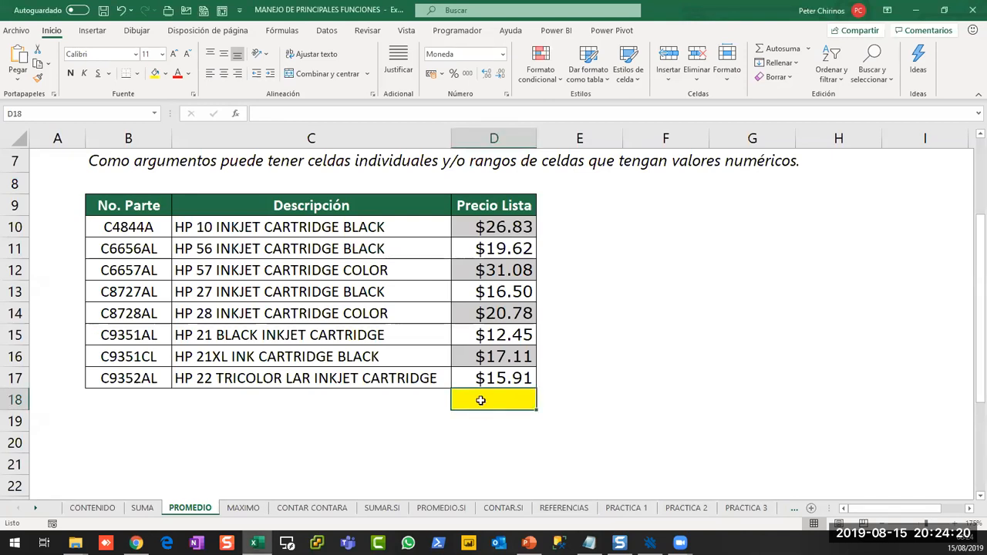
pyautogui.write('=')
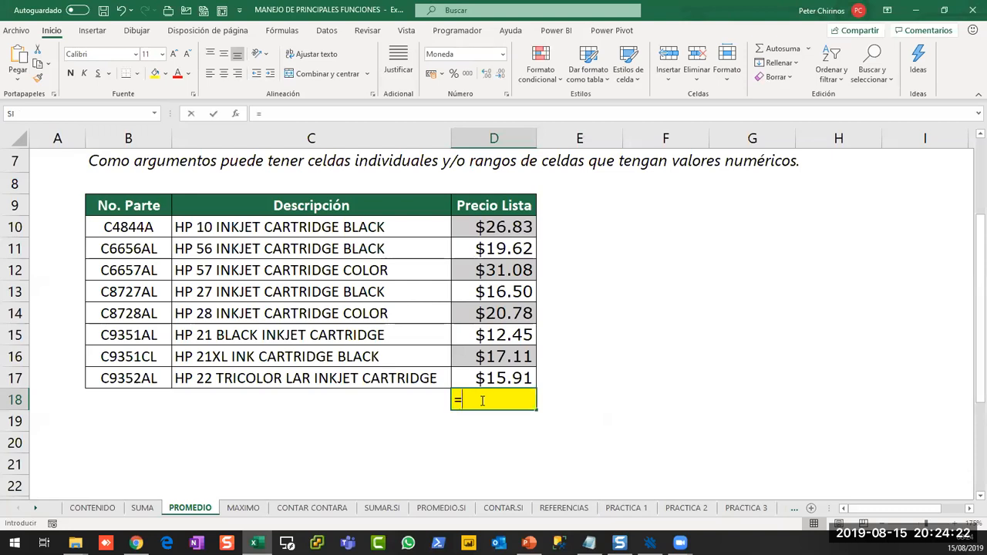
pyautogui.write('prom')
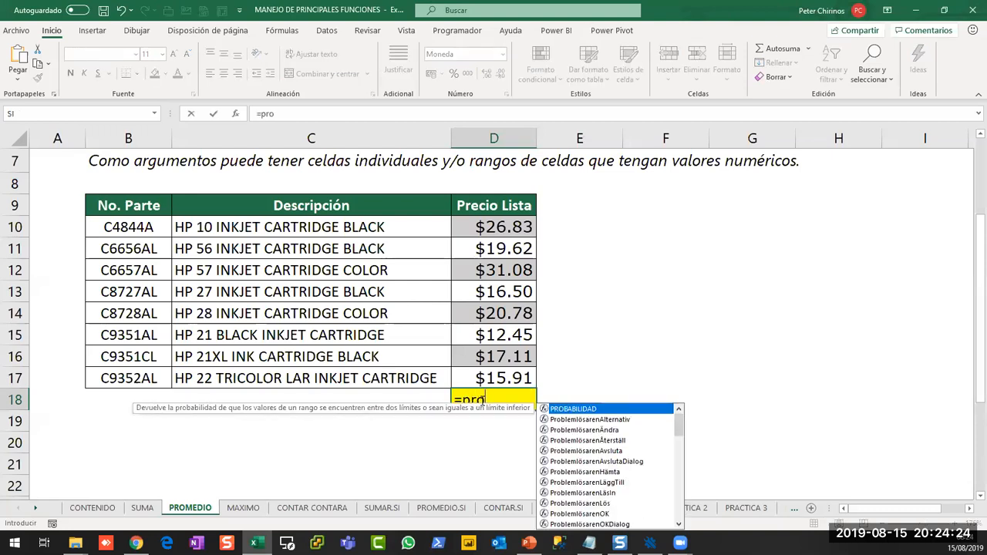
pyautogui.press('Tab')
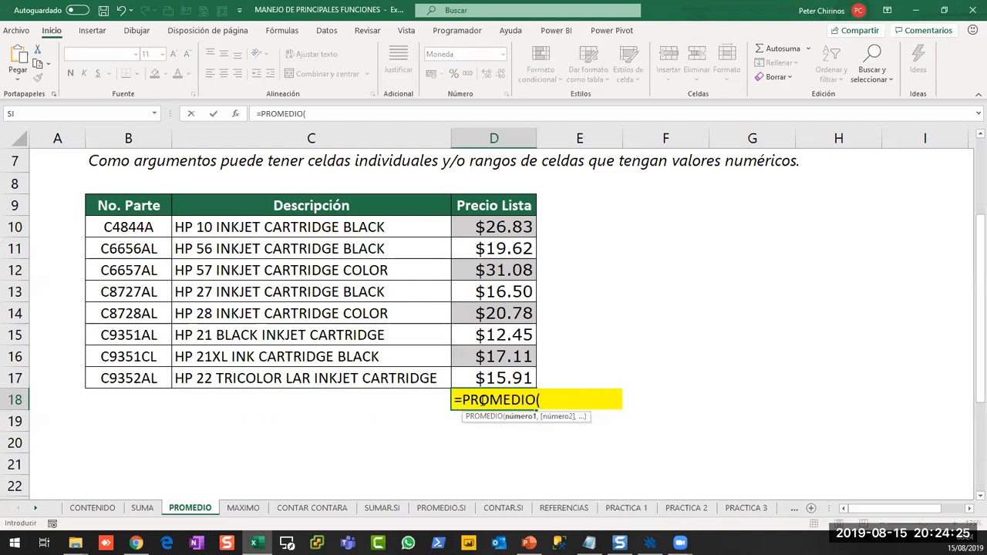
pyautogui.click(508, 228)
pyautogui.moveTo(505, 365); pyautogui.dragTo(505, 378)
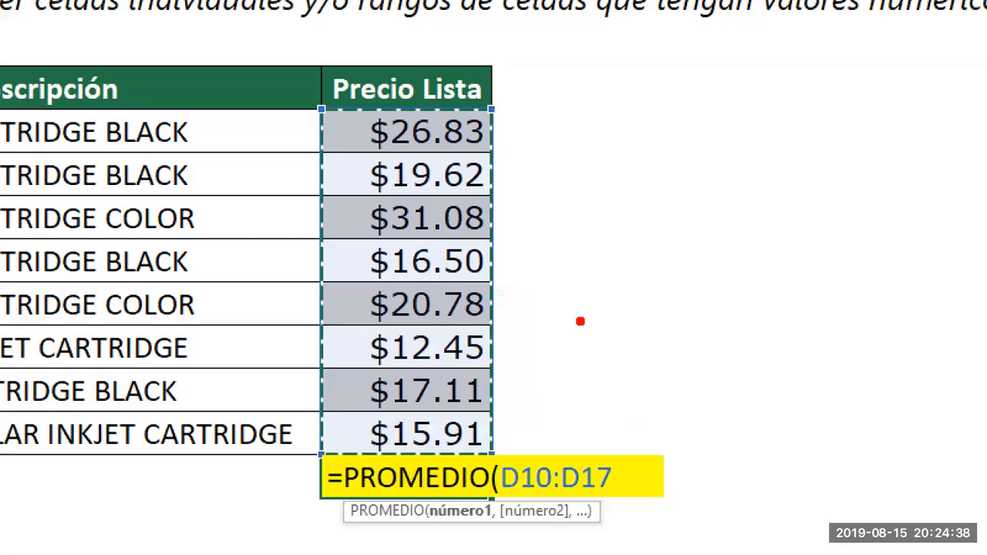
# Mark prices D10 to D14 and D17 with red strokes, draw a vertical line spanning the price range, and clear the marks
pyautogui.moveTo(503, 131); pyautogui.dragTo(551, 130)
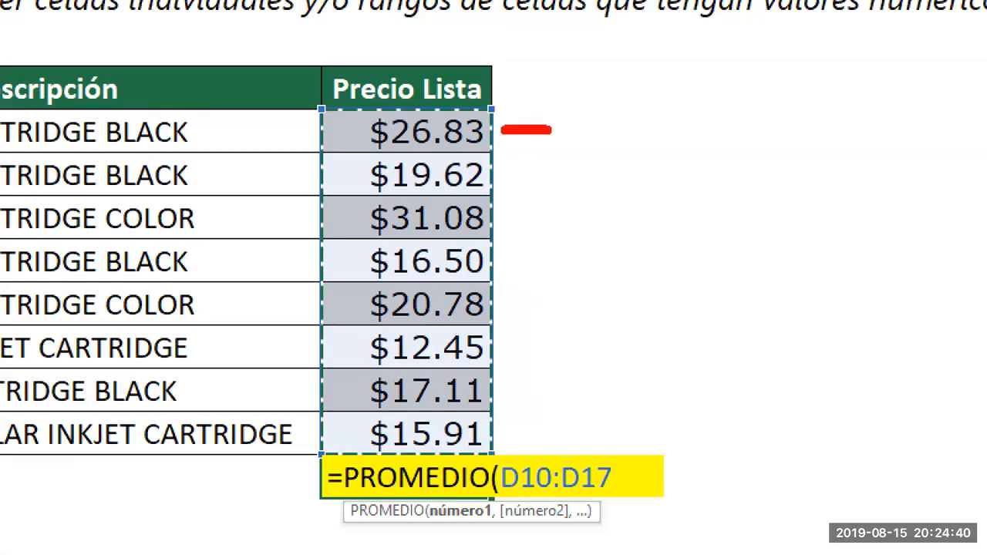
pyautogui.moveTo(509, 170); pyautogui.dragTo(569, 170)
pyautogui.moveTo(504, 215); pyautogui.dragTo(567, 215)
pyautogui.moveTo(502, 261); pyautogui.dragTo(569, 262)
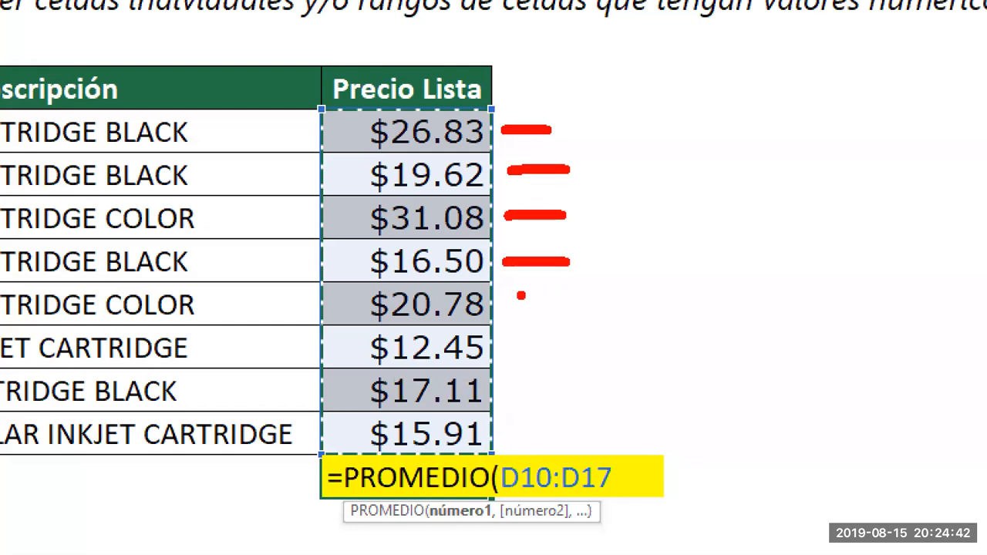
pyautogui.moveTo(514, 304); pyautogui.dragTo(570, 304)
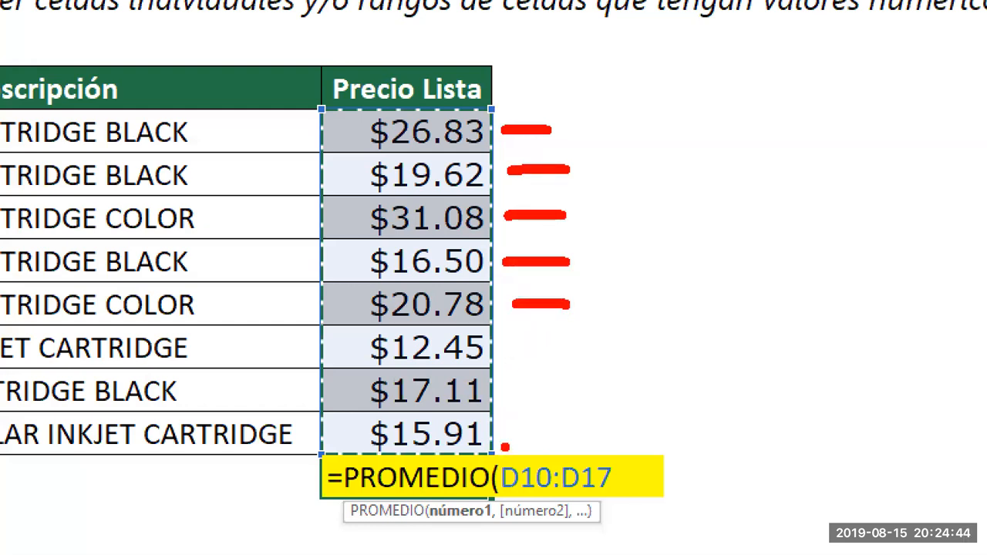
pyautogui.moveTo(505, 437); pyautogui.dragTo(548, 437)
pyautogui.moveTo(589, 131); pyautogui.dragTo(591, 436)
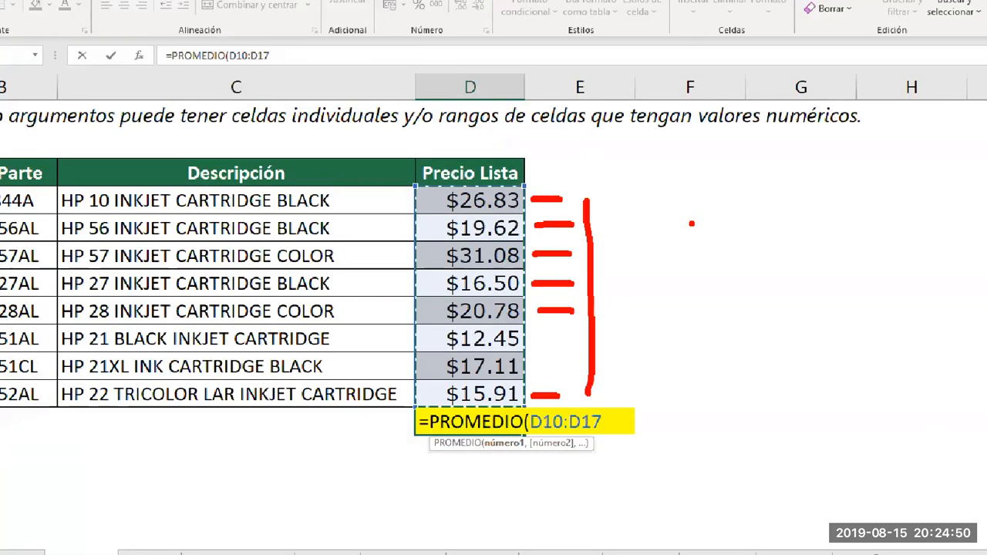
pyautogui.press('Escape')
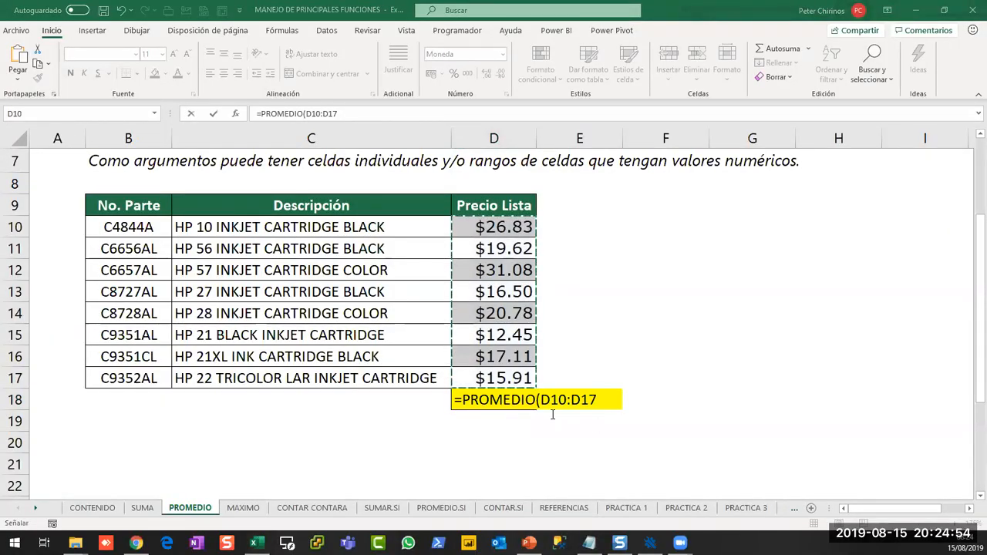
# Enter the formula =PROMEDIO(D10:D17) in D18 and select the cell to review it
pyautogui.press('F2')
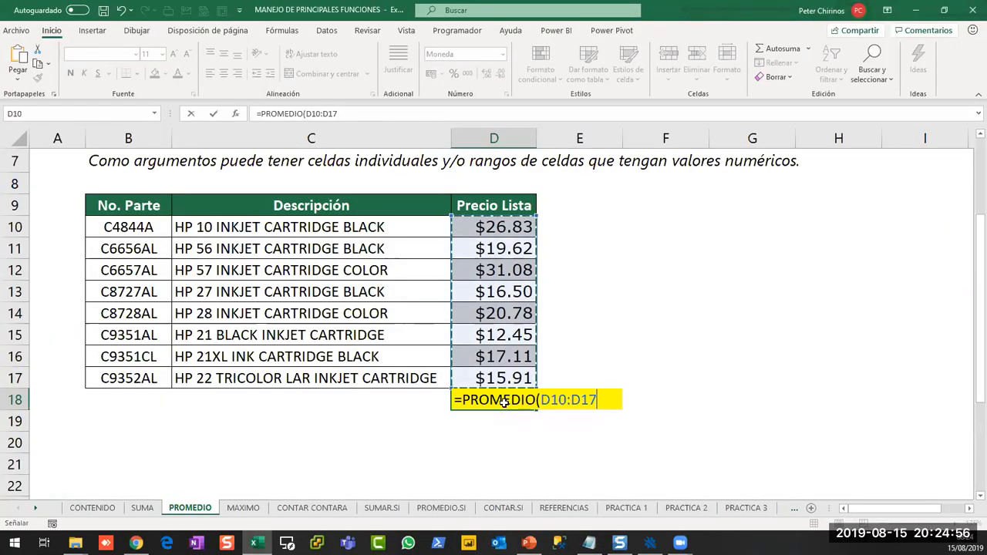
pyautogui.press('Return')
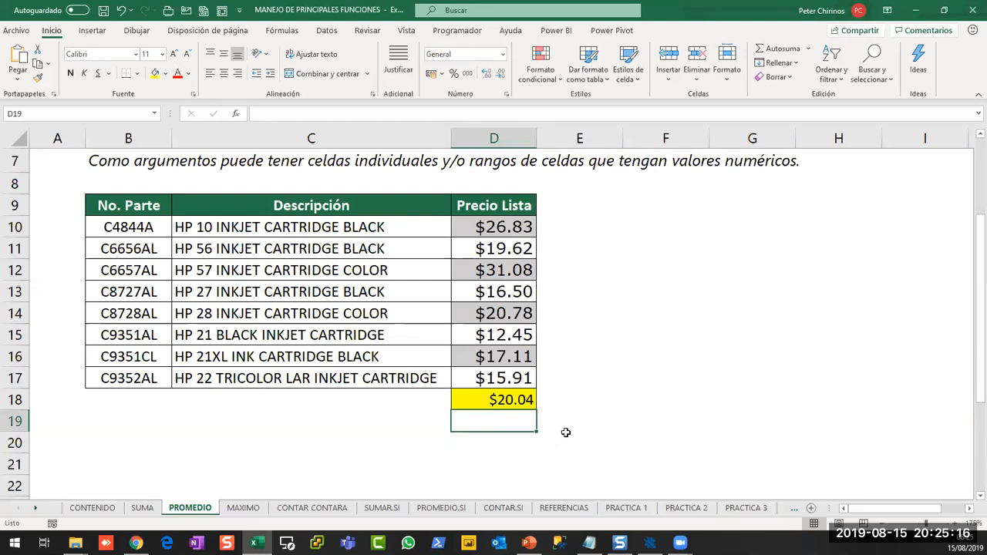
pyautogui.click(407, 421)
pyautogui.click(516, 403)
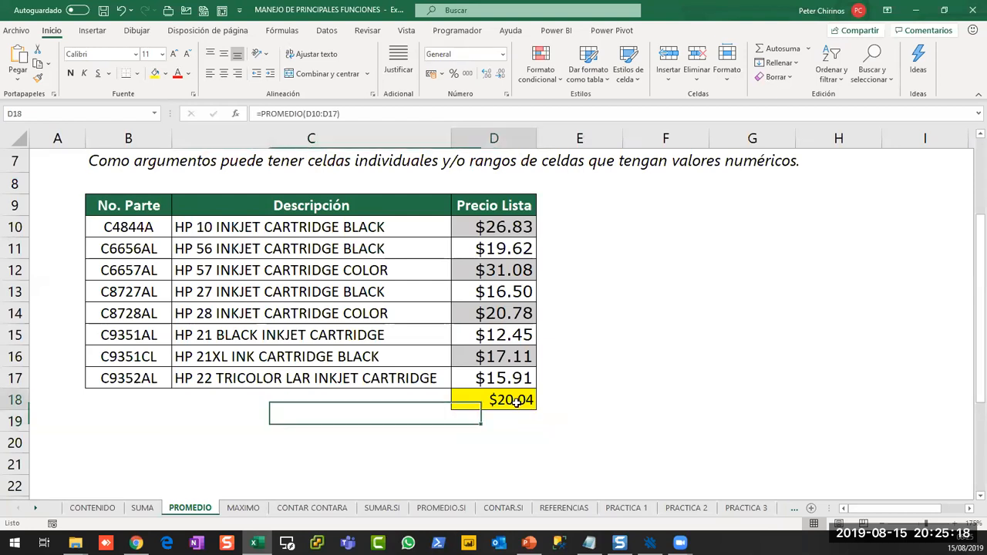
# Check the range referenced by D18's PROMEDIO formula, and clear the cell's contents
pyautogui.doubleClick(516, 402)
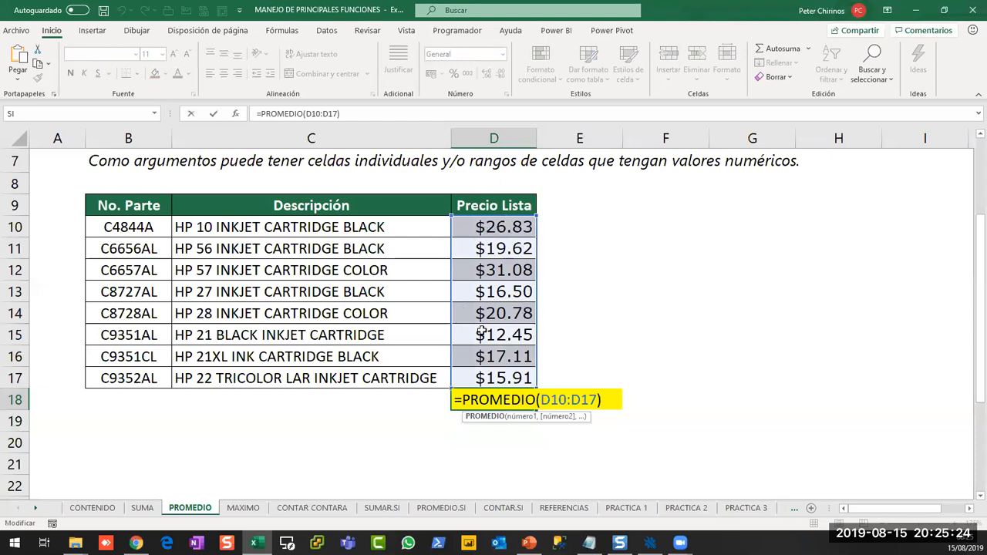
pyautogui.hotkey('ctrl', 'Return')
pyautogui.press('Delete')
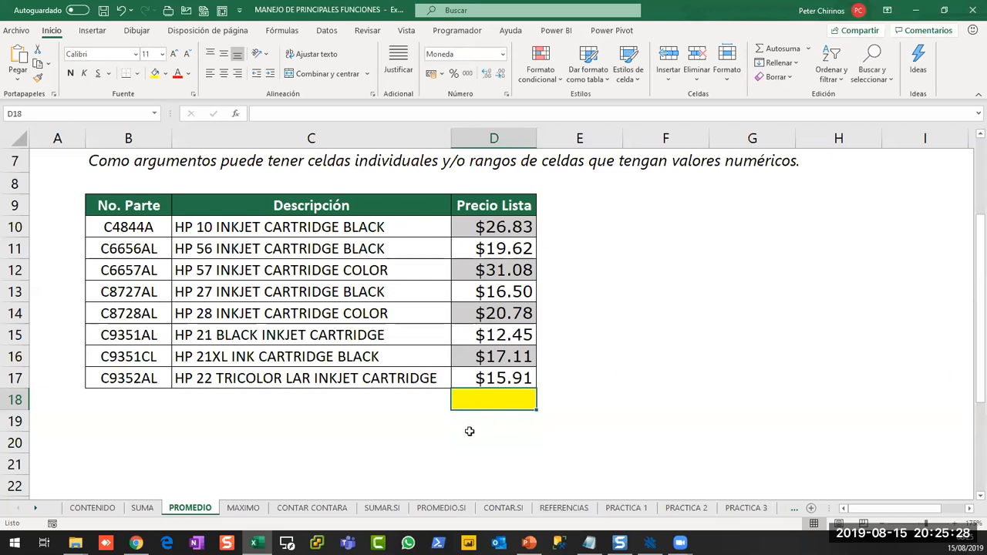
# Insert the automatic average of list prices, =PROMEDIO(D10:D17), in D18
pyautogui.click(399, 434)
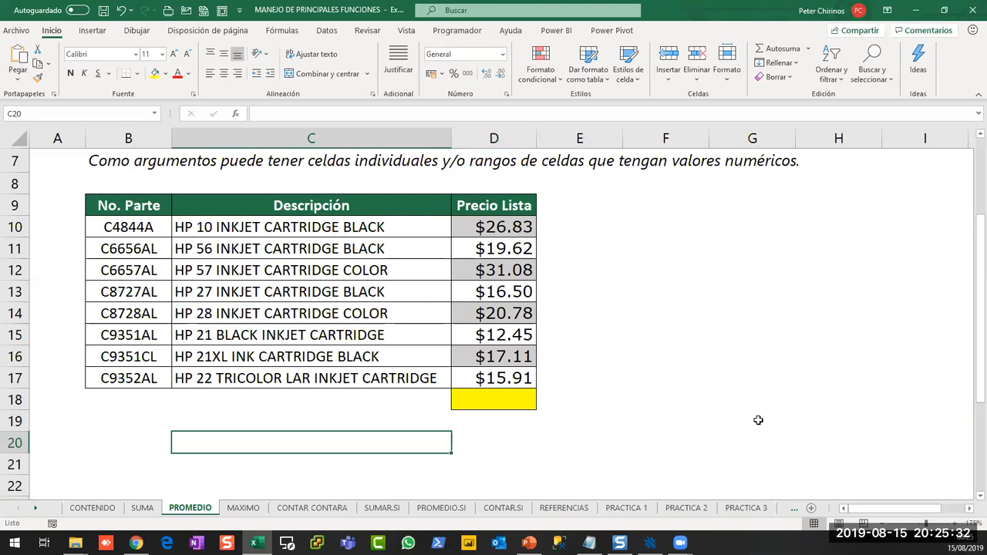
pyautogui.click(494, 401)
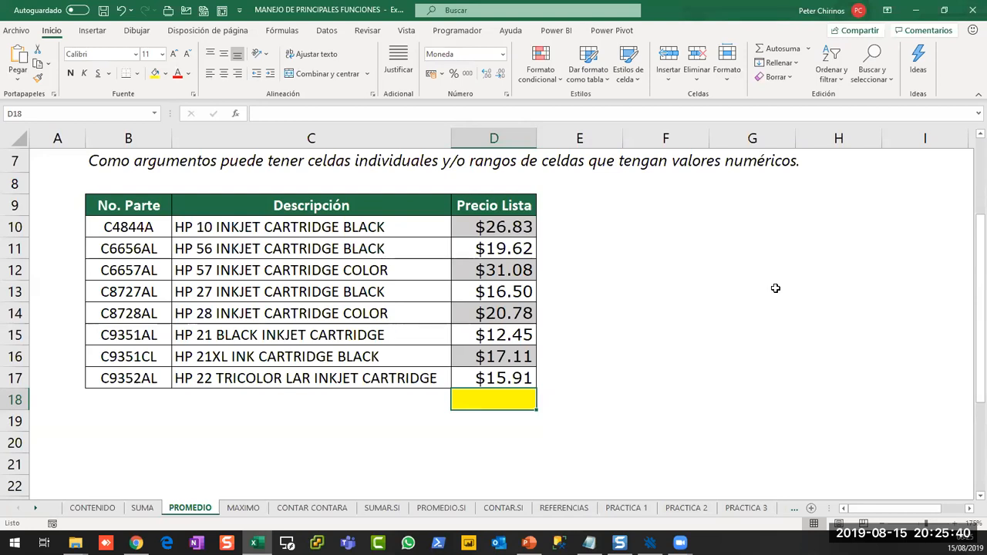
pyautogui.click(809, 49)
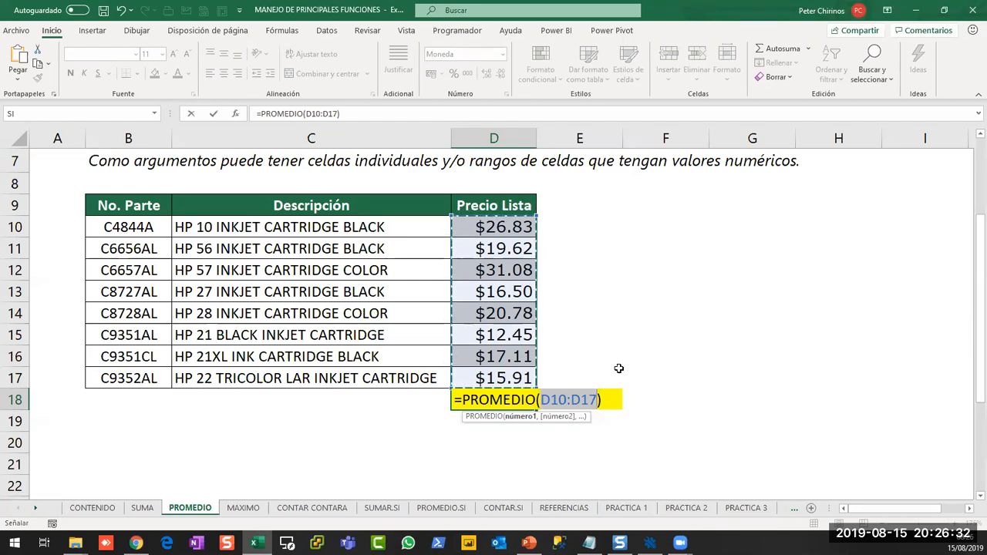
pyautogui.press('Return')
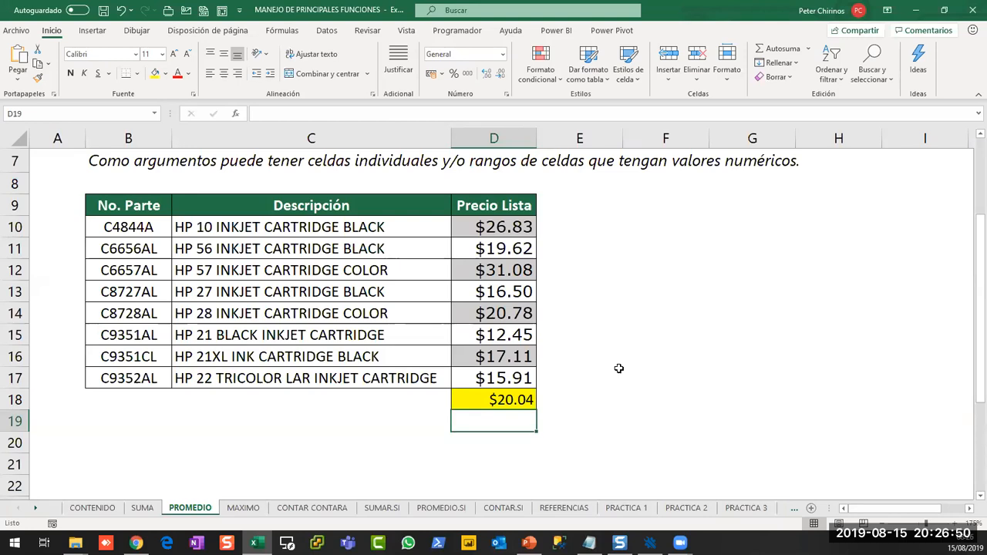
# Clear the contents of D18 and begin a new PROMEDIO formula there
pyautogui.click(509, 398)
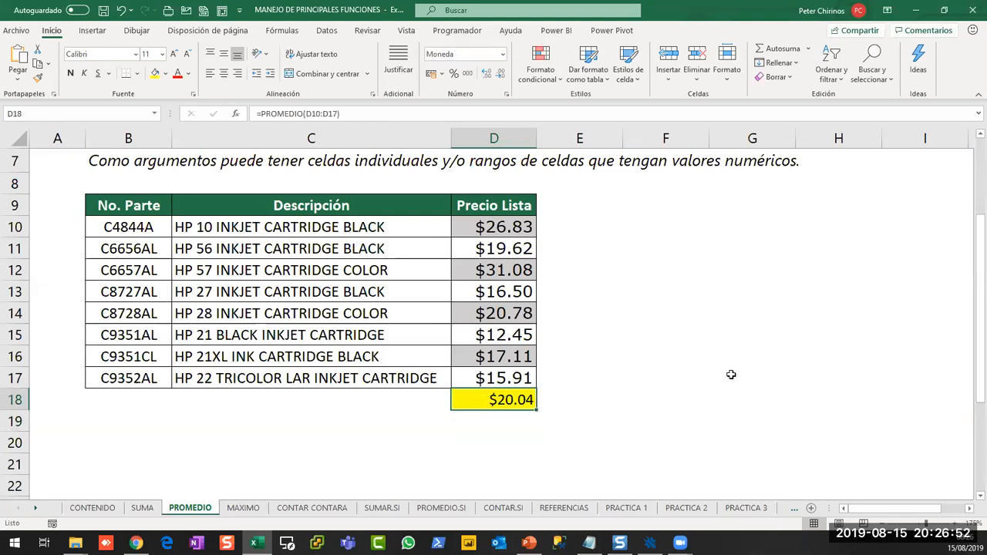
pyautogui.press('Delete')
pyautogui.write('=PROME')
pyautogui.press('Tab')
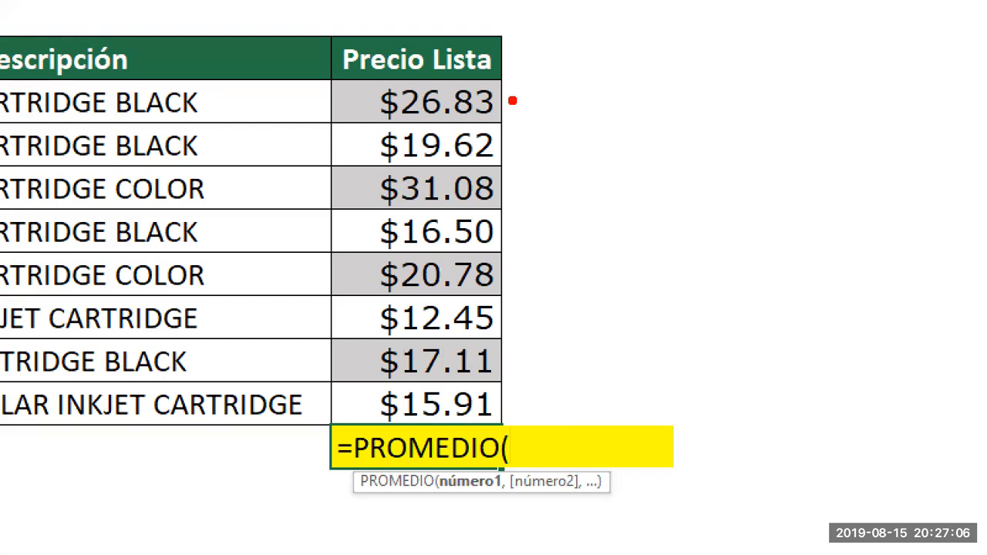
# Draw red arrows at the shaded prices in D10, D12, D14 and D16, and frame the PROMEDIO syntax hint with an arrow below it
pyautogui.moveTo(513, 100); pyautogui.dragTo(615, 100)
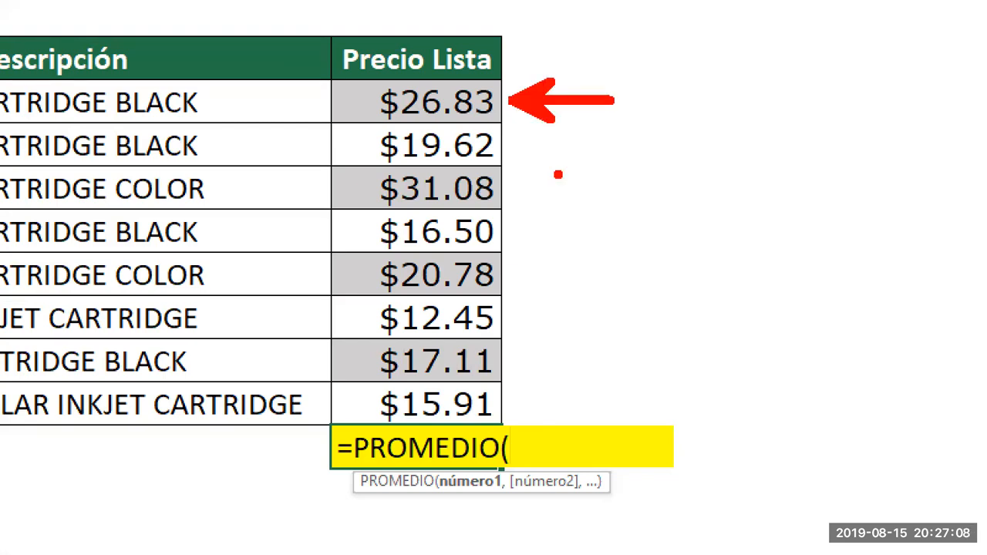
pyautogui.moveTo(513, 190); pyautogui.dragTo(660, 190)
pyautogui.moveTo(523, 274); pyautogui.dragTo(679, 274)
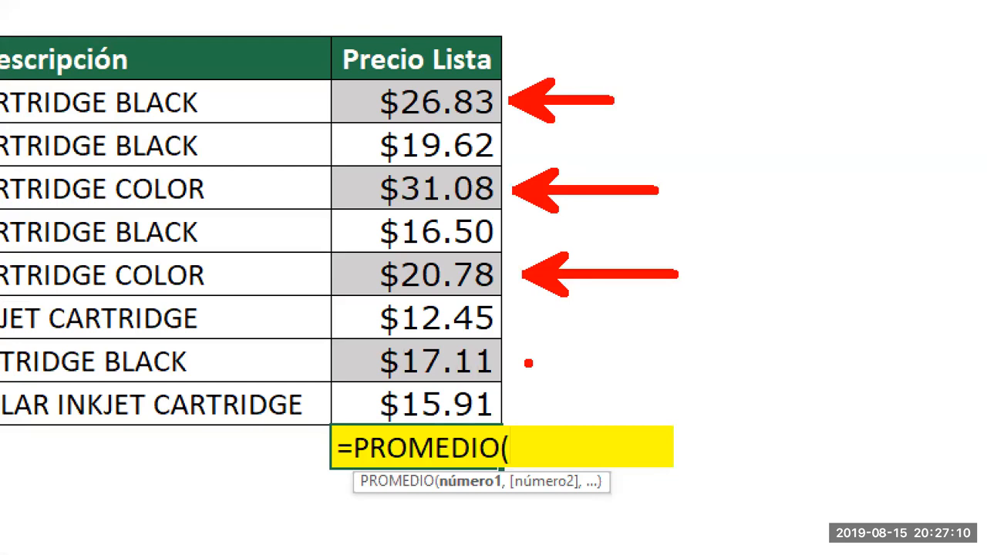
pyautogui.moveTo(524, 361); pyautogui.dragTo(674, 361)
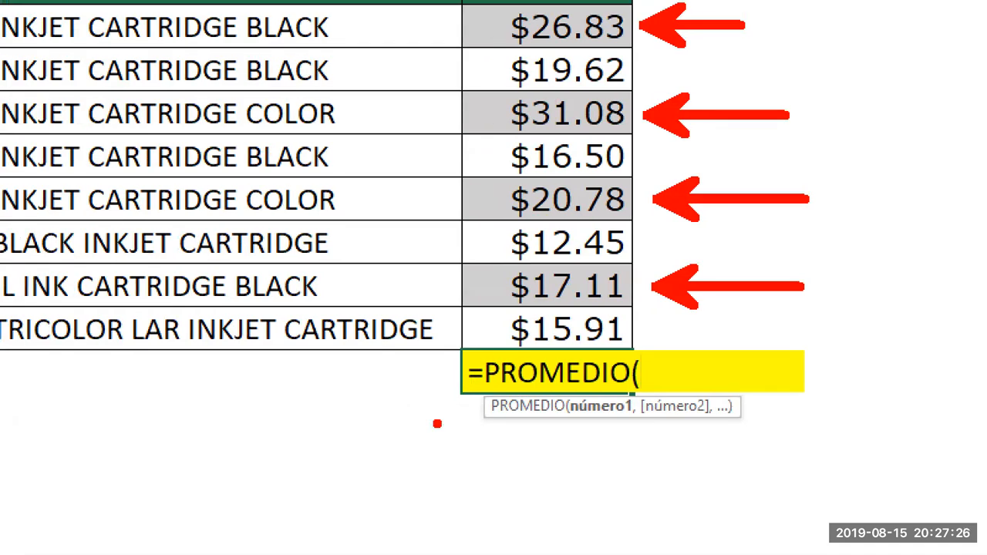
pyautogui.moveTo(458, 381); pyautogui.dragTo(761, 434)
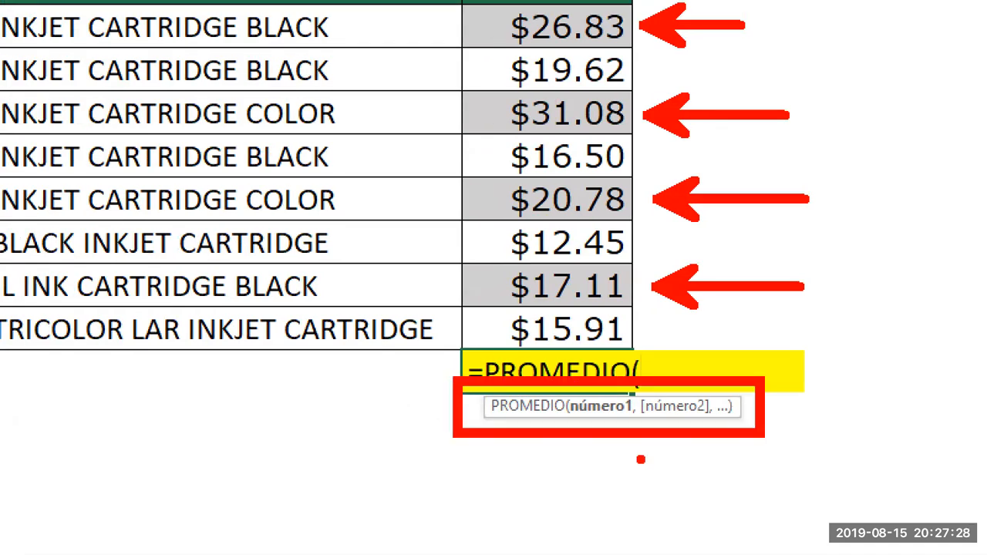
pyautogui.moveTo(634, 424); pyautogui.dragTo(635, 513)
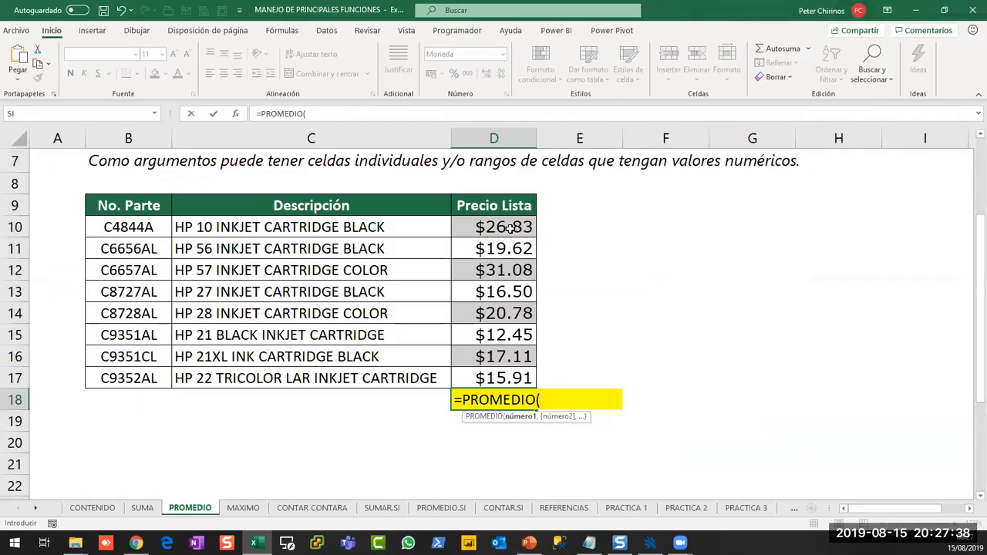
# Add the shaded price cells D10, D12, D14 and D16 as separate comma-separated arguments of the PROMEDIO formula
pyautogui.click(509, 228)
pyautogui.write(',')
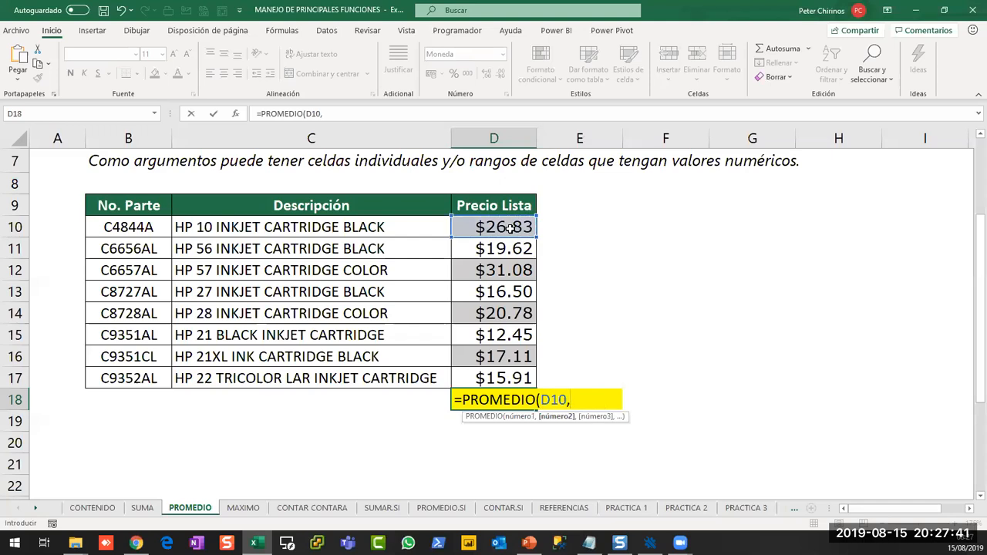
pyautogui.click(503, 270)
pyautogui.write(',')
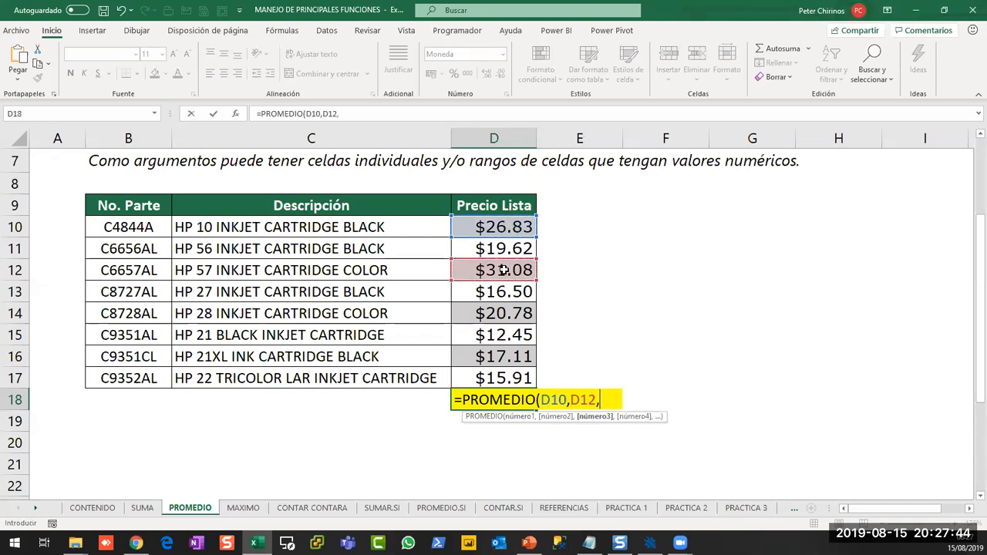
pyautogui.click(512, 313)
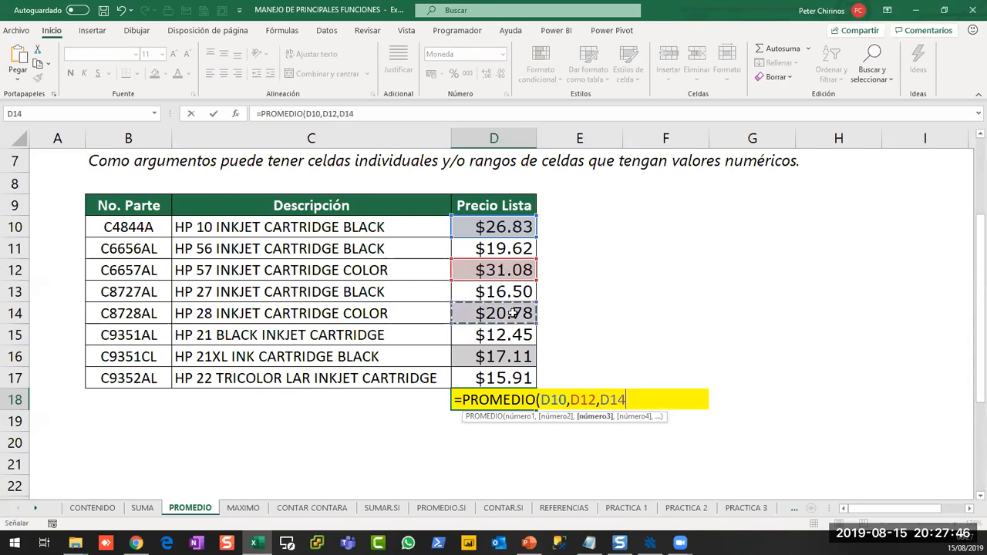
pyautogui.write(',')
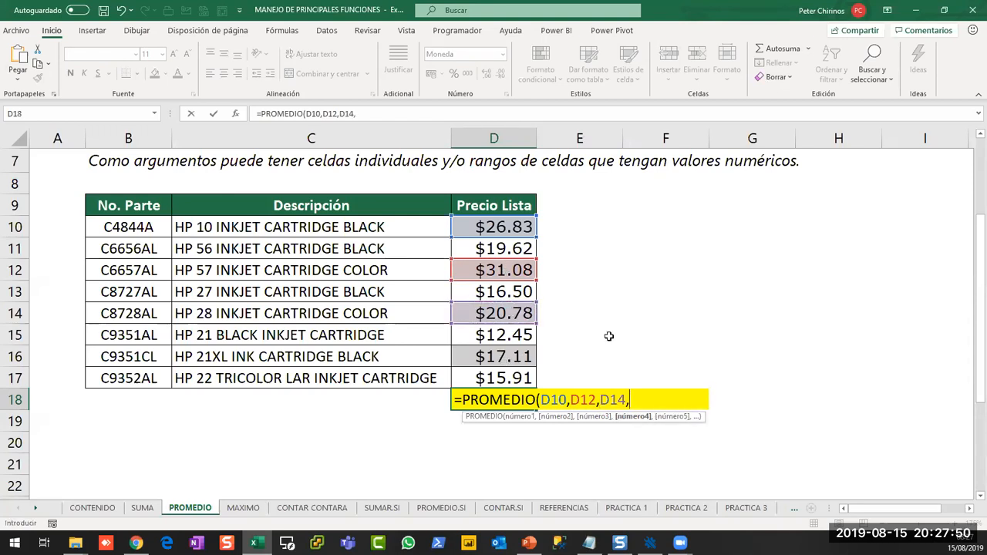
pyautogui.press('Up')
pyautogui.press('Up')
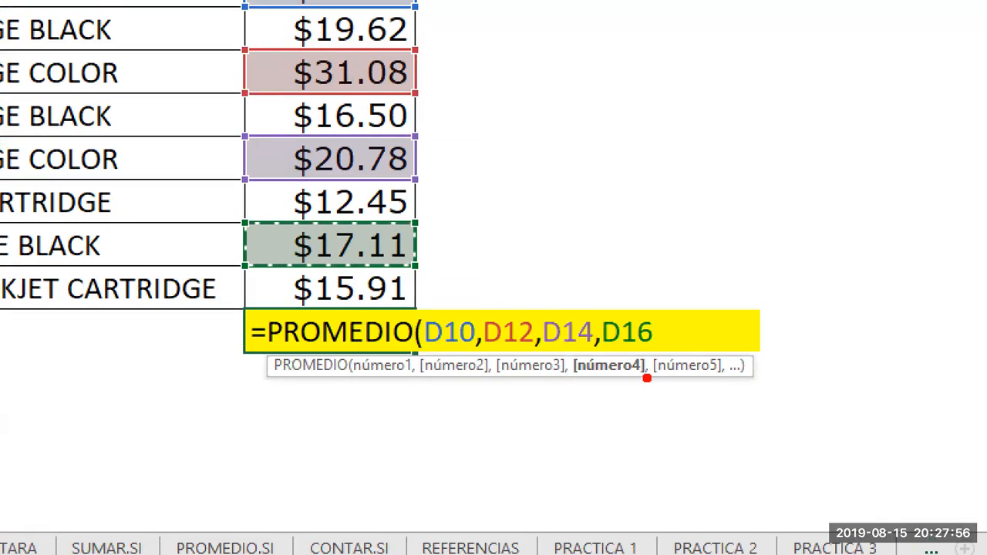
# Annotate D16 as the last argument with a red arrow and check mark, and draw a cross after it in the formula
pyautogui.moveTo(434, 240)
pyautogui.mouseDown()
pyautogui.moveTo(636, 241)
pyautogui.moveTo(668, 175)
pyautogui.mouseUp()
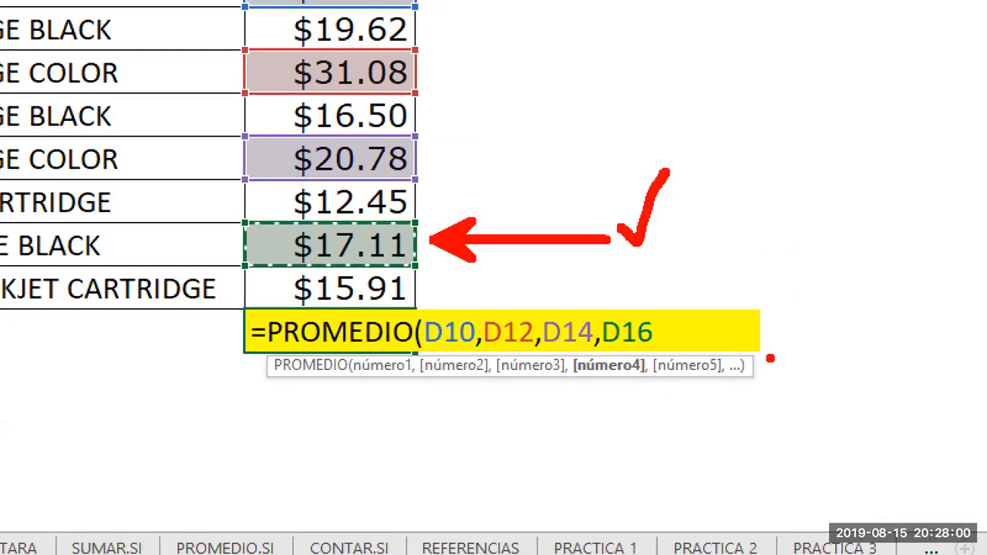
pyautogui.moveTo(680, 301); pyautogui.dragTo(752, 356)
pyautogui.moveTo(739, 301); pyautogui.dragTo(692, 363)
pyautogui.moveTo(657, 336); pyautogui.dragTo(664, 390)
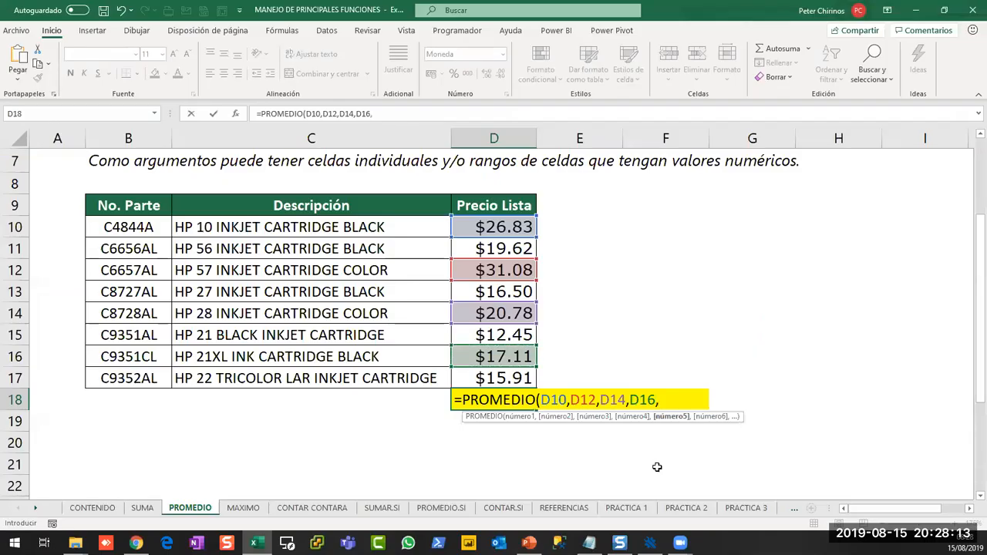
# Point out the surplus comma after D16 with a red arrow, remove it, and enter =PROMEDIO(D10,D12,D14,D16) in D18
pyautogui.write(')')
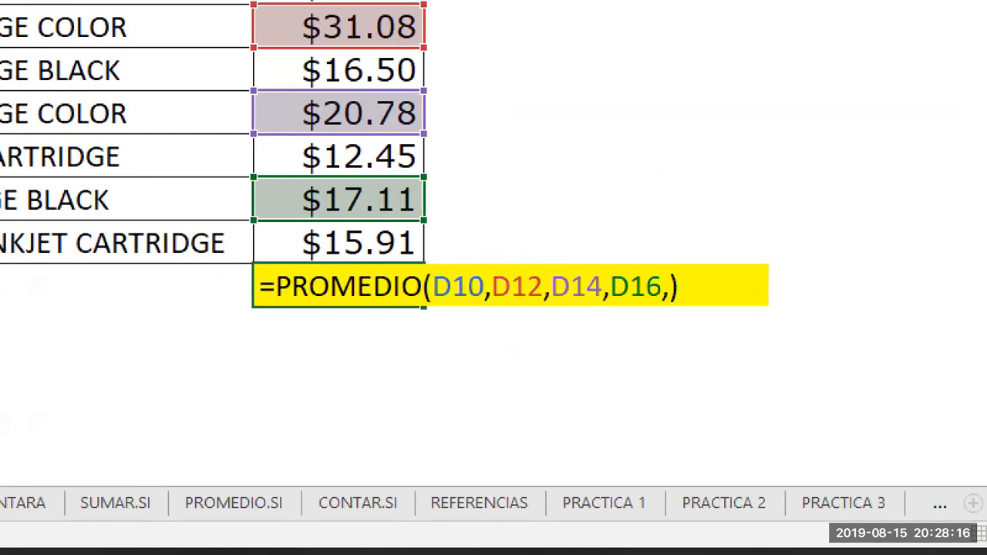
pyautogui.moveTo(667, 310); pyautogui.dragTo(667, 456)
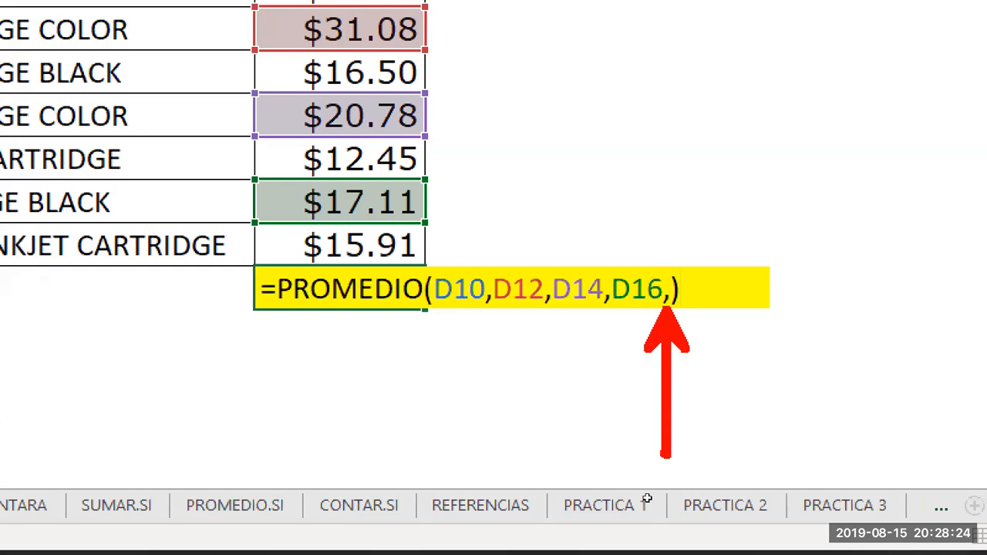
pyautogui.press('BackSpace')
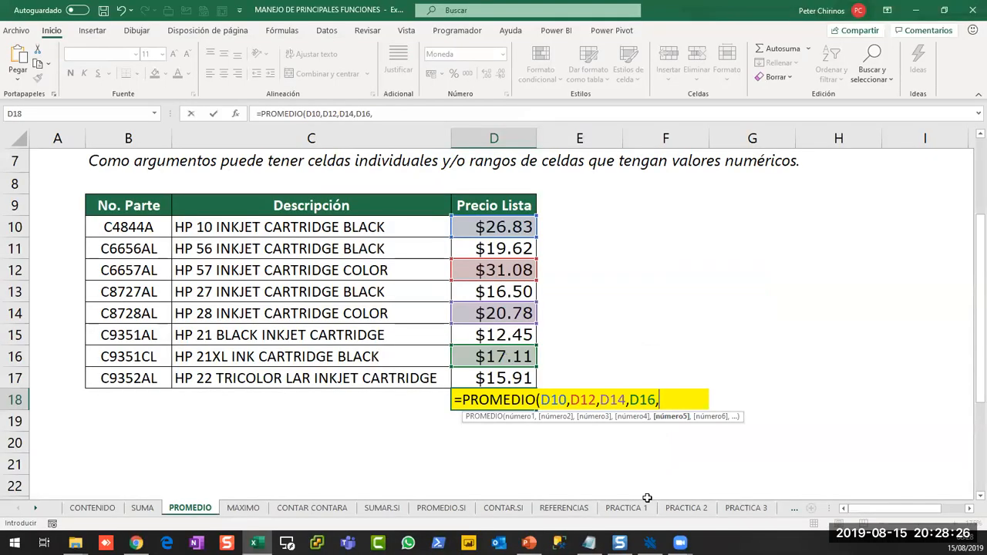
pyautogui.press('BackSpace')
pyautogui.write(')')
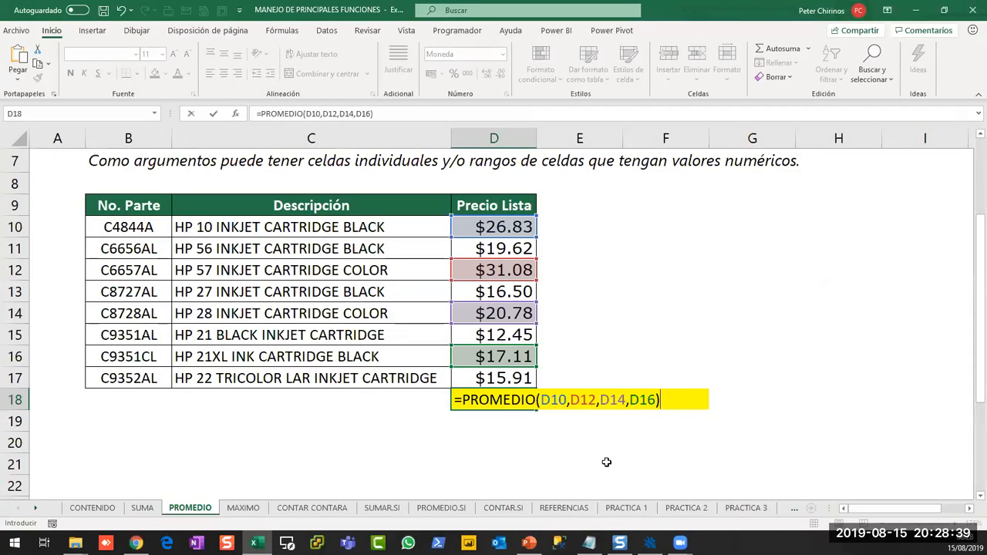
pyautogui.press('Return')
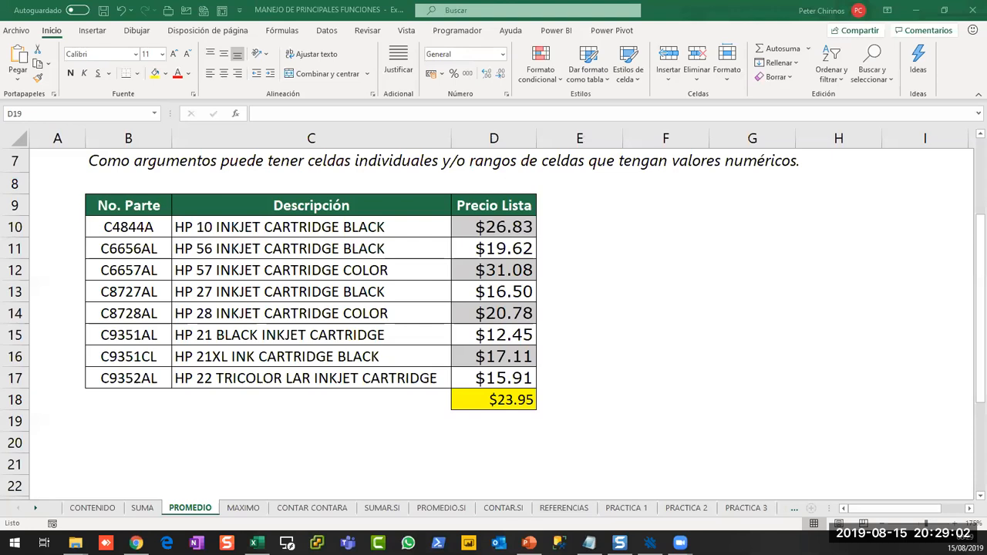
# Look at the Promedio option among the AutoSum functions and close the list without applying one
pyautogui.click(809, 50)
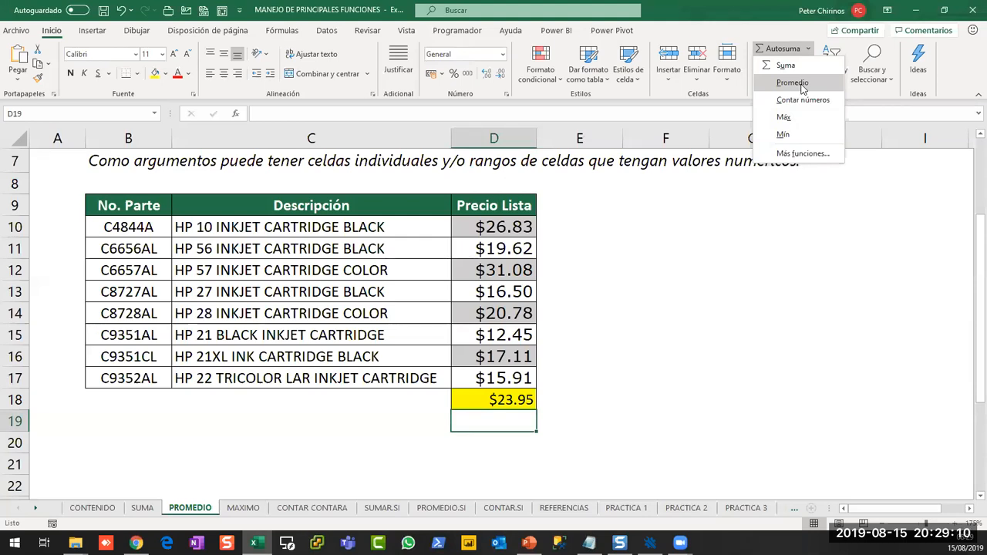
pyautogui.click(669, 355)
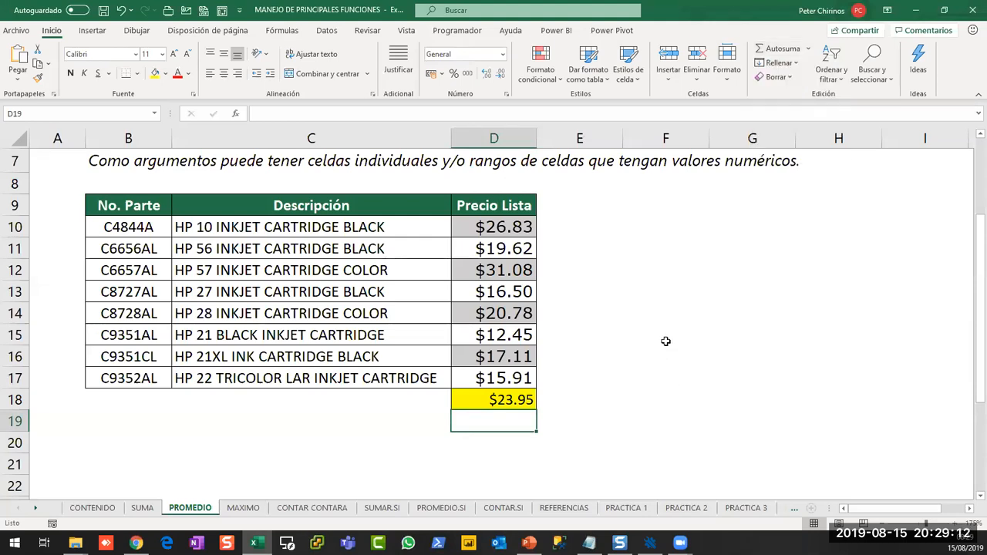
pyautogui.click(665, 341)
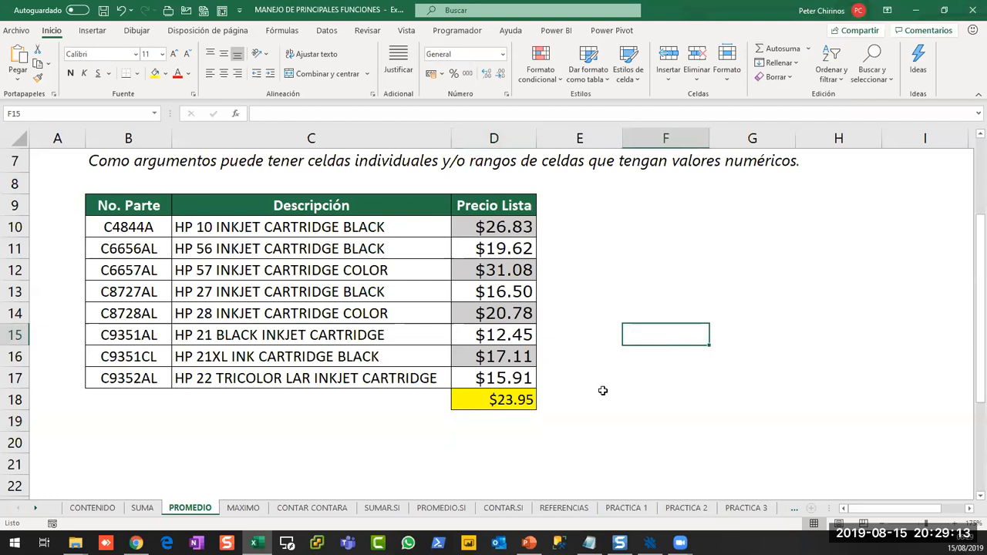
# Switch to the MAXIMO sheet and view its price table with the Precio Maximo and Precio Minimo cells
pyautogui.click(243, 507)
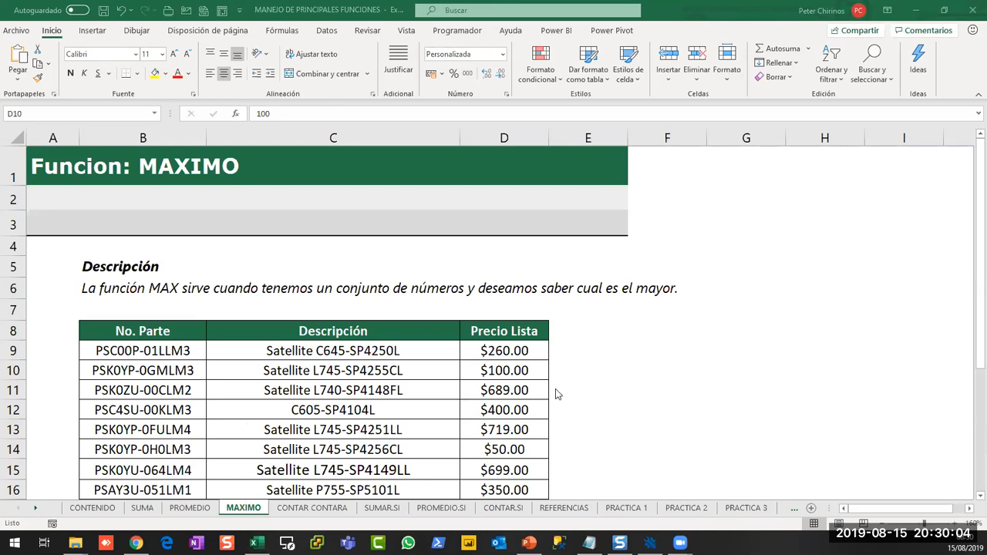
pyautogui.click(631, 386)
pyautogui.scroll(-1, 635, 386)
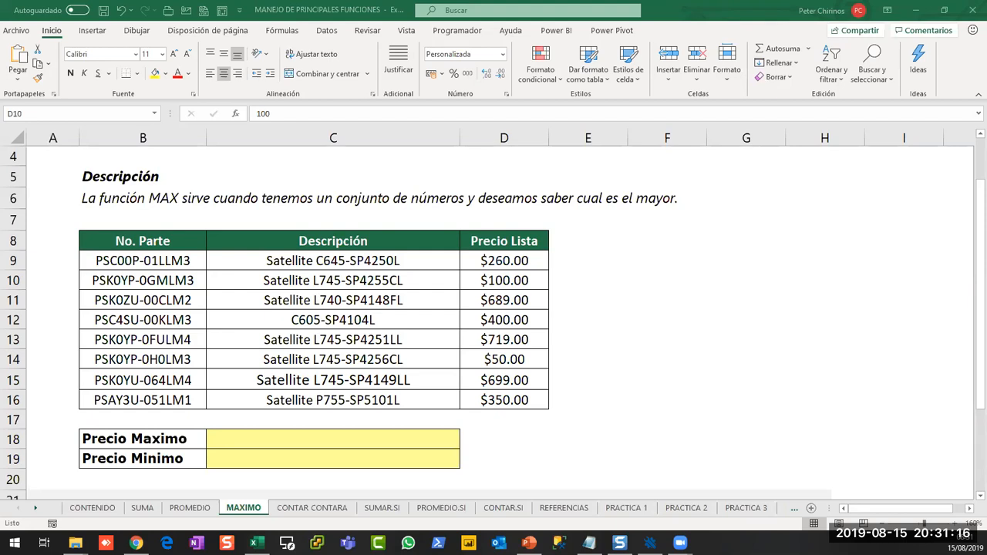
# Highlight the instructor's e-mail row on the CONTENIDO sheet, and return to the MAXIMO sheet
pyautogui.click(87, 514)
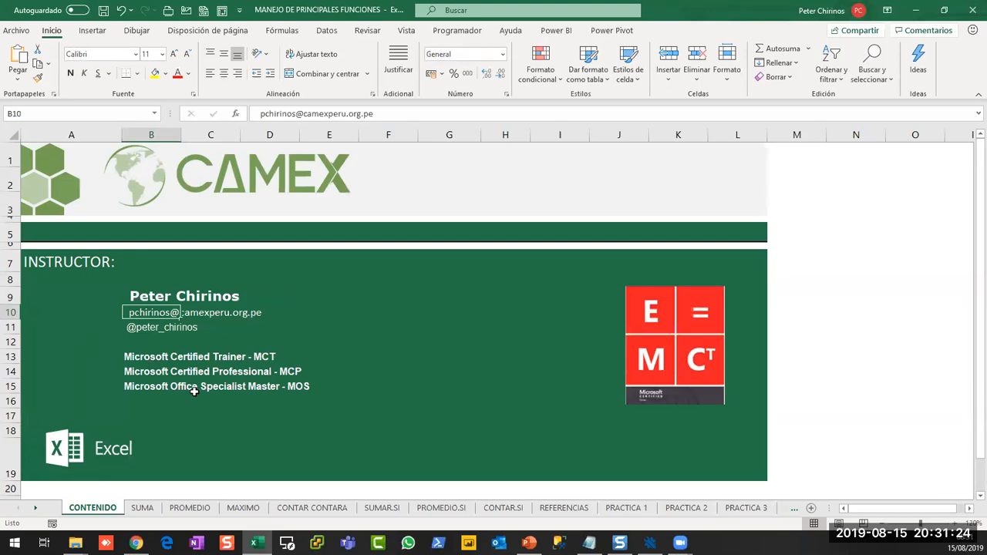
pyautogui.click(242, 511)
pyautogui.click(15, 313)
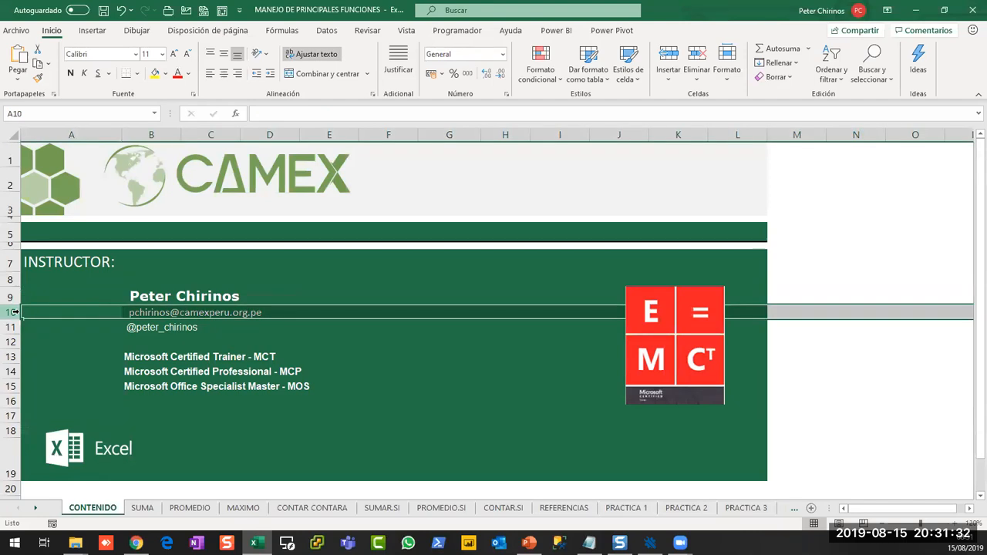
pyautogui.click(339, 346)
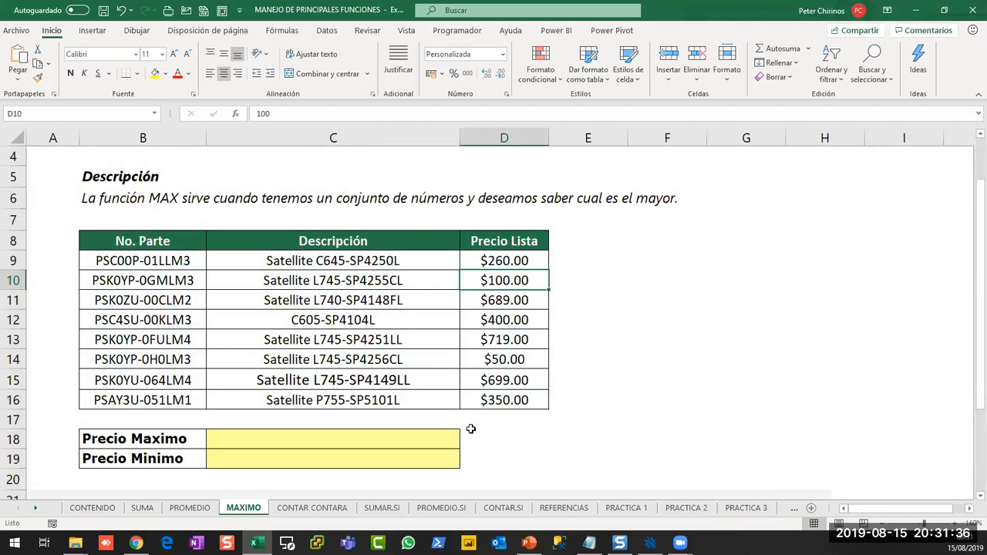
# Collapse the ribbon and enlarge the MAXIMO sheet so its price table fills the window
pyautogui.click(448, 431)
pyautogui.click(579, 423)
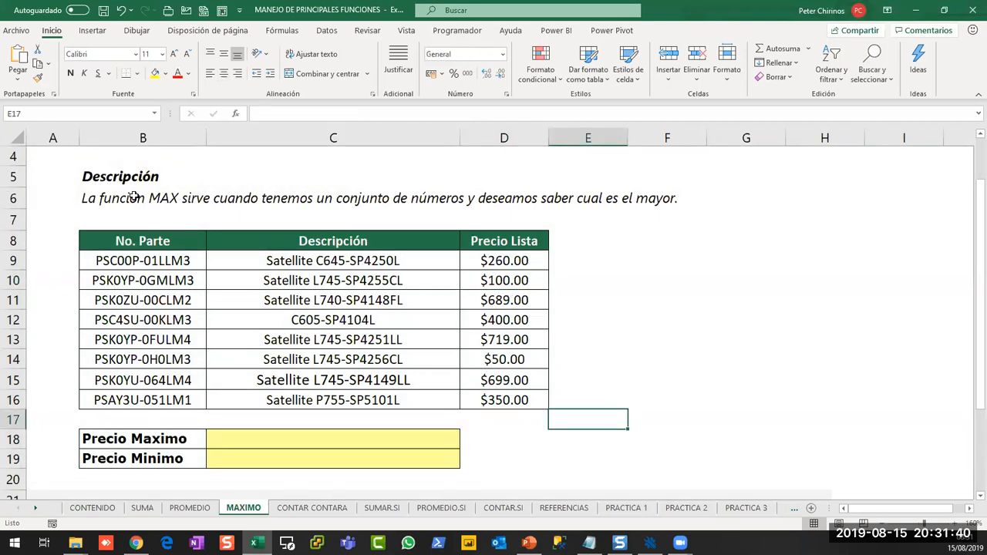
pyautogui.doubleClick(53, 32)
pyautogui.click(955, 524)
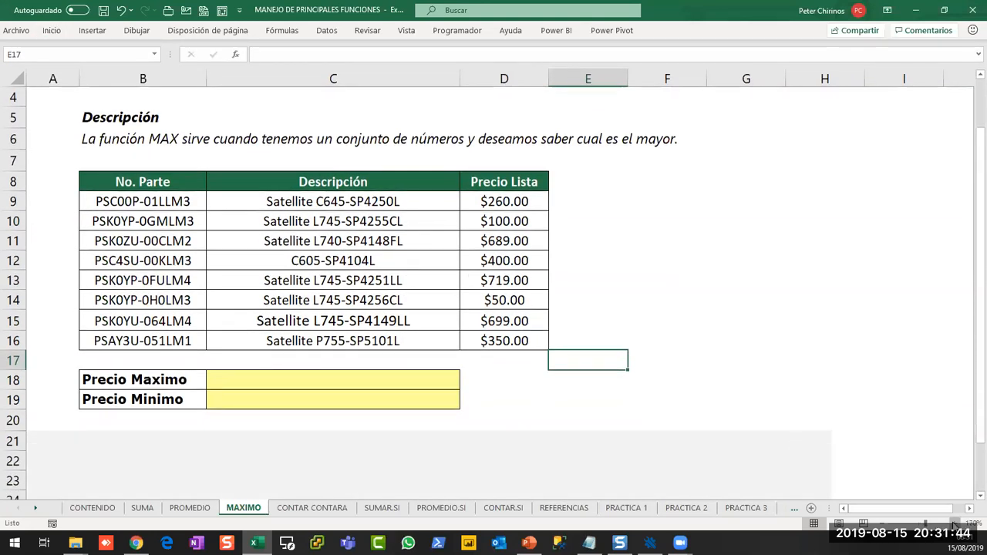
pyautogui.keyDown('ctrl'); pyautogui.scroll(1, 686, 227); pyautogui.keyUp('ctrl')
pyautogui.keyDown('ctrl'); pyautogui.scroll(1, 634, 221); pyautogui.keyUp('ctrl')
pyautogui.click(699, 228)
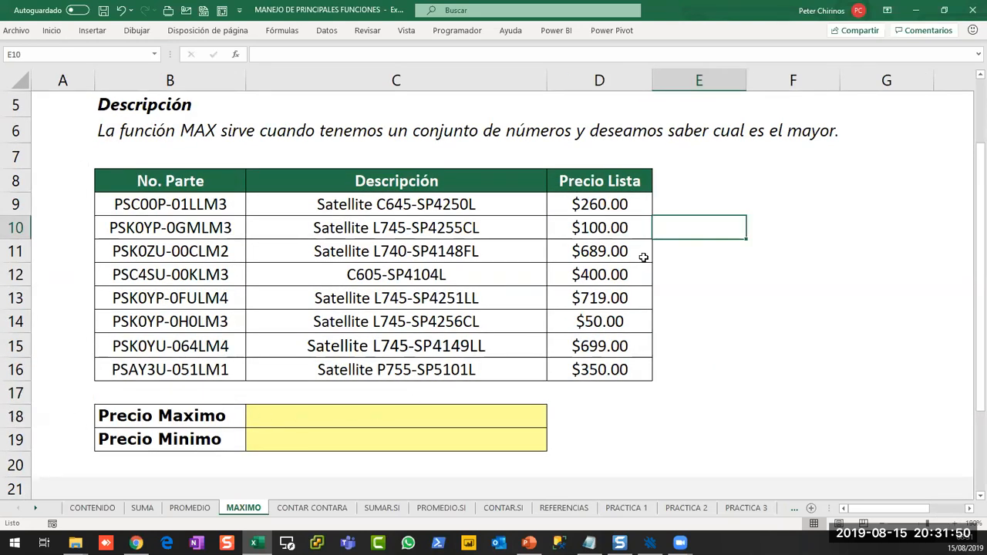
# Select the whole laptop price table, B8:D16, on the MAXIMO sheet
pyautogui.click(16, 415)
pyautogui.moveTo(189, 190); pyautogui.dragTo(463, 370)
pyautogui.moveTo(586, 370); pyautogui.dragTo(580, 370)
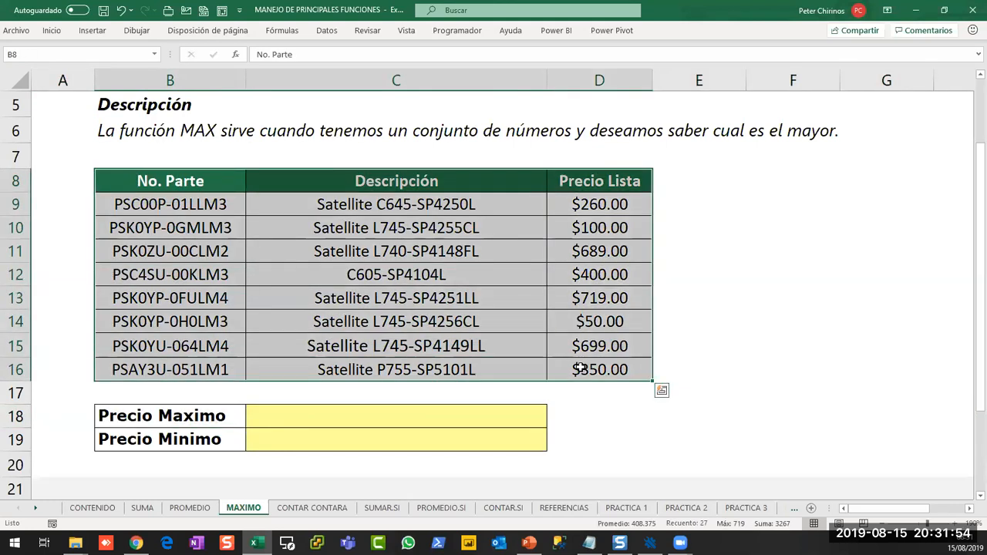
# Point out the Precio Minimo row and the list prices in D9:D16, and fill the Precio Maximo cell C18 with yellow
pyautogui.moveTo(138, 437); pyautogui.dragTo(351, 431)
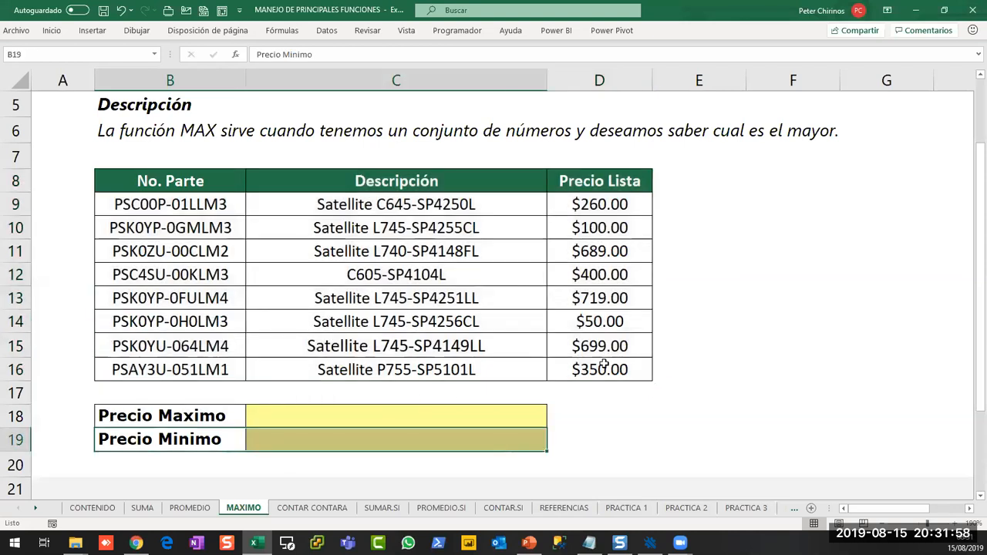
pyautogui.moveTo(600, 204); pyautogui.dragTo(604, 365)
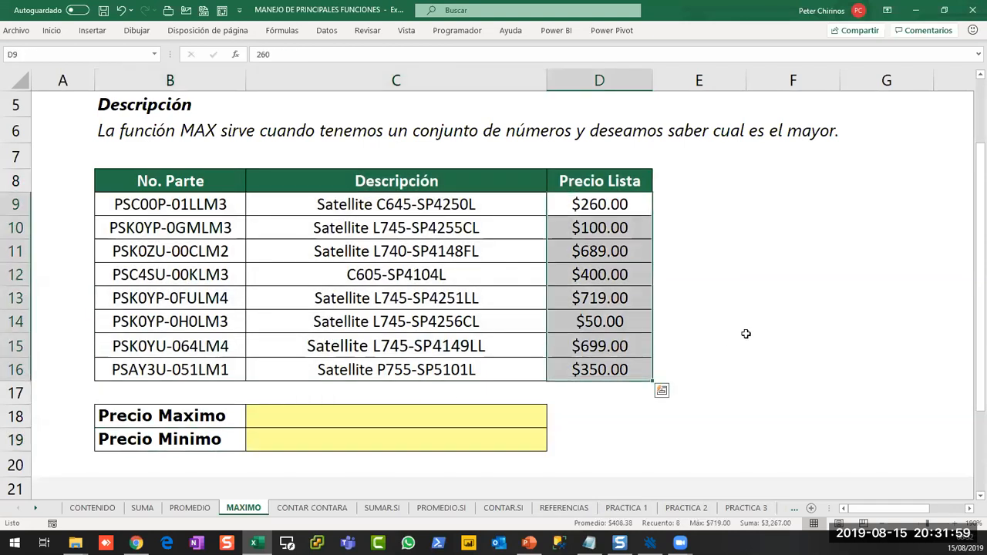
pyautogui.click(417, 420)
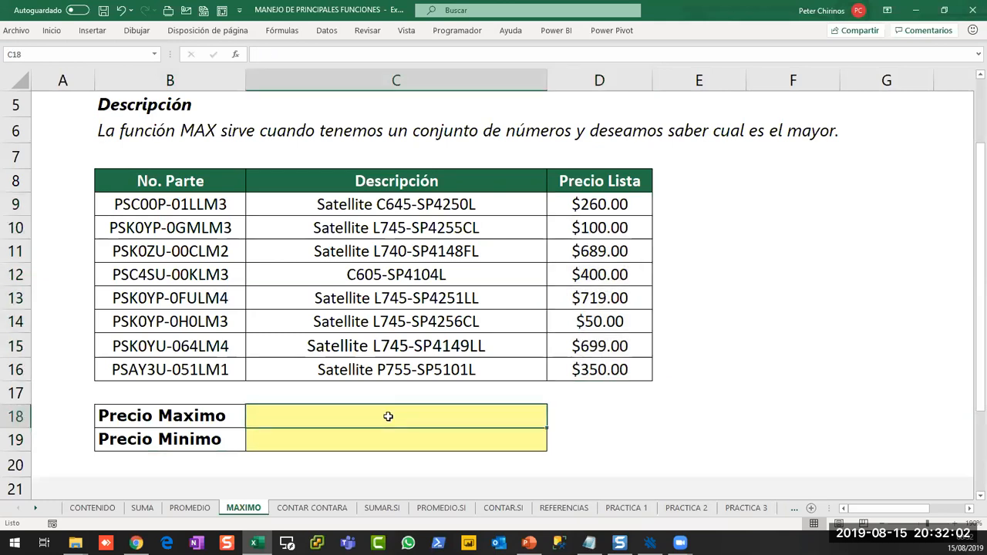
pyautogui.rightClick(388, 416)
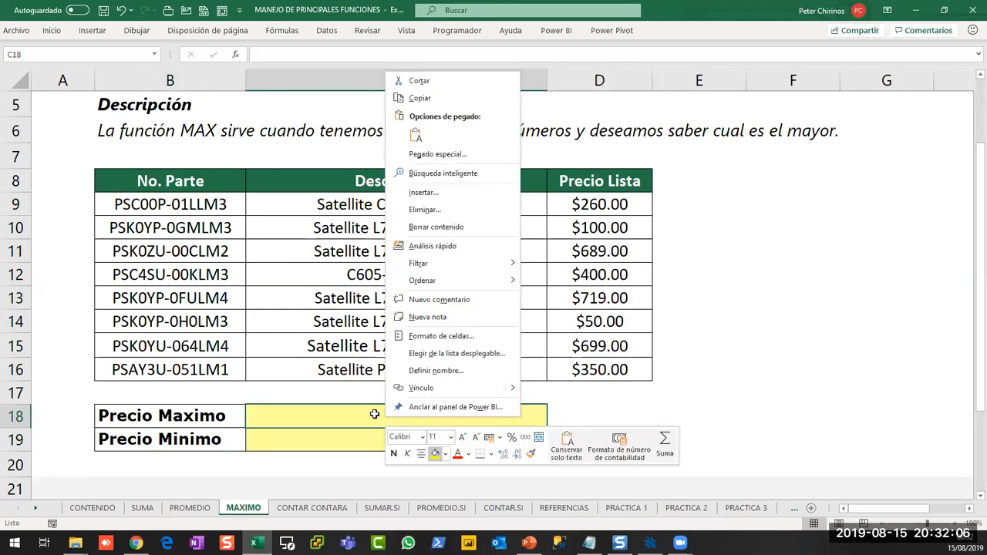
pyautogui.click(435, 454)
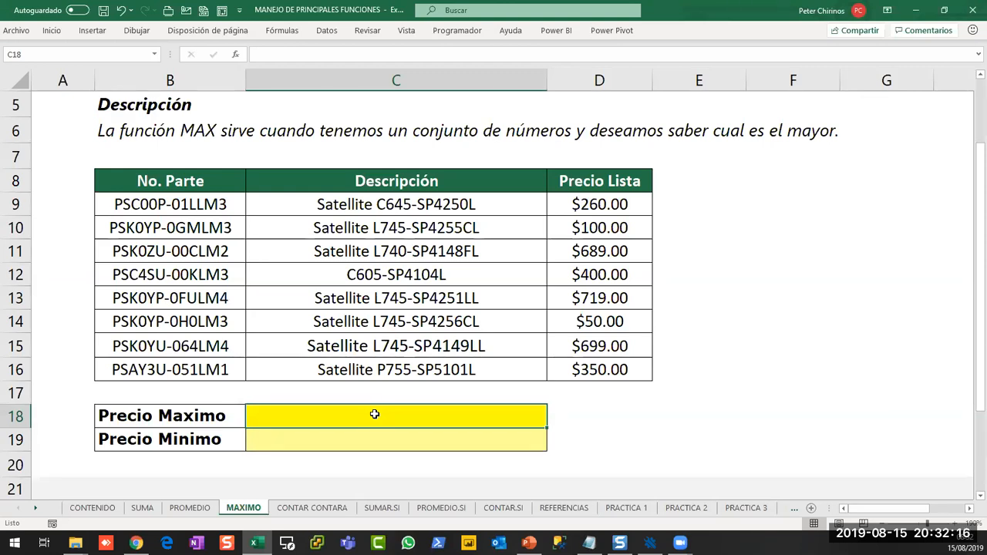
# Enter =MAX(D9:D16) in the Precio Maximo cell C18, briefly marking the referenced price range with a red box and arrow
pyautogui.write('=')
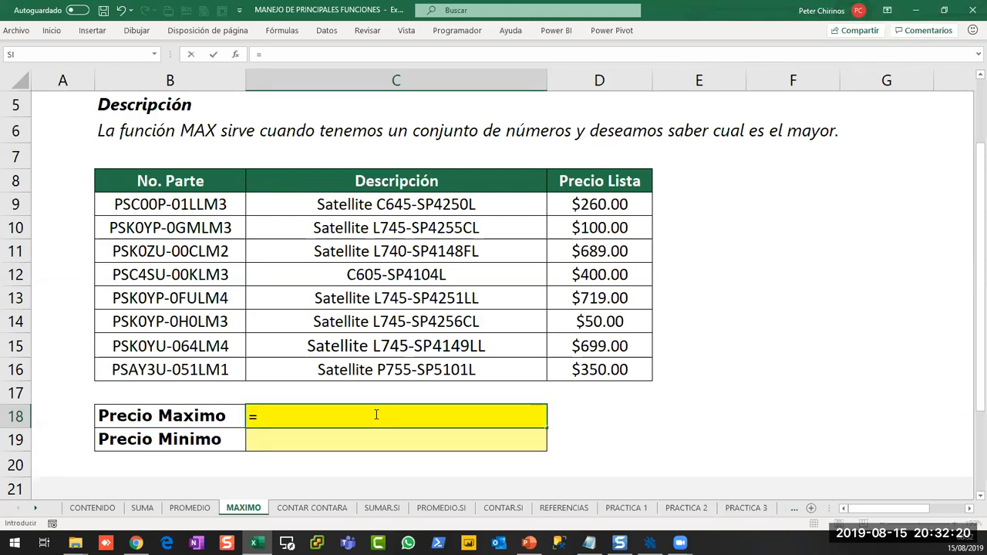
pyautogui.write('max')
pyautogui.press('Tab')
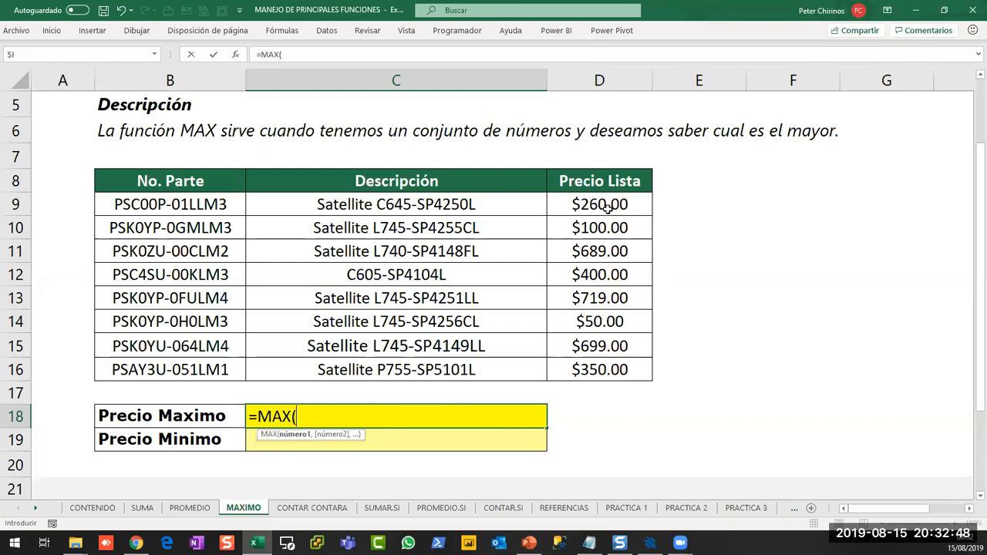
pyautogui.moveTo(607, 206); pyautogui.dragTo(618, 349)
pyautogui.moveTo(618, 369); pyautogui.dragTo(617, 370)
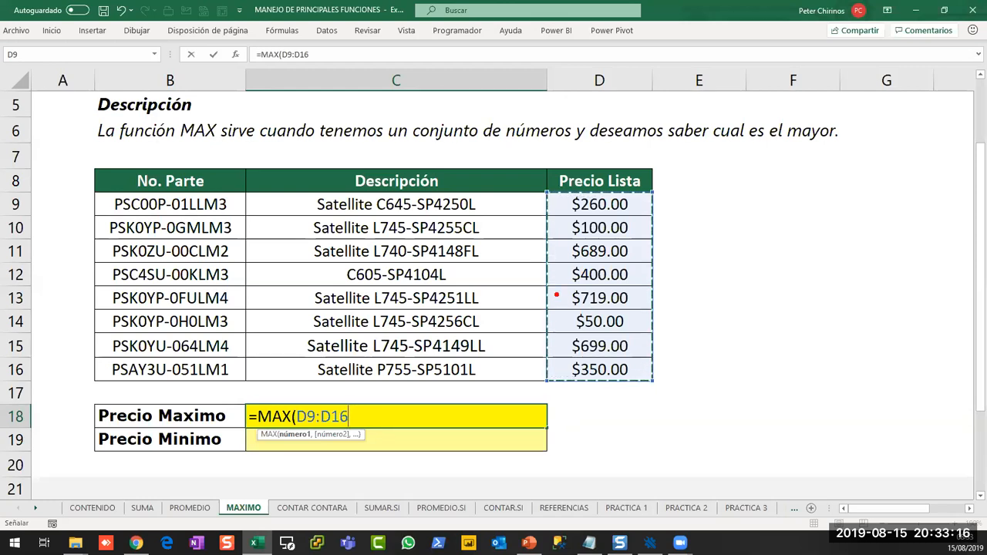
pyautogui.moveTo(538, 186)
pyautogui.mouseDown()
pyautogui.moveTo(639, 362)
pyautogui.moveTo(668, 385)
pyautogui.mouseUp()
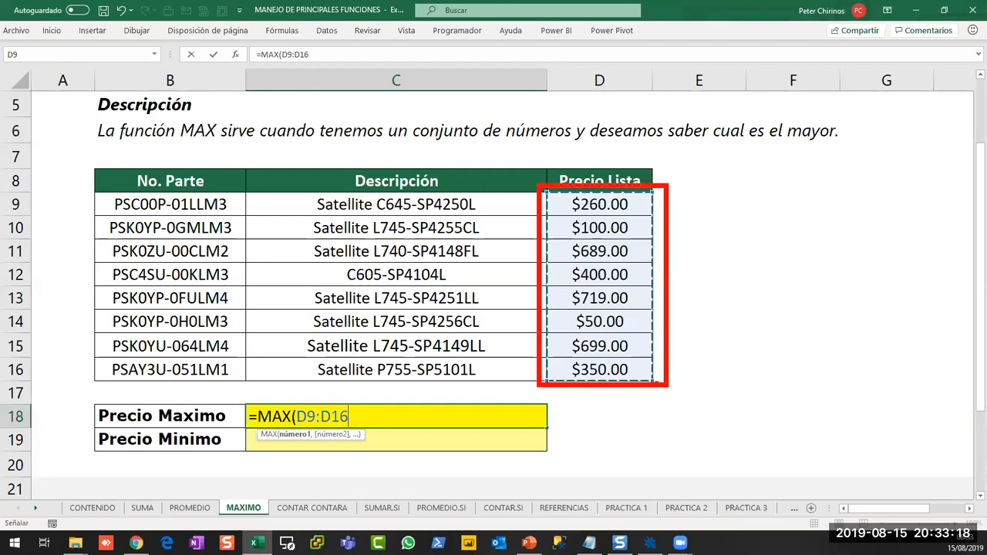
pyautogui.moveTo(540, 344); pyautogui.dragTo(364, 412)
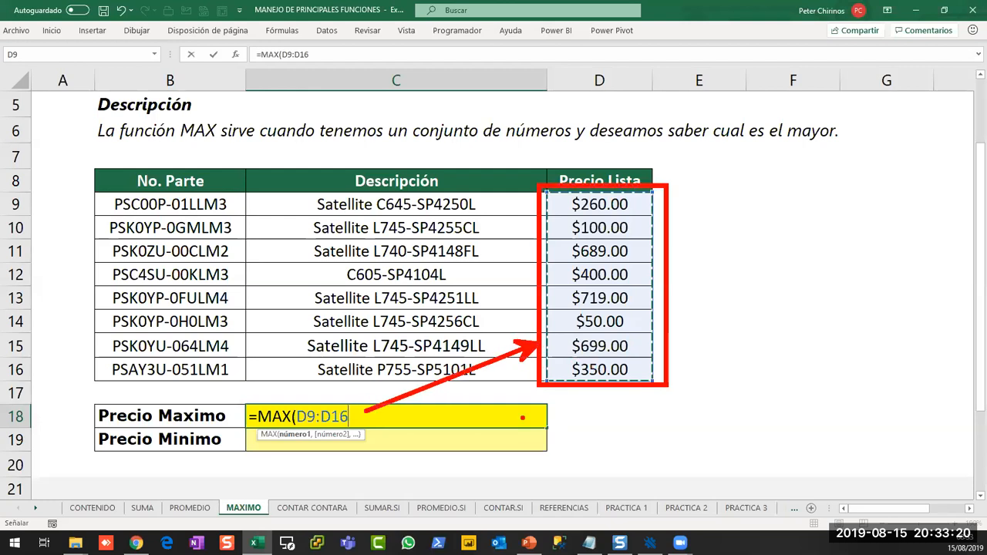
pyautogui.press('Escape')
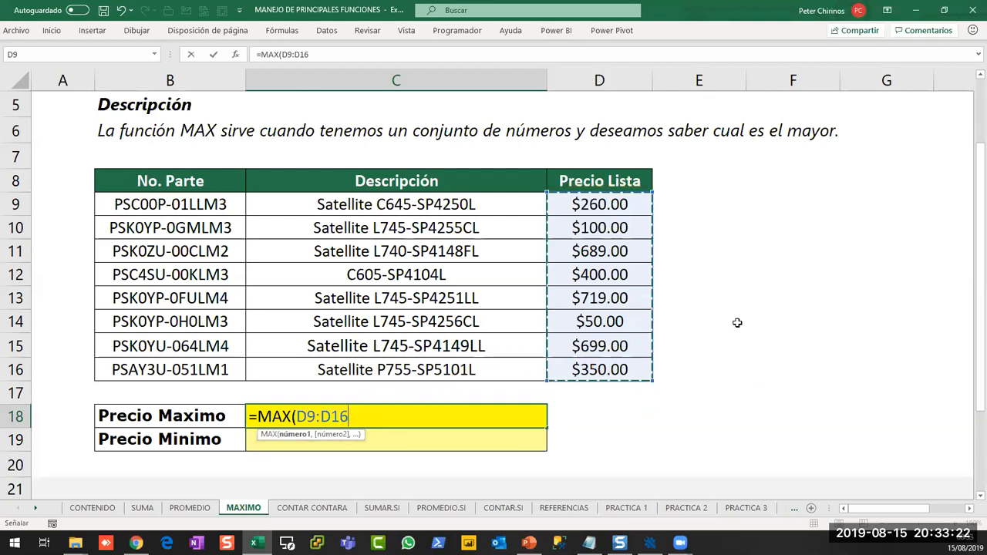
pyautogui.press('Return')
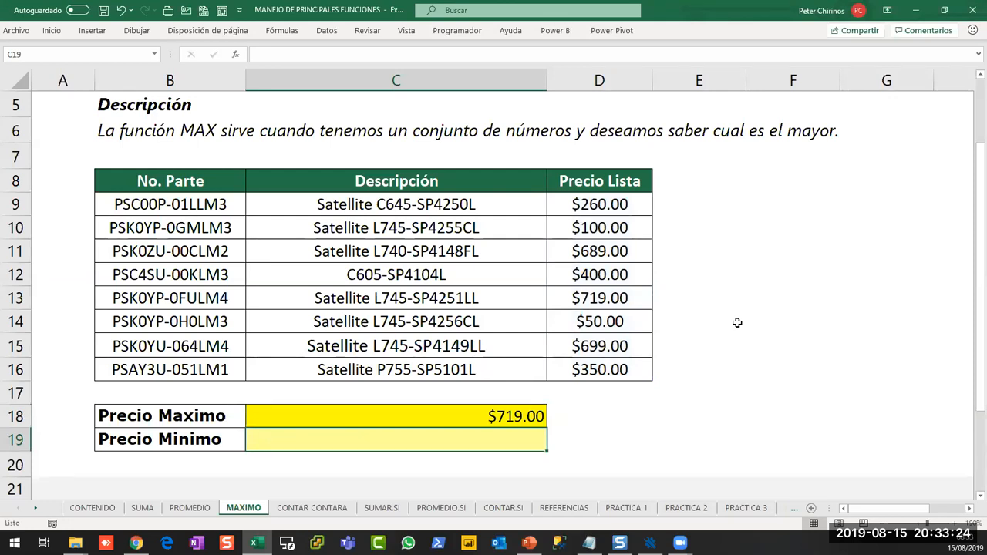
# Fill the Satellite C645-SP4250L price cell, D9, with yellow
pyautogui.click(596, 300)
pyautogui.click(746, 297)
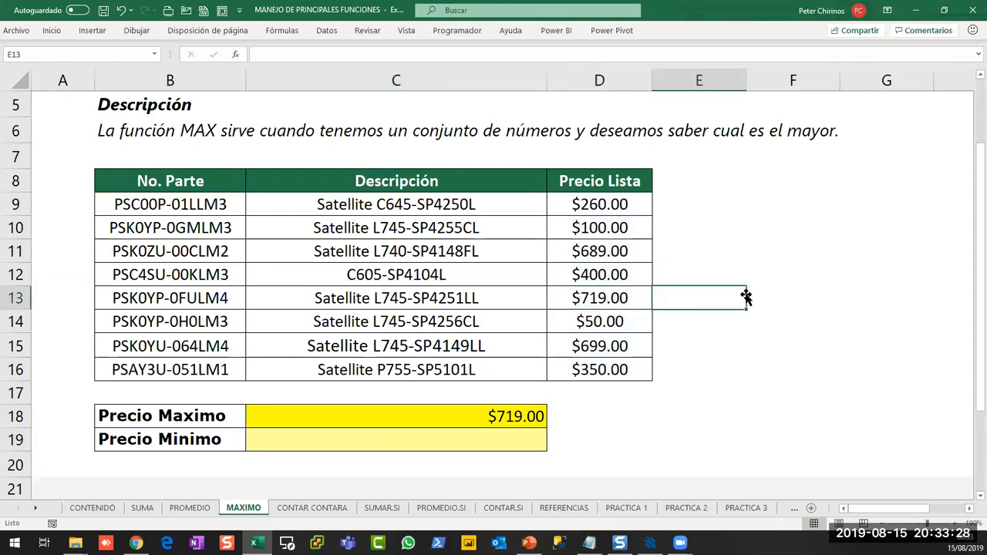
pyautogui.click(590, 203)
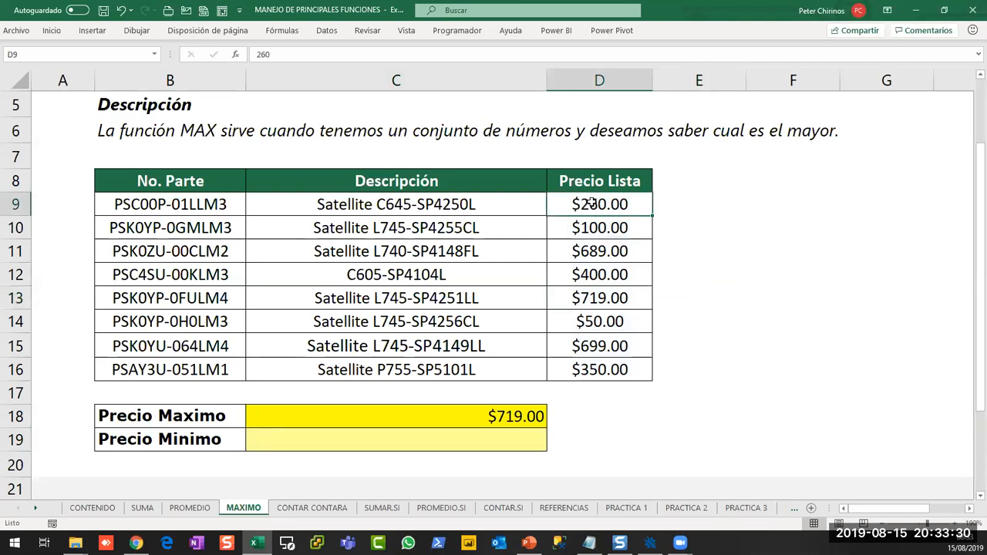
pyautogui.rightClick(591, 203)
pyautogui.click(642, 162)
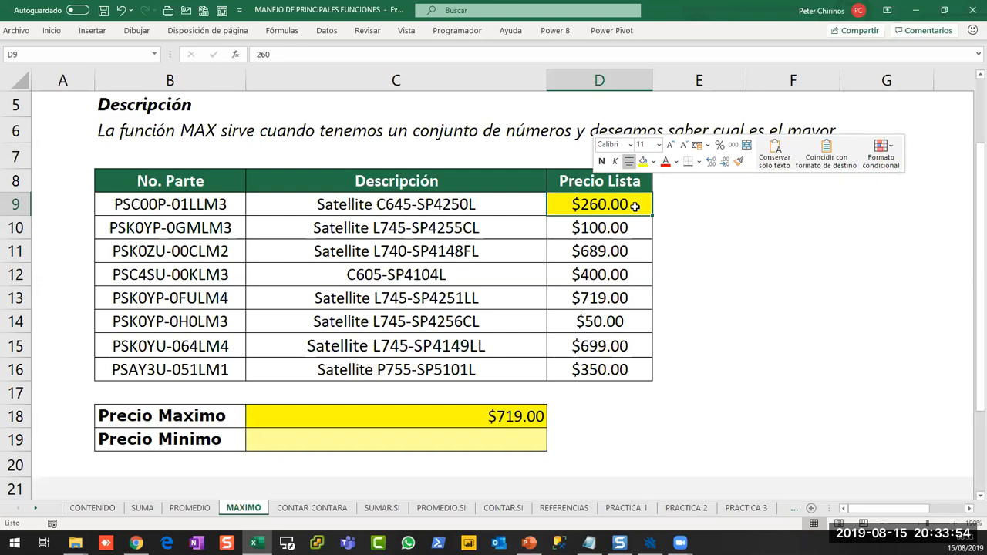
# Change the Satellite C645-SP4250L list price in D9 to 900, briefly marking the new value in red
pyautogui.write('900')
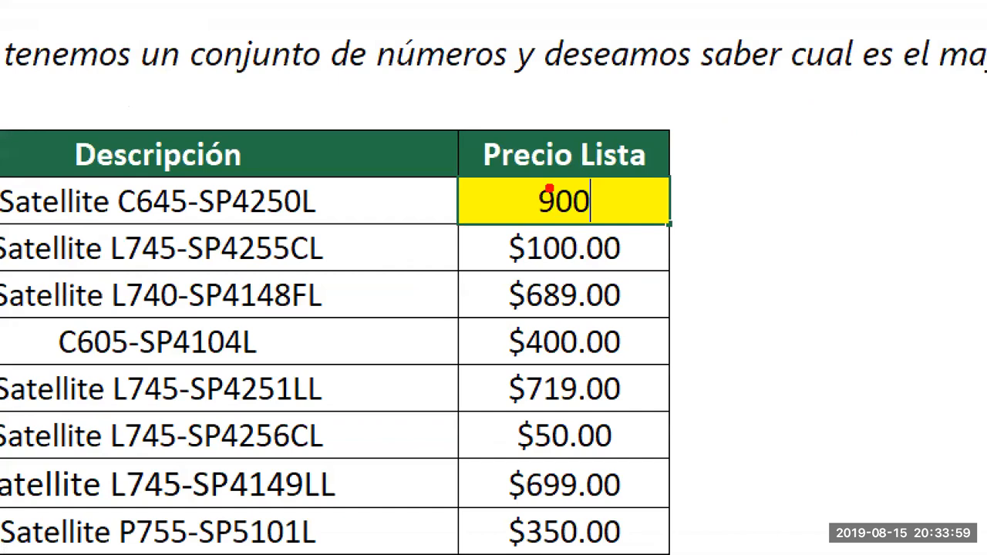
pyautogui.moveTo(508, 165)
pyautogui.mouseDown()
pyautogui.moveTo(615, 236)
pyautogui.moveTo(770, 203)
pyautogui.mouseUp()
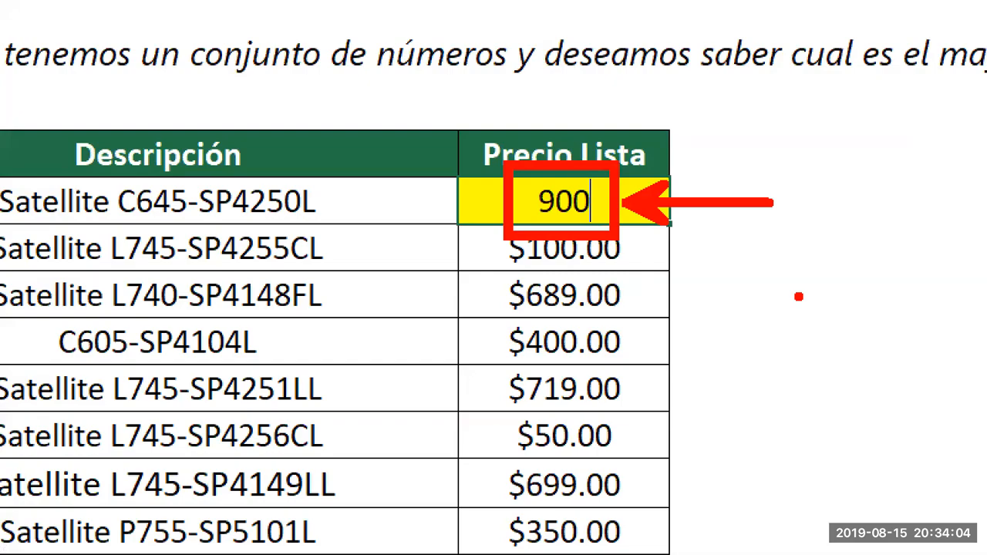
pyautogui.press('Escape')
pyautogui.press('Return')
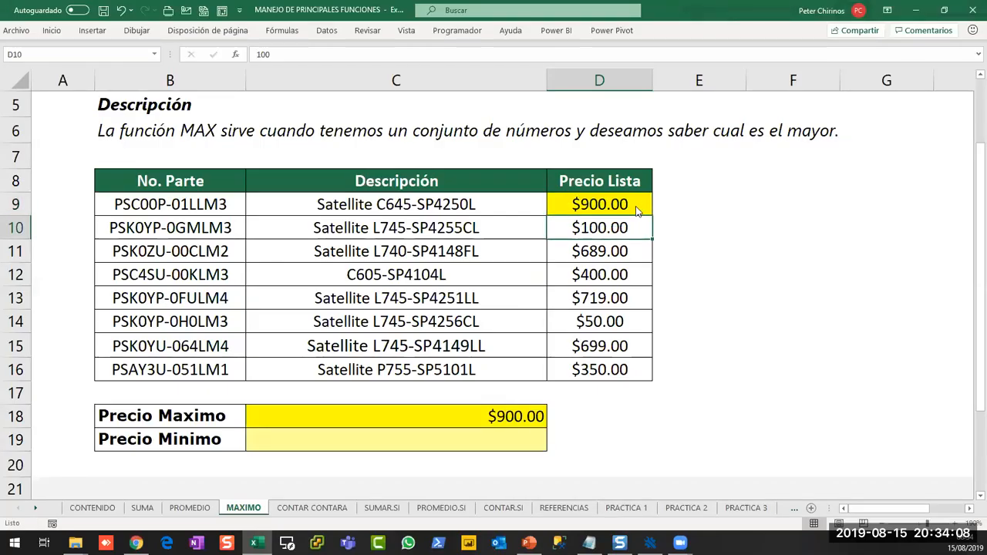
# Mark the price column, D9 and the Precio Maximo result with temporary red boxes and arrows, and clear the markings
pyautogui.moveTo(542, 192)
pyautogui.mouseDown()
pyautogui.moveTo(610, 384)
pyautogui.moveTo(659, 192)
pyautogui.moveTo(540, 188)
pyautogui.mouseUp()
pyautogui.moveTo(796, 276); pyautogui.dragTo(670, 290)
pyautogui.moveTo(689, 279); pyautogui.dragTo(697, 297)
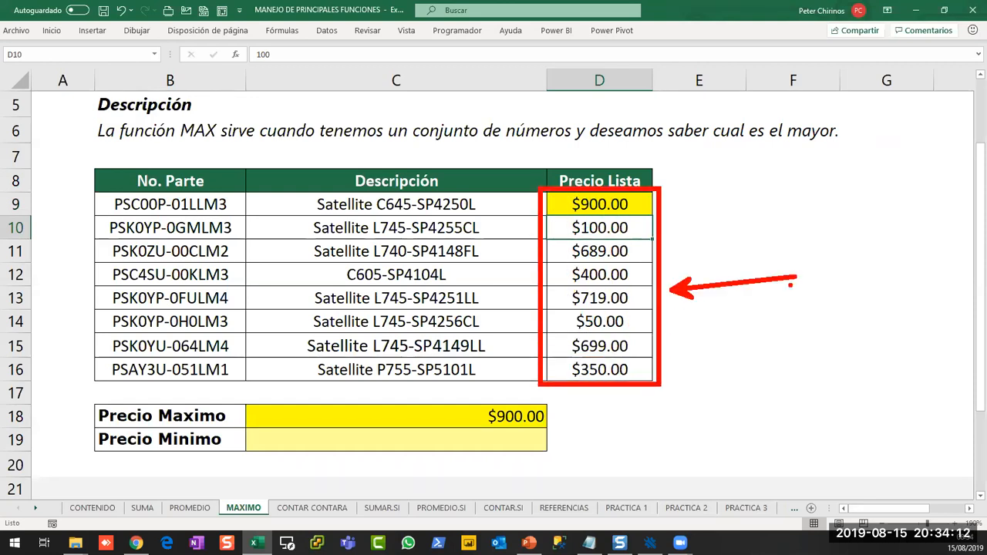
pyautogui.moveTo(565, 284)
pyautogui.mouseDown()
pyautogui.moveTo(638, 307)
pyautogui.moveTo(638, 284)
pyautogui.mouseUp()
pyautogui.moveTo(700, 361); pyautogui.dragTo(648, 314)
pyautogui.moveTo(728, 359)
pyautogui.mouseDown()
pyautogui.moveTo(691, 388)
pyautogui.moveTo(729, 401)
pyautogui.mouseUp()
pyautogui.press('e')
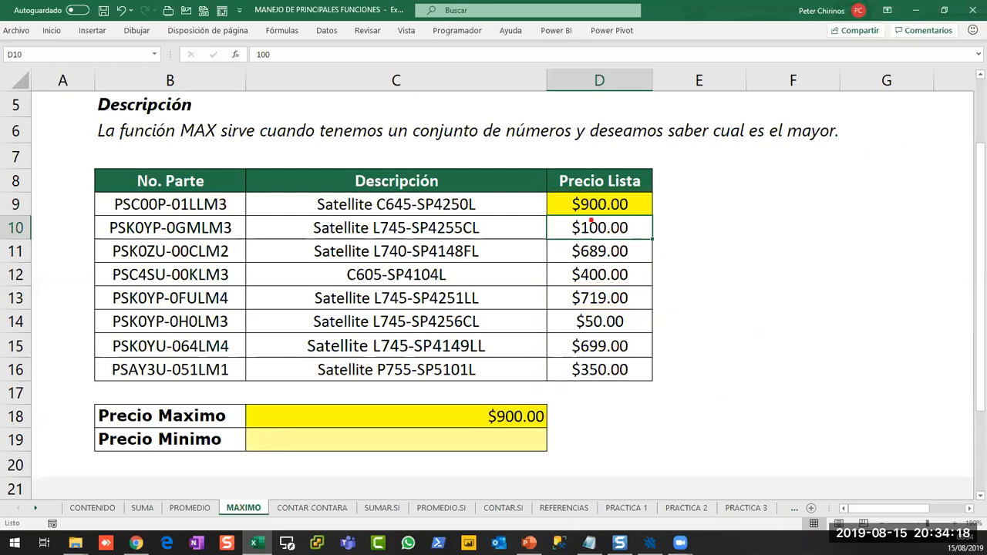
pyautogui.moveTo(535, 187)
pyautogui.mouseDown()
pyautogui.moveTo(633, 225)
pyautogui.moveTo(660, 220)
pyautogui.mouseUp()
pyautogui.moveTo(582, 225)
pyautogui.mouseDown()
pyautogui.moveTo(520, 401)
pyautogui.moveTo(564, 437)
pyautogui.mouseUp()
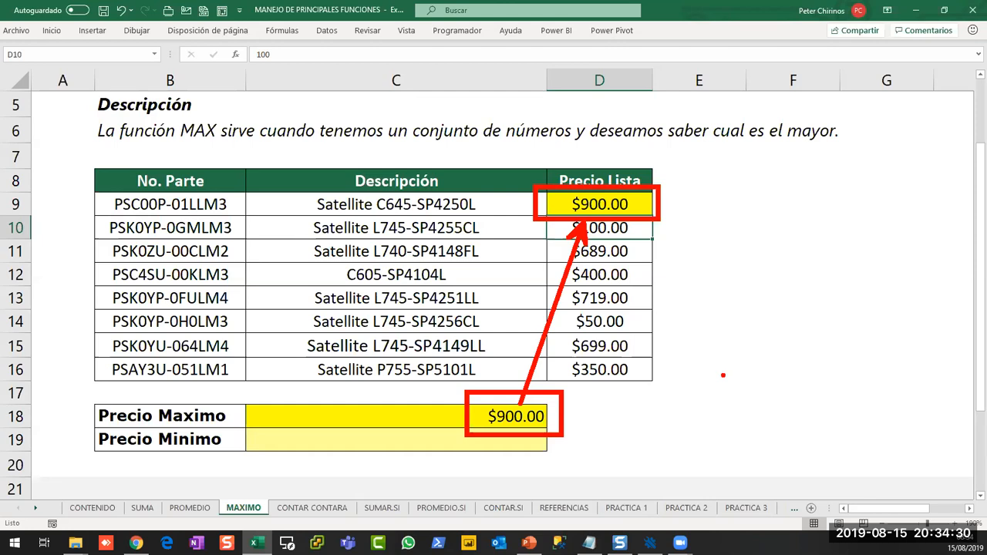
pyautogui.press('Escape')
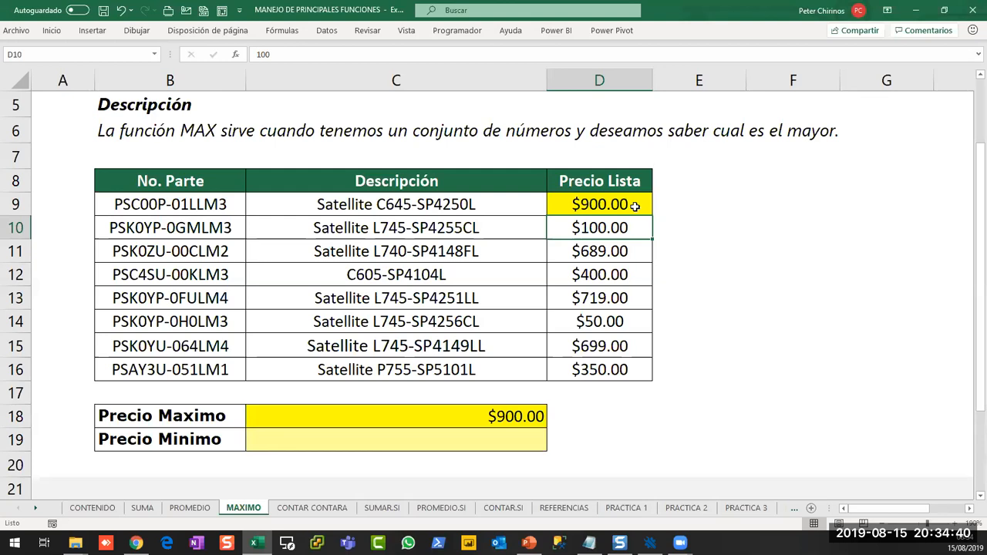
# Enter =MIN(D9:D16) in the Precio Minimo cell C19
pyautogui.click(470, 441)
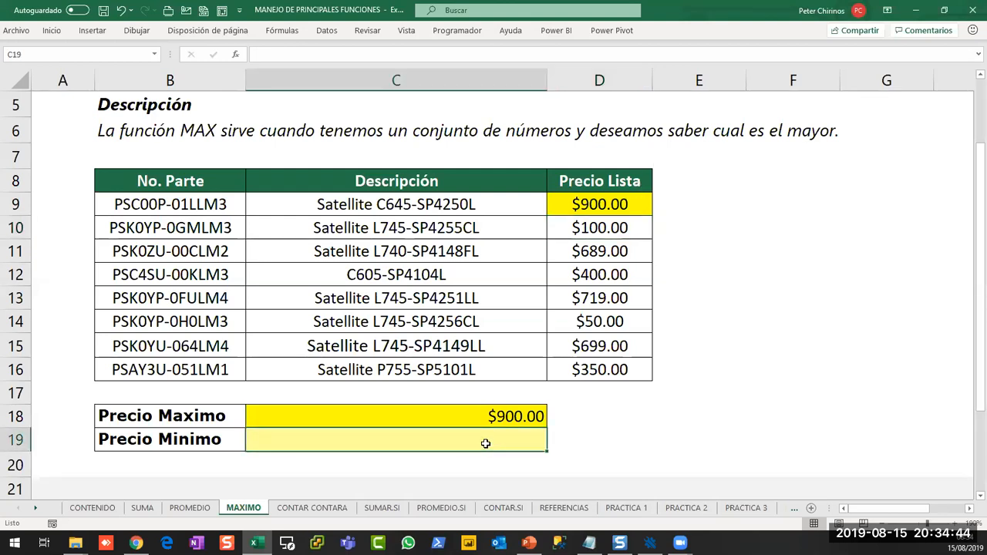
pyautogui.write('=min')
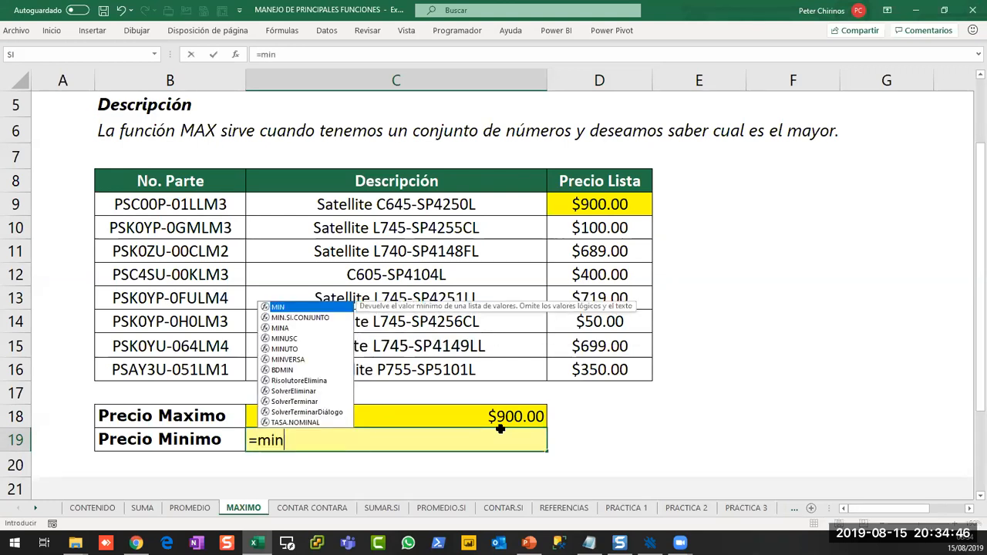
pyautogui.press('Tab')
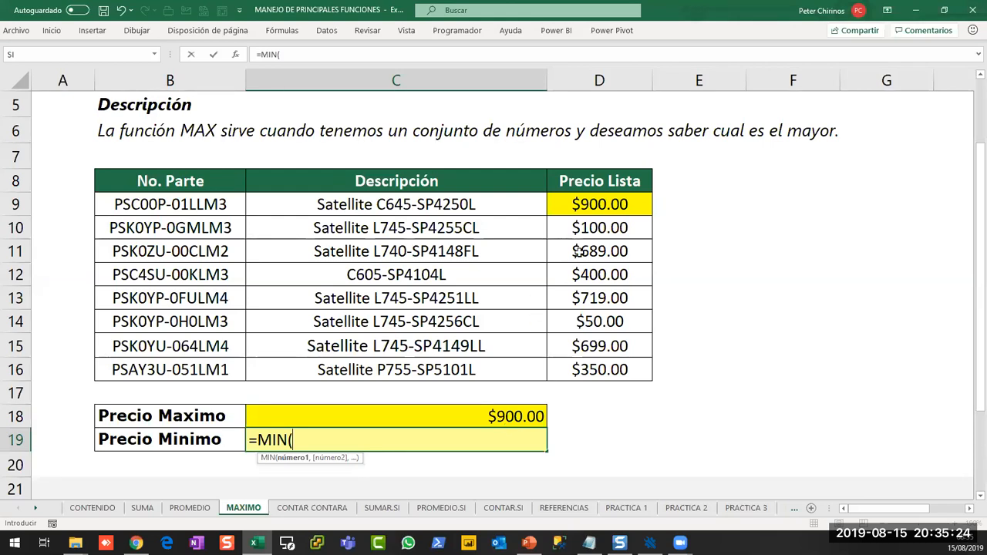
pyautogui.moveTo(600, 207); pyautogui.dragTo(611, 373)
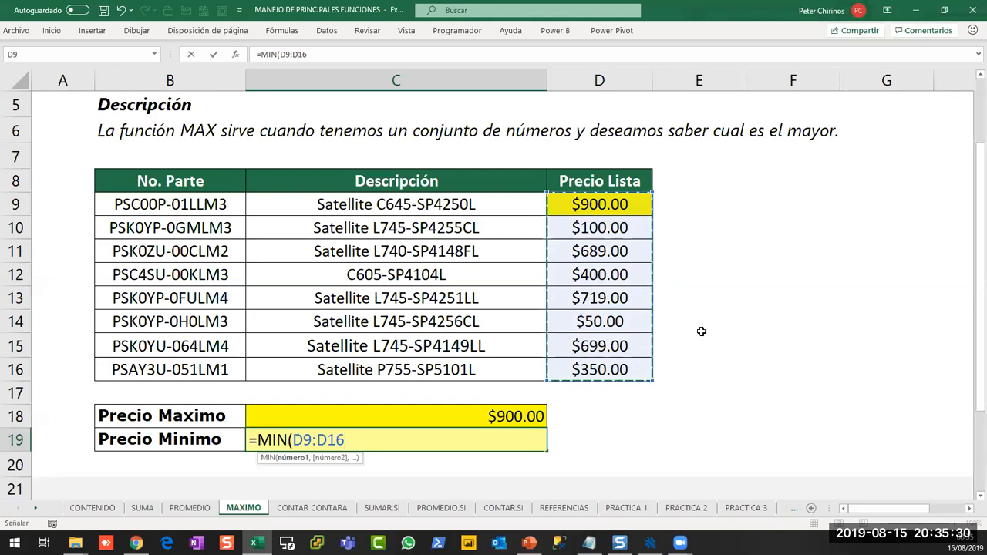
pyautogui.press('Return')
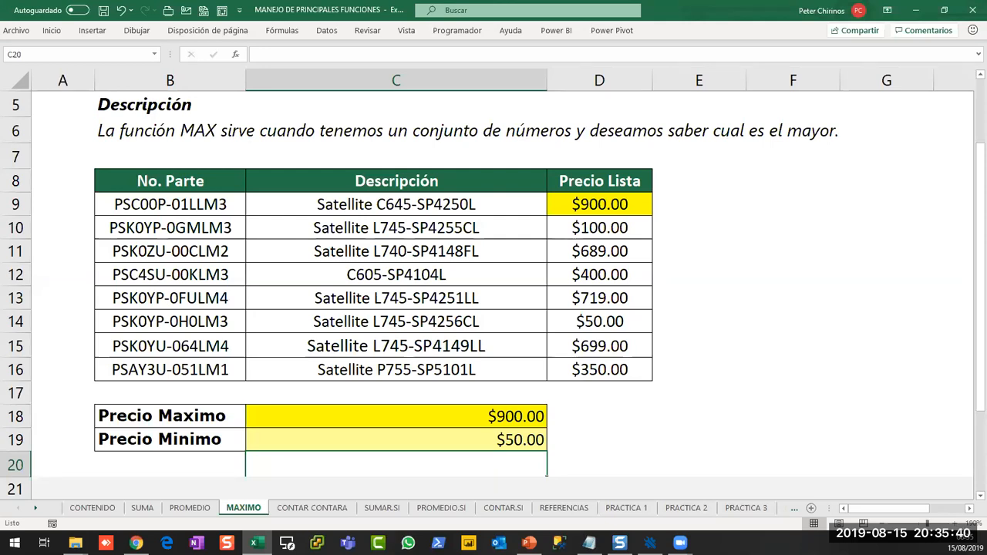
# Review the formulas in the Precio Maximo and Precio Minimo cells, C18 and C19
pyautogui.hotkey('alt', 'Tab')
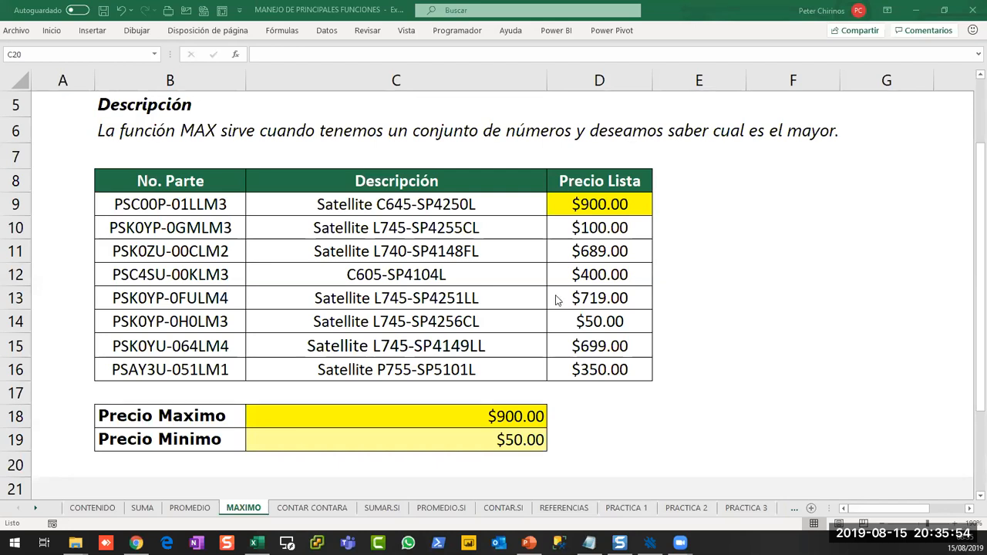
pyautogui.click(585, 418)
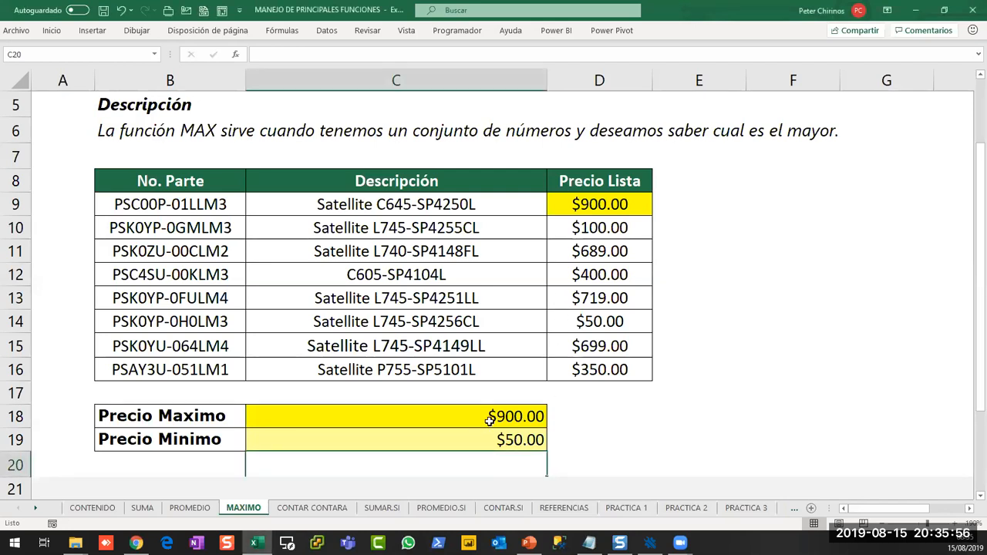
pyautogui.click(490, 419)
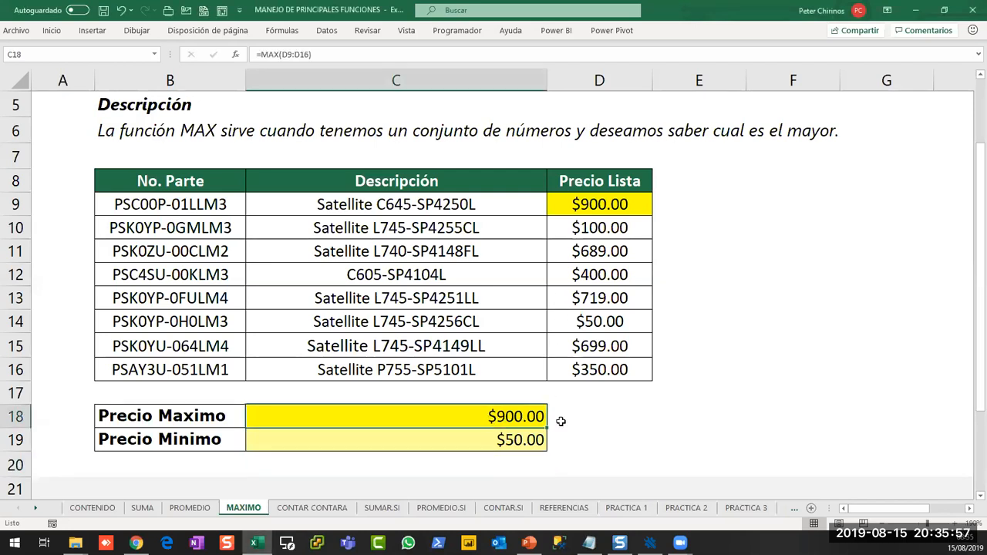
pyautogui.click(446, 442)
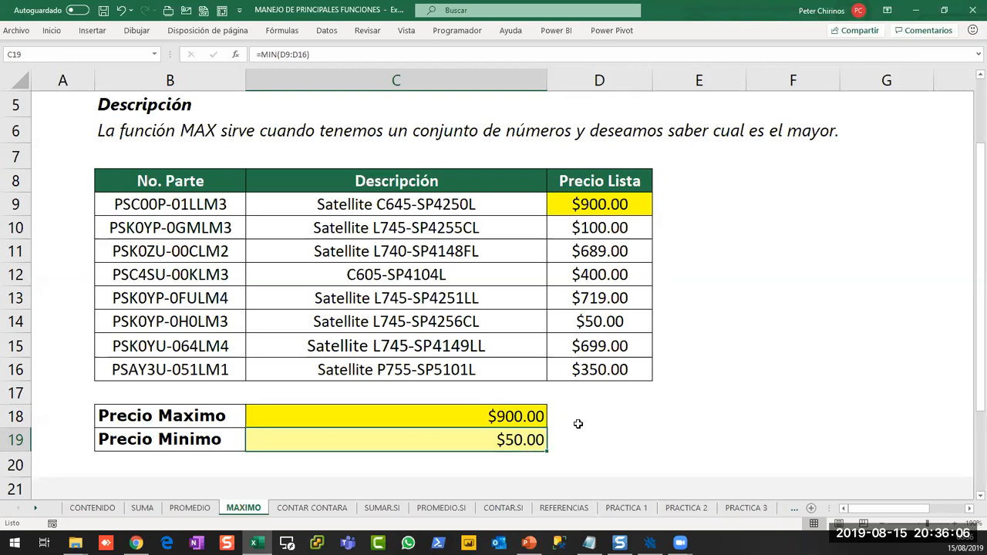
# Fill the Satellite P755-SP5101L price cell, D16, with yellow and keep it selected
pyautogui.rightClick(586, 374)
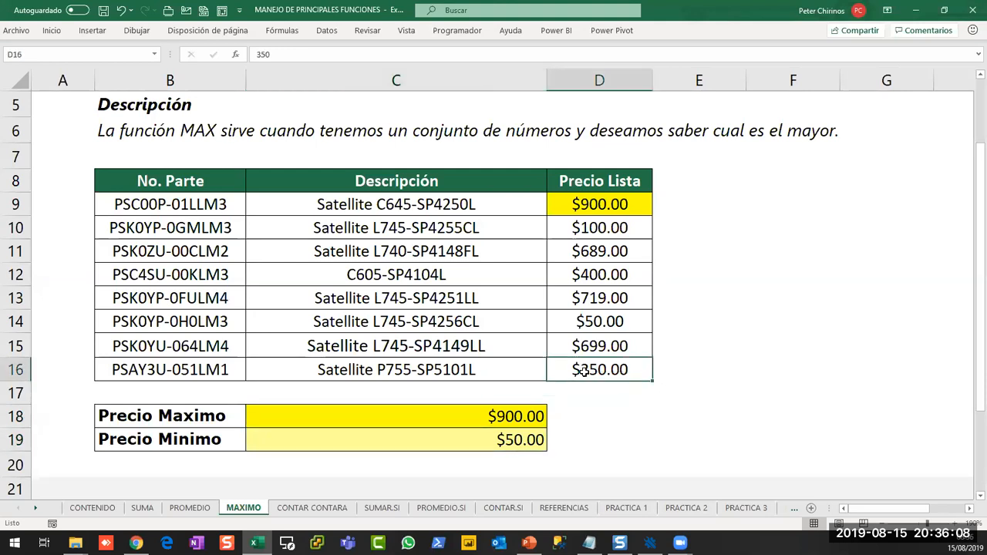
pyautogui.click(635, 409)
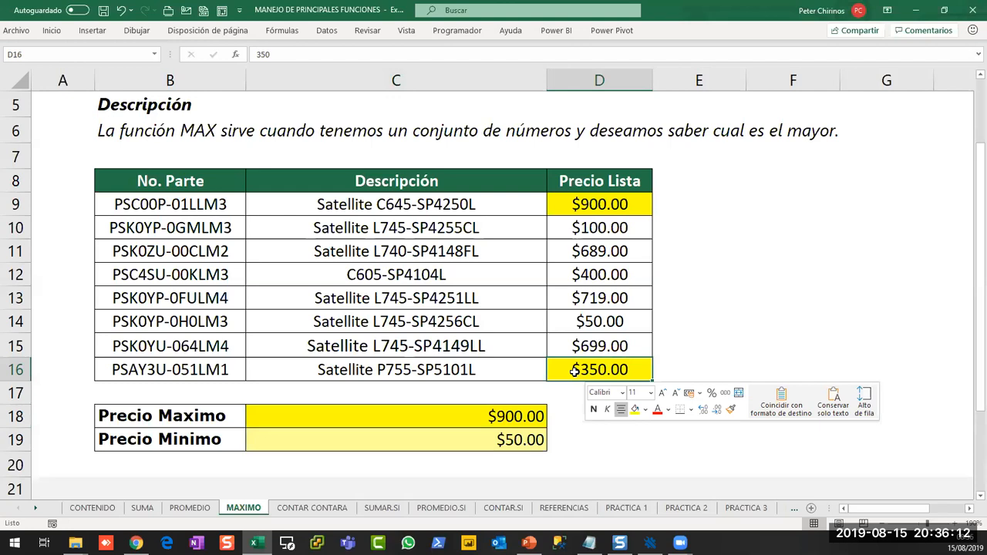
pyautogui.click(697, 368)
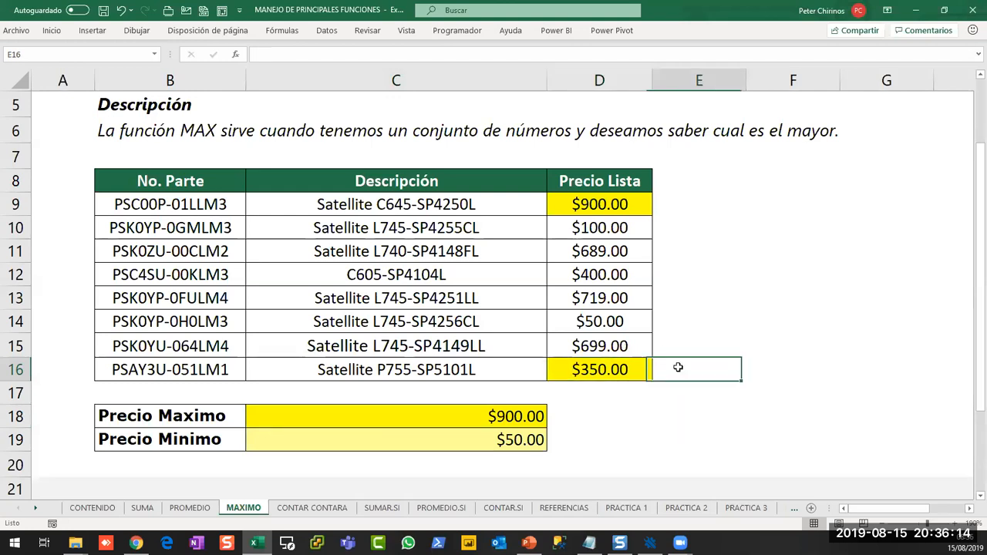
pyautogui.click(606, 368)
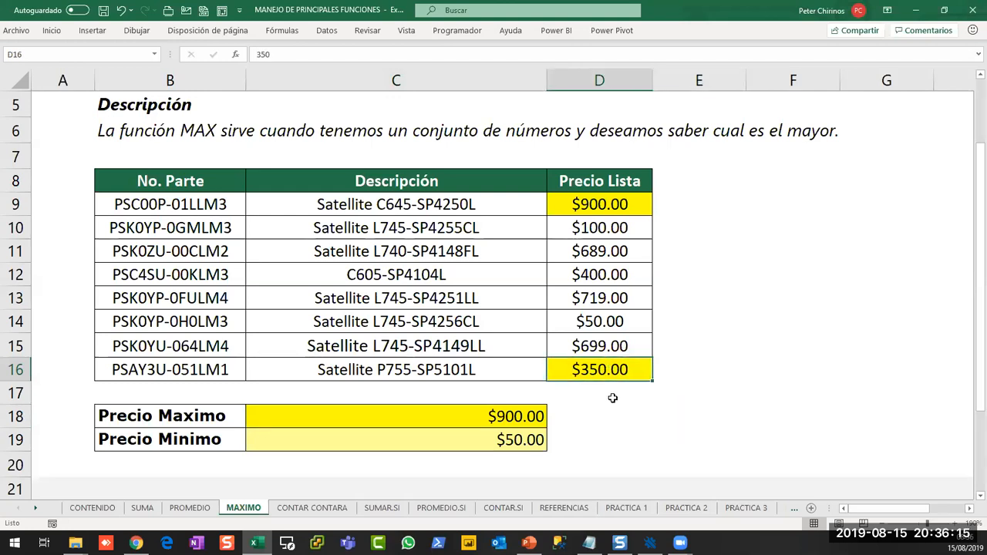
# Set the Satellite P755-SP5101L list price in D16 to 40
pyautogui.click(607, 321)
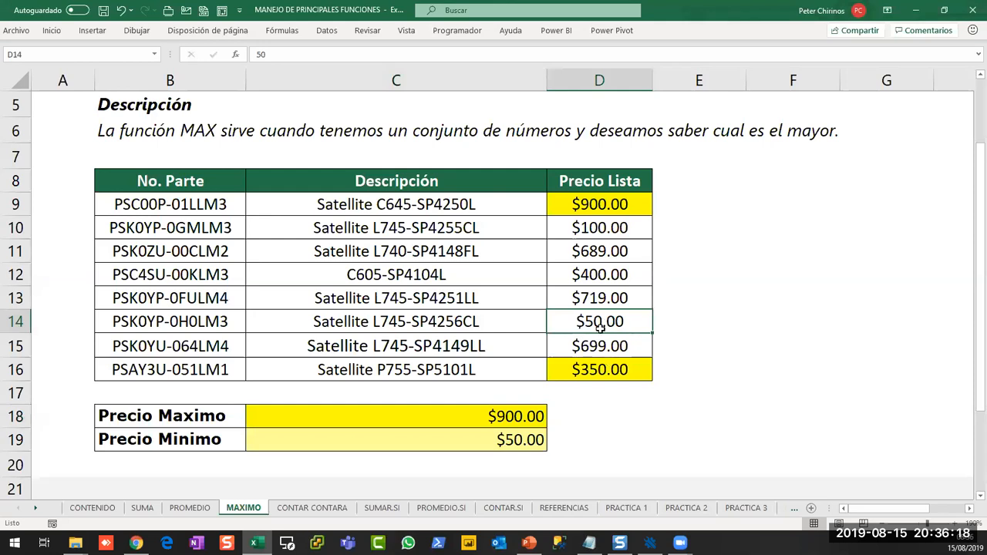
pyautogui.click(592, 370)
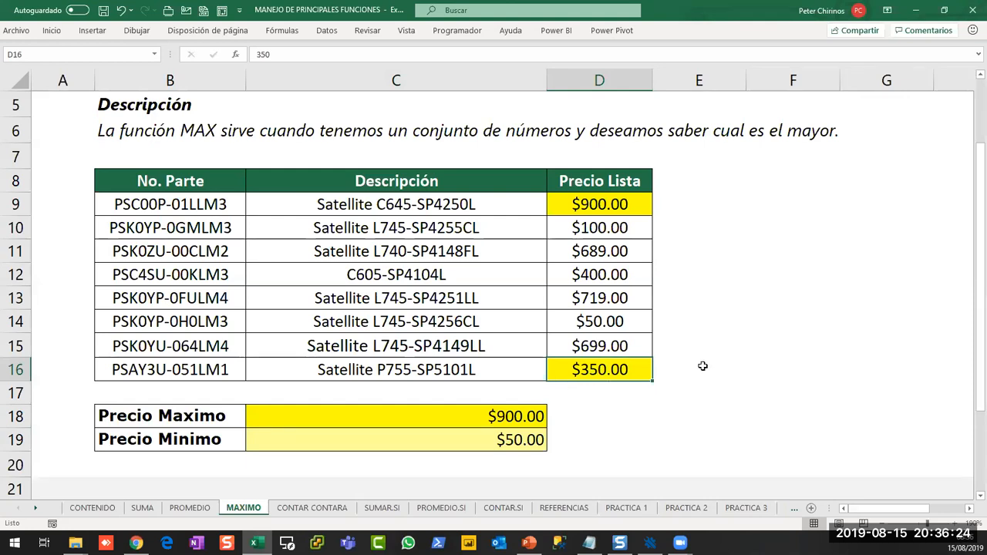
pyautogui.write('40')
pyautogui.press('Return')
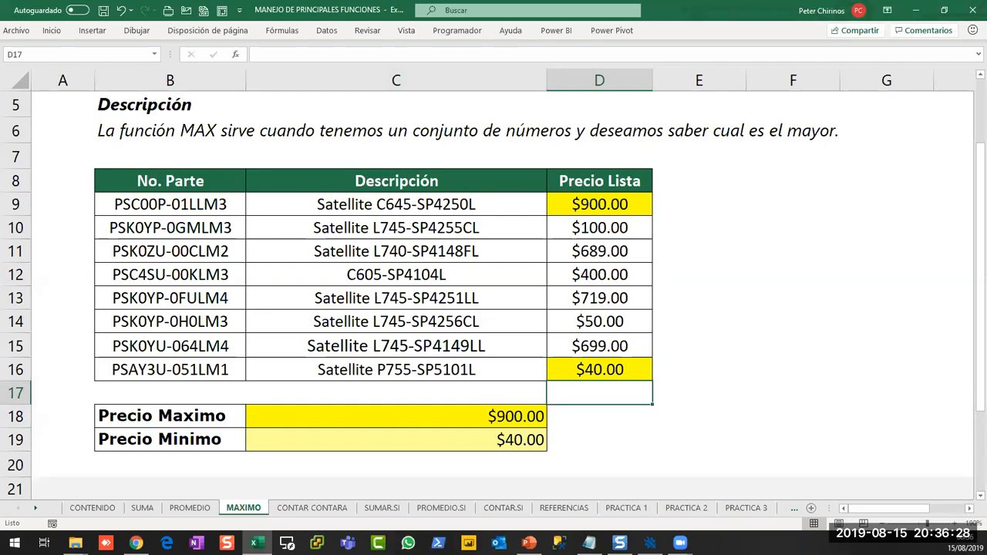
# Mark the Precio Minimo result with a temporary red box and an arrow from D16, and clear the markings
pyautogui.hotkey('ctrl', '1')
pyautogui.click(431, 443)
pyautogui.moveTo(379, 414)
pyautogui.mouseDown()
pyautogui.moveTo(500, 477)
pyautogui.moveTo(594, 325)
pyautogui.mouseUp()
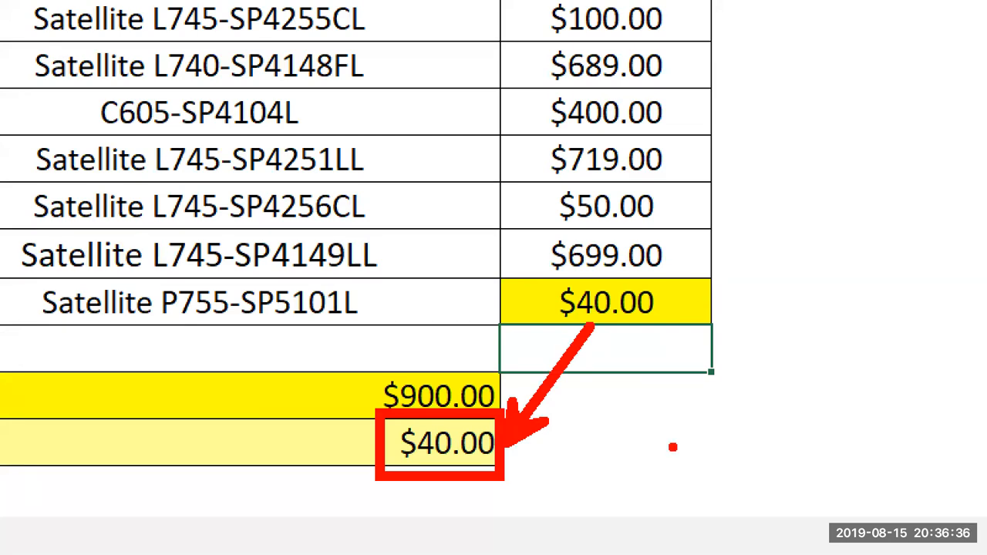
pyautogui.press('Escape')
# Set the Satellite L745-SP4256CL price in D14 to 500 and the Satellite P755-SP5101L price in D16 to 400
pyautogui.click(615, 325)
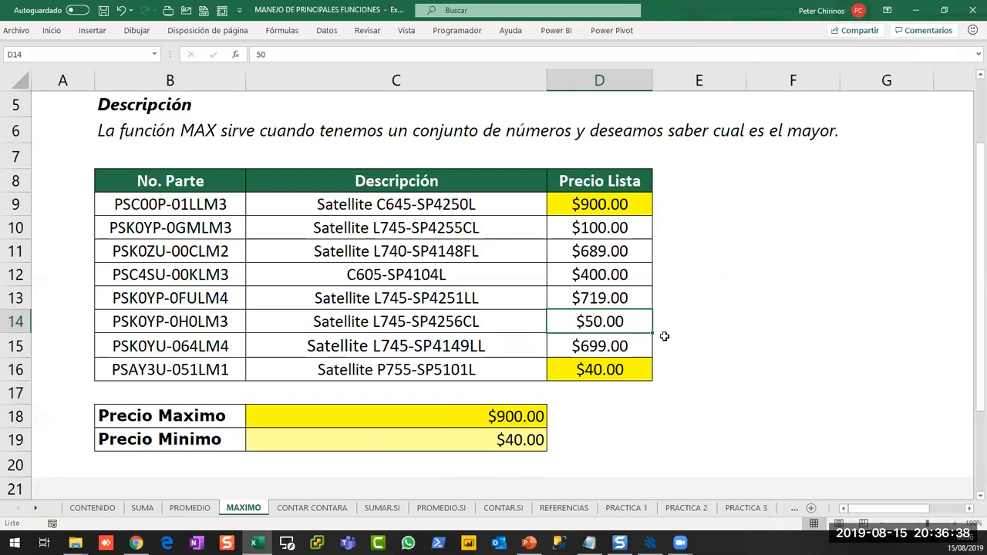
pyautogui.write('500')
pyautogui.press('Return')
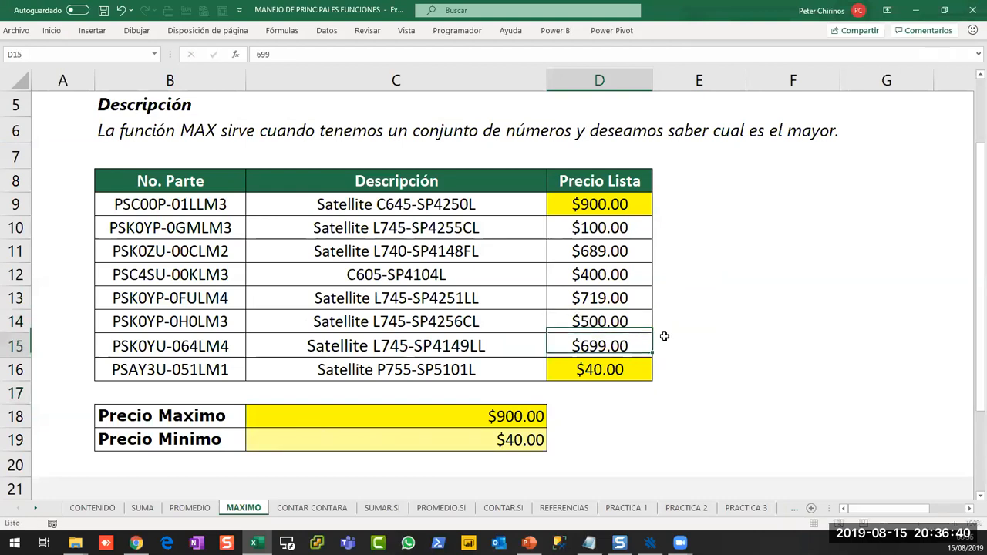
pyautogui.press('Down')
pyautogui.press('Down')
pyautogui.press('Up')
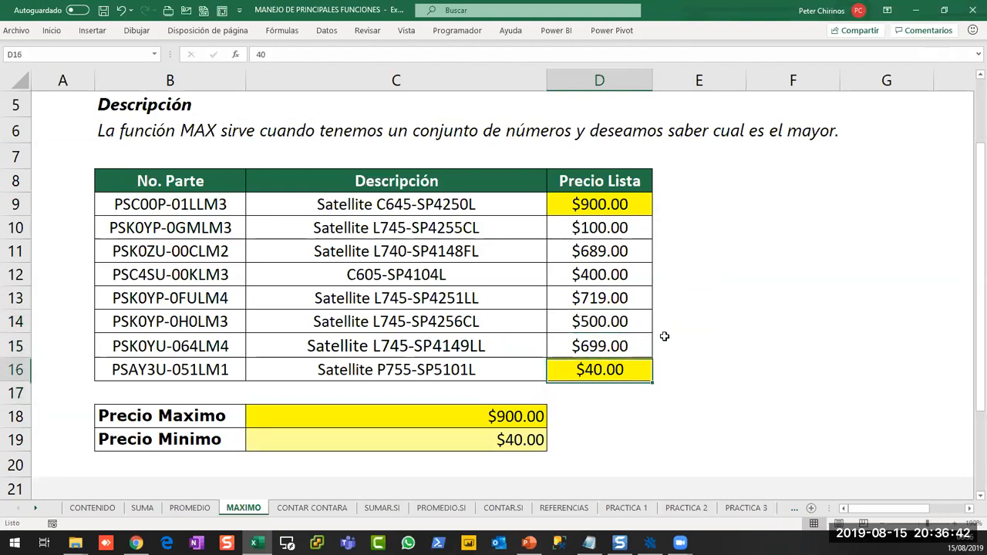
pyautogui.write('400')
pyautogui.press('Return')
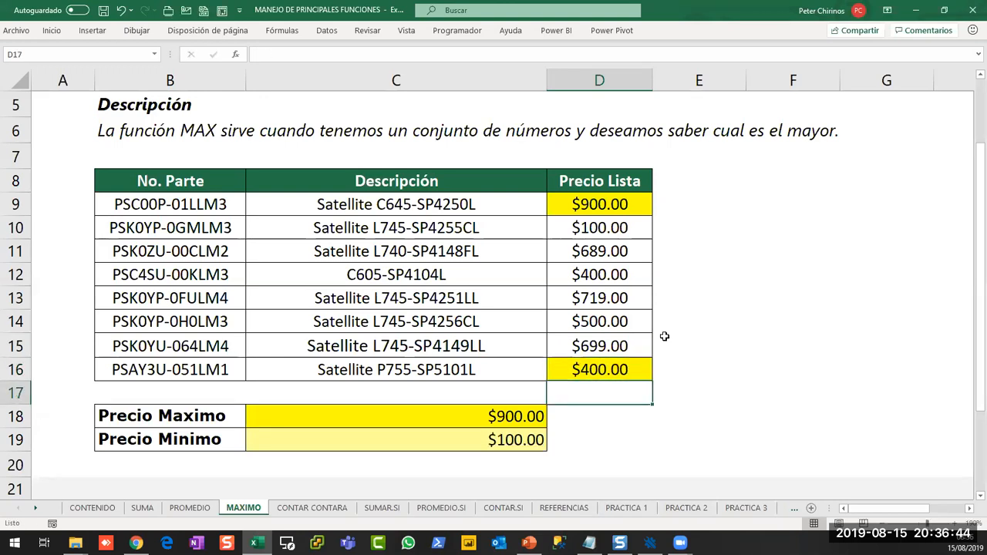
# Check the Satellite L745-SP4255CL price in D10 and review the Precio Maximo formula in C18 without changing it
pyautogui.click(609, 231)
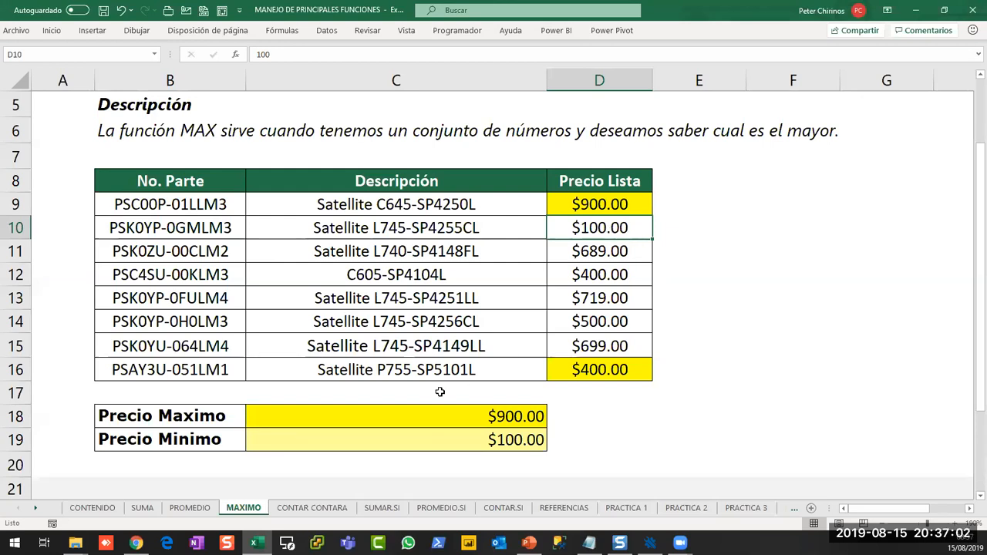
pyautogui.doubleClick(433, 417)
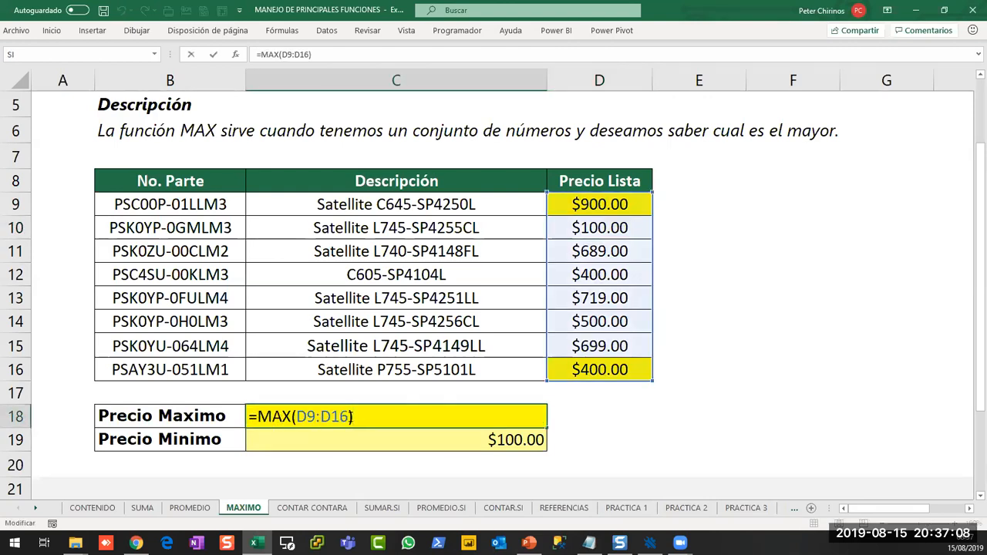
pyautogui.press('Escape')
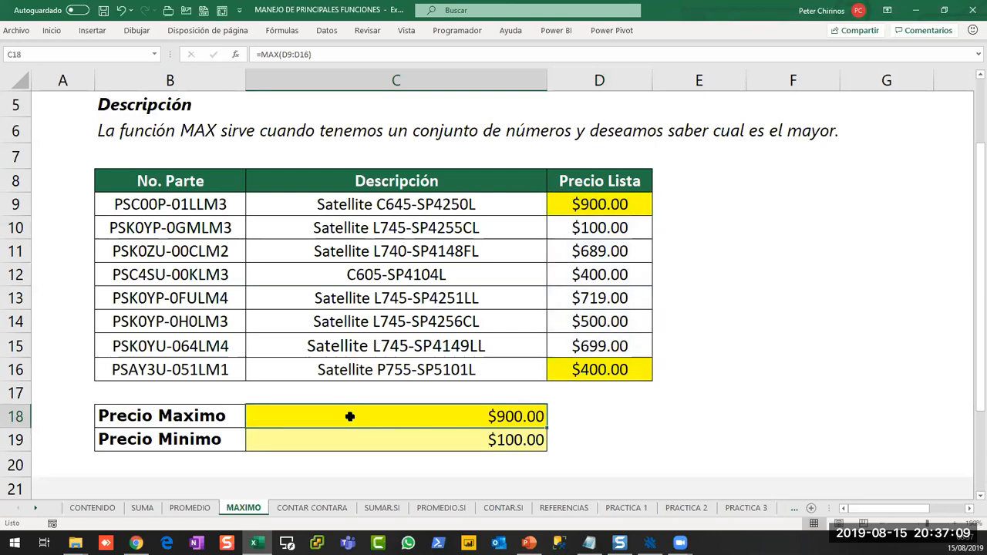
# Go to the CONTAR CONTARA sheet and fill the Contar result cell, D22, with yellow
pyautogui.click(319, 507)
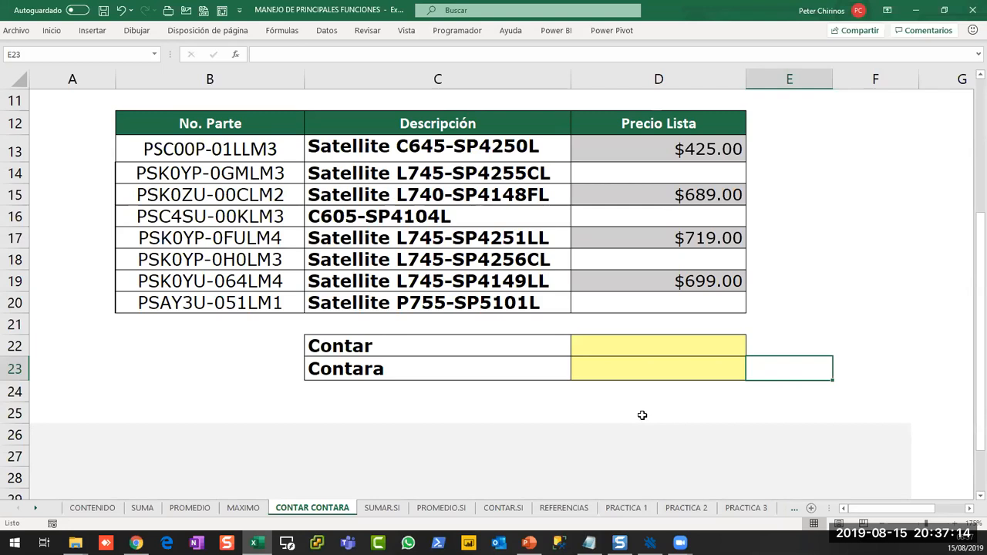
pyautogui.scroll(1, 643, 416)
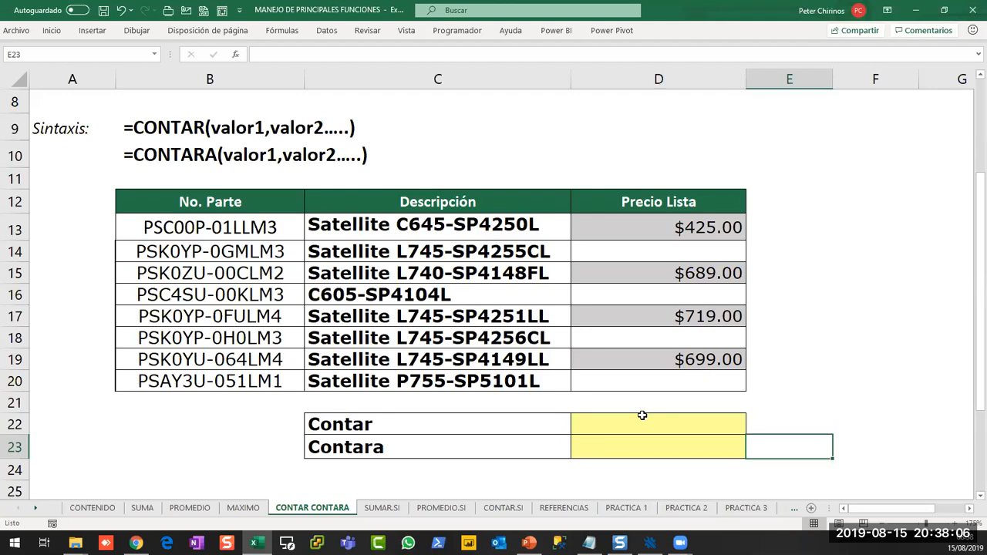
pyautogui.click(775, 398)
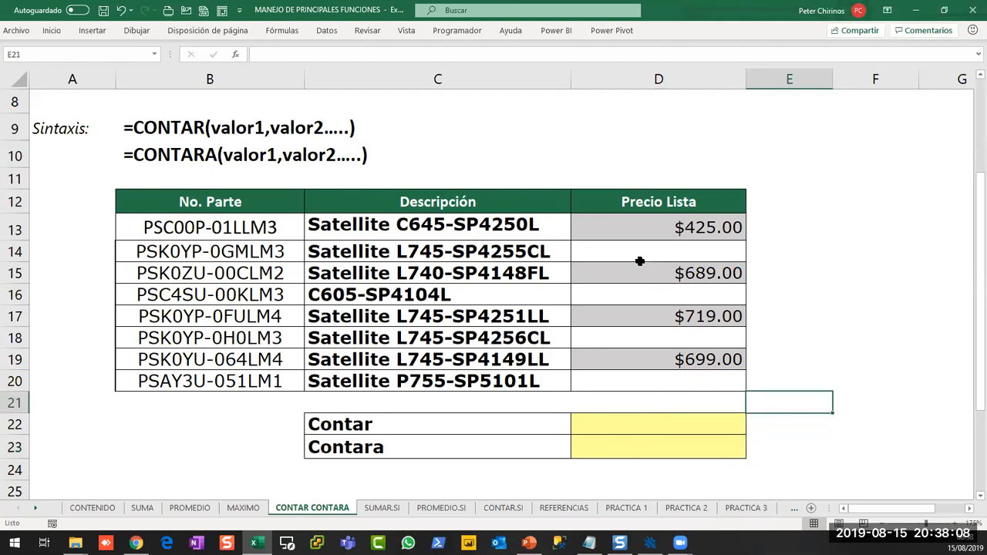
pyautogui.click(401, 429)
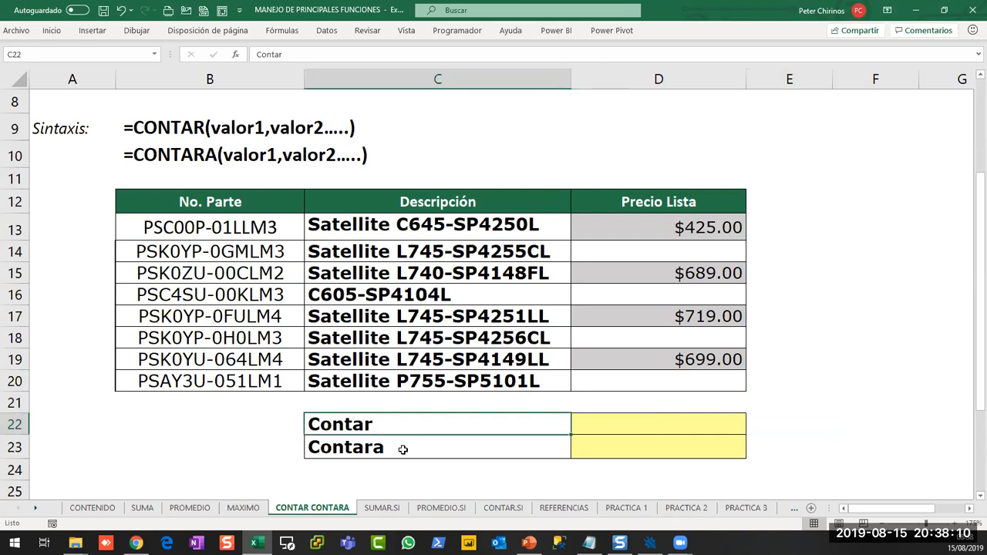
pyautogui.click(618, 423)
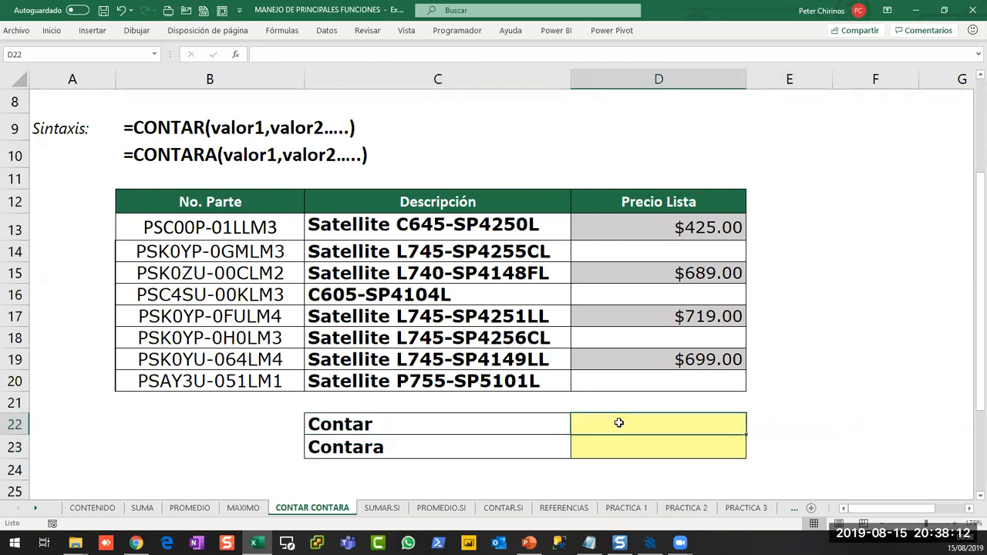
pyautogui.rightClick(618, 425)
pyautogui.click(666, 460)
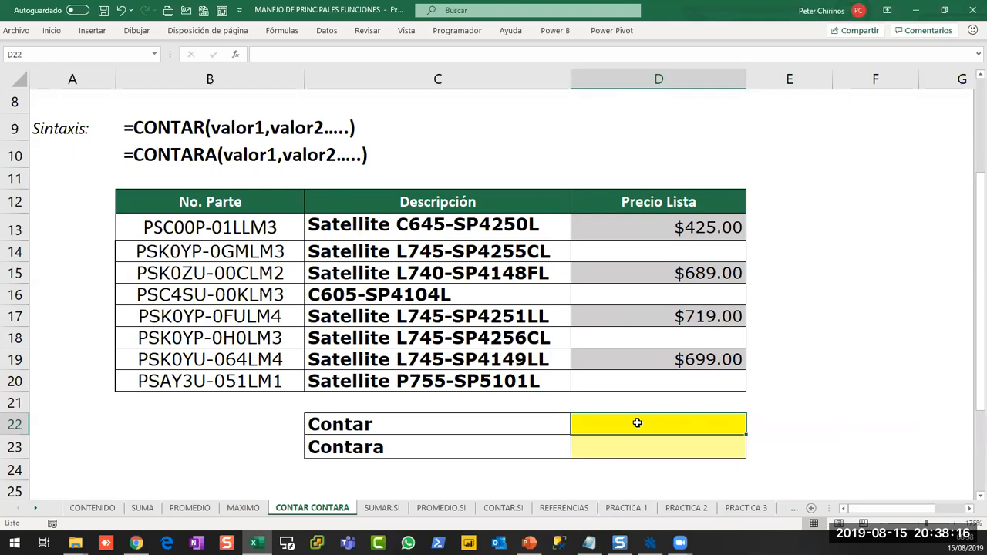
# Enter =CONTAR(D13:D20) in the Contar cell D22, temporarily marking the price column with a red box and arrow
pyautogui.write('=')
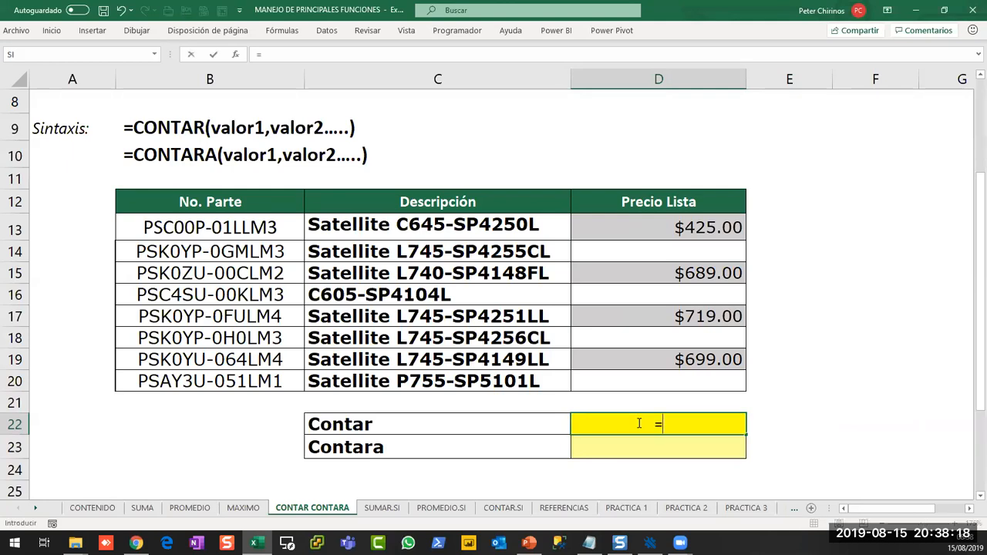
pyautogui.write('con')
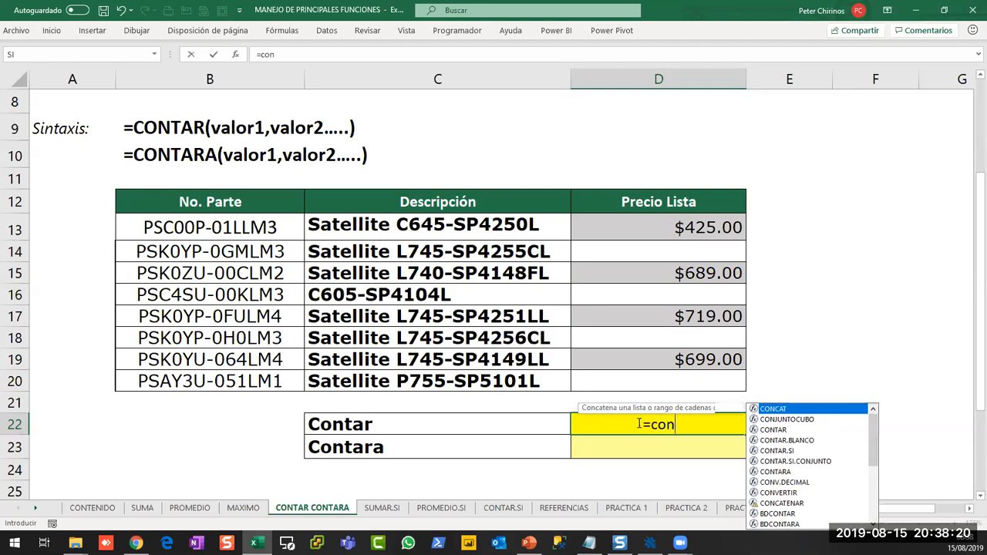
pyautogui.press('Down')
pyautogui.press('Down')
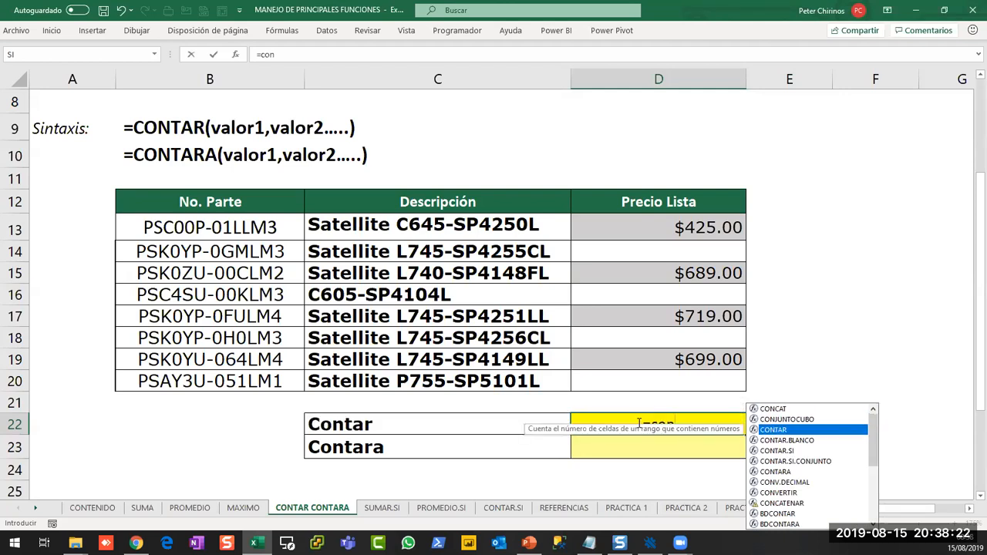
pyautogui.press('Tab')
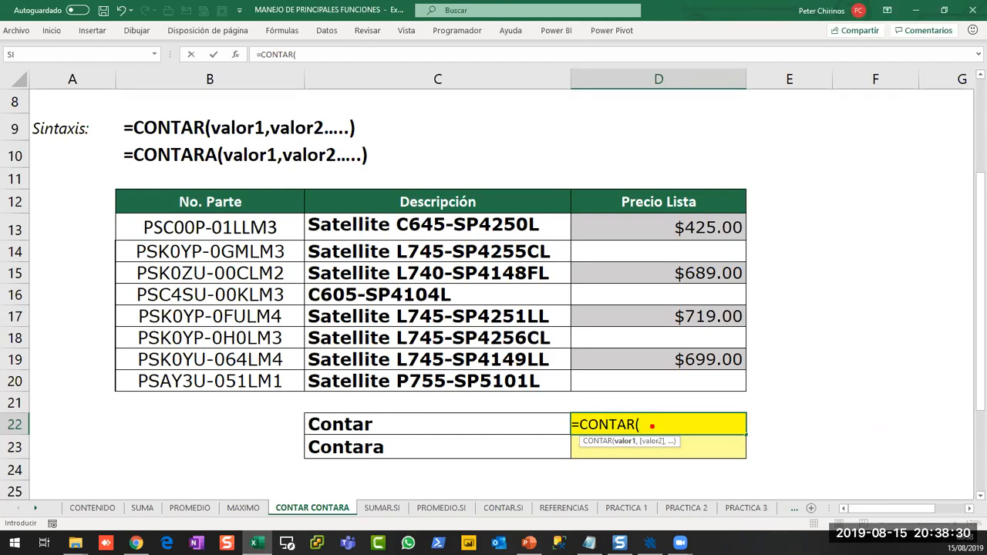
pyautogui.moveTo(653, 210)
pyautogui.mouseDown()
pyautogui.moveTo(674, 287)
pyautogui.moveTo(755, 376)
pyautogui.moveTo(755, 395)
pyautogui.mouseUp()
pyautogui.moveTo(762, 300); pyautogui.dragTo(861, 298)
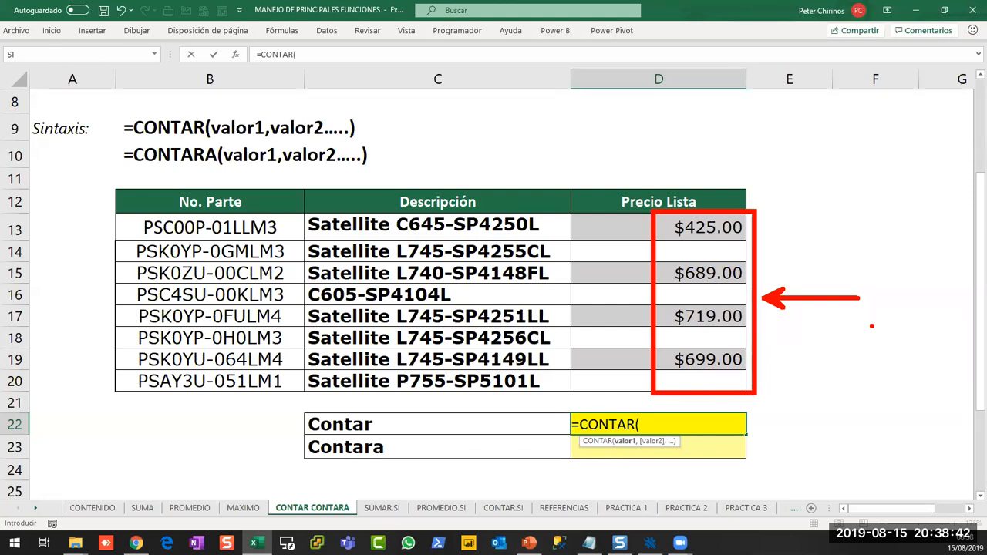
pyautogui.press('Escape')
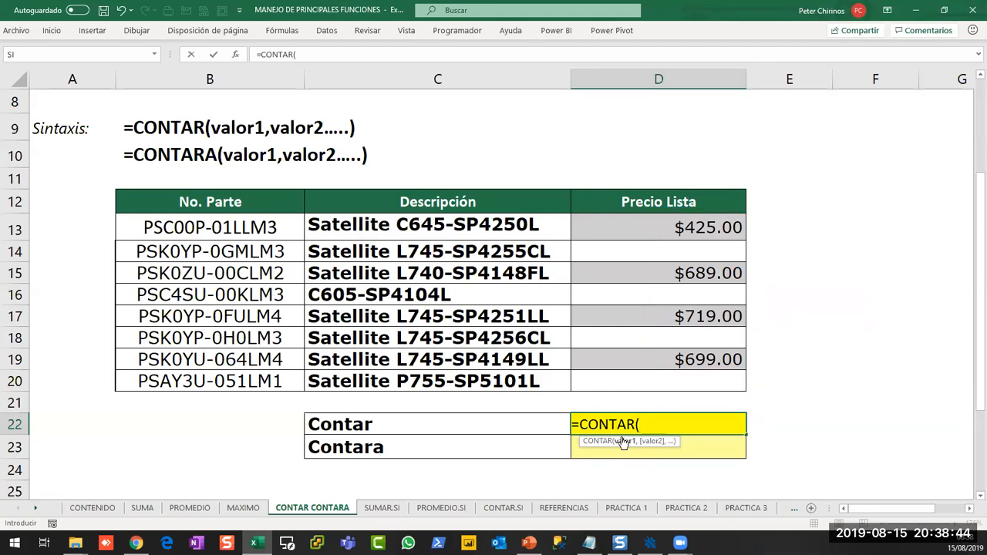
pyautogui.moveTo(670, 226); pyautogui.dragTo(746, 383)
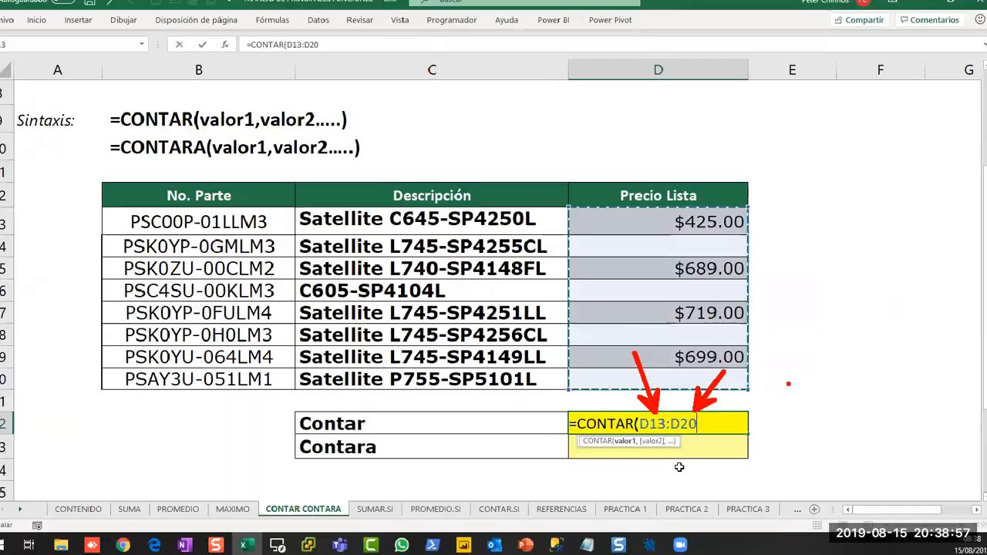
pyautogui.press('Return')
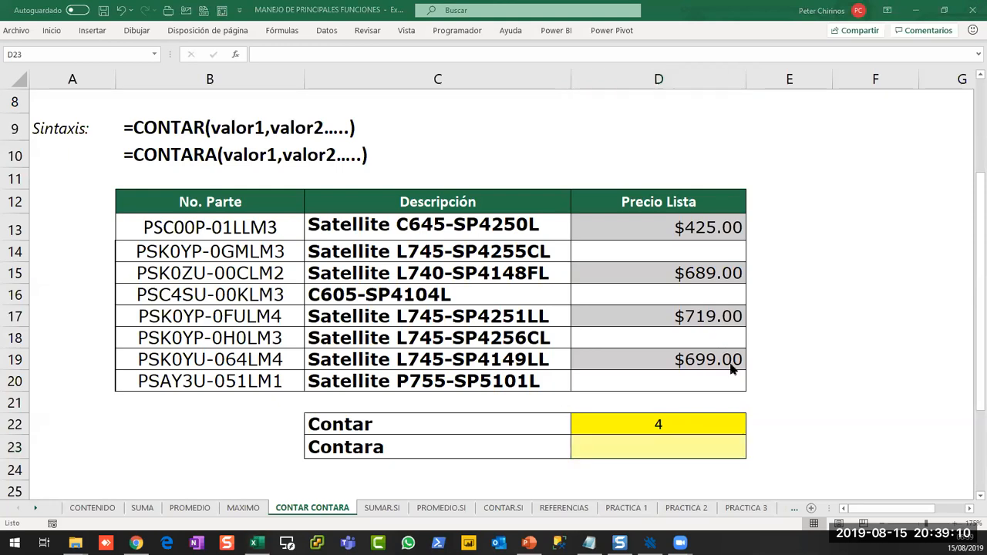
# Fill the empty Satellite L745-SP4255CL price cell, D14, with yellow and enter 450 in it
pyautogui.click(661, 448)
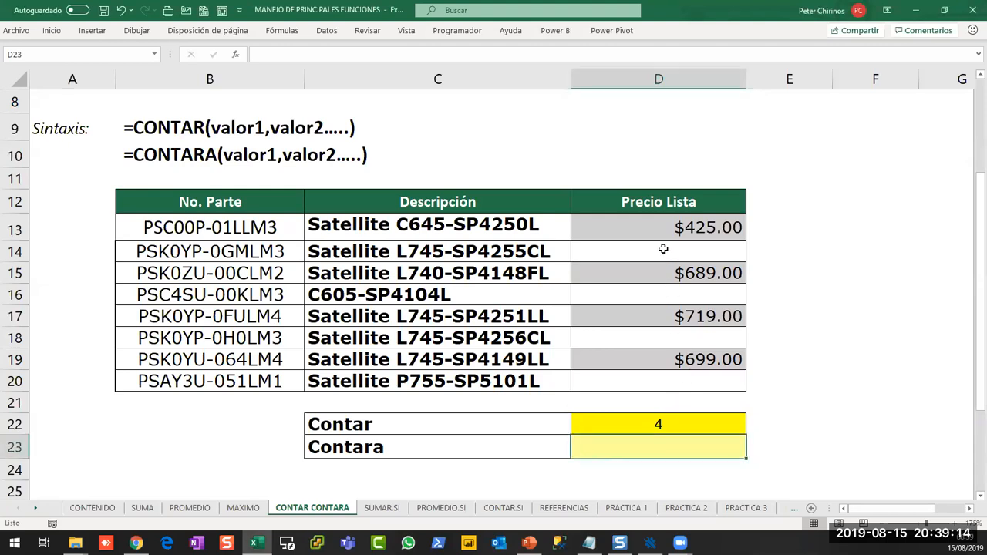
pyautogui.rightClick(663, 249)
pyautogui.click(714, 161)
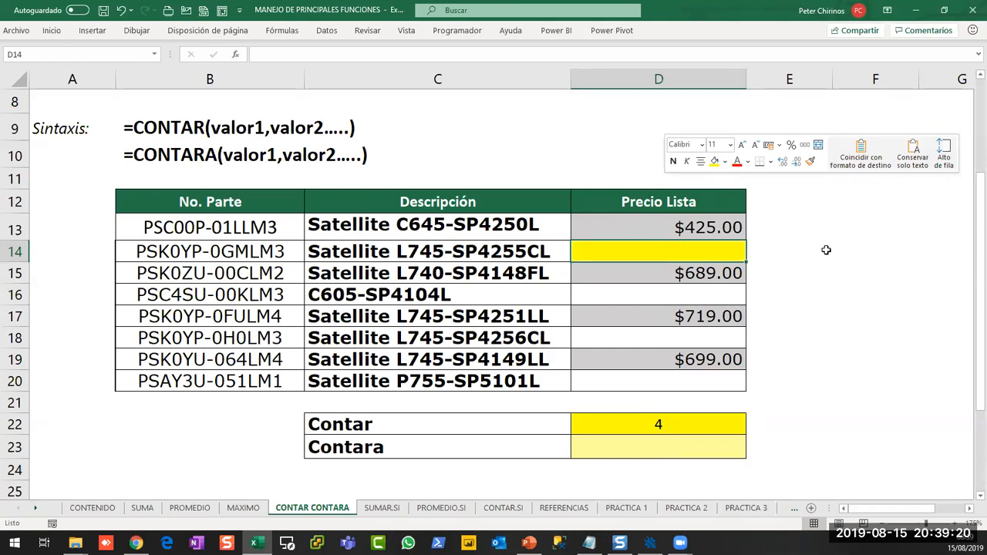
pyautogui.write('450')
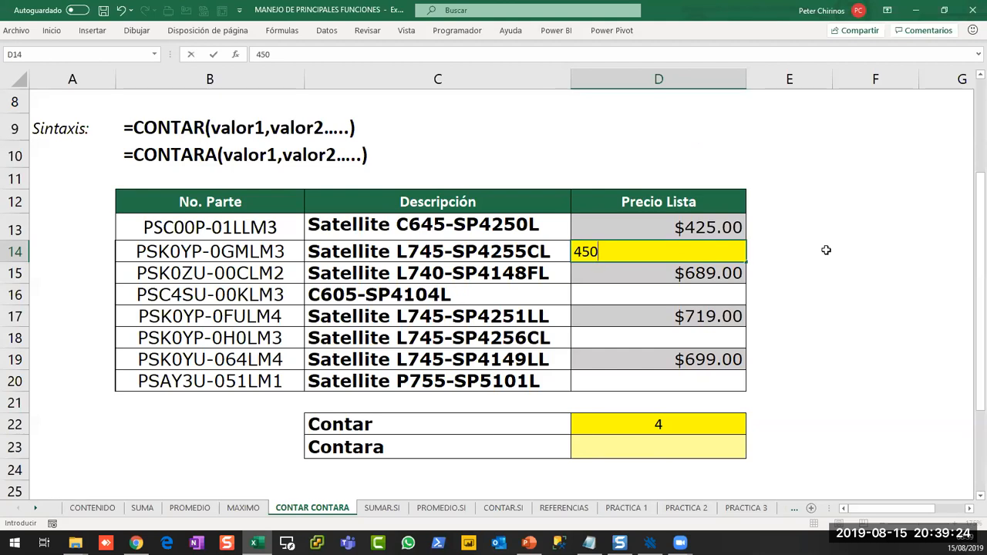
pyautogui.press('Return')
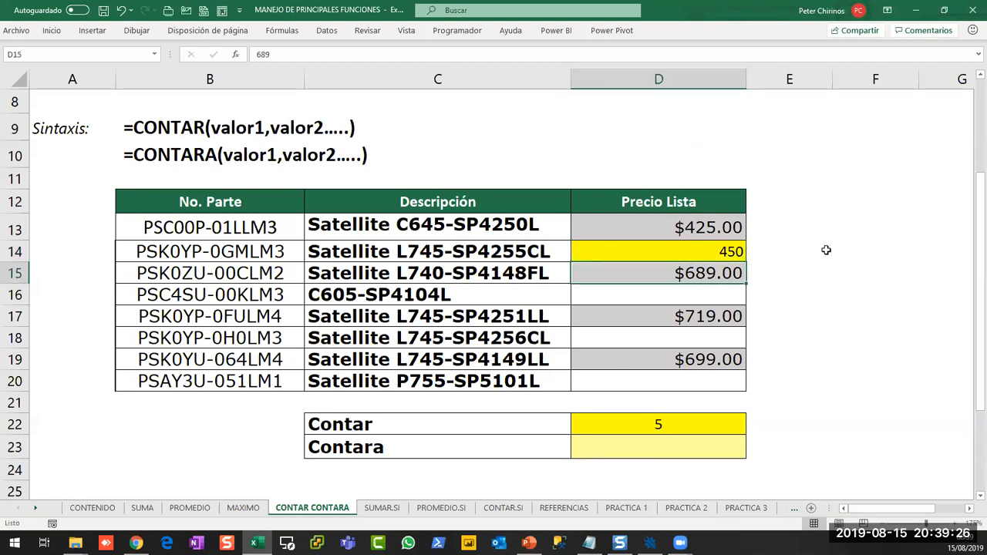
# Compare the Contar formula in D22 with the filled and empty price cells in D13:D20, and select the Contara cell D23
pyautogui.click(672, 422)
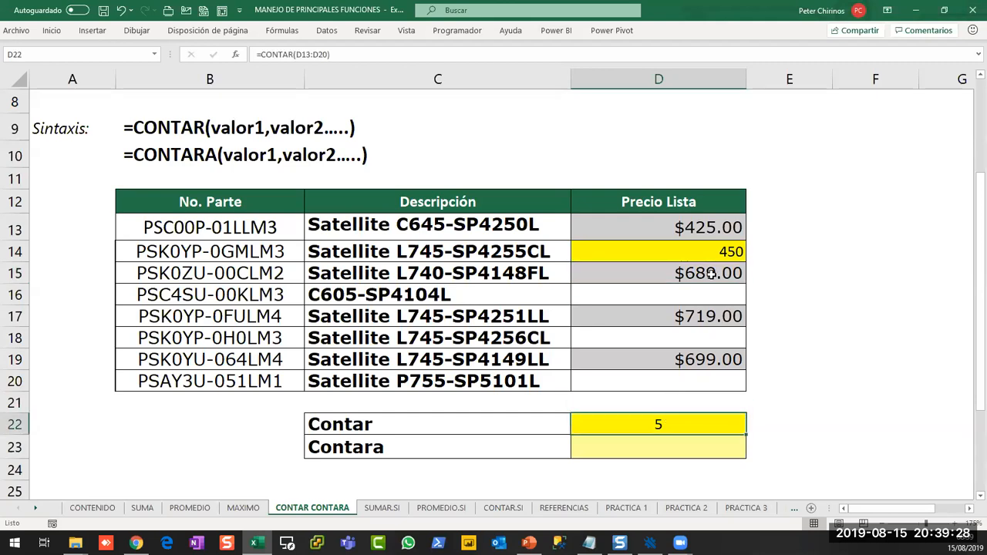
pyautogui.click(696, 228)
pyautogui.click(697, 252)
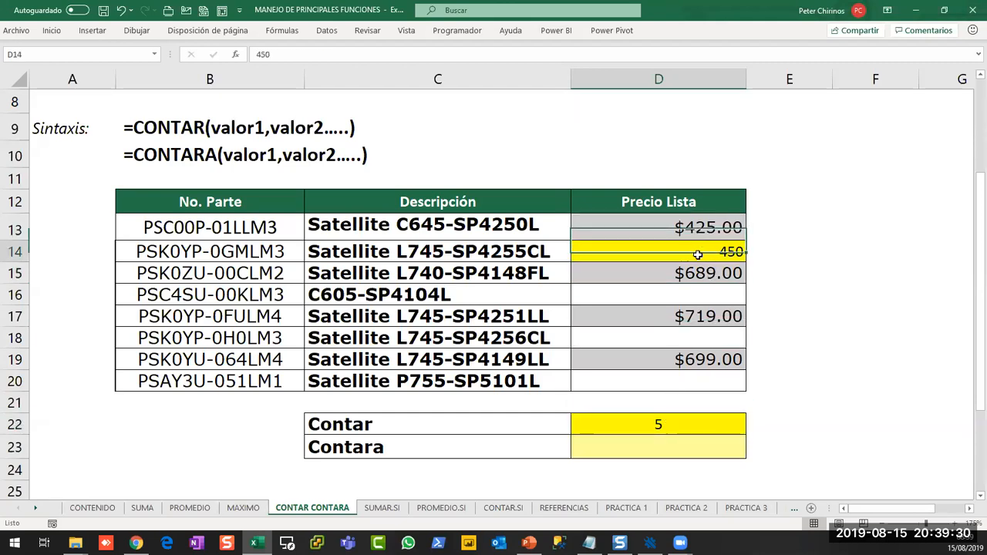
pyautogui.click(698, 276)
pyautogui.click(704, 318)
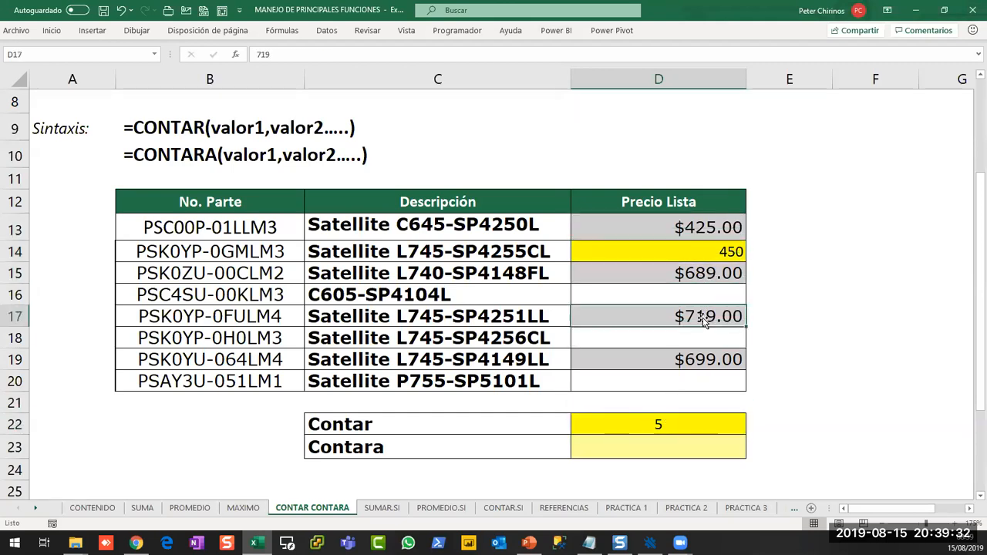
pyautogui.click(701, 356)
pyautogui.click(690, 317)
pyautogui.click(687, 292)
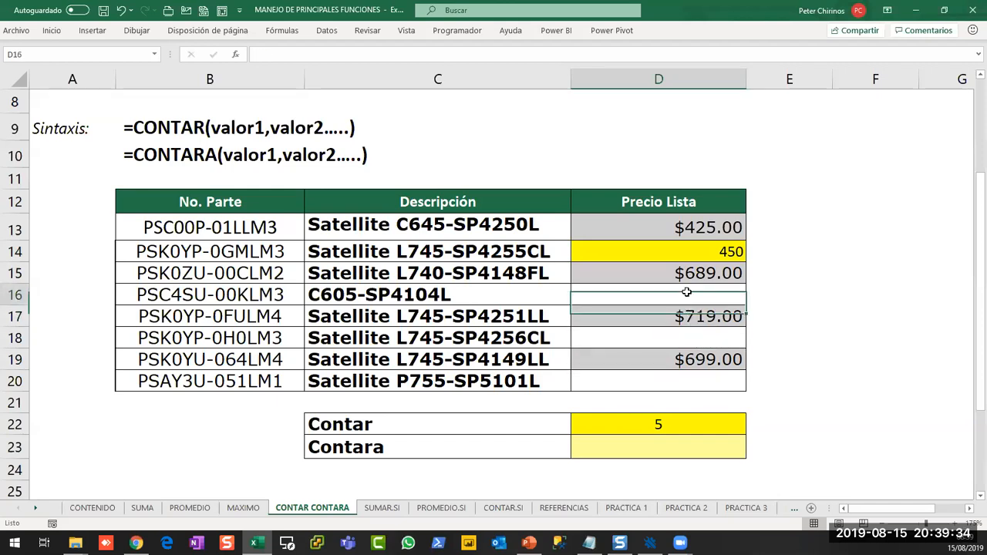
pyautogui.click(696, 337)
pyautogui.click(697, 383)
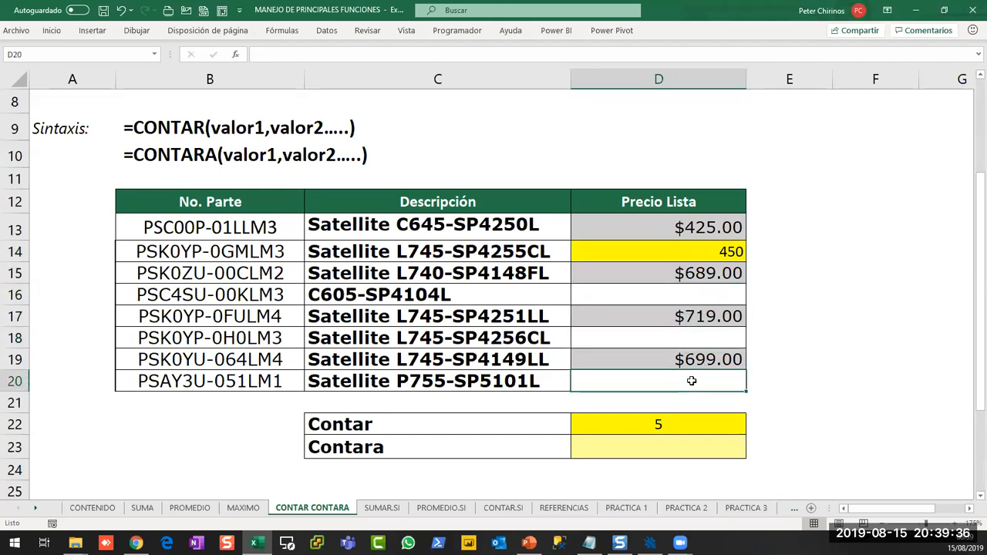
pyautogui.click(661, 443)
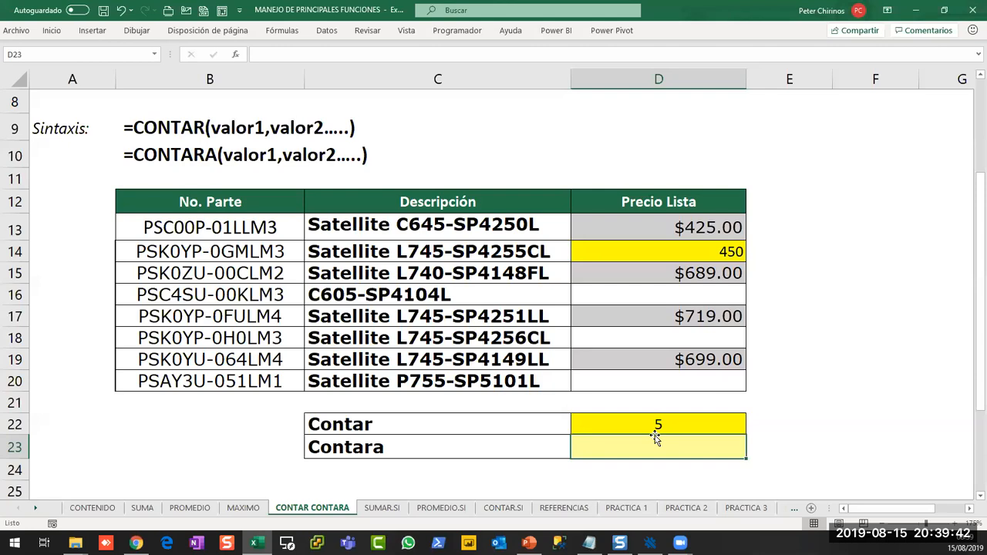
# Enter =CONTARA(D13:D20) in the Contara result cell, D23, to count the non-empty price cells
pyautogui.write('=')
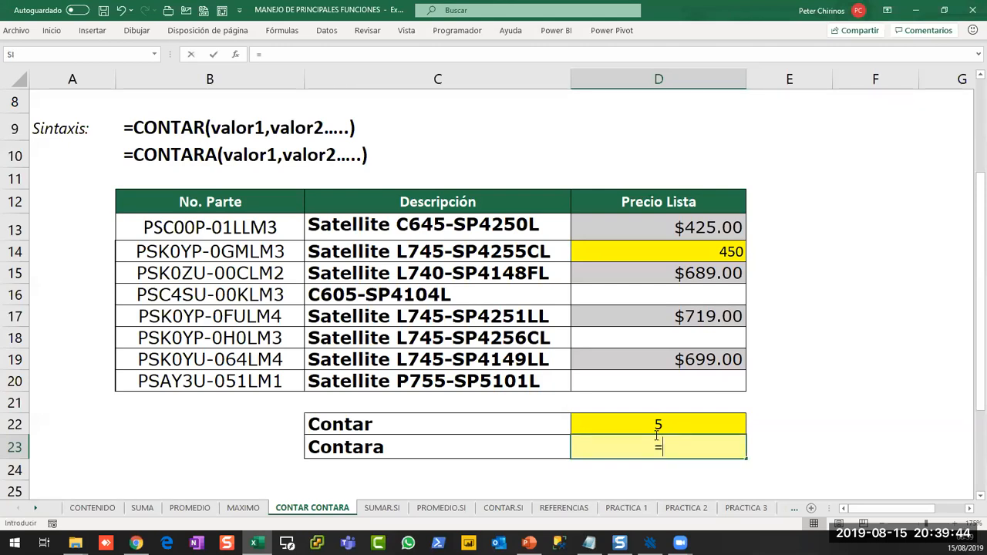
pyautogui.write('con')
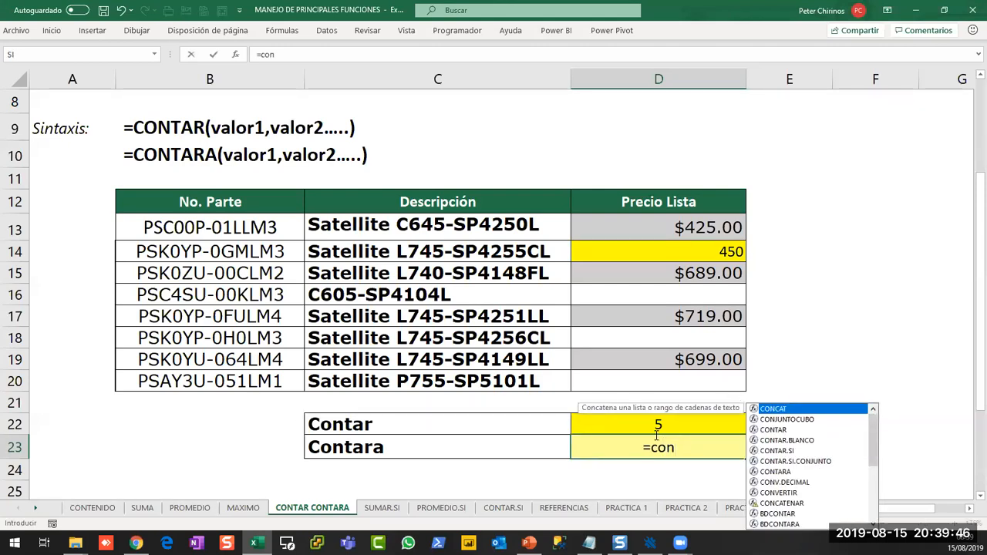
pyautogui.press('Down')
pyautogui.press('Down')
pyautogui.press('Down')
pyautogui.press('Down')
pyautogui.press('Down')
pyautogui.press('Down')
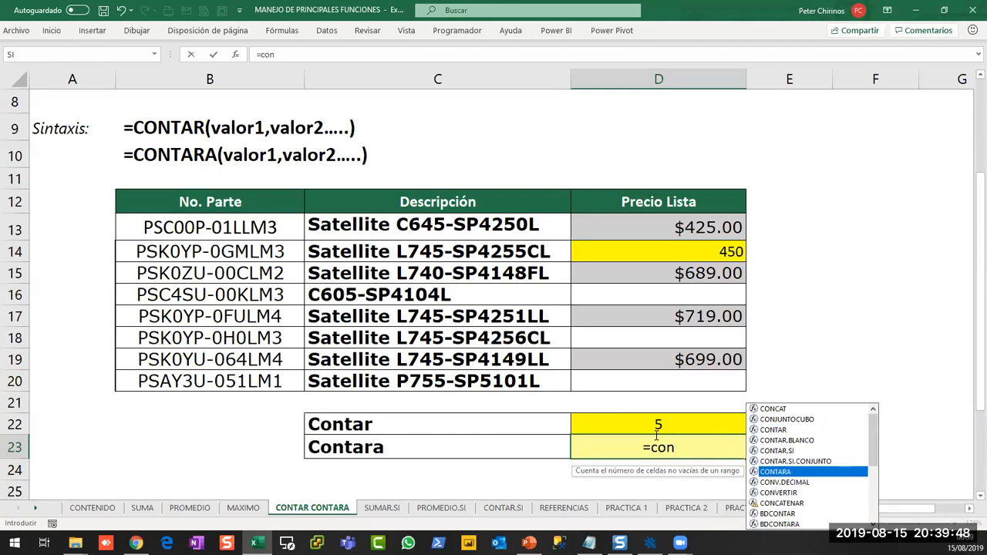
pyautogui.press('Tab')
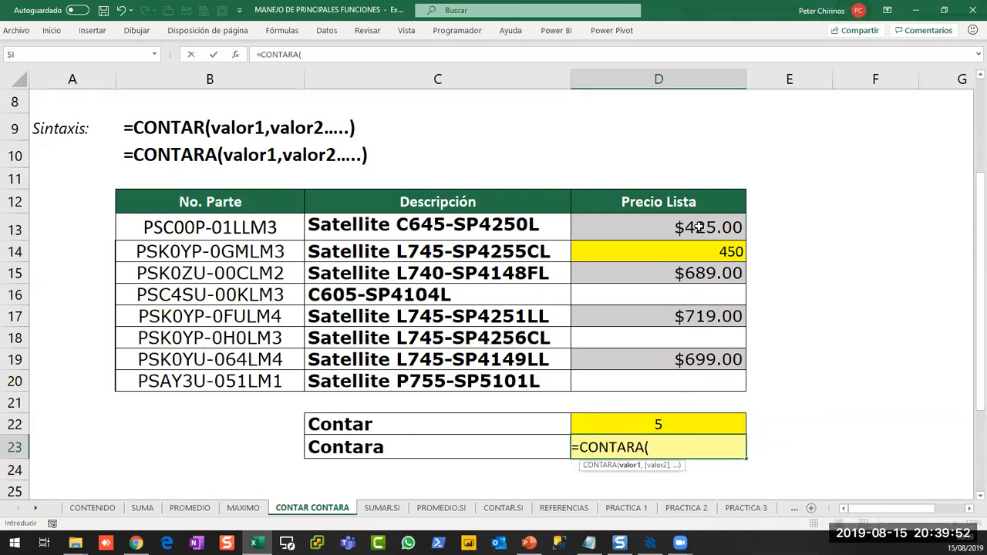
pyautogui.moveTo(697, 227); pyautogui.dragTo(697, 381)
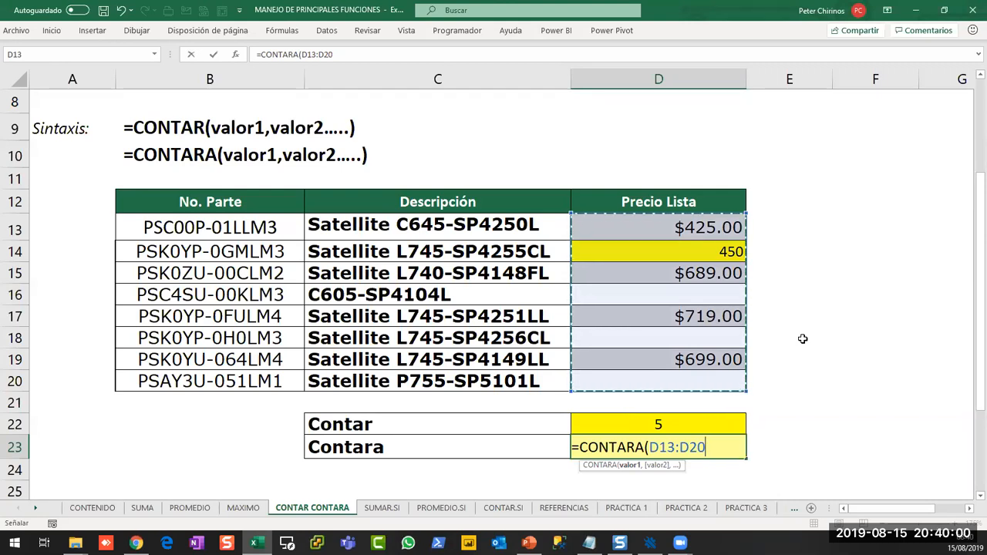
pyautogui.press('Return')
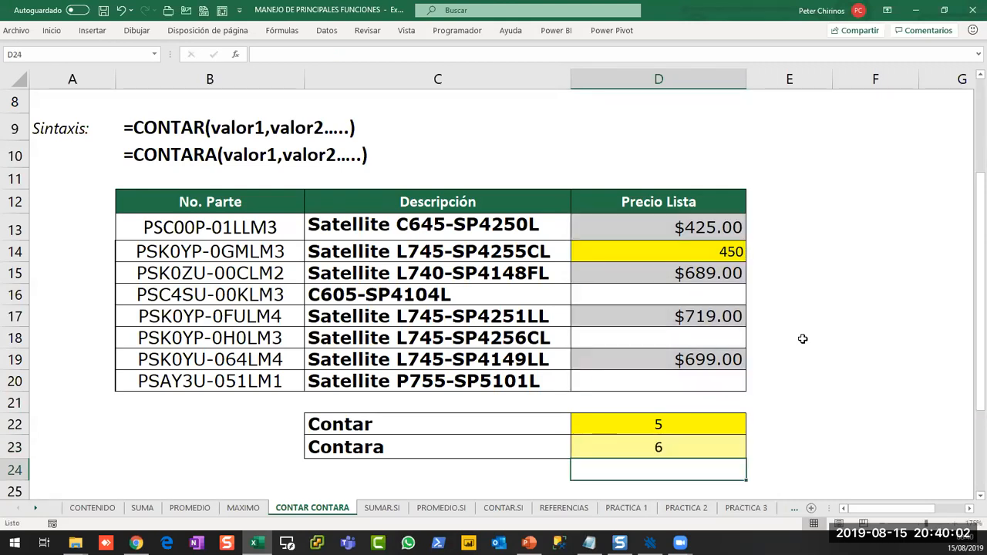
# Clear the blank-looking Satellite P755-SP5101L price cell, D20, and undo the deletion
pyautogui.click(697, 385)
pyautogui.press('Delete')
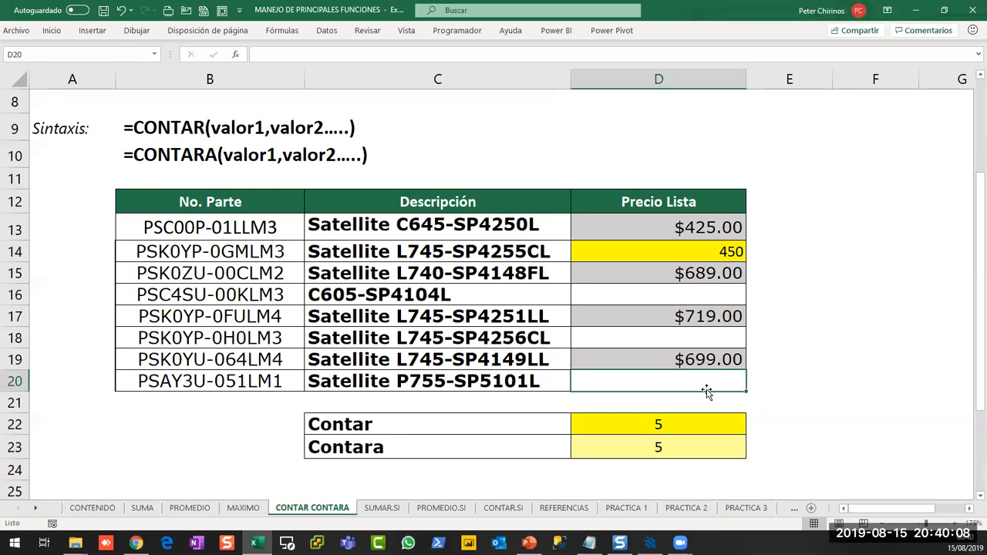
pyautogui.hotkey('ctrl', 'z')
# Check the filled price cells against D20, temporarily marked with a red box and arrow, and clear D20's invisible content
pyautogui.click(710, 238)
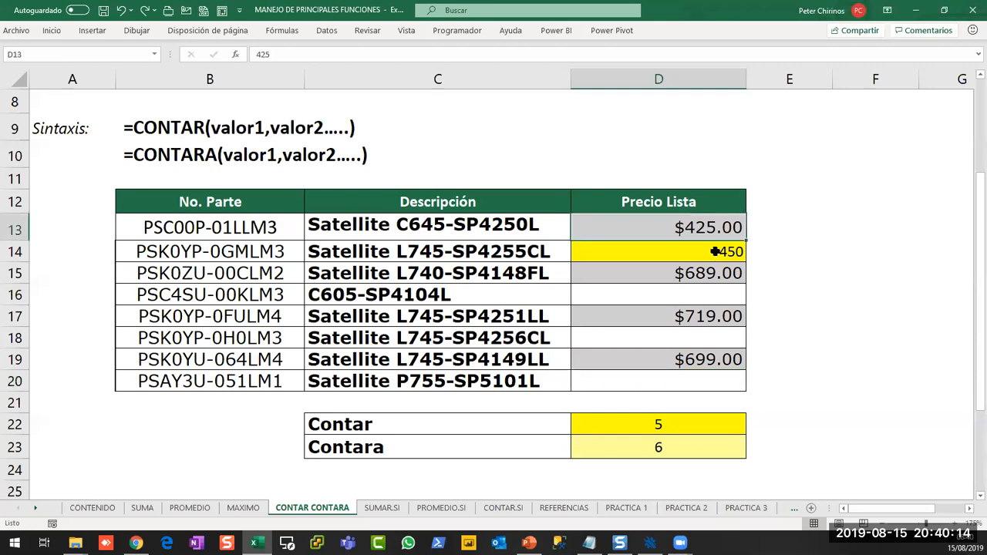
pyautogui.click(716, 253)
pyautogui.click(708, 317)
pyautogui.click(706, 362)
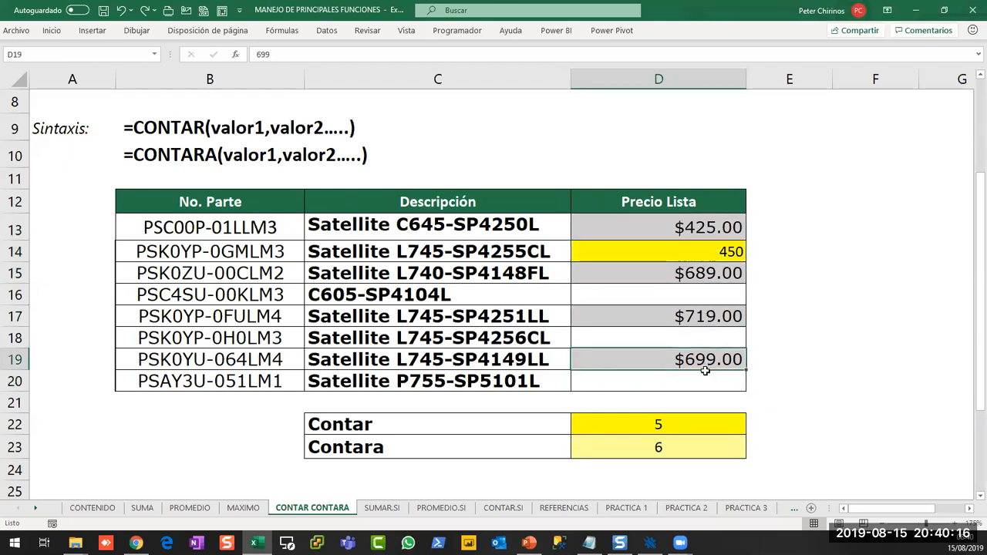
pyautogui.click(696, 381)
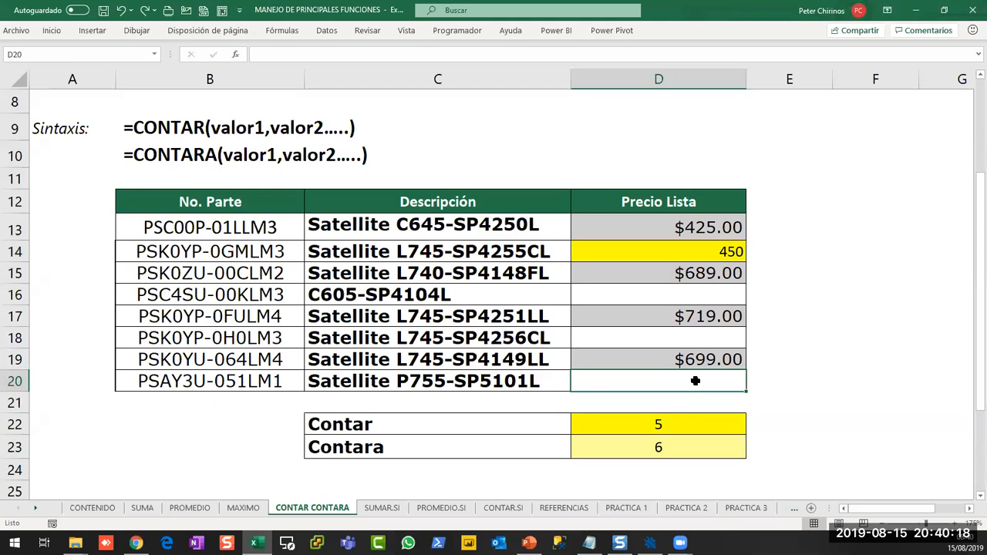
pyautogui.moveTo(633, 369)
pyautogui.mouseDown()
pyautogui.moveTo(777, 398)
pyautogui.moveTo(861, 378)
pyautogui.mouseUp()
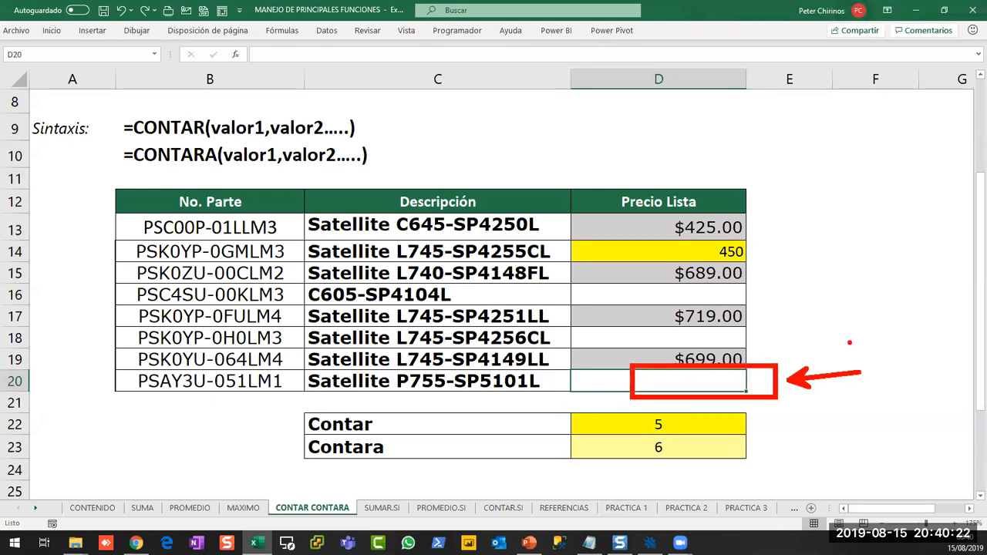
pyautogui.press('Escape')
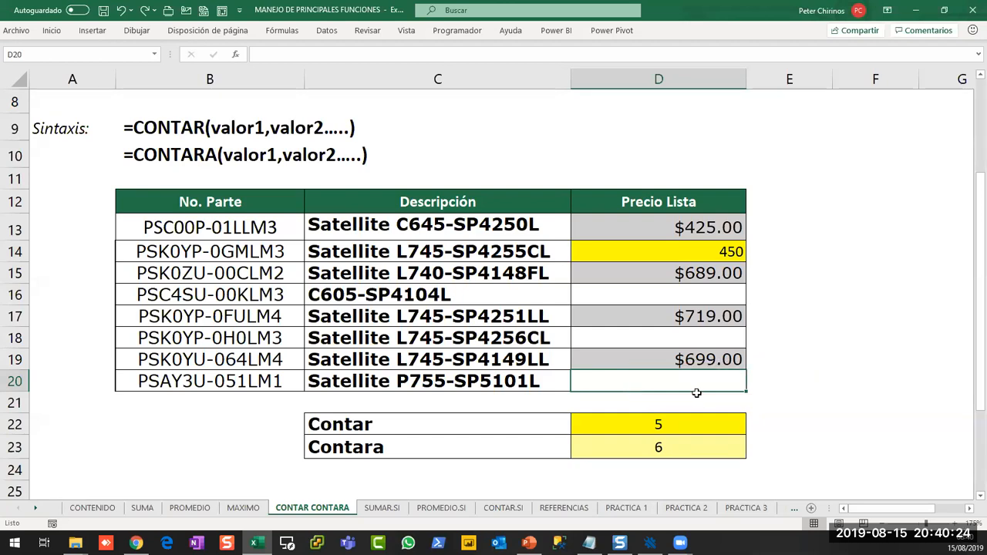
pyautogui.hotkey('ctrl', 'z')
# Fill the empty C605-SP4104L price cell, D16, with yellow and enter the text peru in it
pyautogui.click(698, 293)
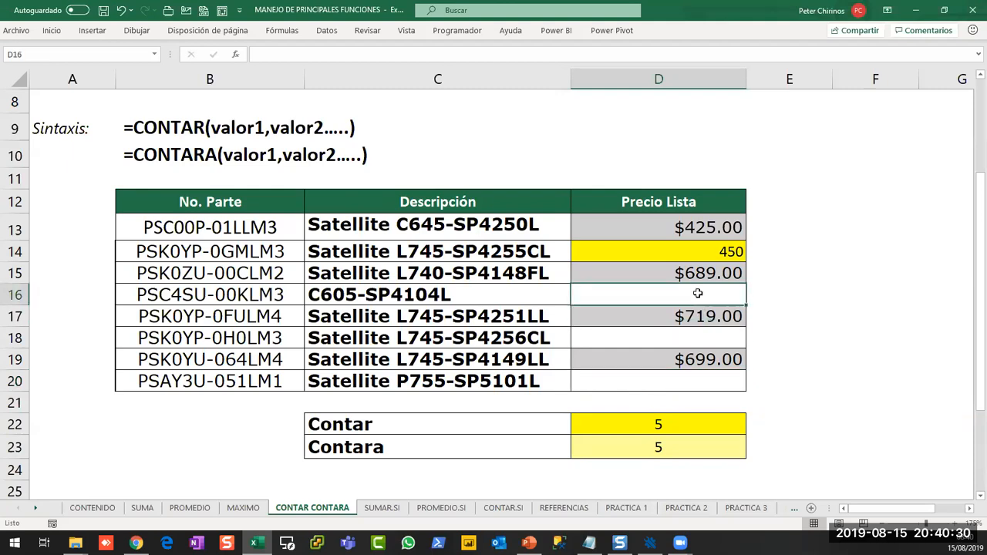
pyautogui.rightClick(698, 294)
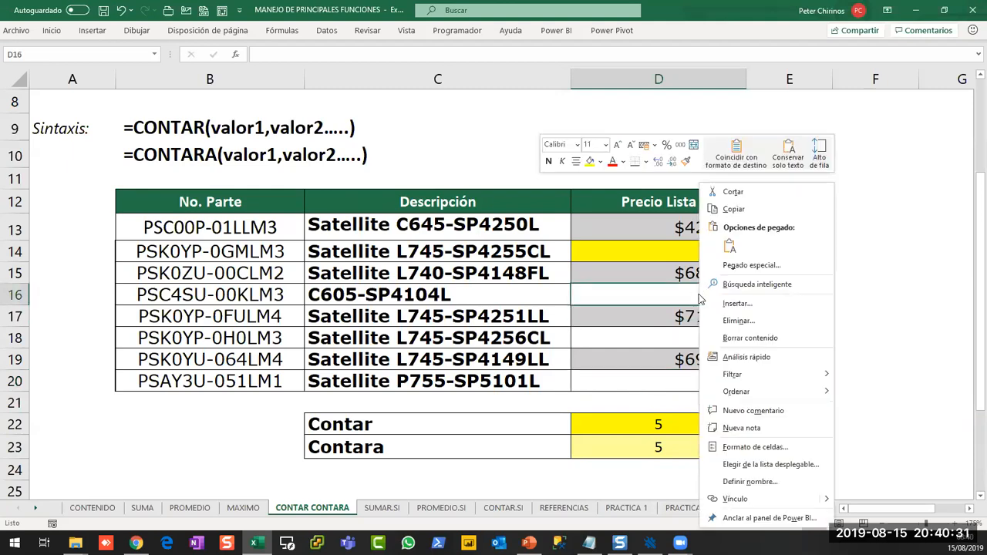
pyautogui.click(591, 161)
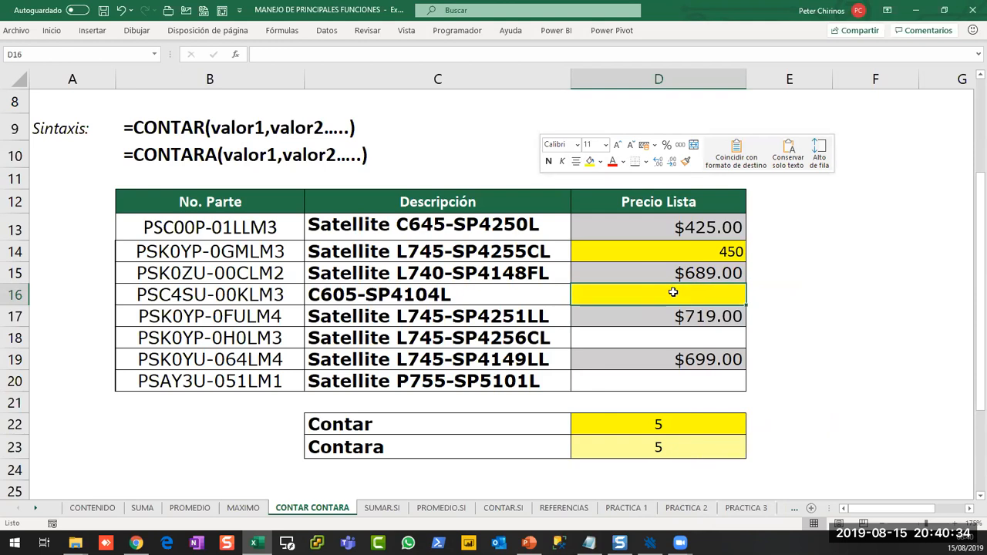
pyautogui.write('peru')
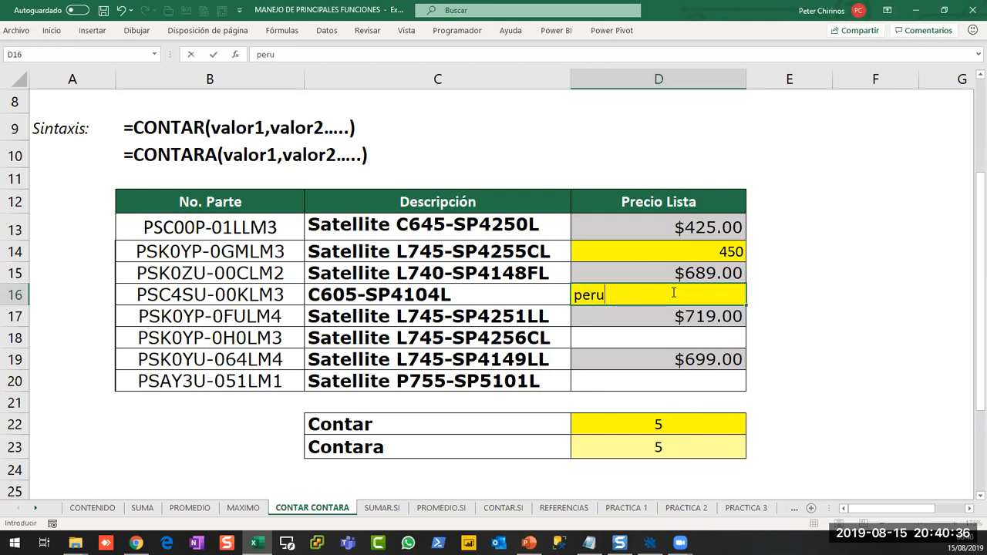
pyautogui.press('Return')
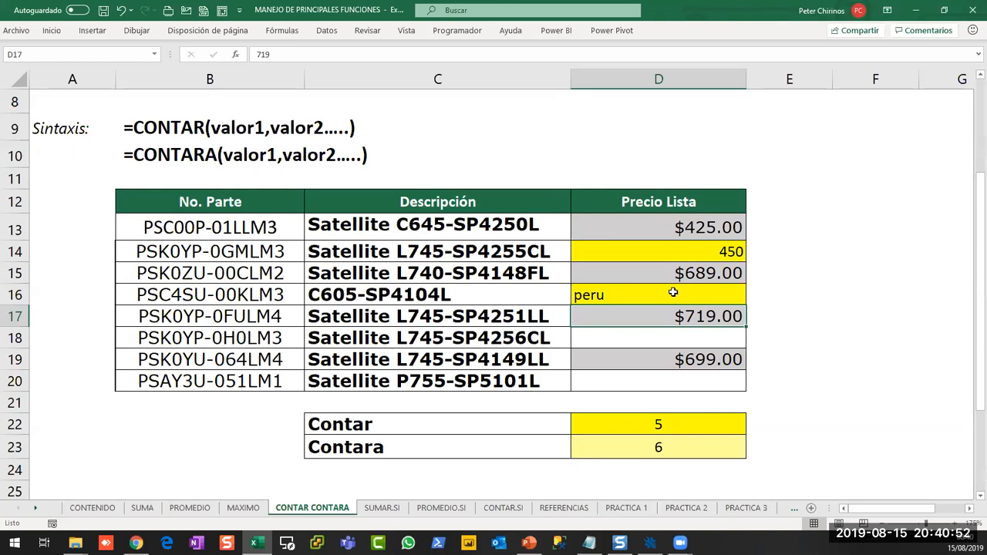
# Fill the empty Satellite L745-SP4256CL price cell, D18, with yellow and enter the symbols ^%$$%&&^%*&(*&(*& in it
pyautogui.click(728, 339)
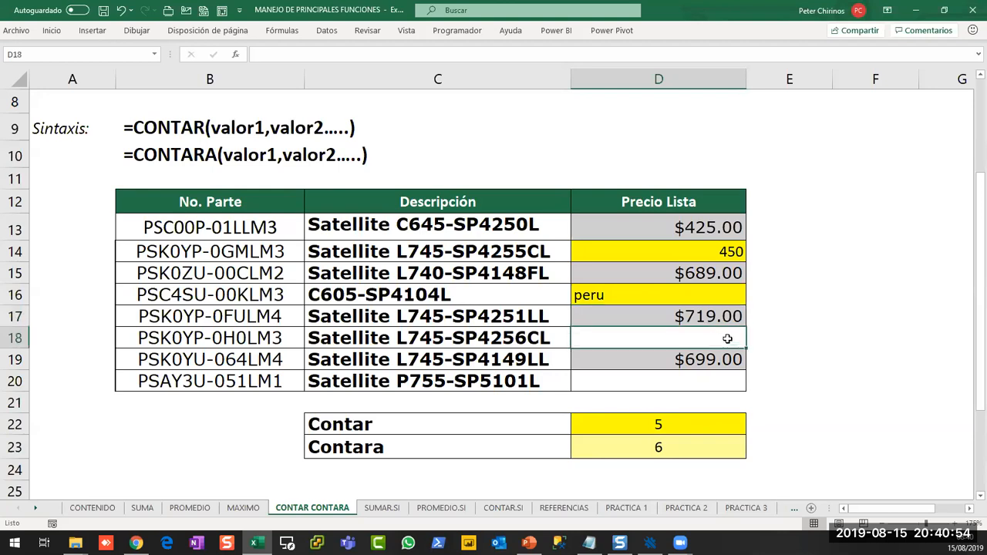
pyautogui.rightClick(713, 337)
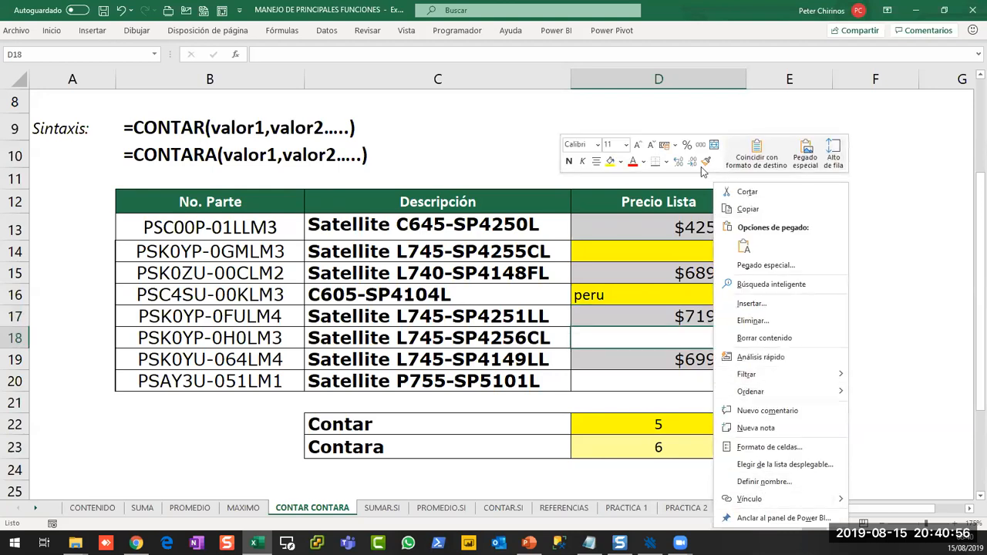
pyautogui.click(610, 162)
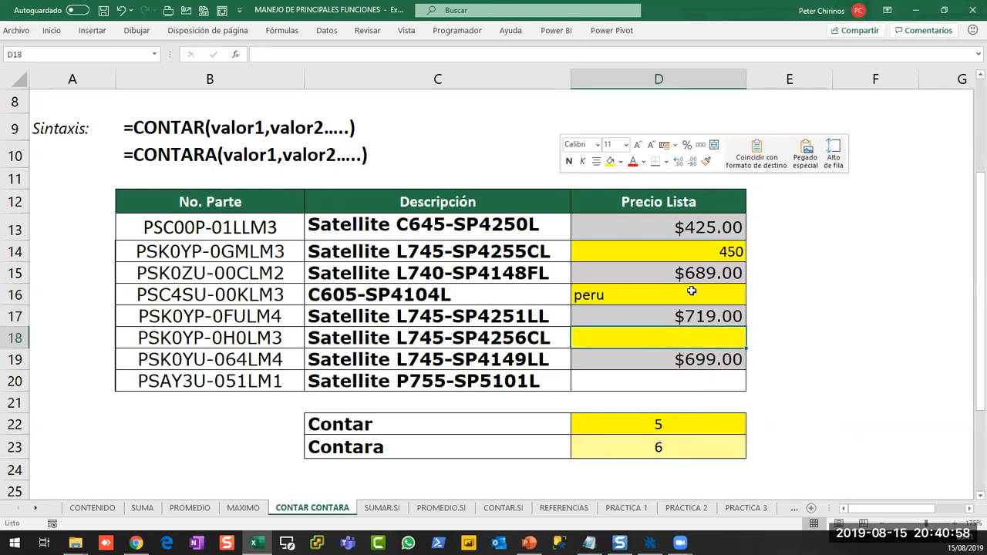
pyautogui.write('^%$$%&&^%*&(*&(*&')
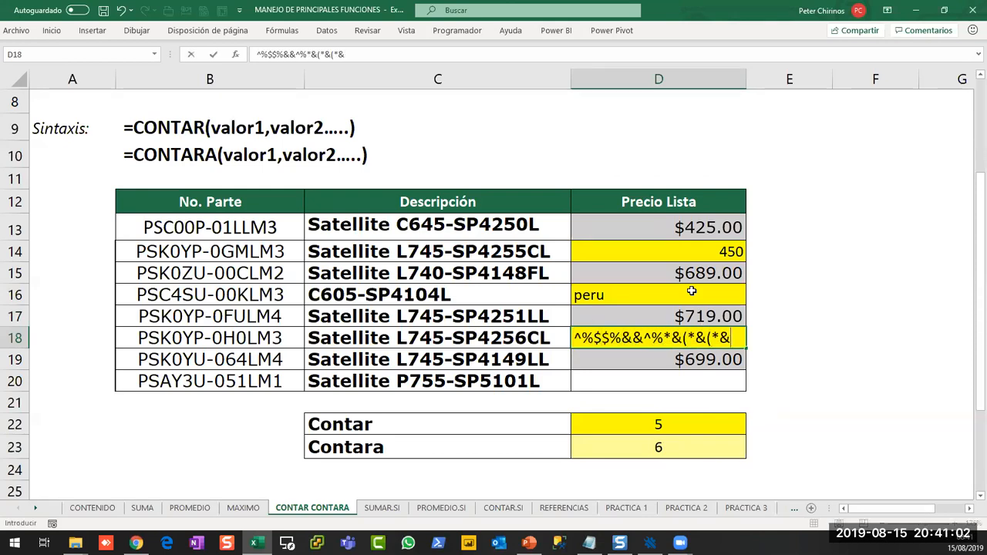
pyautogui.press('Return')
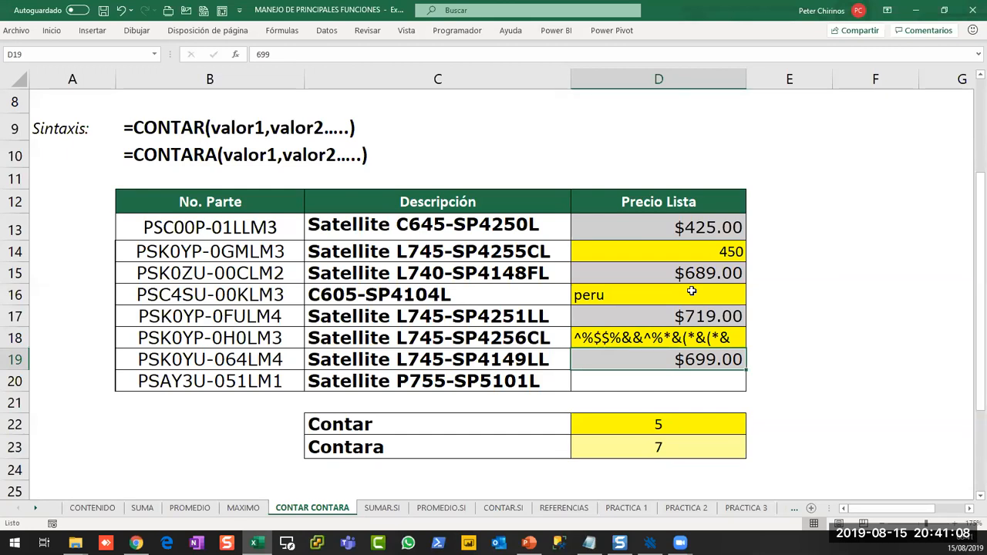
# Fill the Satellite P755-SP5101L price cell, D20, with yellow and enter only a blank space in it
pyautogui.click(668, 381)
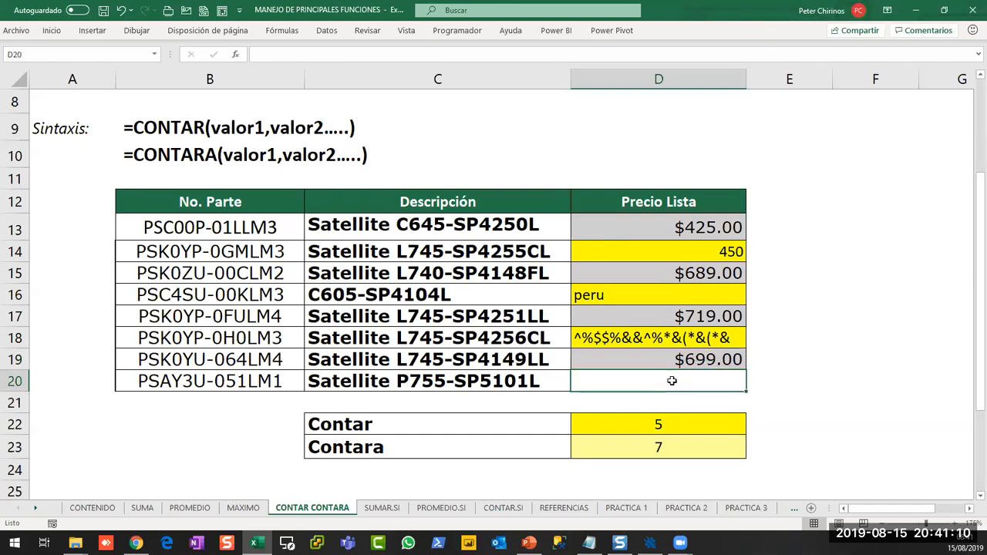
pyautogui.rightClick(670, 383)
pyautogui.click(723, 419)
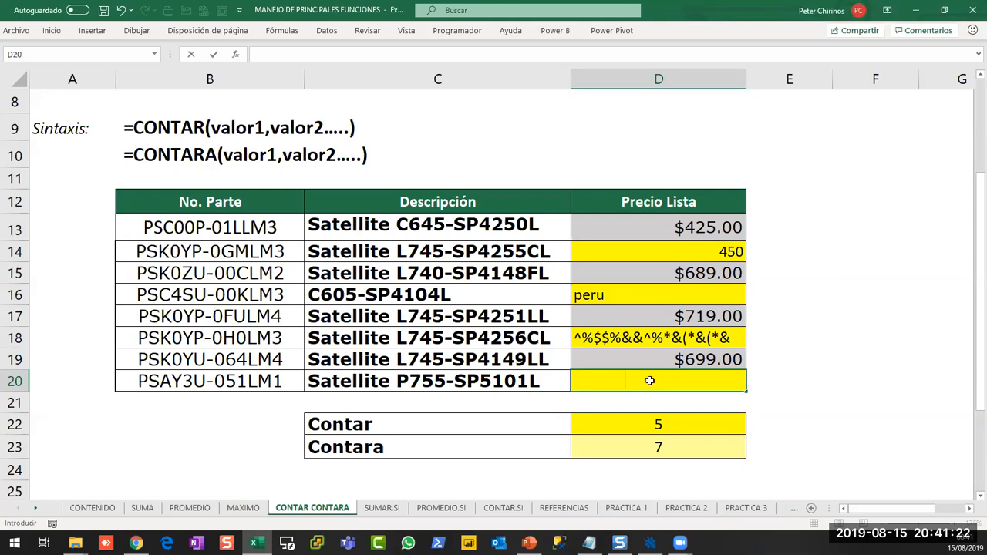
pyautogui.press('Return')
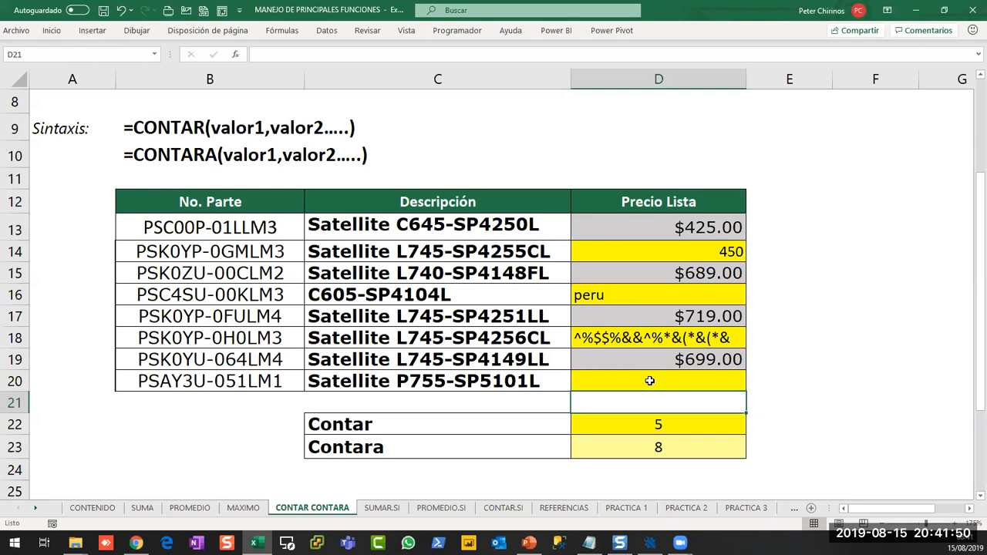
# Go to the SUMAR.SI sheet and temporarily mark the Precio values C10:C17 and the (stock) label with red boxes
pyautogui.click(383, 509)
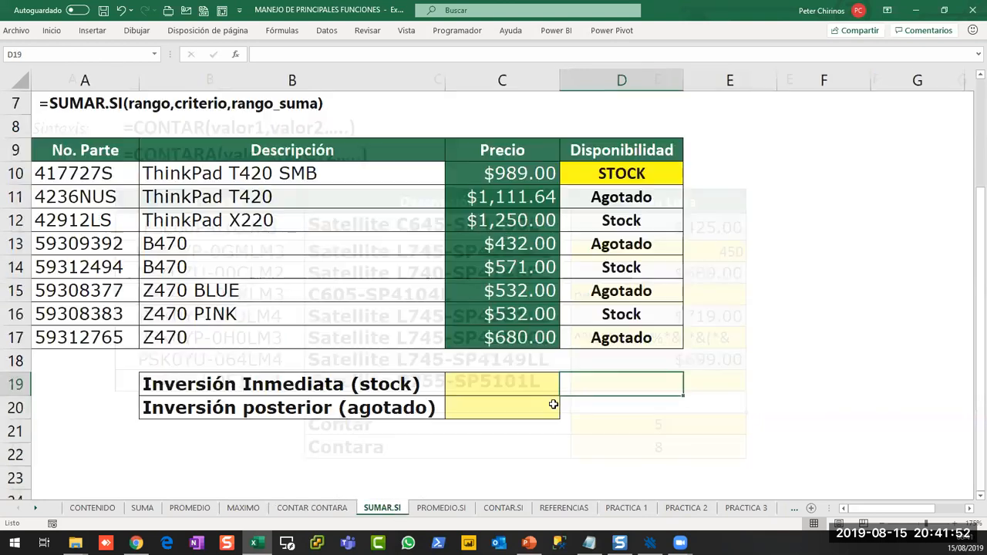
pyautogui.click(721, 360)
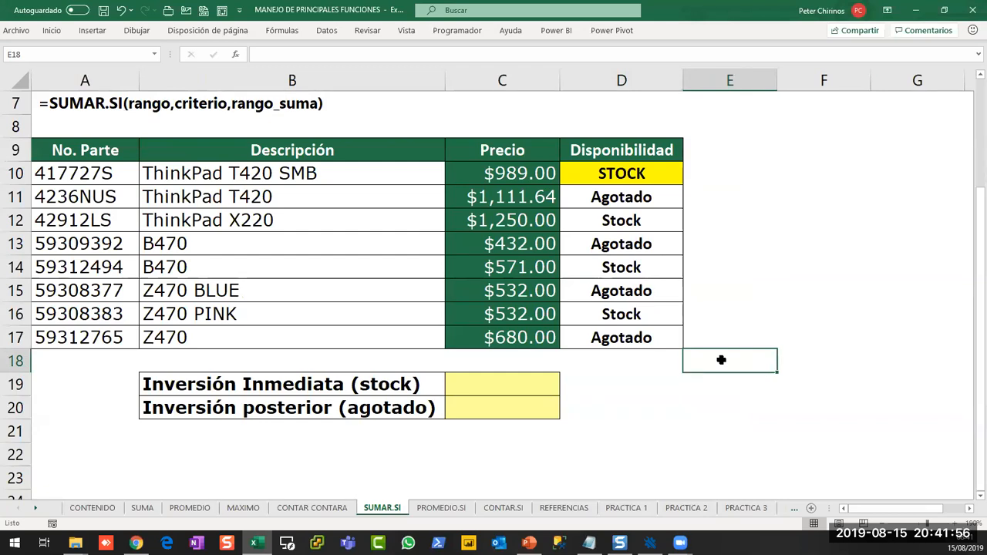
pyautogui.scroll(1, 722, 360)
pyautogui.scroll(-1, 721, 360)
pyautogui.moveTo(460, 158)
pyautogui.mouseDown()
pyautogui.moveTo(487, 199)
pyautogui.moveTo(487, 242)
pyautogui.moveTo(554, 338)
pyautogui.mouseUp()
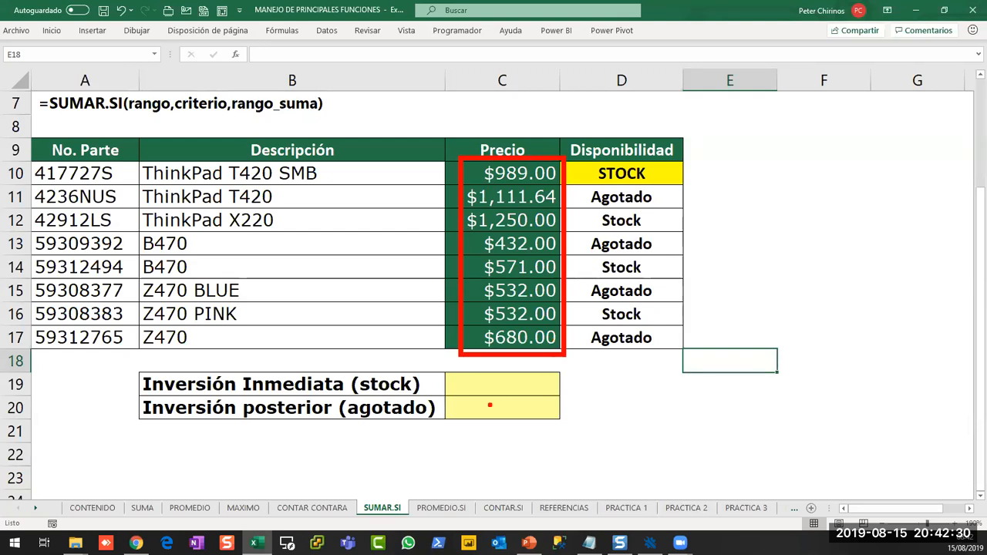
pyautogui.moveTo(342, 366); pyautogui.dragTo(429, 402)
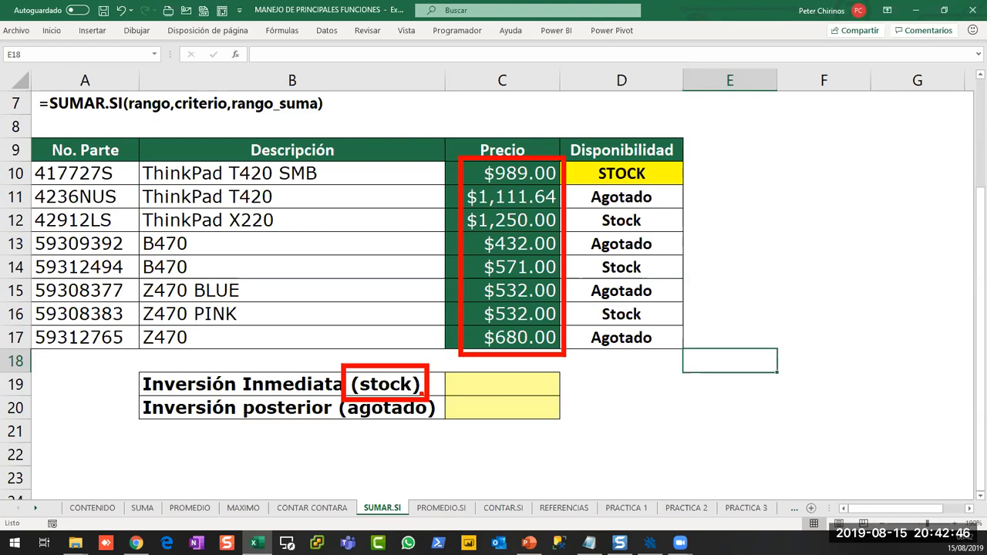
pyautogui.press('e')
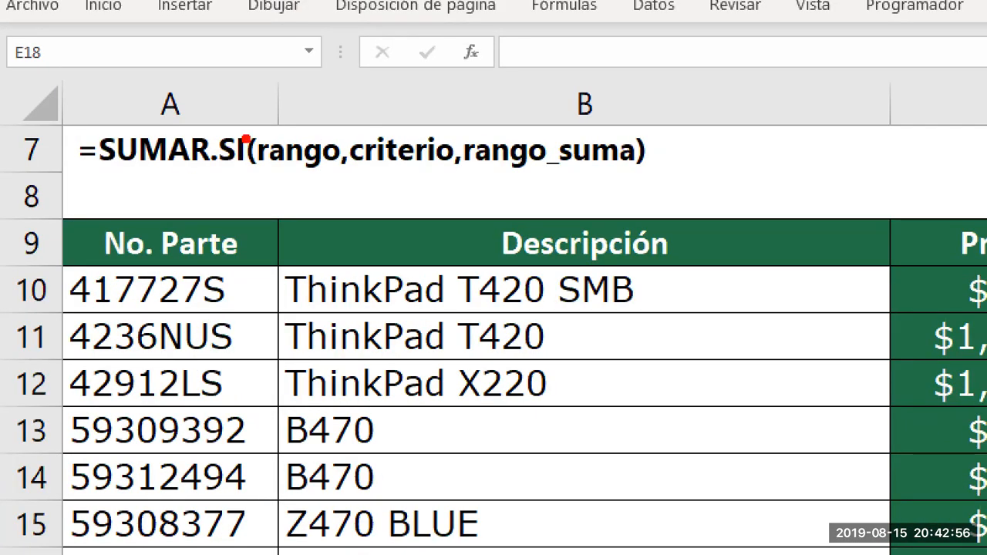
# Mark the rango, criterio and rango_suma arguments of the SUMAR.SI syntax in red, and erase the marks
pyautogui.moveTo(236, 109)
pyautogui.mouseDown()
pyautogui.moveTo(331, 195)
pyautogui.moveTo(354, 198)
pyautogui.moveTo(296, 333)
pyautogui.mouseUp()
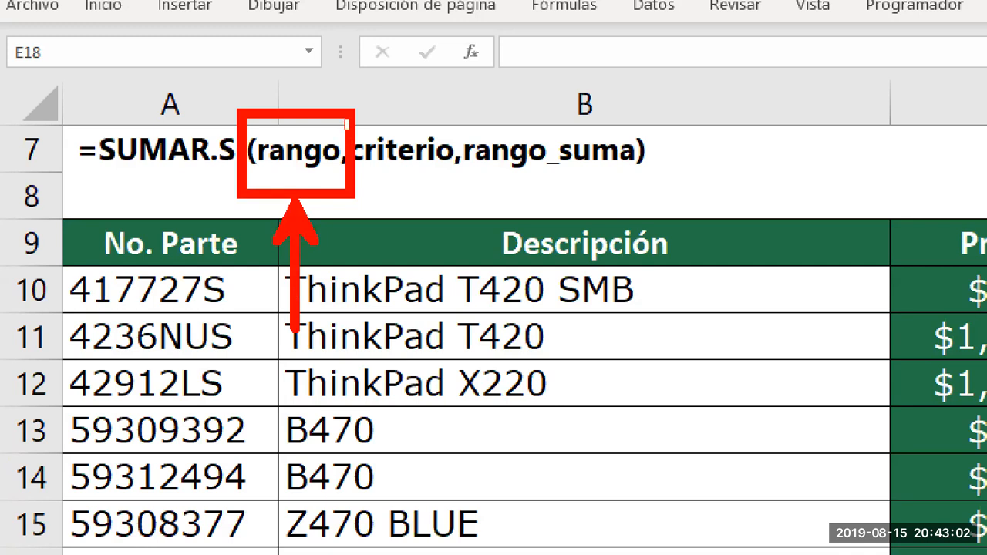
pyautogui.moveTo(341, 120)
pyautogui.mouseDown()
pyautogui.moveTo(445, 163)
pyautogui.moveTo(461, 194)
pyautogui.mouseUp()
pyautogui.moveTo(454, 94)
pyautogui.mouseDown()
pyautogui.moveTo(637, 207)
pyautogui.moveTo(656, 205)
pyautogui.mouseUp()
pyautogui.press('e')
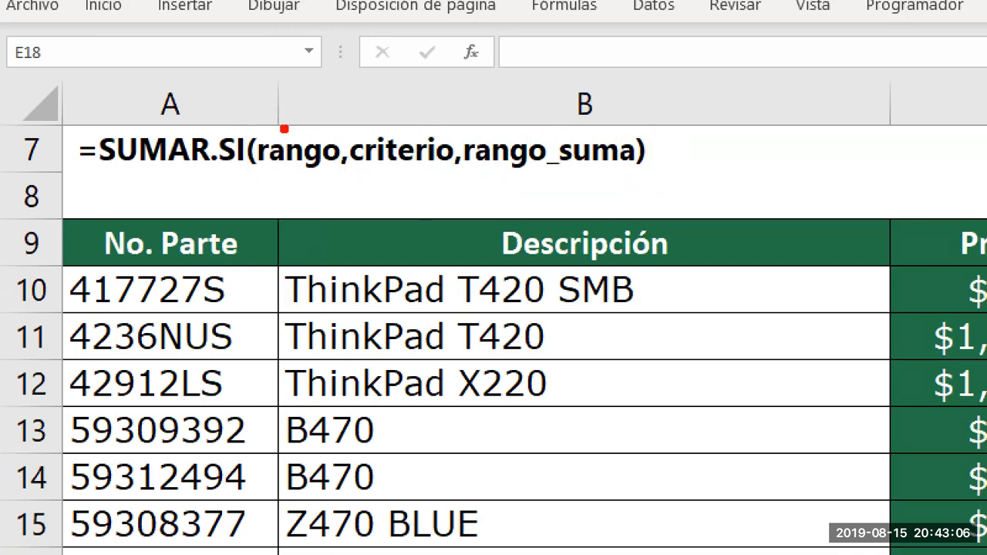
# Box rango and criterio in the SUMAR.SI syntax in red, with one arrow pointing to rango and another from criterio to rango
pyautogui.moveTo(250, 109)
pyautogui.mouseDown()
pyautogui.moveTo(333, 236)
pyautogui.moveTo(349, 241)
pyautogui.mouseUp()
pyautogui.moveTo(298, 202); pyautogui.dragTo(298, 364)
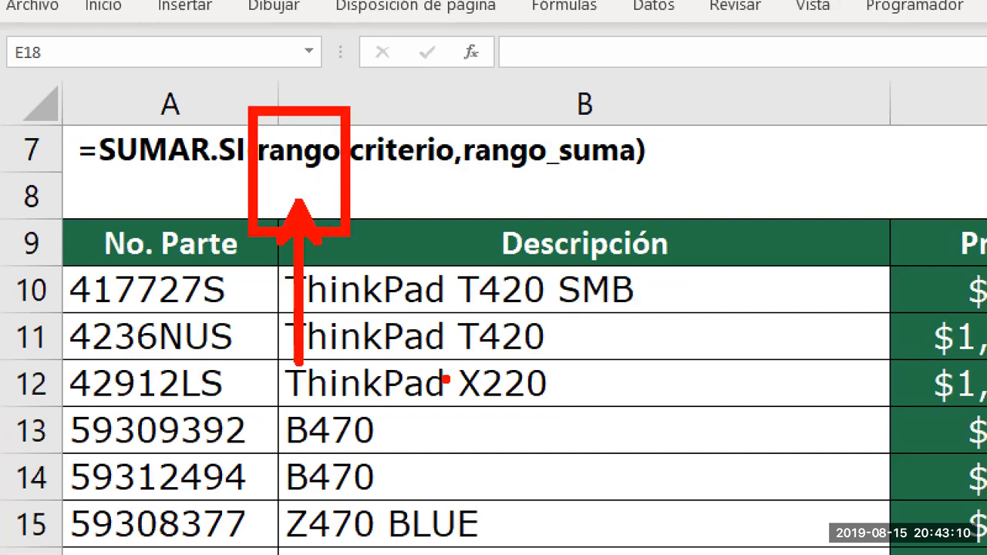
pyautogui.moveTo(352, 125)
pyautogui.mouseDown()
pyautogui.moveTo(421, 181)
pyautogui.moveTo(471, 187)
pyautogui.mouseUp()
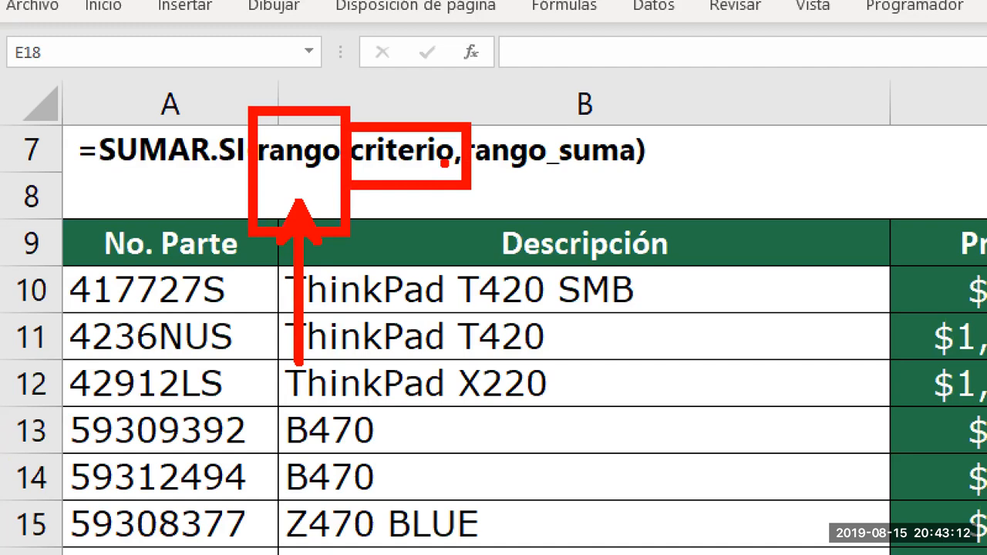
pyautogui.moveTo(417, 124)
pyautogui.mouseDown()
pyautogui.moveTo(324, 17)
pyautogui.moveTo(275, 82)
pyautogui.moveTo(304, 79)
pyautogui.moveTo(250, 77)
pyautogui.mouseUp()
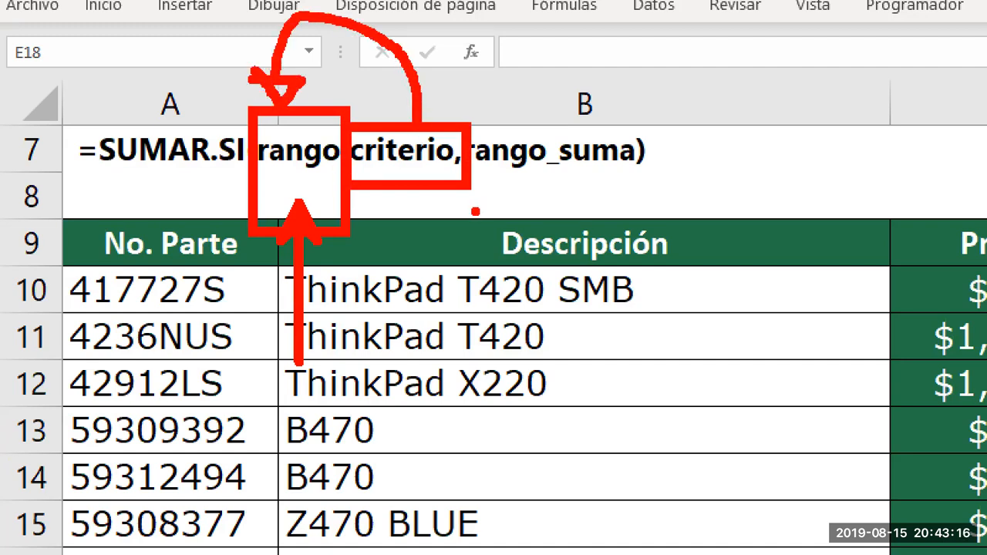
# Box rango_suma in the SUMAR.SI syntax in red with an arrow pointing to it, and clear all the marks
pyautogui.moveTo(463, 89); pyautogui.dragTo(653, 227)
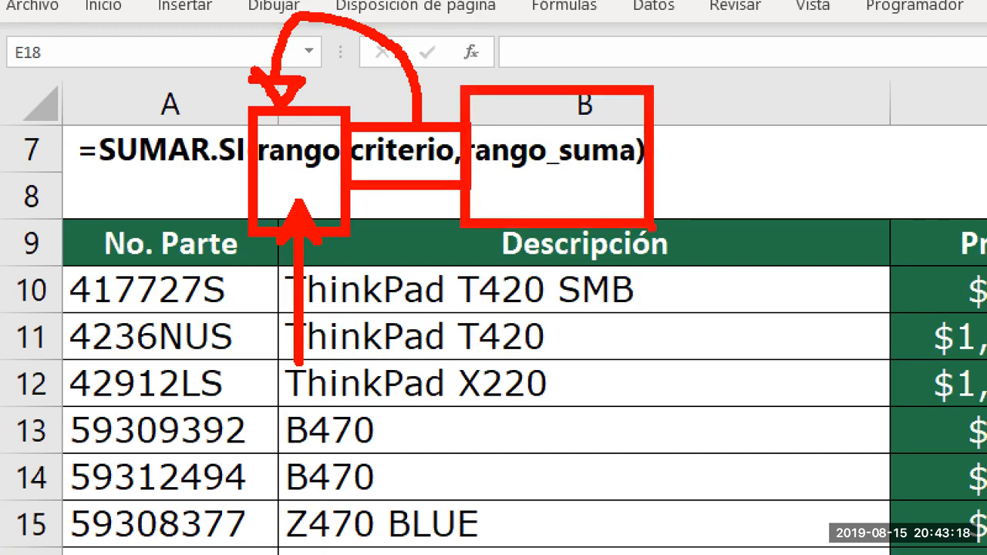
pyautogui.moveTo(626, 189); pyautogui.dragTo(747, 189)
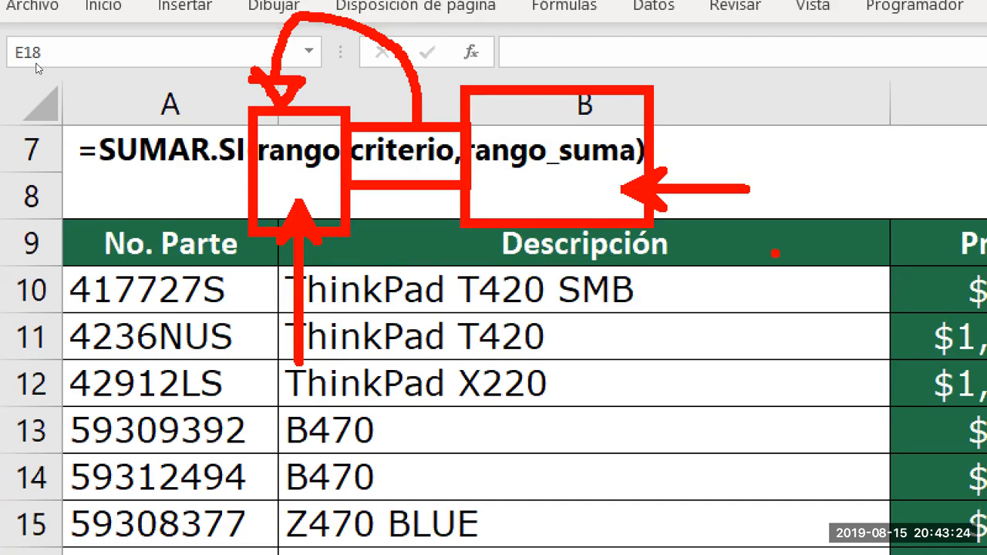
pyautogui.press('Escape')
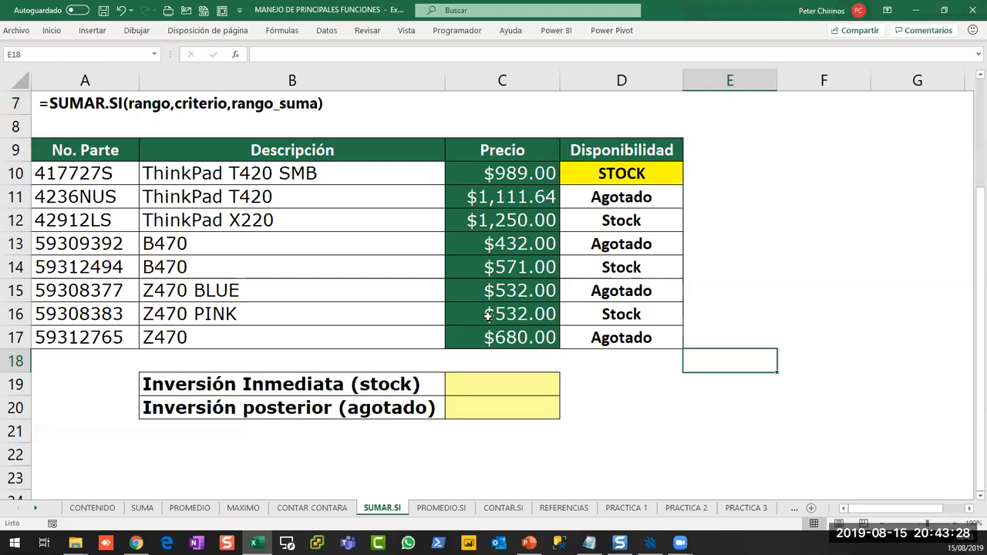
# In C19, build a SUMAR.SI formula with range D10:D17, criterion "stock" and sum range C10:C17
pyautogui.click(621, 81)
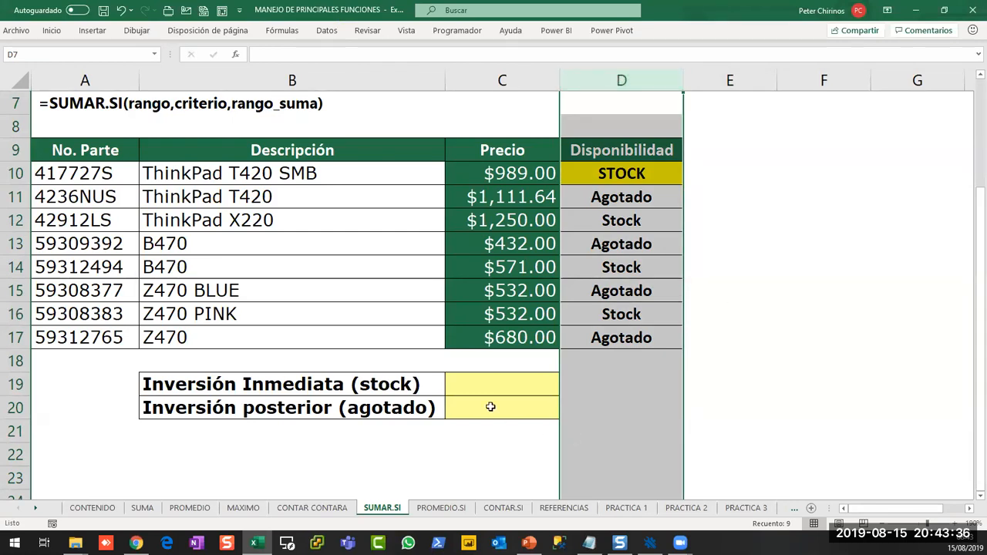
pyautogui.click(503, 387)
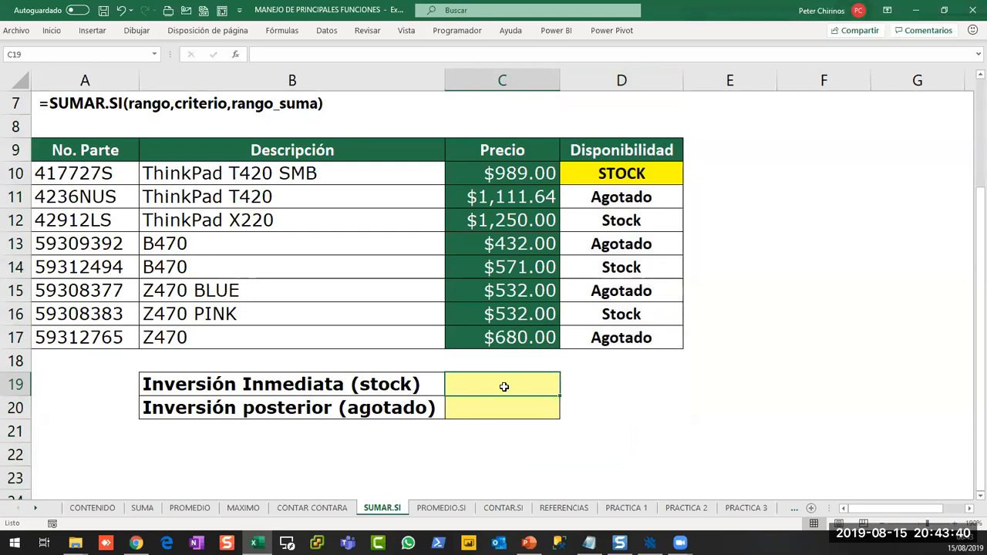
pyautogui.write('=')
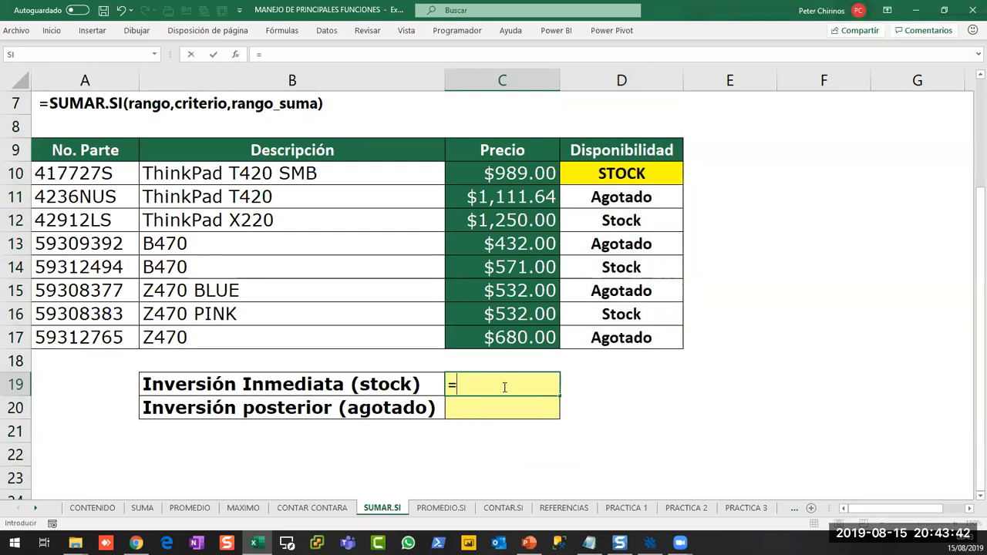
pyautogui.write('sum')
pyautogui.press('Down')
pyautogui.press('Down')
pyautogui.press('Down')
pyautogui.press('Down')
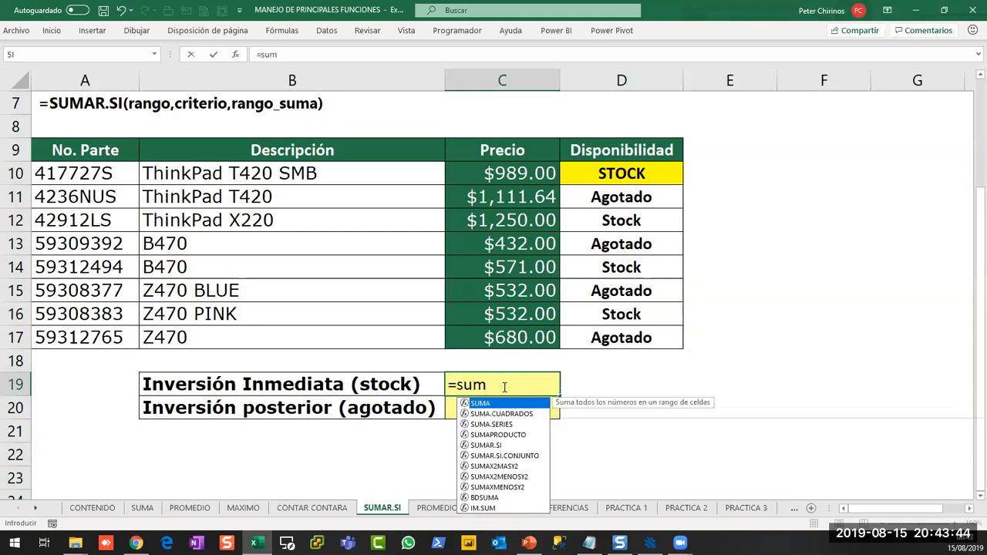
pyautogui.press('Tab')
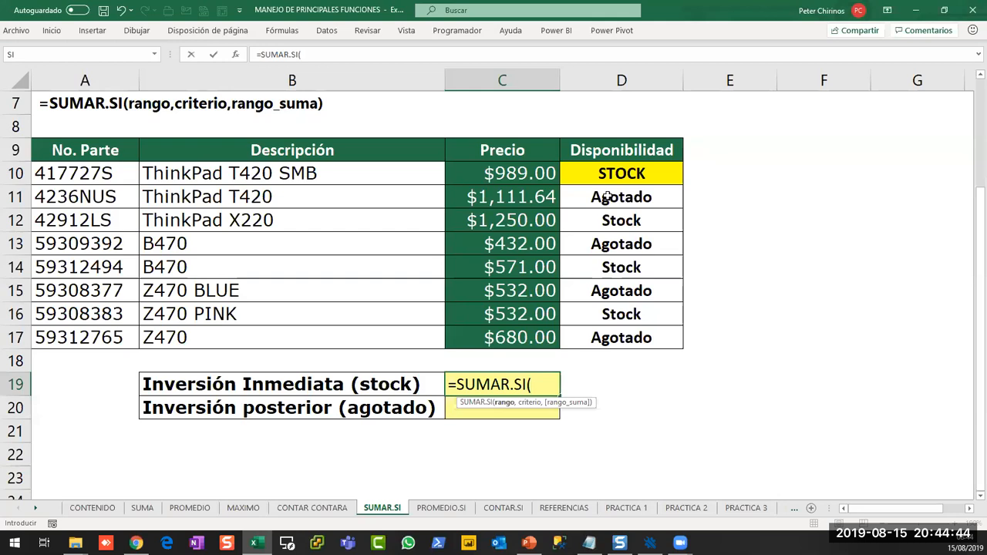
pyautogui.moveTo(617, 174); pyautogui.dragTo(617, 340)
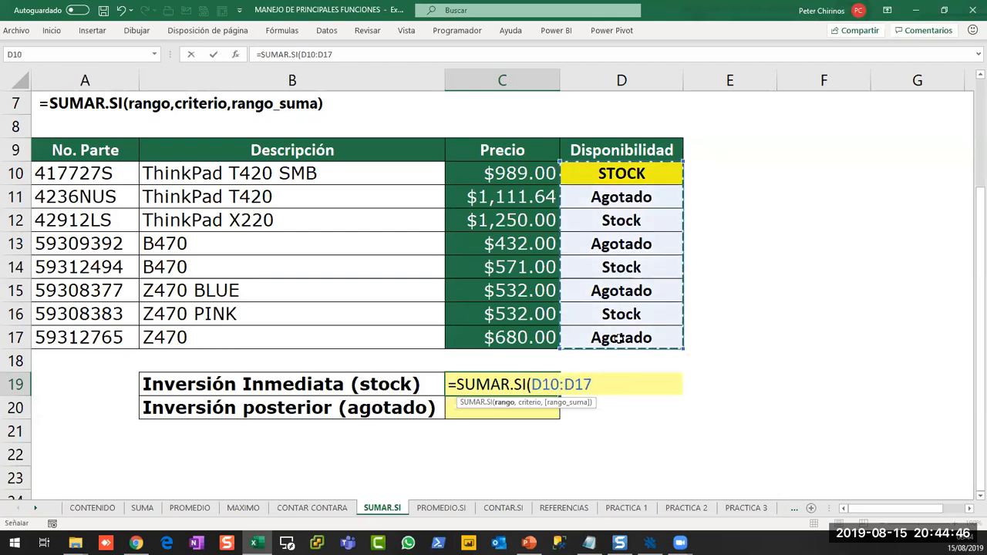
pyautogui.write(',"stoc')
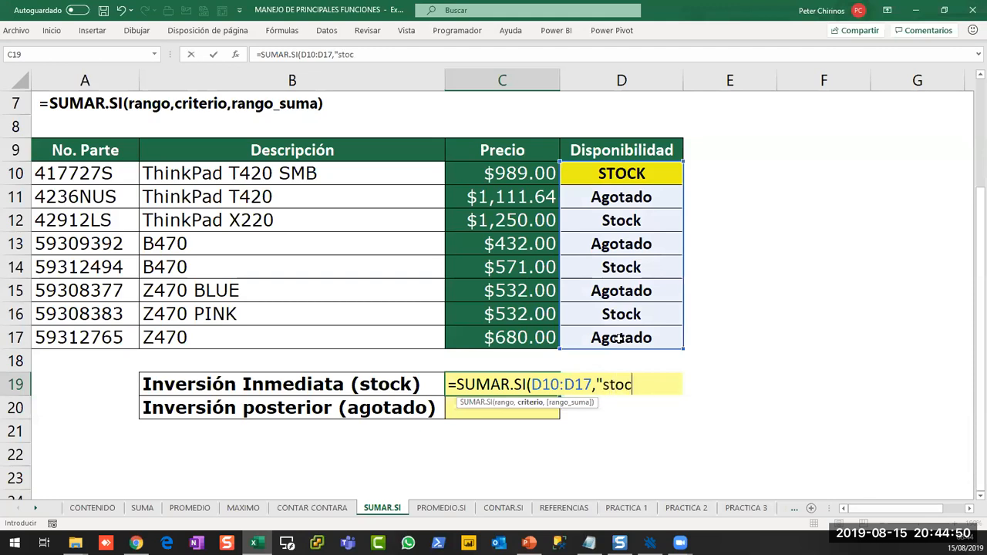
pyautogui.write('k",')
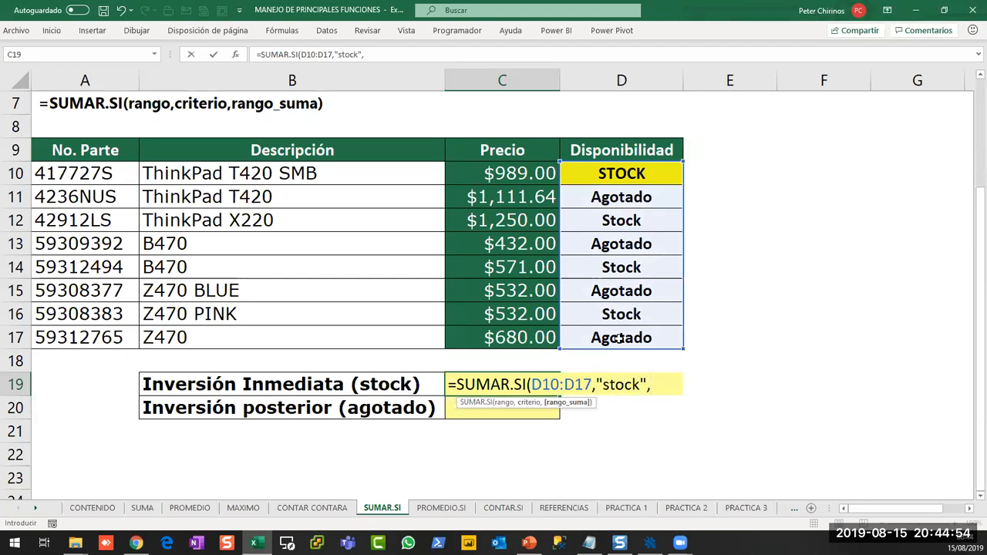
pyautogui.click(515, 178)
pyautogui.moveTo(522, 245); pyautogui.dragTo(522, 341)
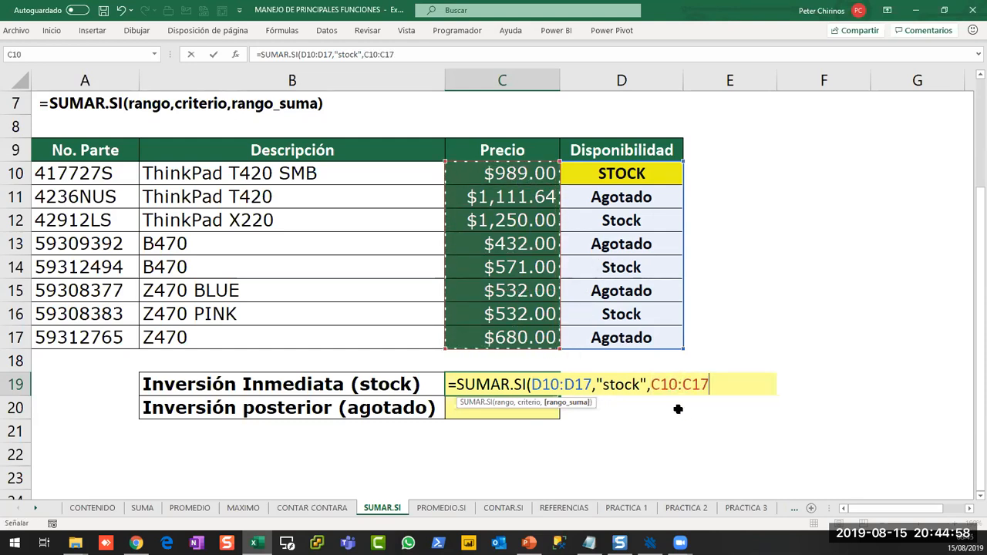
# Mark the D10:D17, "stock" and C10:C17 arguments in red one at a time, clear the marks, and enter the C19 formula
pyautogui.moveTo(523, 364); pyautogui.dragTo(598, 430)
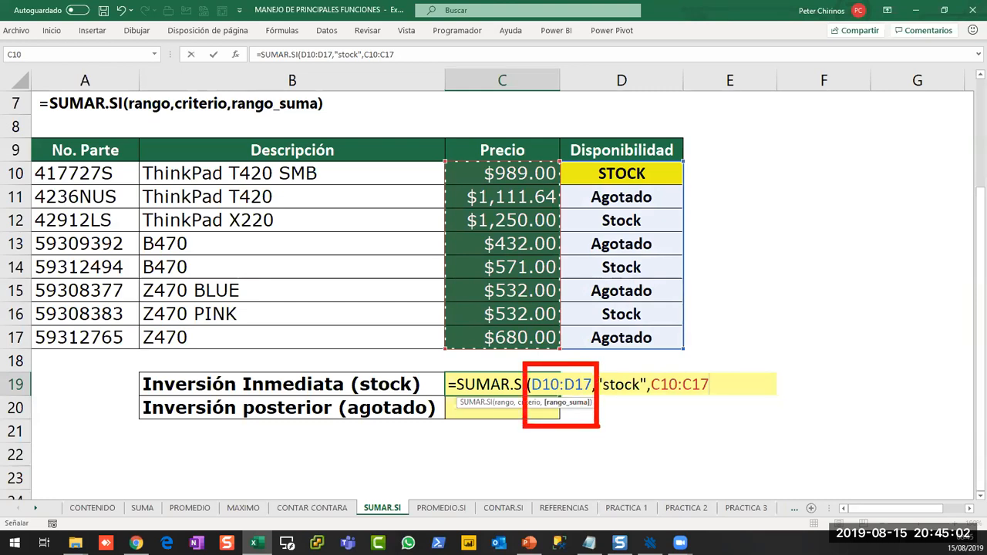
pyautogui.press('e')
pyautogui.moveTo(593, 367)
pyautogui.mouseDown()
pyautogui.moveTo(628, 404)
pyautogui.moveTo(648, 408)
pyautogui.moveTo(632, 436)
pyautogui.moveTo(568, 413)
pyautogui.moveTo(562, 419)
pyautogui.moveTo(580, 412)
pyautogui.mouseUp()
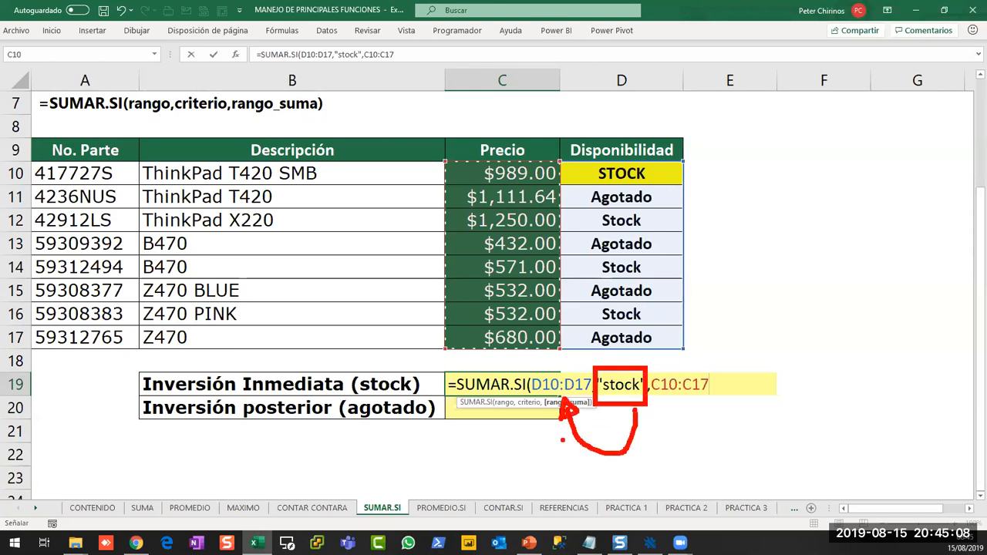
pyautogui.press('e')
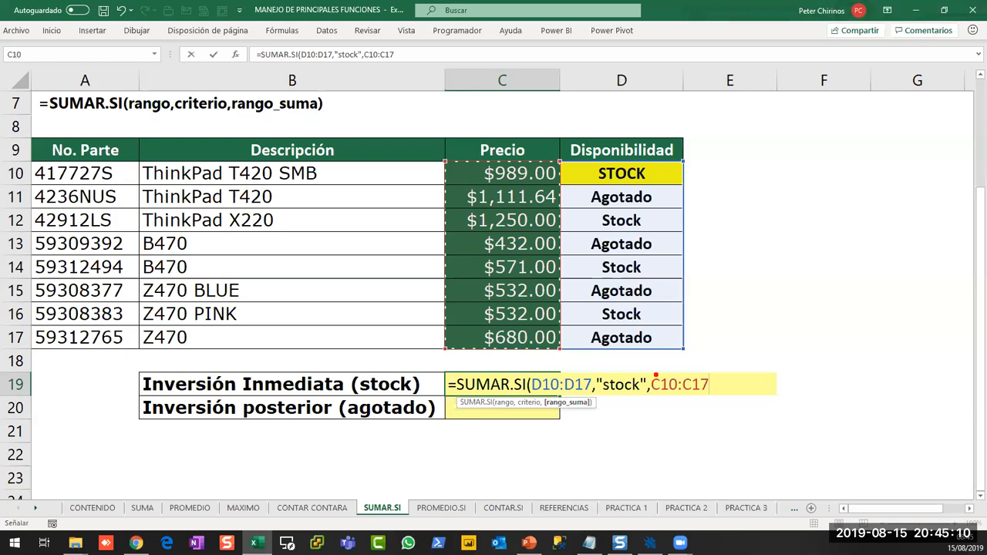
pyautogui.moveTo(645, 367)
pyautogui.mouseDown()
pyautogui.moveTo(698, 404)
pyautogui.moveTo(725, 406)
pyautogui.mouseUp()
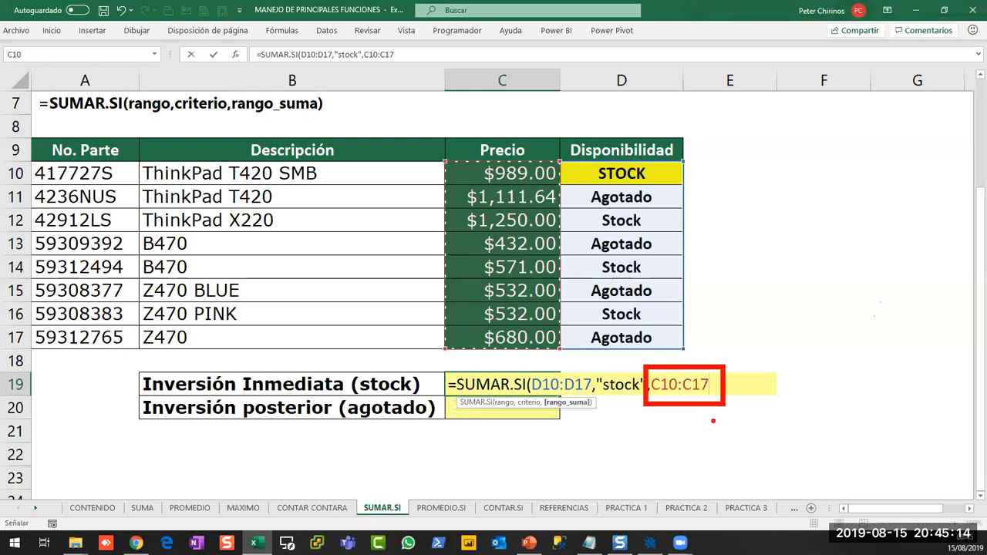
pyautogui.press('Escape')
pyautogui.press('Return')
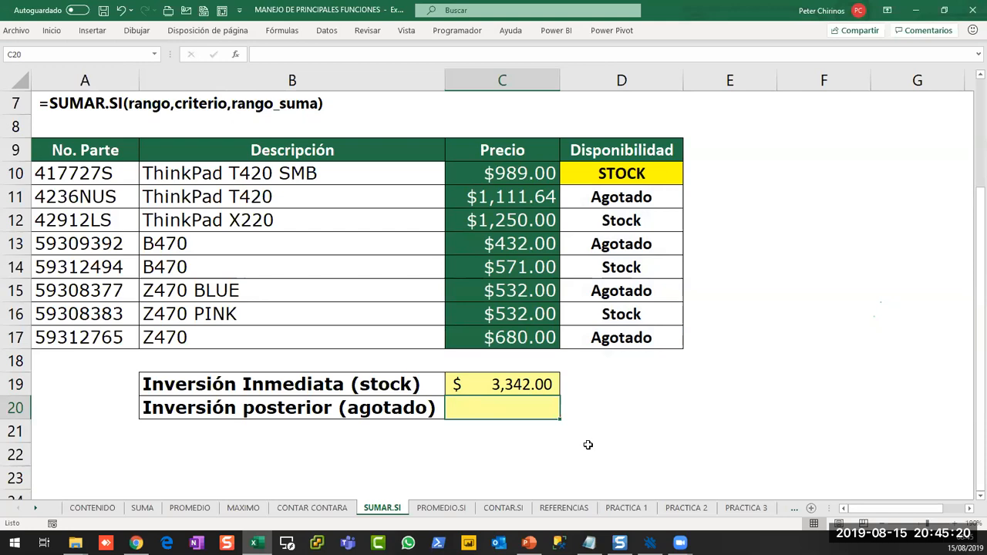
# In C20, enter a SUMAR.SI formula with range D10:D17, criterion "agotado" and sum range C10:C17
pyautogui.write('=sumar')
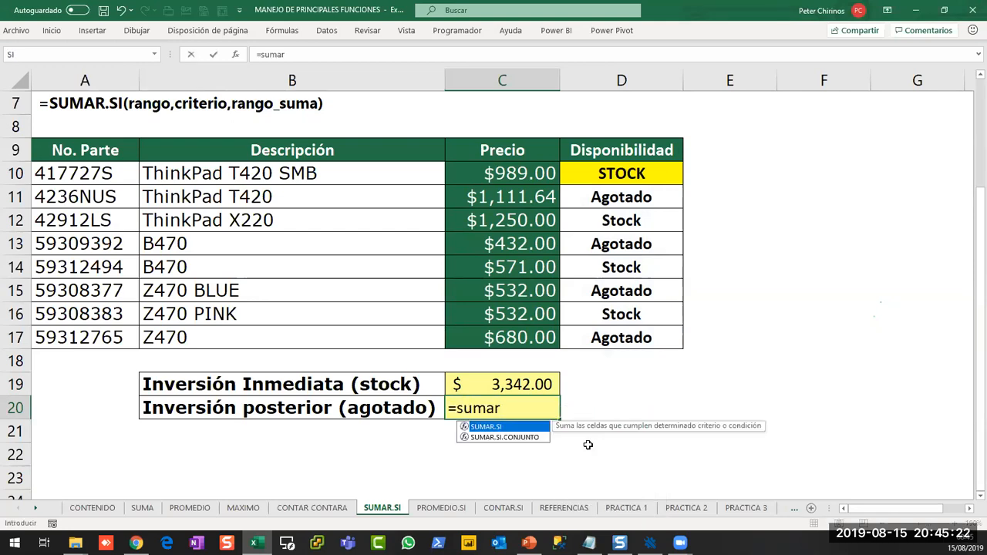
pyautogui.press('Tab')
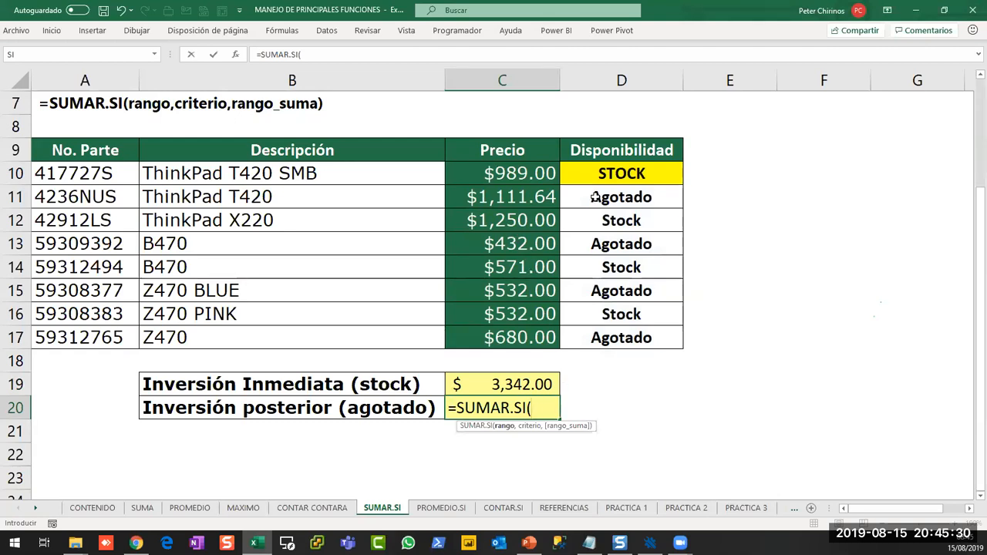
pyautogui.moveTo(606, 175); pyautogui.dragTo(612, 335)
pyautogui.write(',')
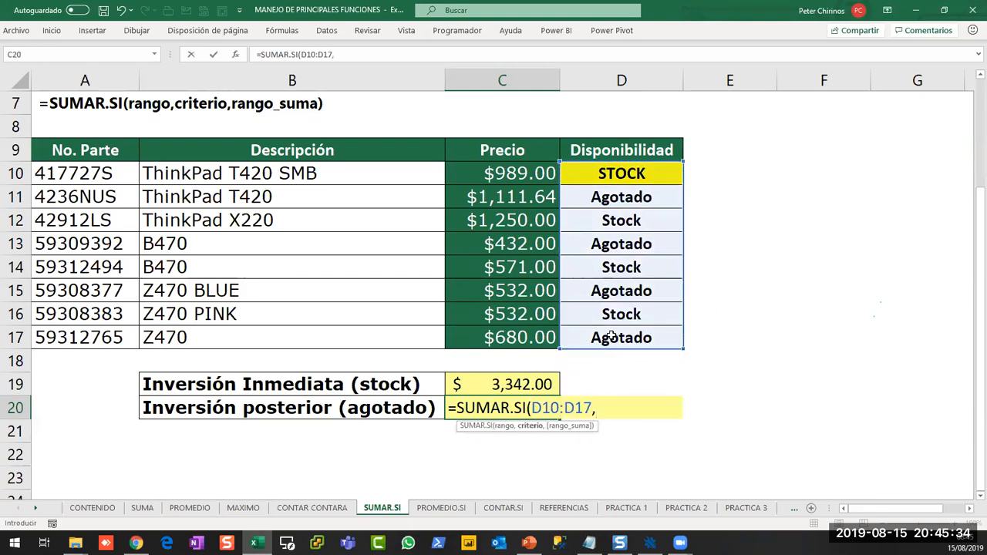
pyautogui.write('"agotado",')
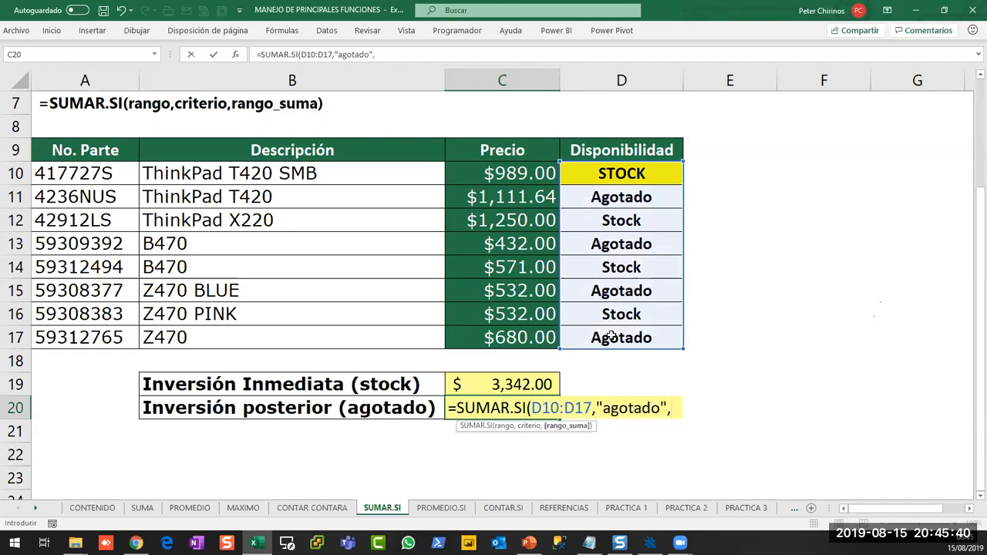
pyautogui.moveTo(542, 171); pyautogui.dragTo(528, 340)
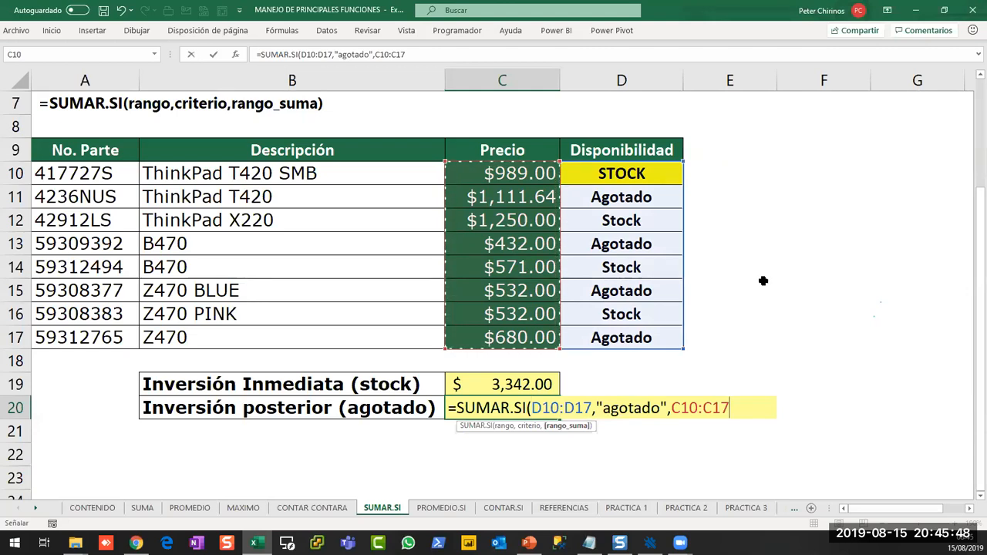
pyautogui.press('Return')
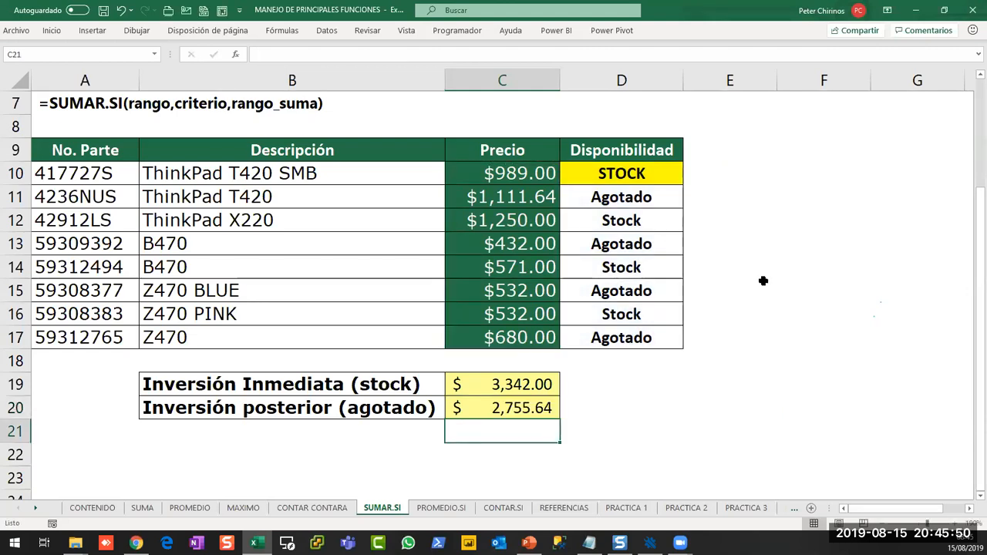
# Change the availability of the ThinkPad T420 SMB in D10 to agotado
pyautogui.click(621, 177)
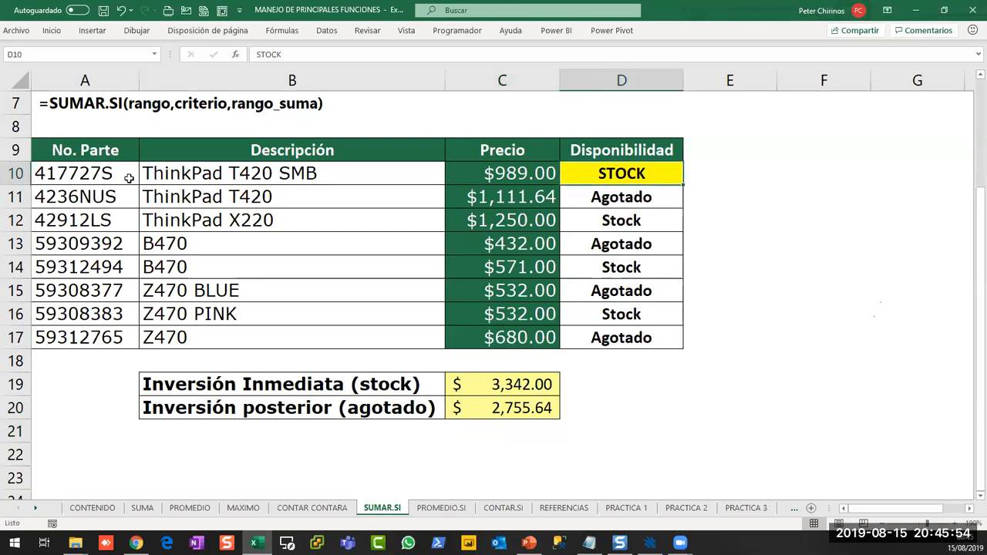
pyautogui.click(15, 173)
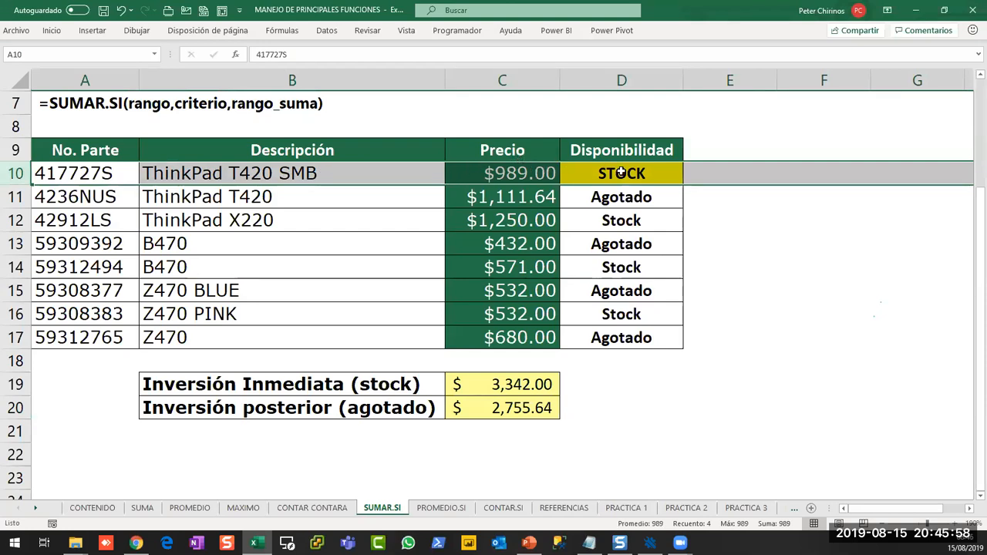
pyautogui.click(618, 171)
pyautogui.write('agotado')
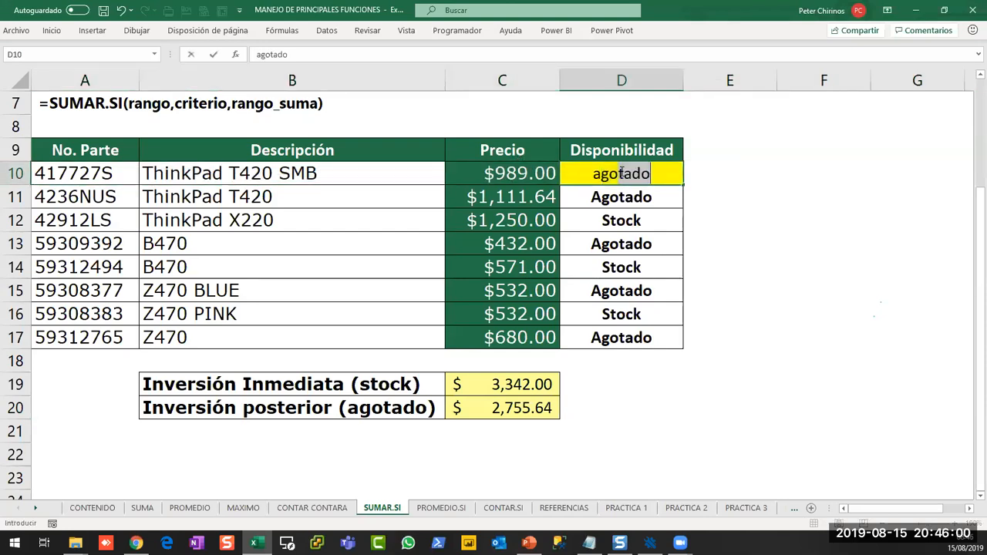
pyautogui.press('Return')
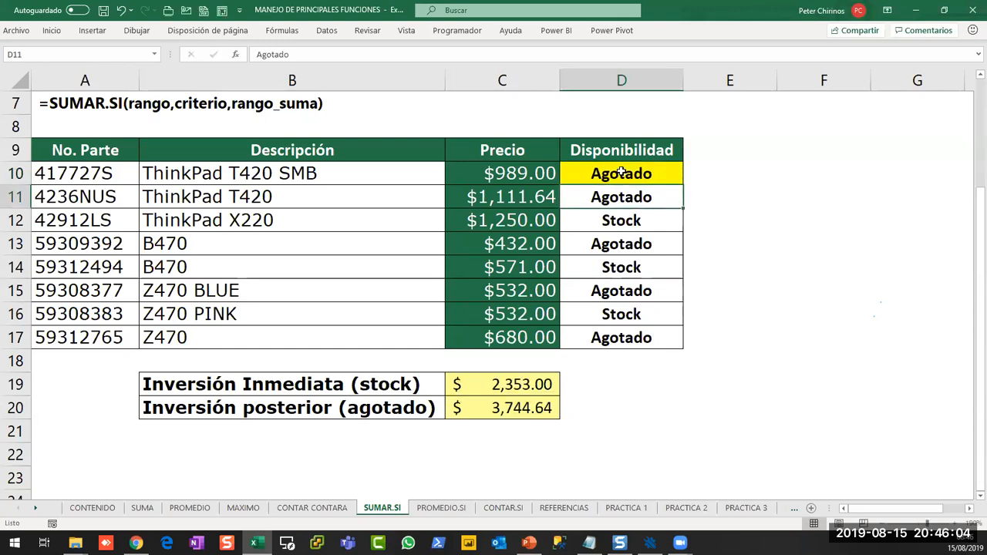
# Check the stock and agotado investment totals in C19 and C20 against the ThinkPad T420 SMB price in C10
pyautogui.click(485, 385)
pyautogui.click(489, 410)
pyautogui.click(498, 384)
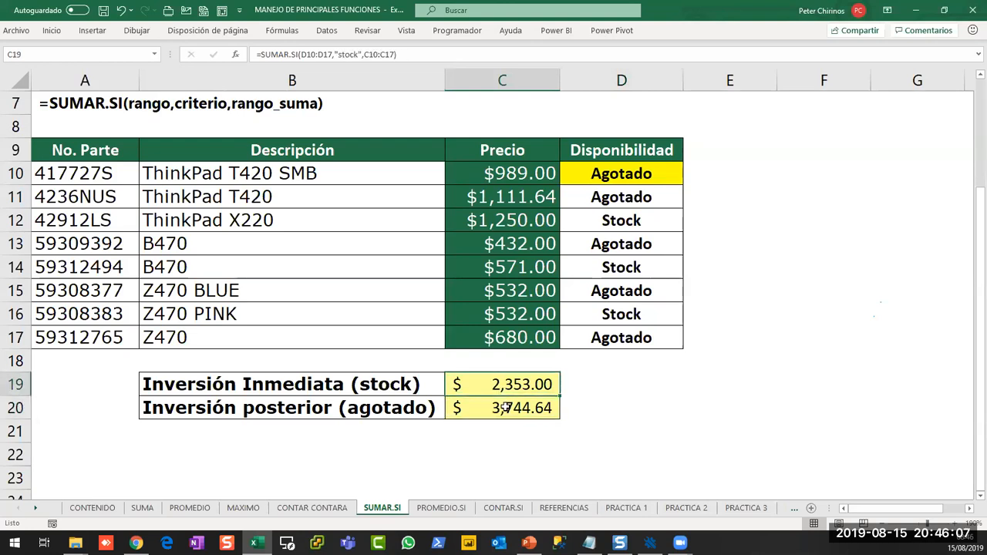
pyautogui.click(509, 172)
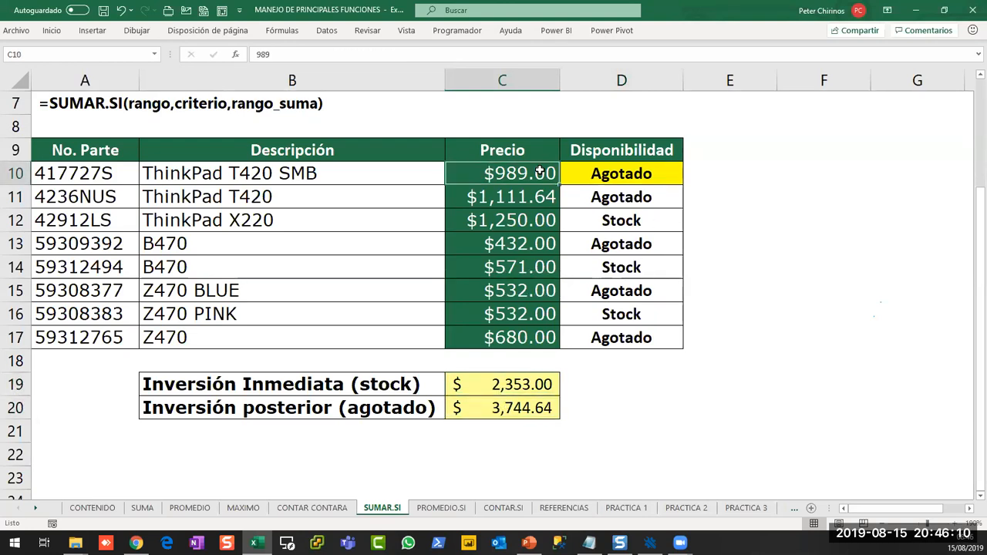
pyautogui.click(509, 407)
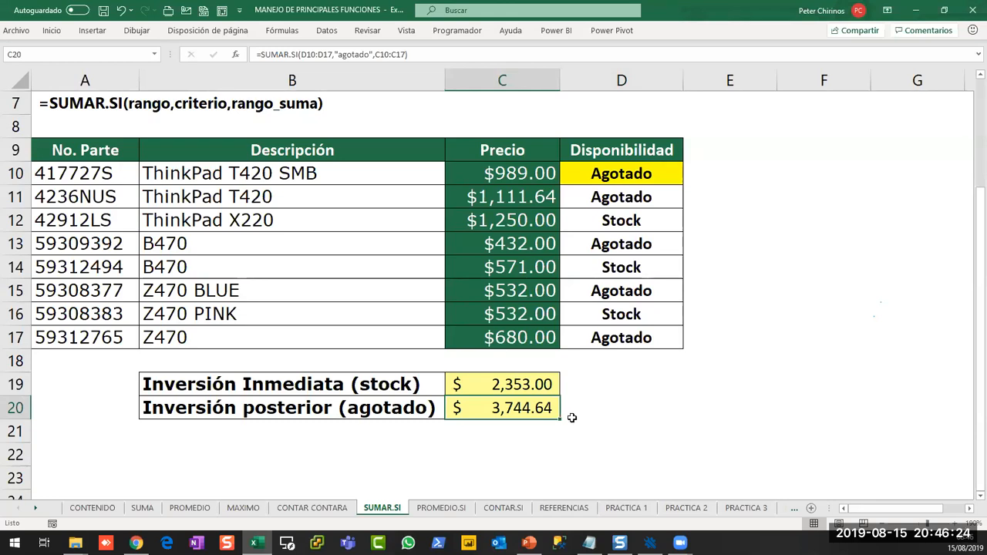
# Go to the PROMEDIO.SI sheet and examine its syntax and exercise table
pyautogui.click(454, 509)
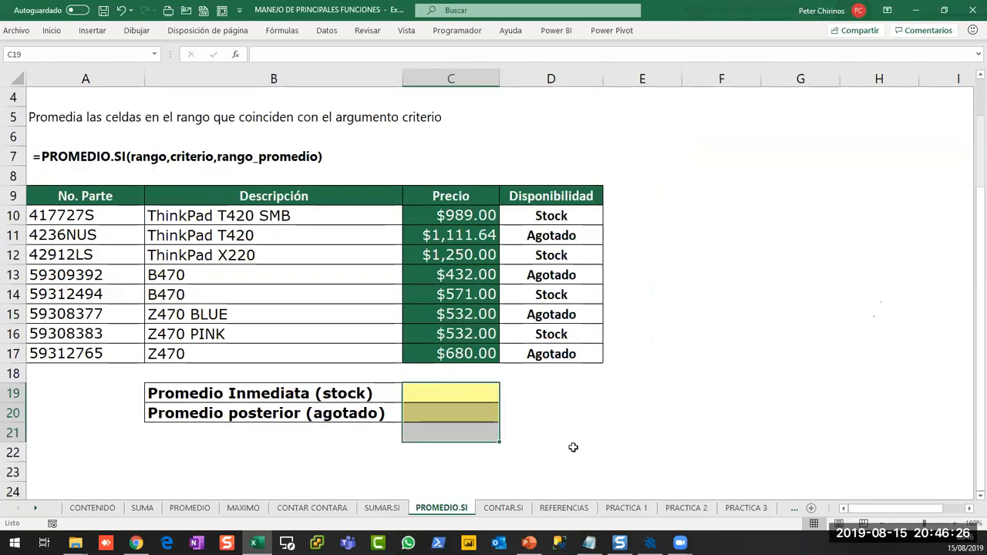
pyautogui.click(573, 449)
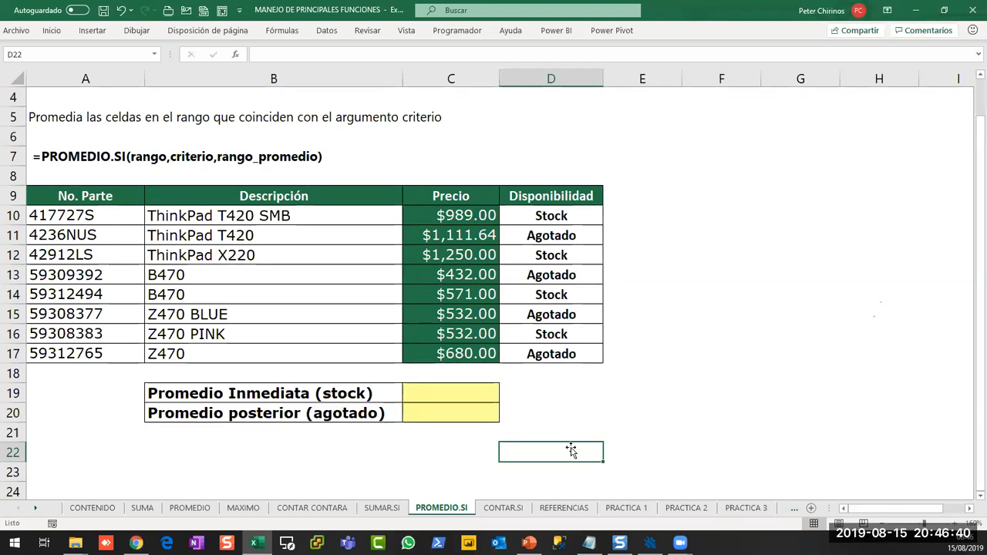
# Return to the SUMAR.SI sheet, box the Disponibilidad values D10:D17 in red and draw a red X beside them
pyautogui.click(401, 509)
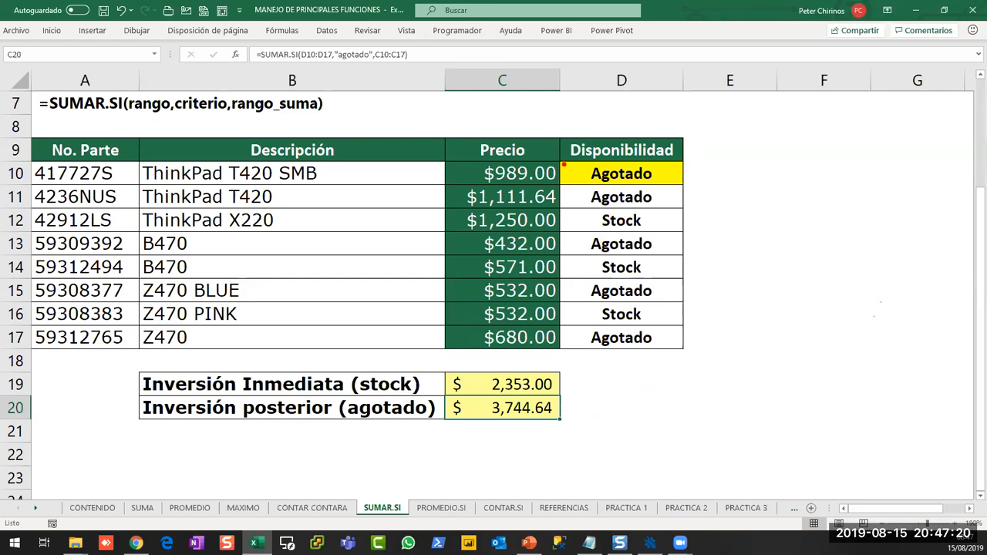
pyautogui.moveTo(557, 152)
pyautogui.mouseDown()
pyautogui.moveTo(595, 264)
pyautogui.moveTo(662, 299)
pyautogui.moveTo(693, 360)
pyautogui.mouseUp()
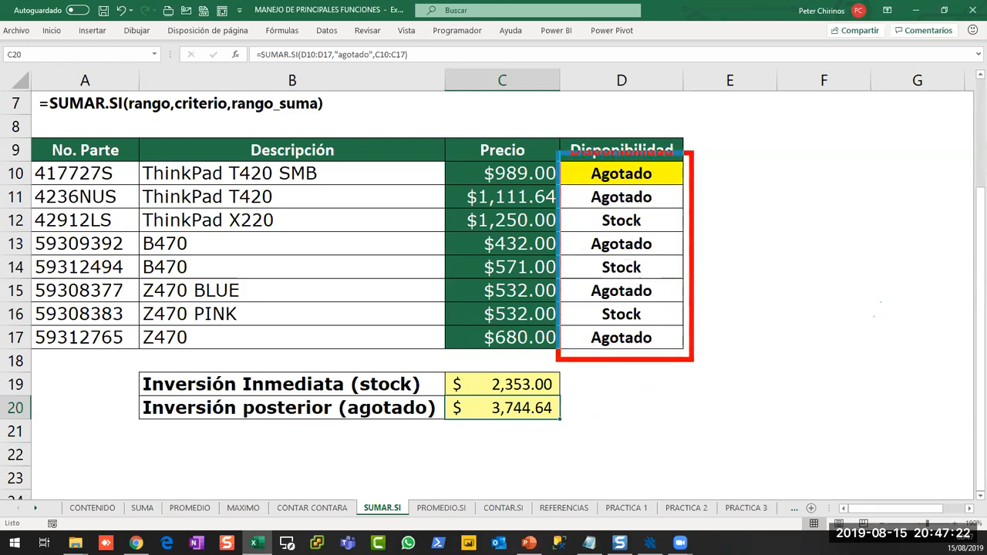
pyautogui.moveTo(704, 224)
pyautogui.mouseDown()
pyautogui.moveTo(733, 278)
pyautogui.moveTo(707, 284)
pyautogui.mouseUp()
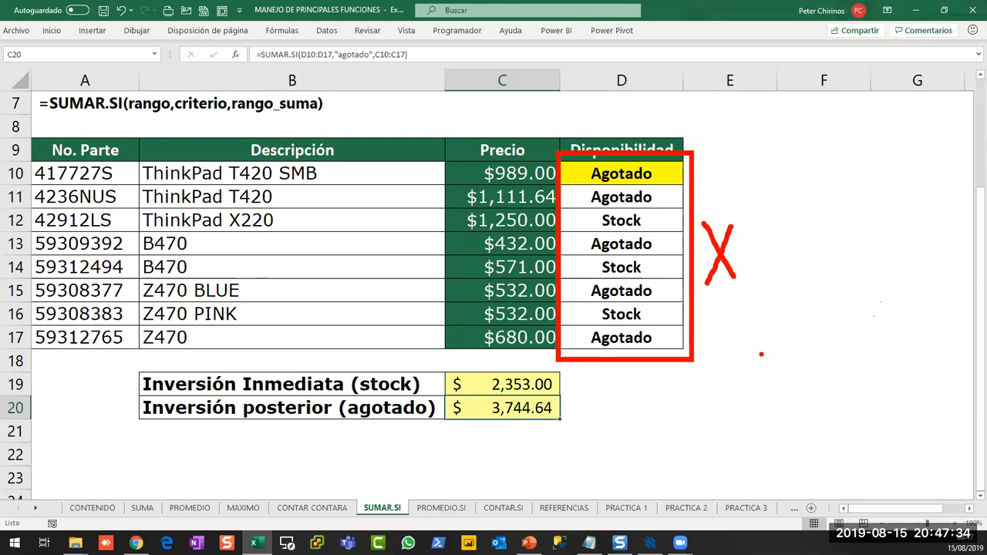
# Clear the red annotations, review the SUMAR.SI formula in C19 and undo the last availability change in D10
pyautogui.press('Escape')
pyautogui.doubleClick(510, 384)
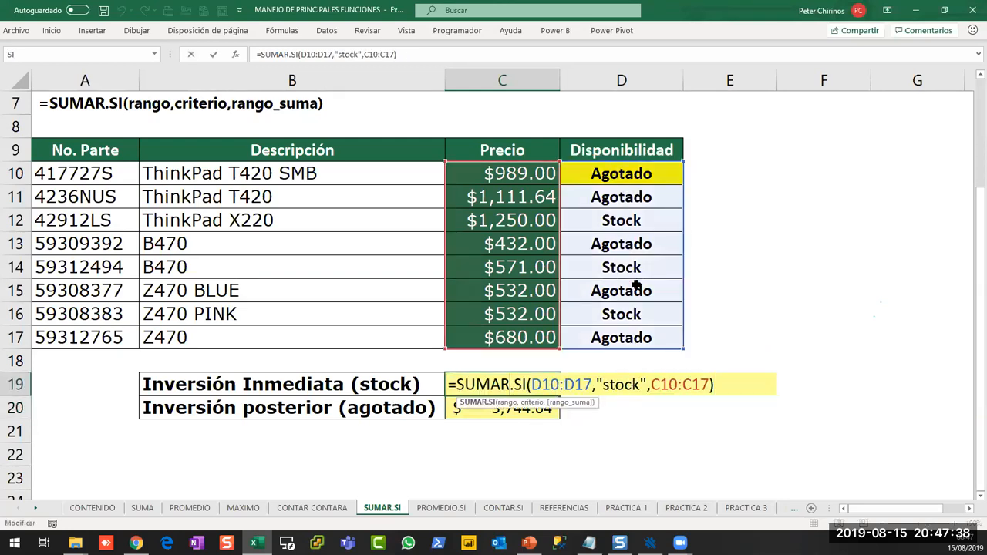
pyautogui.press('Escape')
pyautogui.hotkey('ctrl', 'z')
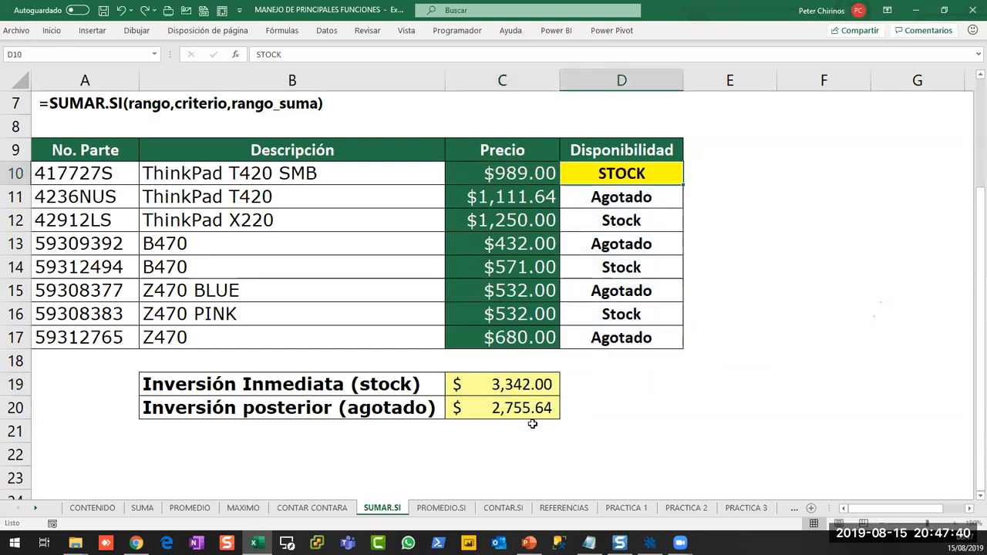
# Replace the "stock" criterion in the C19 SUMAR.SI formula with a reference to cell D10
pyautogui.doubleClick(509, 384)
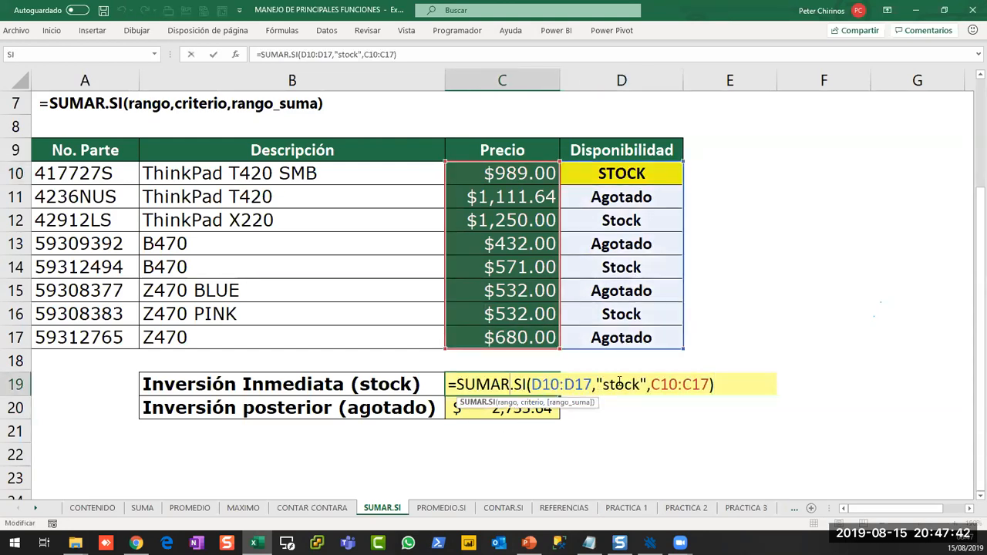
pyautogui.moveTo(597, 384); pyautogui.dragTo(648, 384)
pyautogui.press('BackSpace')
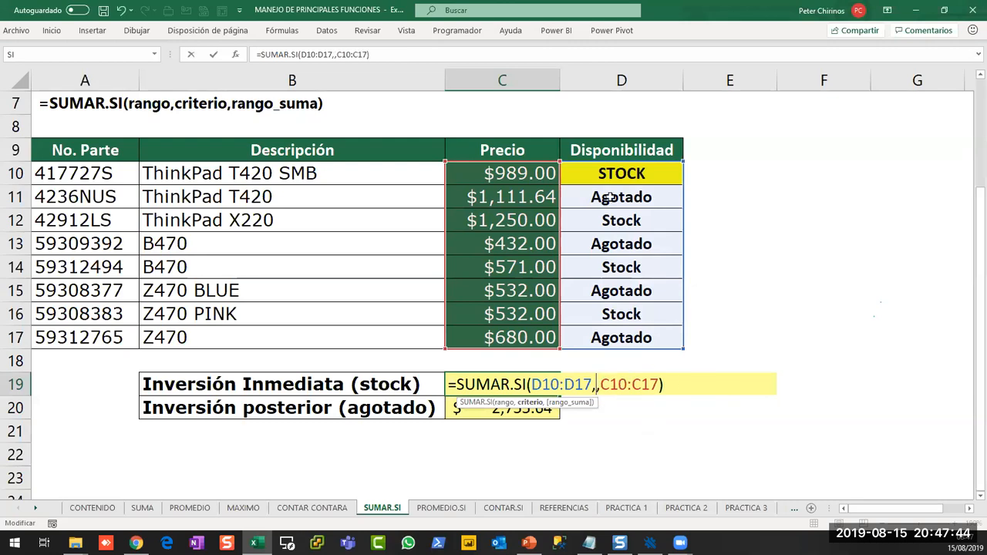
pyautogui.click(618, 176)
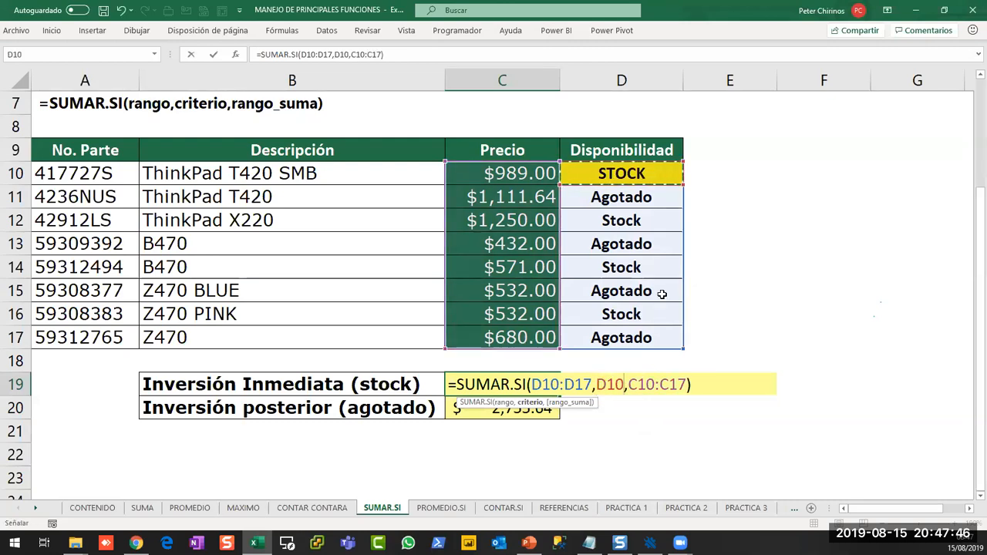
pyautogui.press('Return')
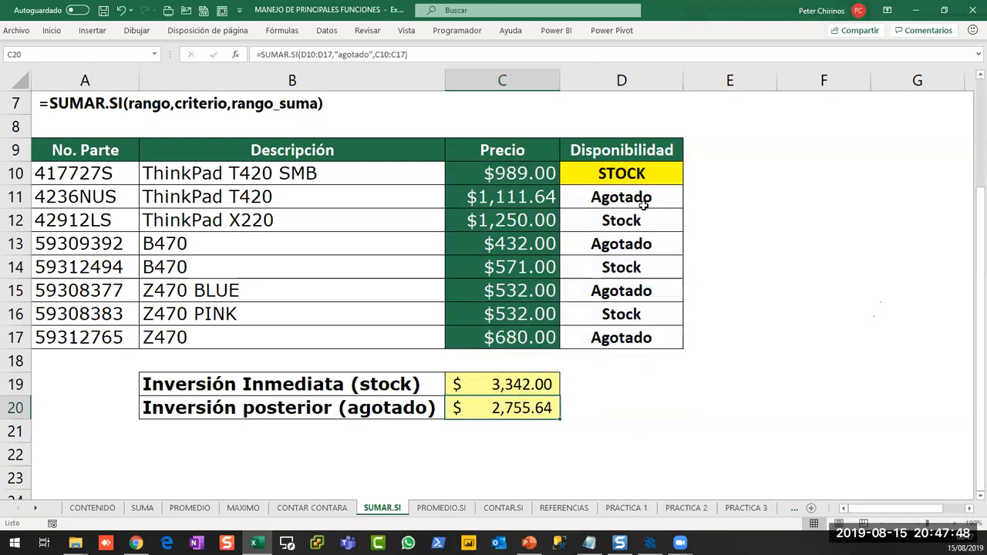
# Test the C19 formula by entering an arbitrary surname as the availability in D10, and undo that entry
pyautogui.click(633, 175)
pyautogui.write('lopez')
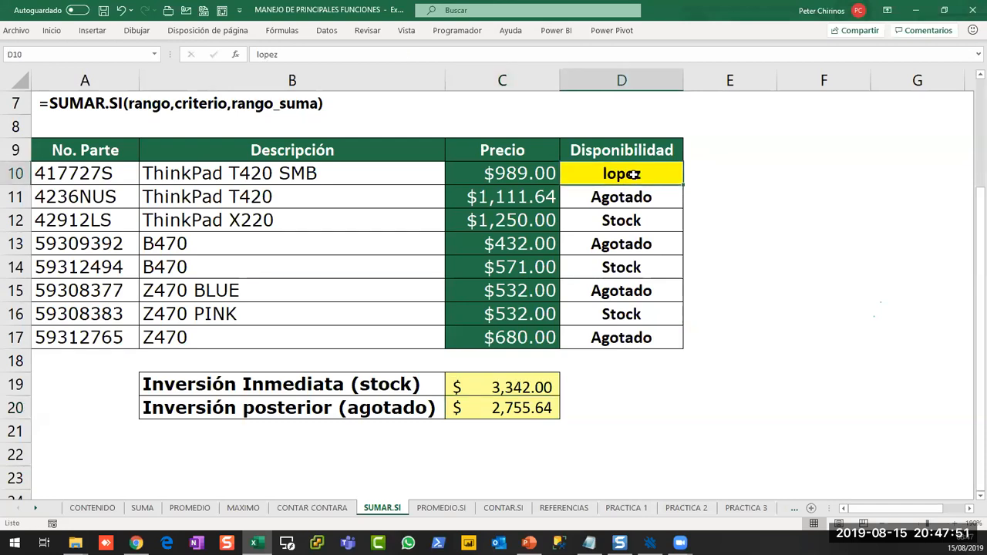
pyautogui.press('Return')
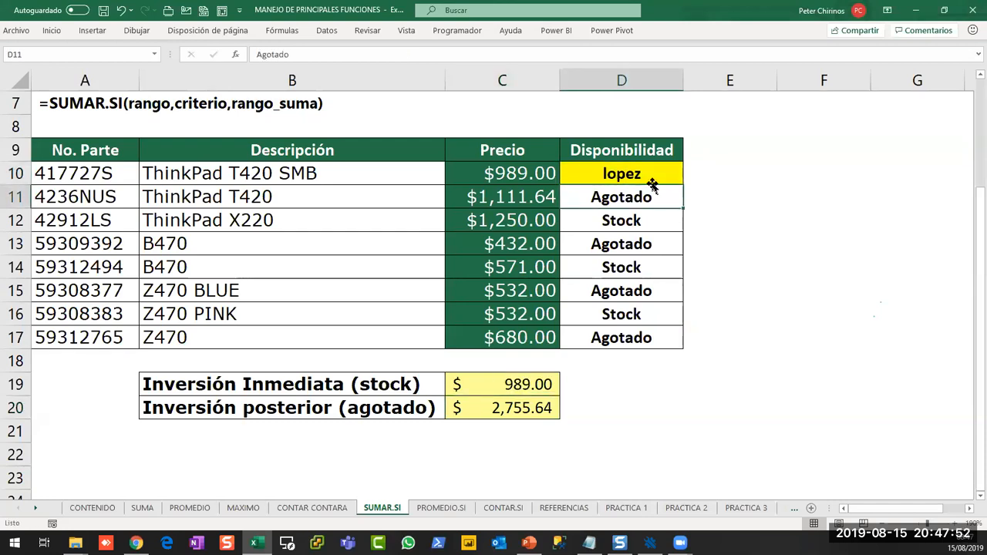
pyautogui.click(649, 184)
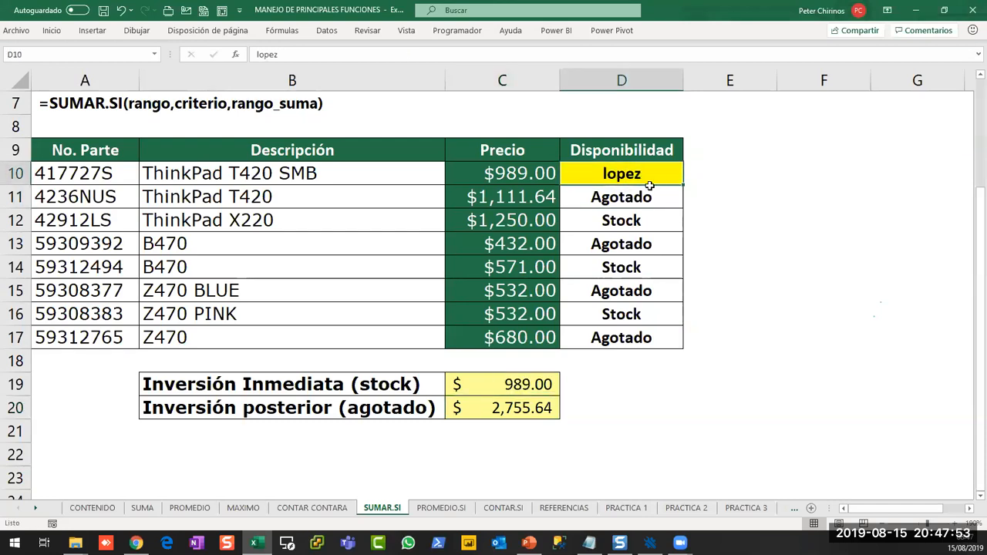
pyautogui.doubleClick(511, 385)
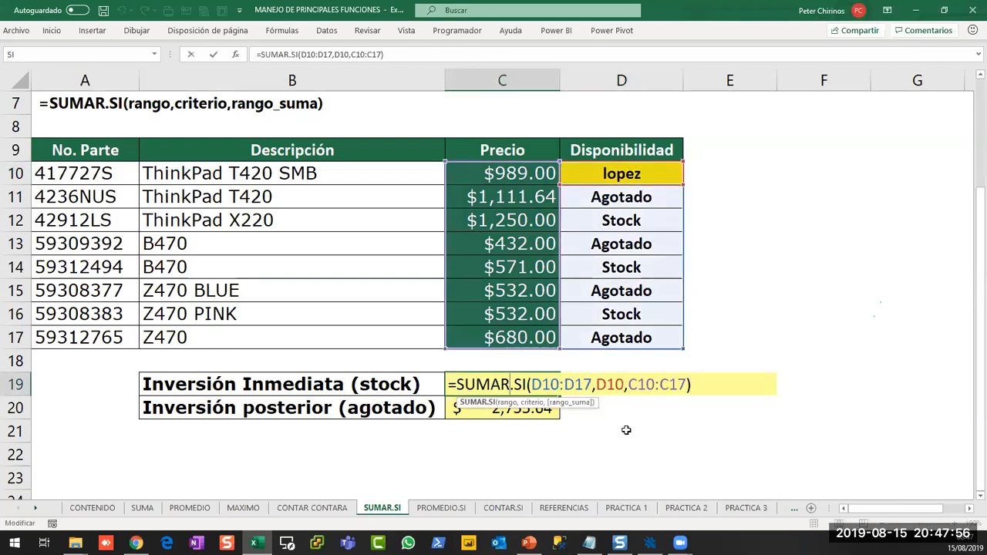
pyautogui.press('Escape')
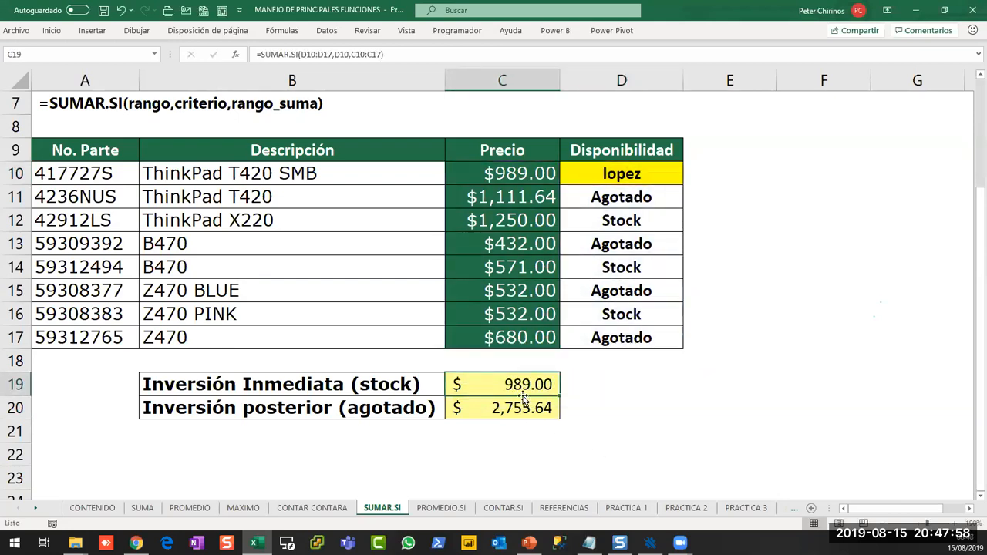
pyautogui.click(509, 176)
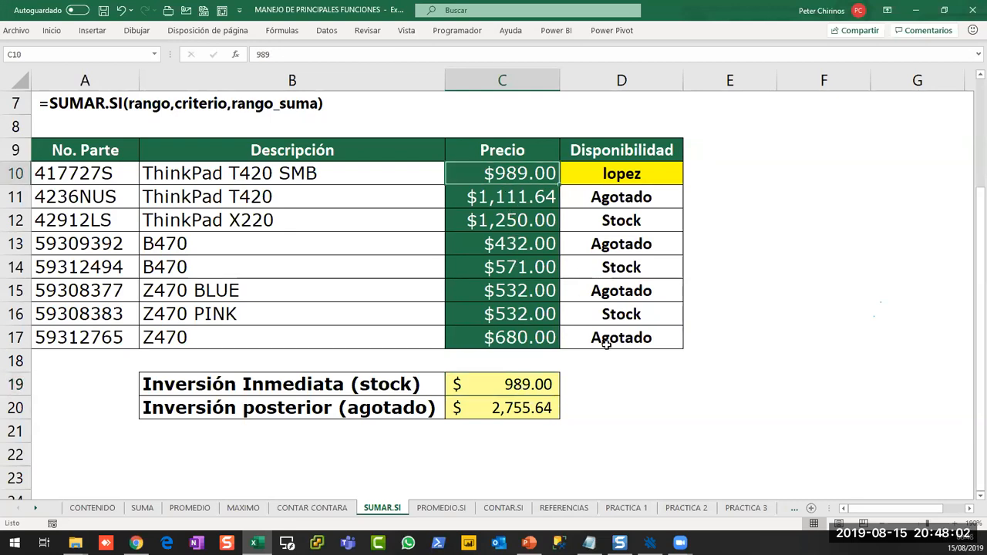
pyautogui.hotkey('ctrl', 'z')
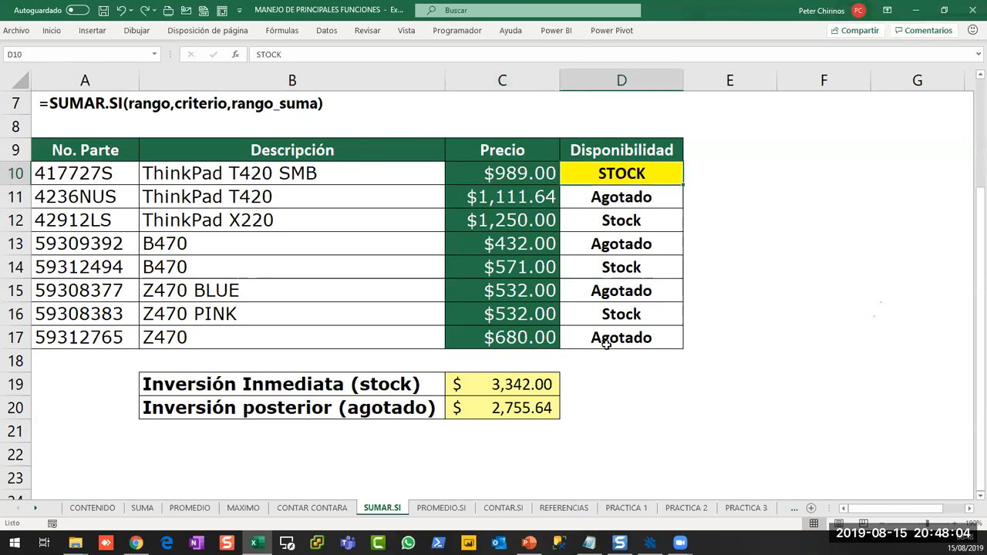
# Enter the criteria list beside the table, with stock in F11 and agotado in F12
pyautogui.click(802, 201)
pyautogui.write('srtoc')
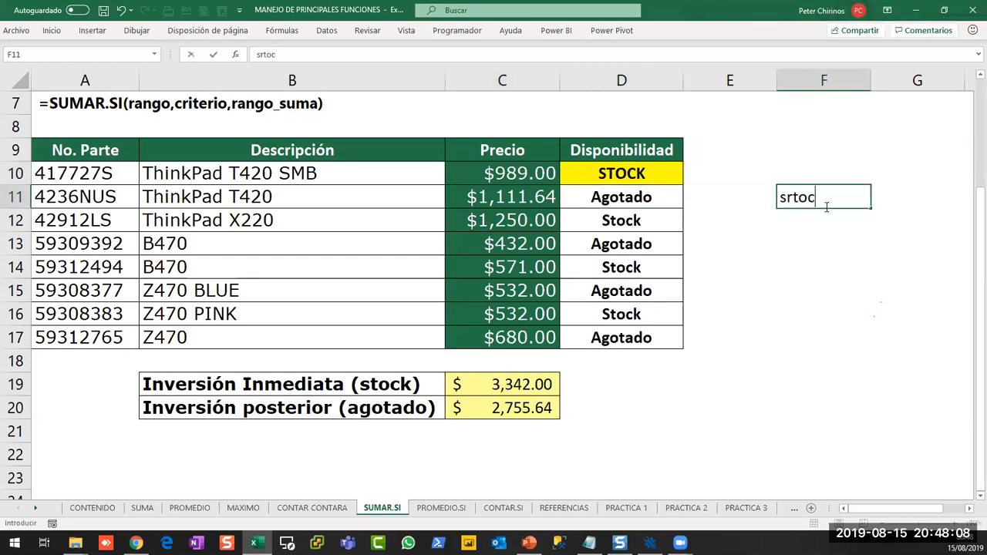
pyautogui.press('BackSpace')
pyautogui.press('BackSpace')
pyautogui.press('BackSpace')
pyautogui.press('BackSpace')
pyautogui.write('tock')
pyautogui.press('Return')
pyautogui.write('ag')
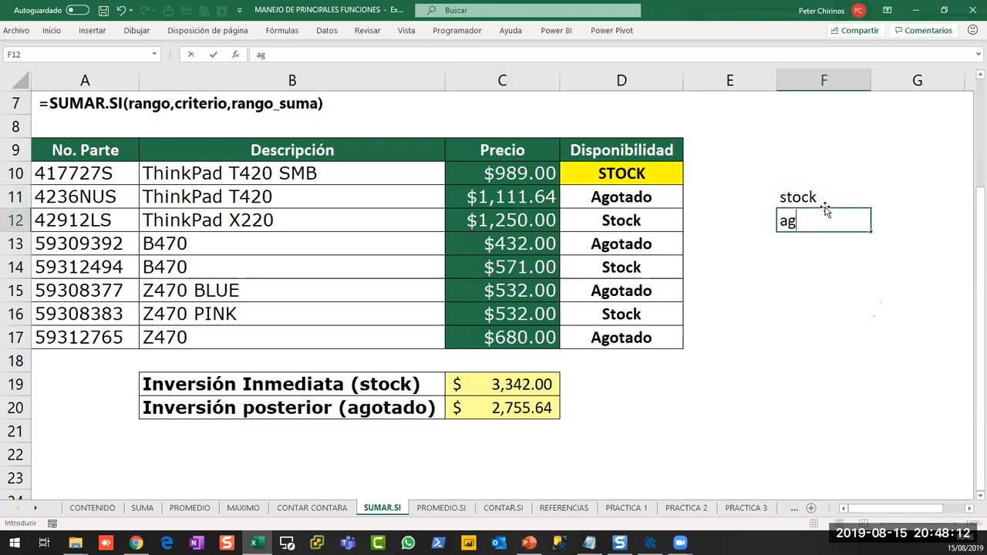
pyautogui.write('otado')
pyautogui.press('Return')
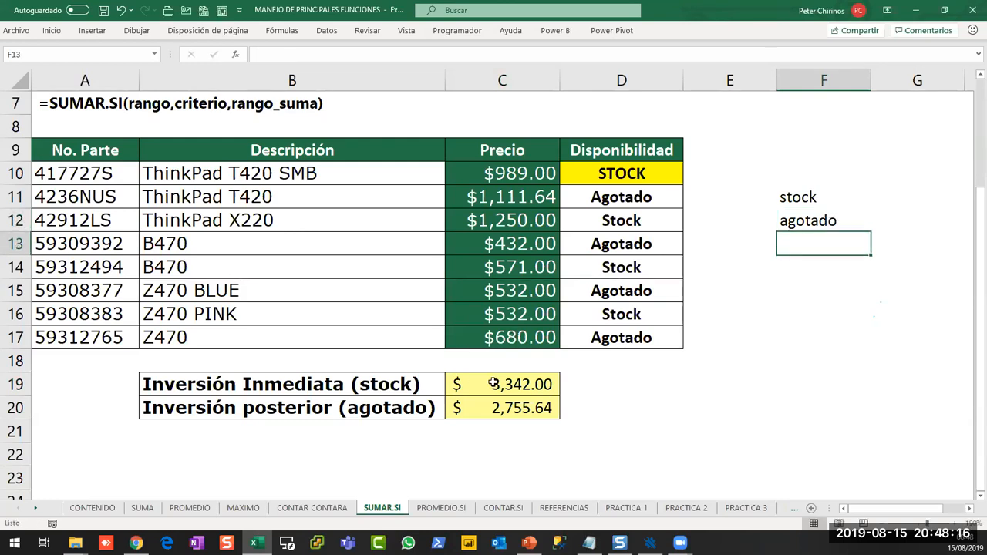
# Change the criterion of the C19 SUMAR.SI formula to a reference to cell F11
pyautogui.doubleClick(482, 384)
pyautogui.moveTo(597, 384); pyautogui.dragTo(626, 385)
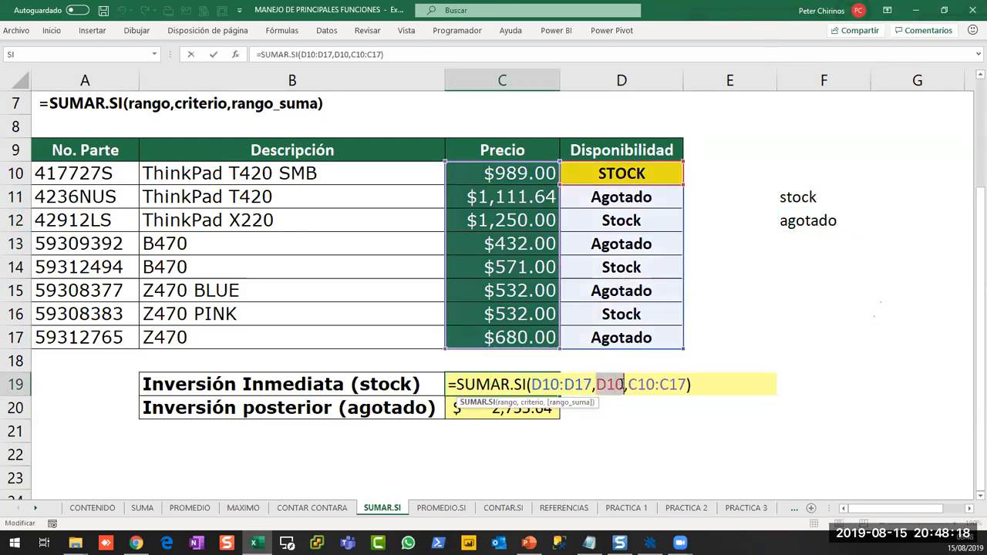
pyautogui.press('BackSpace')
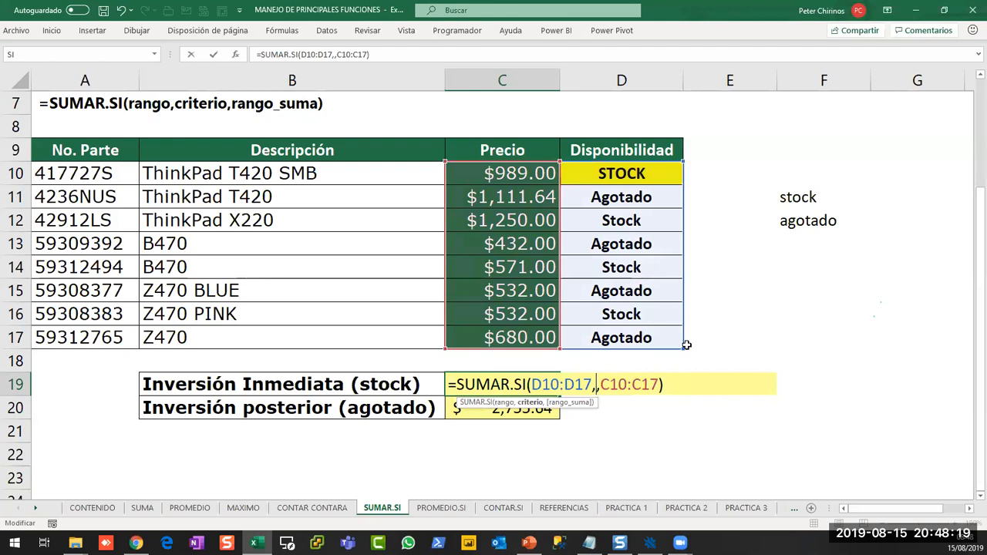
pyautogui.click(801, 203)
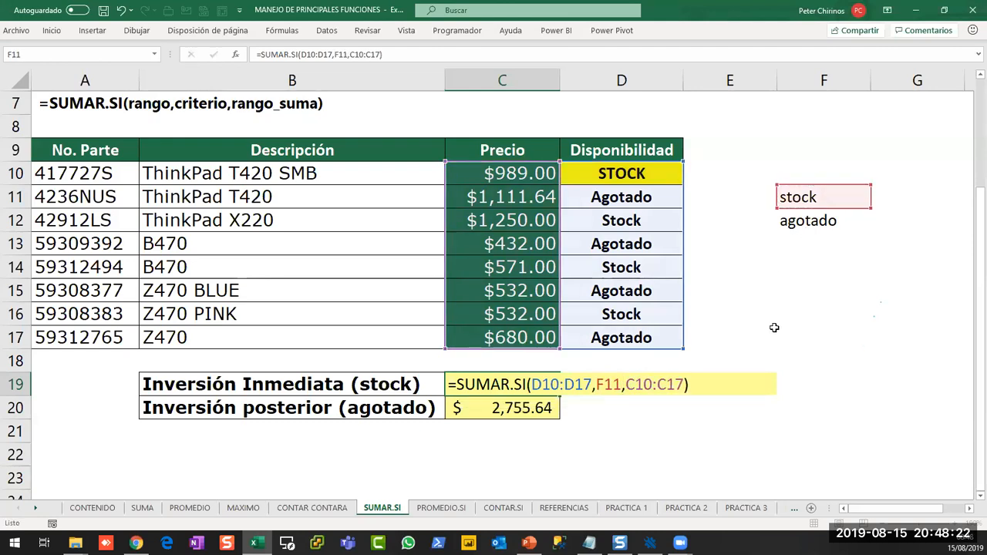
pyautogui.press('Return')
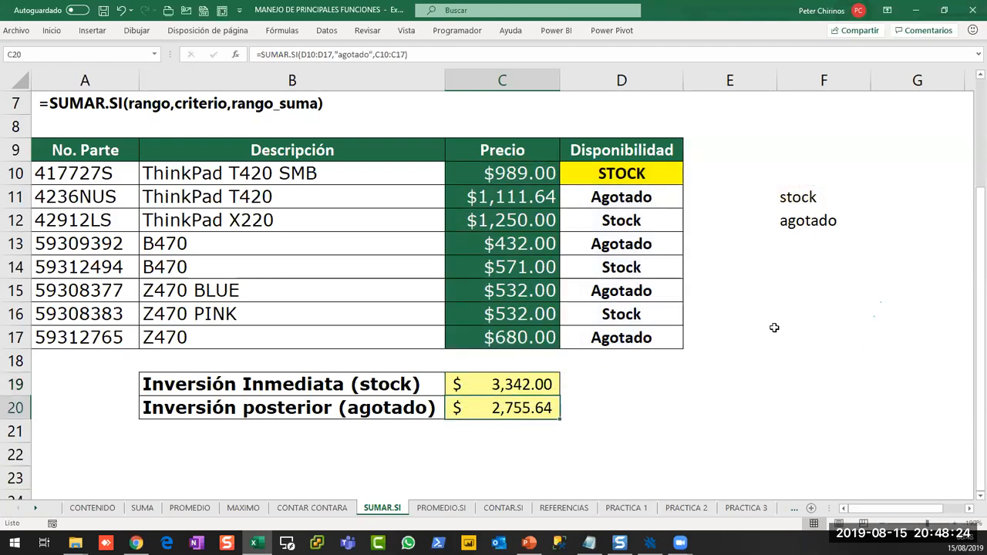
pyautogui.click(672, 381)
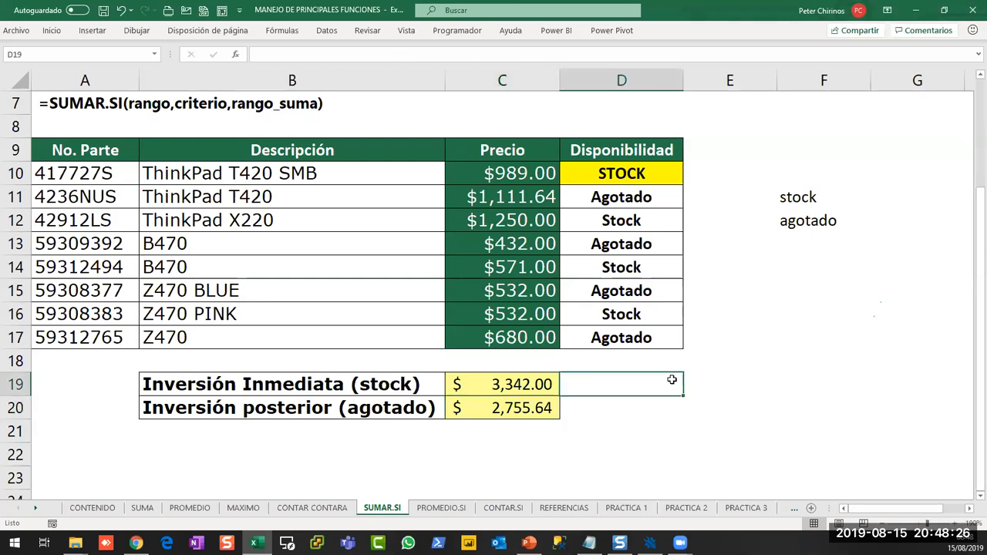
pyautogui.click(756, 366)
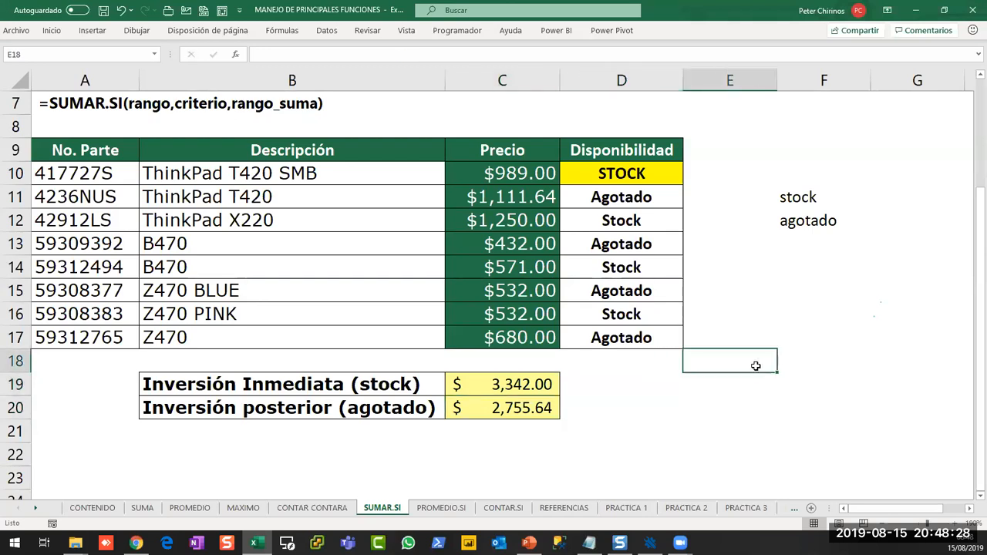
pyautogui.click(635, 386)
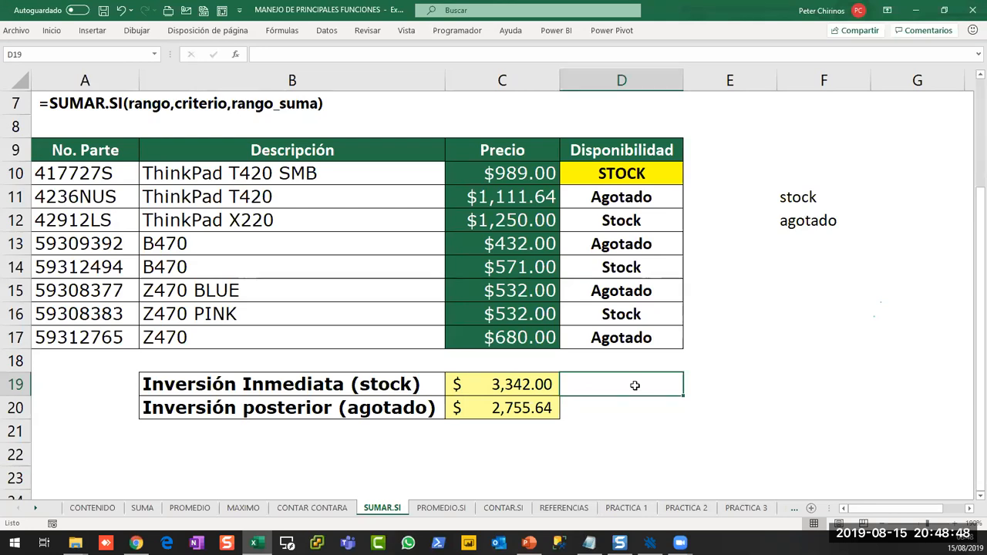
# On the PROMEDIO.SI sheet, calculate the stock average in C19 with =PROMEDIO.SI(D10:D17,"stock",C10:C17)
pyautogui.click(455, 509)
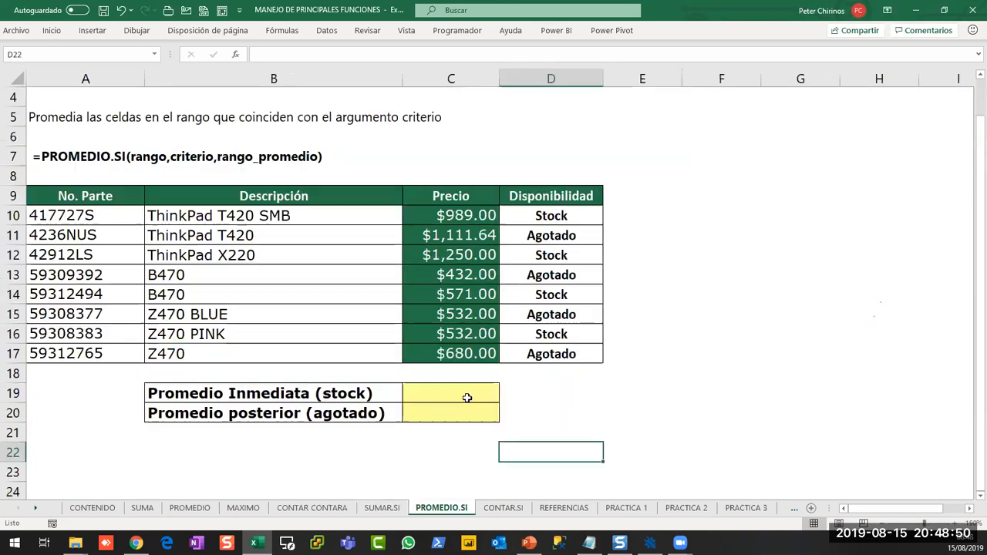
pyautogui.click(467, 396)
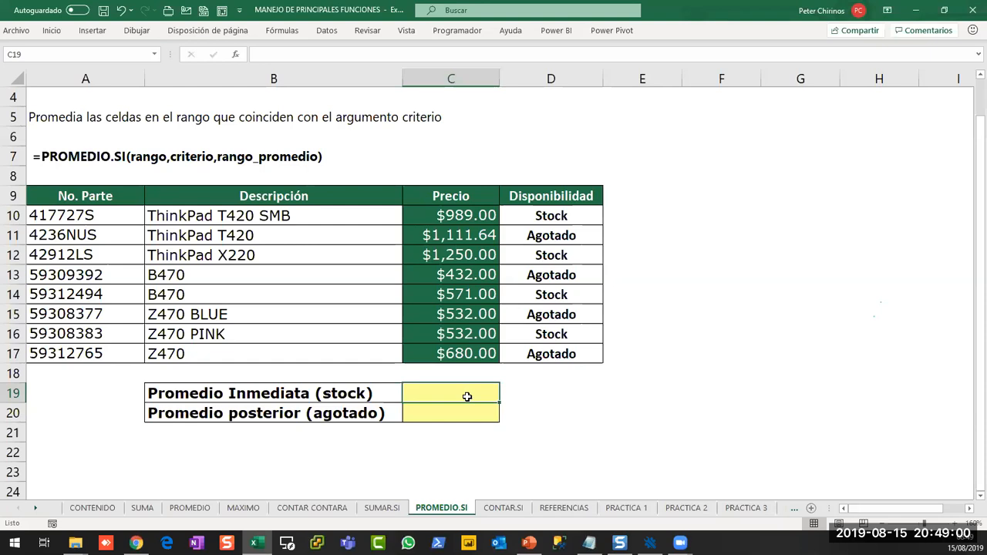
pyautogui.write('=prome')
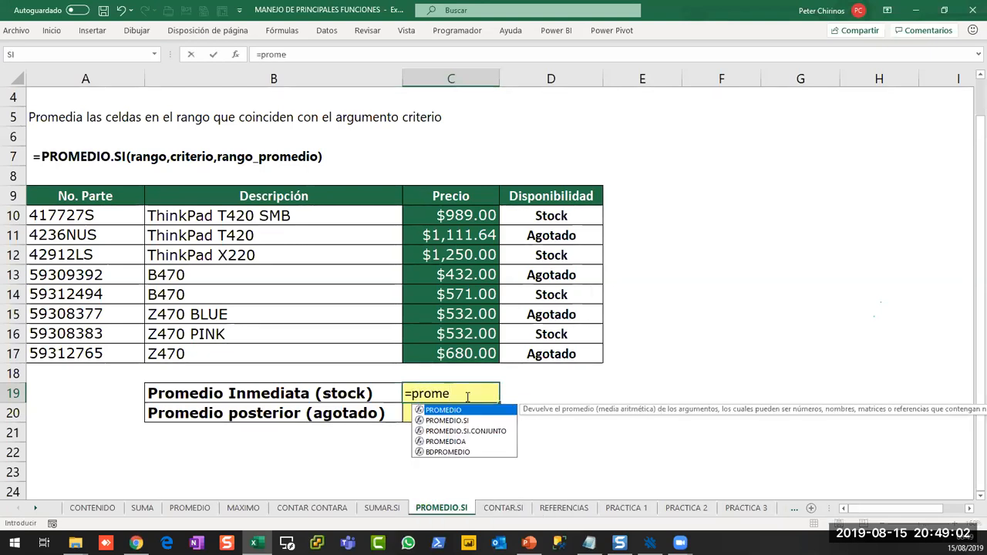
pyautogui.press('Down')
pyautogui.press('Tab')
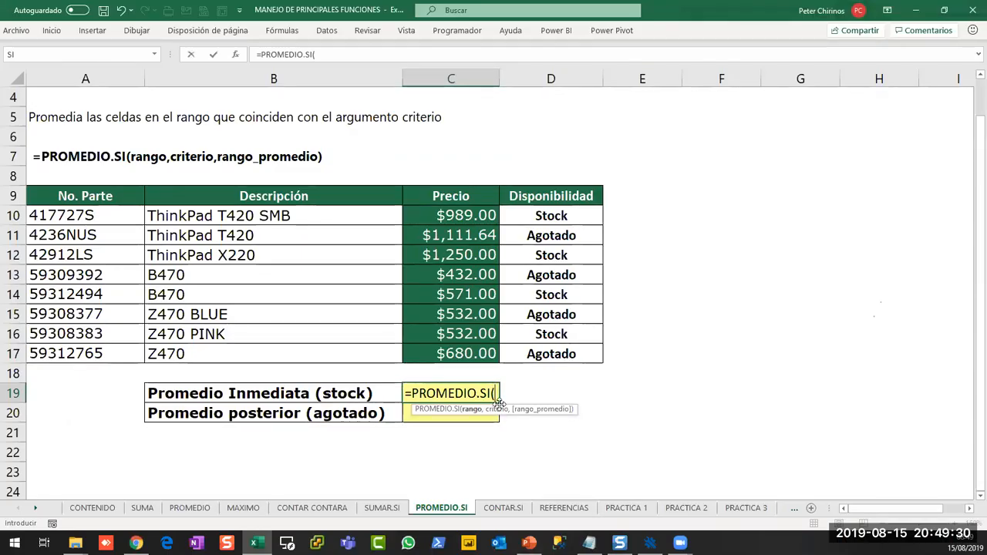
pyautogui.moveTo(549, 218); pyautogui.dragTo(560, 351)
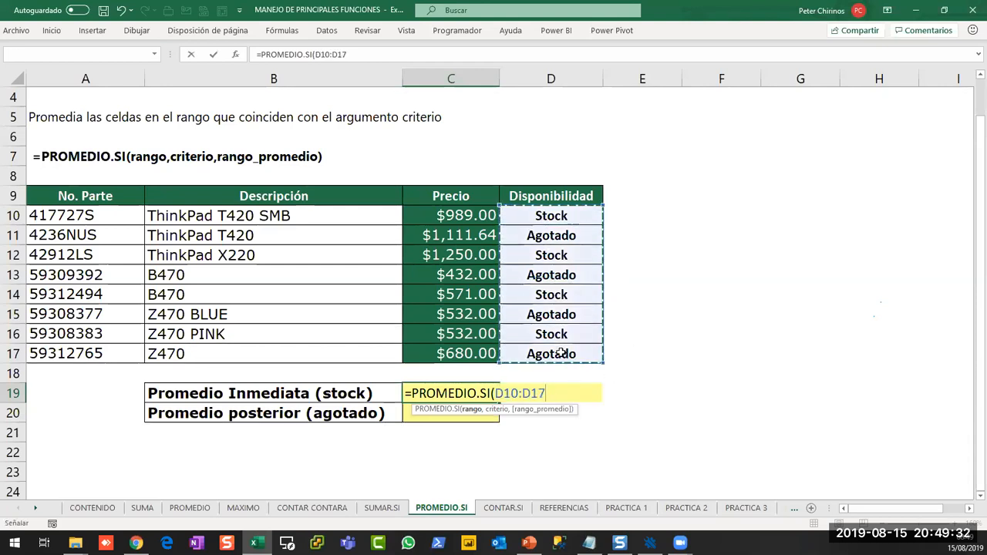
pyautogui.write(',"s')
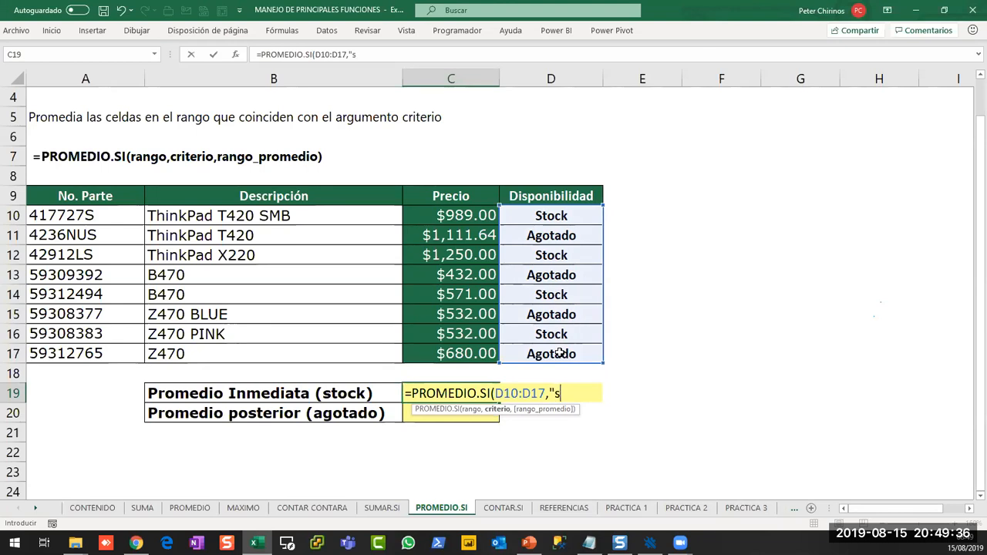
pyautogui.write('tock",')
pyautogui.moveTo(456, 218); pyautogui.dragTo(452, 355)
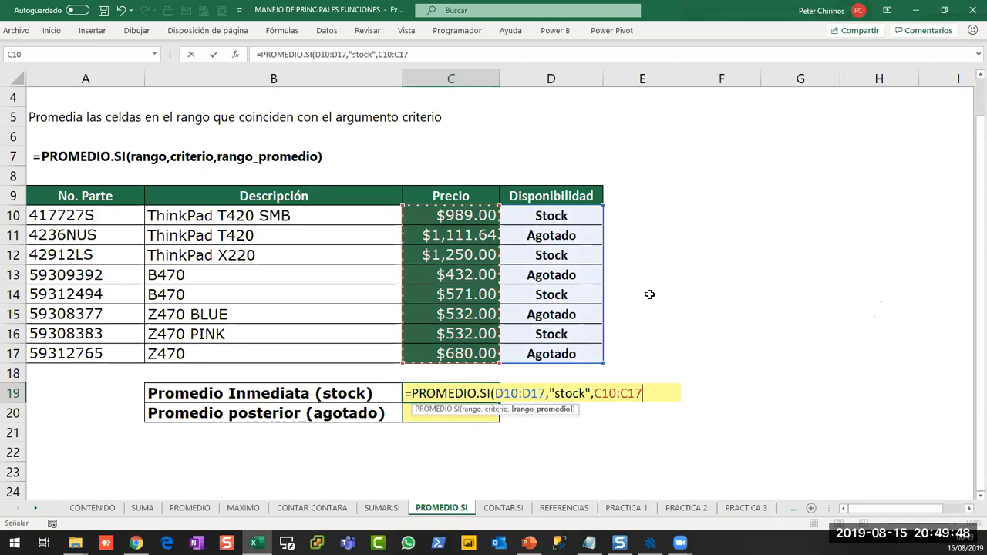
pyautogui.press('Return')
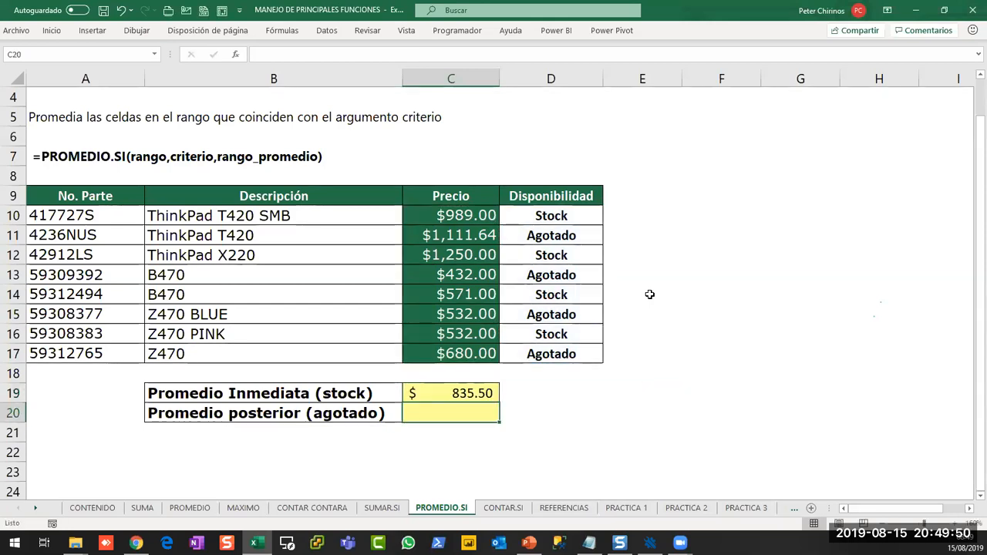
# Calculate the agotado average price in C20 with =PROMEDIO.SI(D10:D17,"agotado",C10:C17)
pyautogui.write('=prome')
pyautogui.press('Down')
pyautogui.press('Tab')
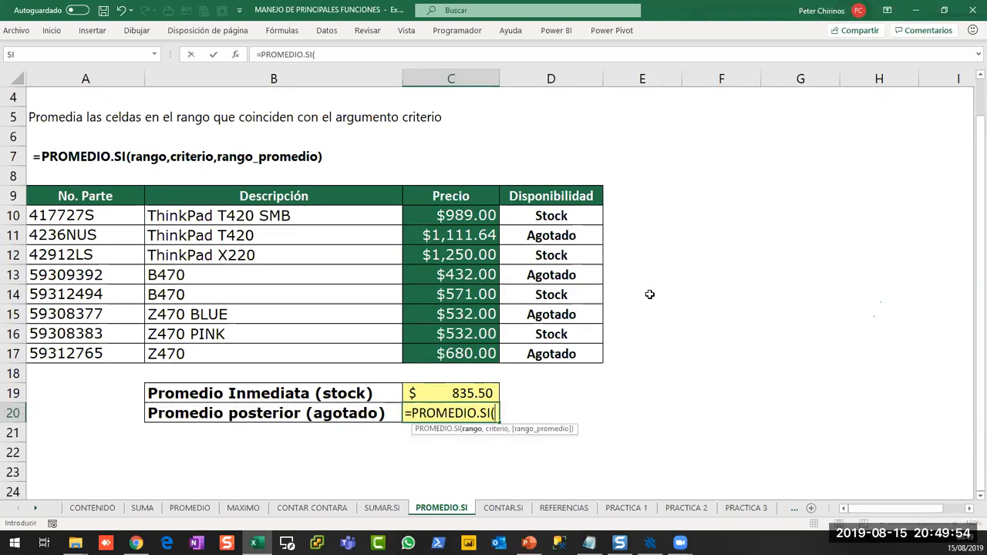
pyautogui.moveTo(551, 217); pyautogui.dragTo(556, 356)
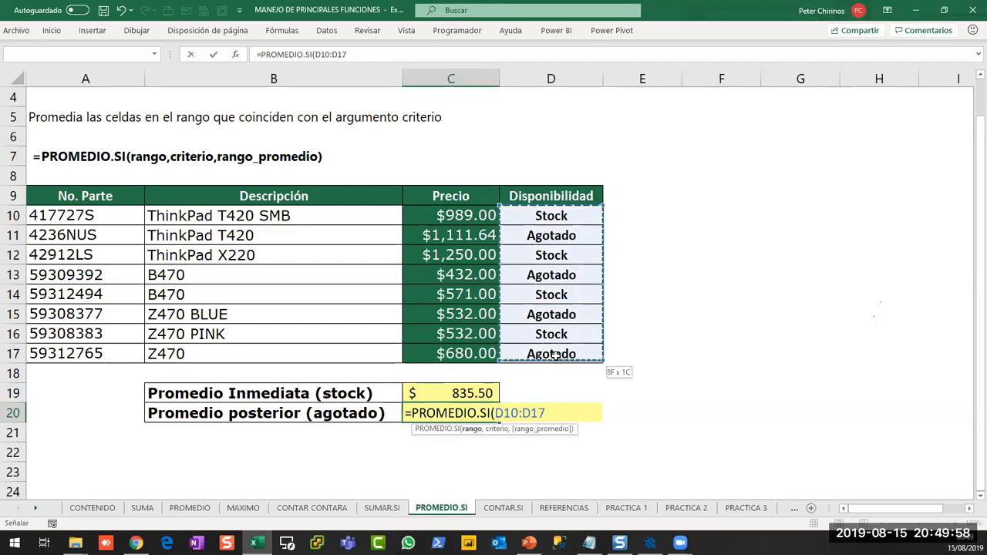
pyautogui.write(',"a')
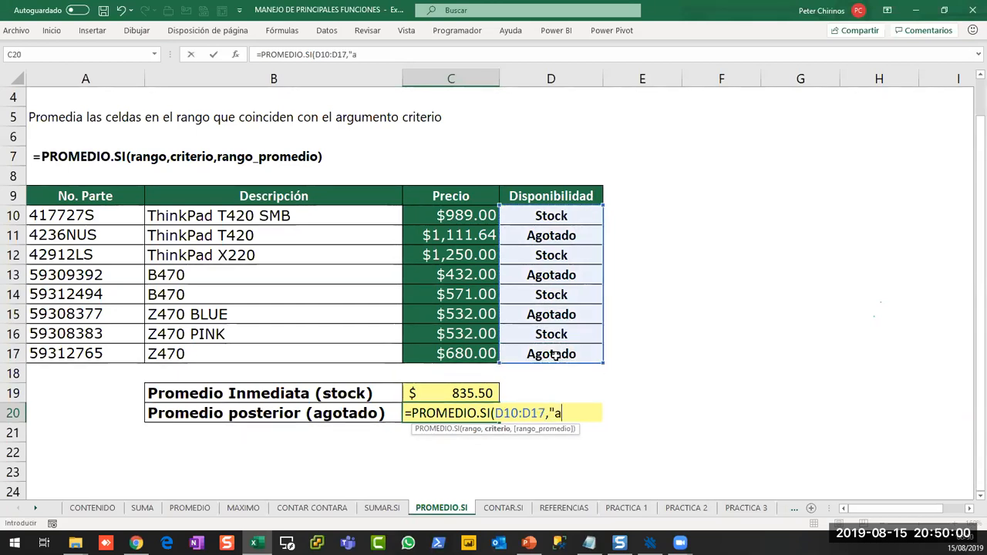
pyautogui.write('gotado')
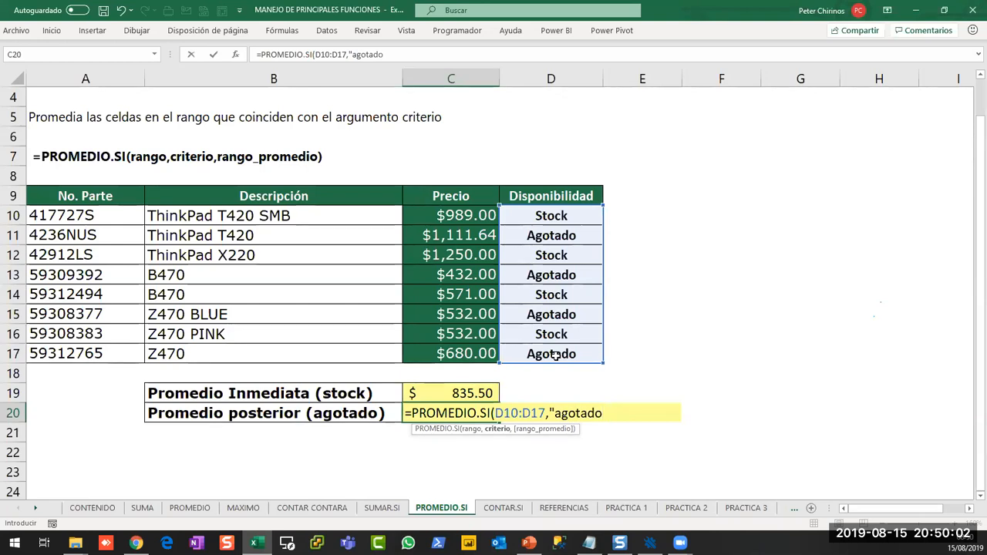
pyautogui.write('",')
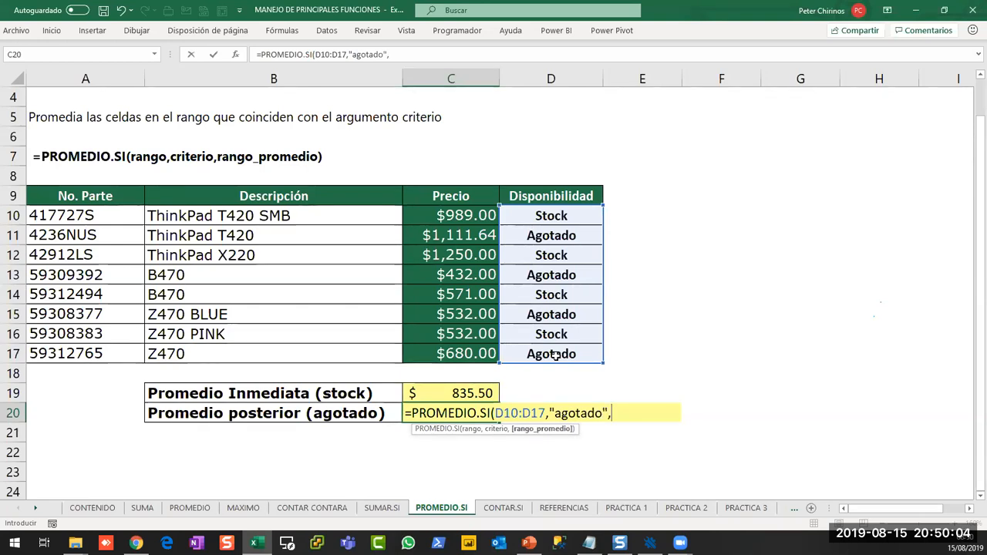
pyautogui.moveTo(428, 216); pyautogui.dragTo(450, 351)
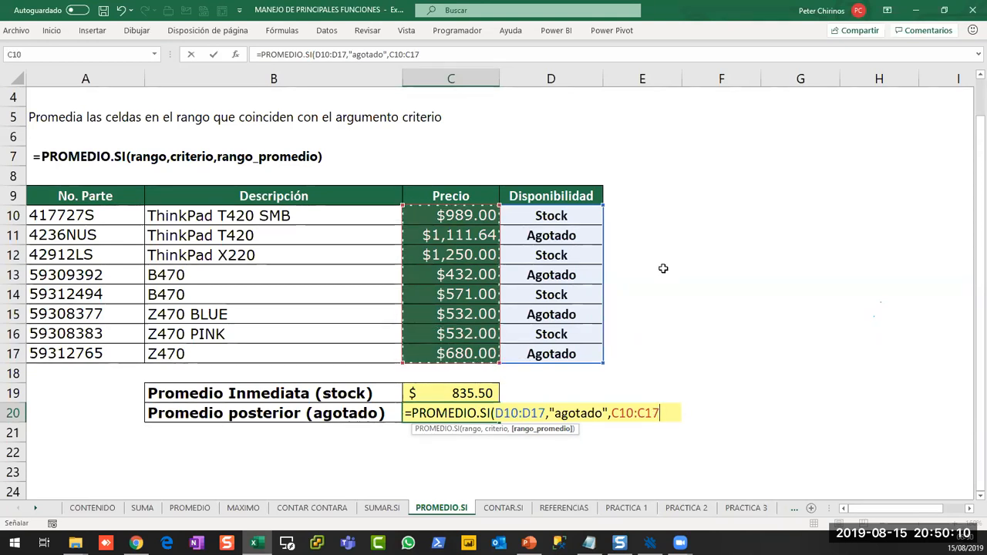
pyautogui.press('Return')
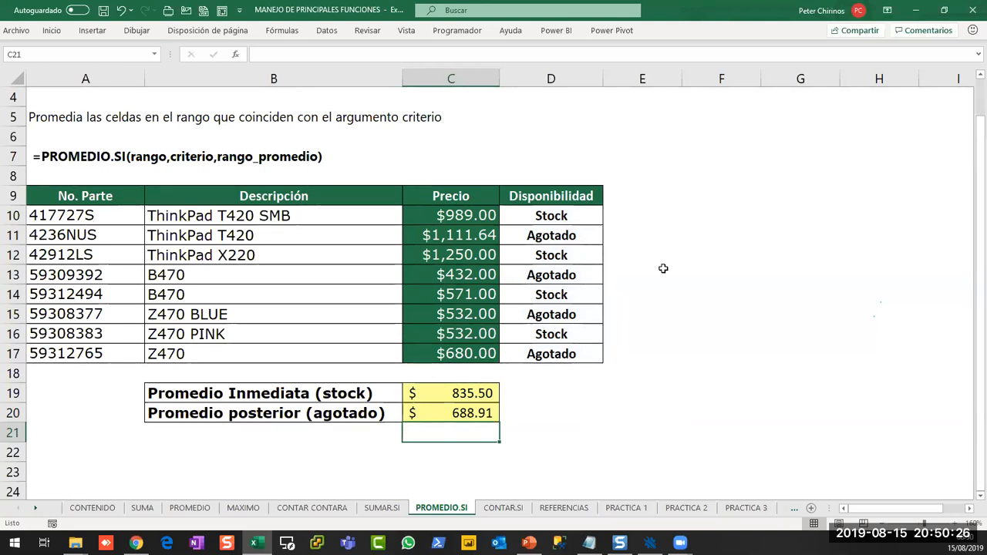
# On the CONTAR.SI sheet, start a CONTAR.SI formula in G11, the quantity cell for Lenovo
pyautogui.click(504, 509)
pyautogui.scroll(1, 607, 434)
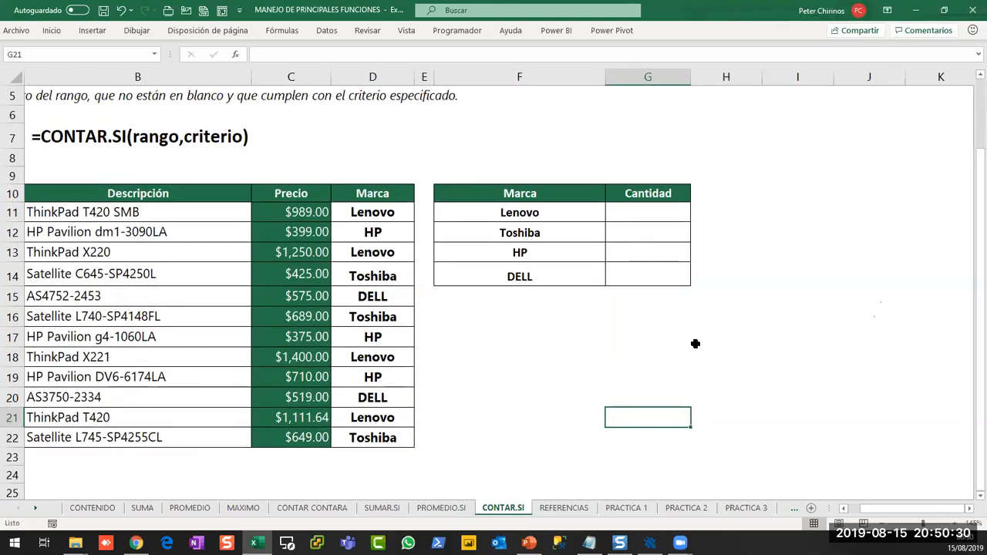
pyautogui.click(650, 212)
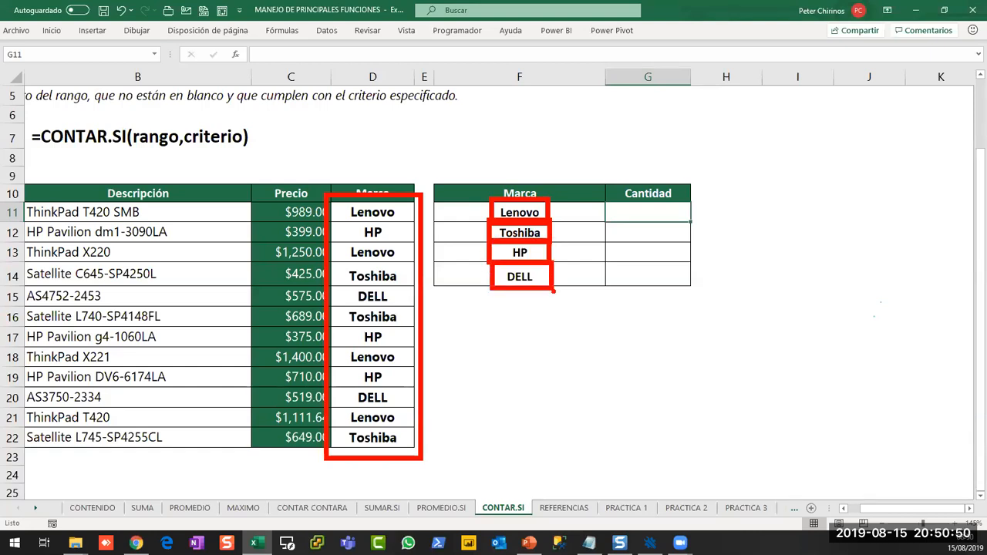
pyautogui.press('Escape')
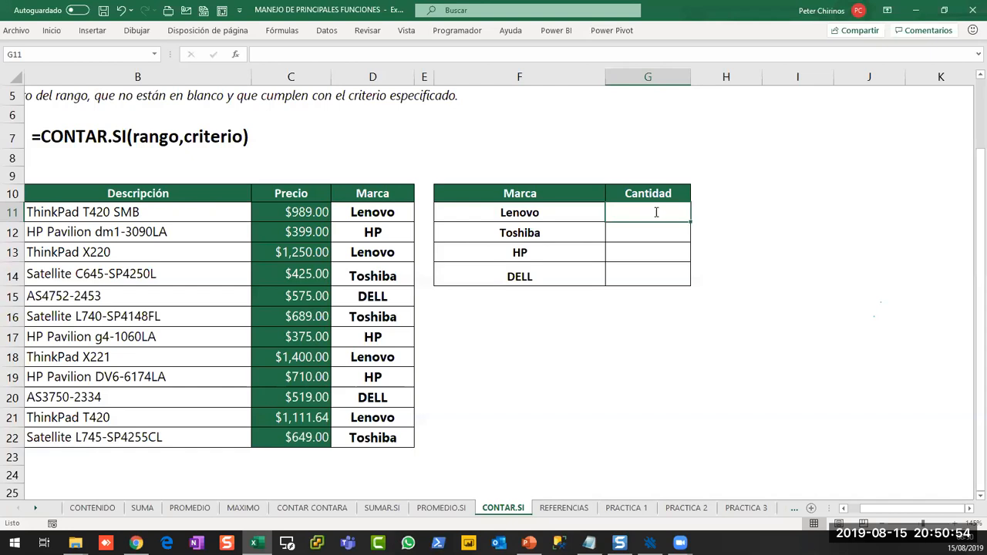
pyautogui.write('=con')
pyautogui.press('Down')
pyautogui.press('Down')
pyautogui.press('Down')
pyautogui.press('Down')
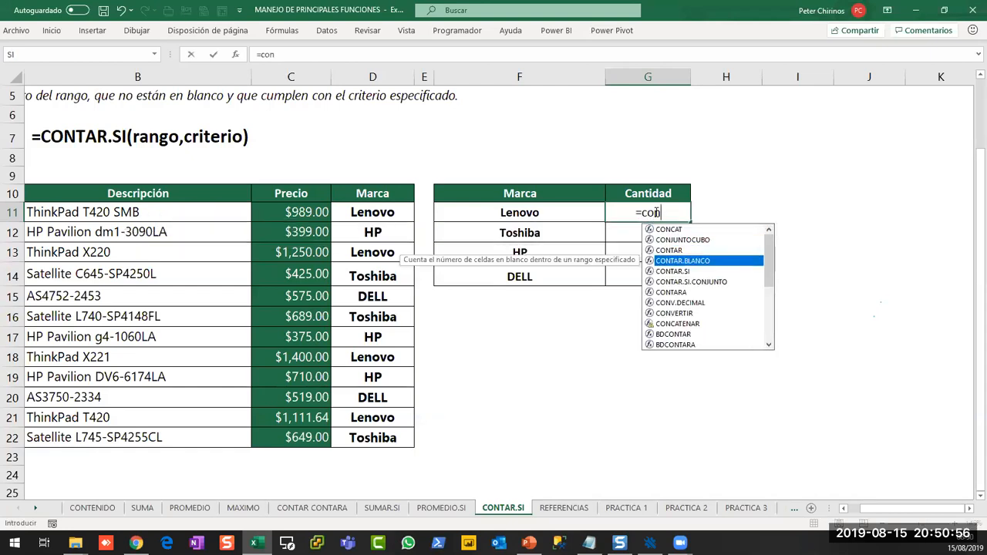
pyautogui.press('Tab')
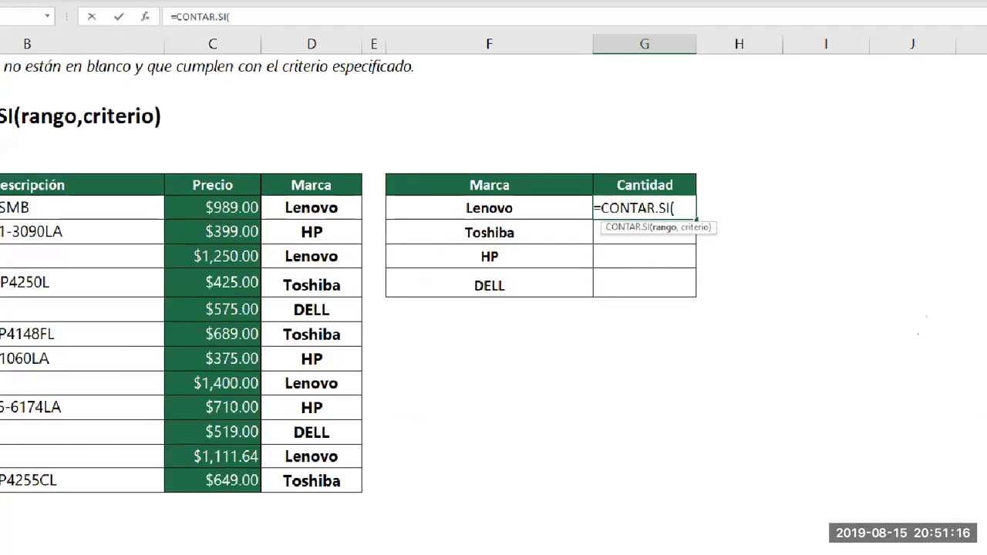
# Point annotation arrows at the rango and criterio arguments in the function hint, and clear them
pyautogui.moveTo(628, 251); pyautogui.dragTo(628, 410)
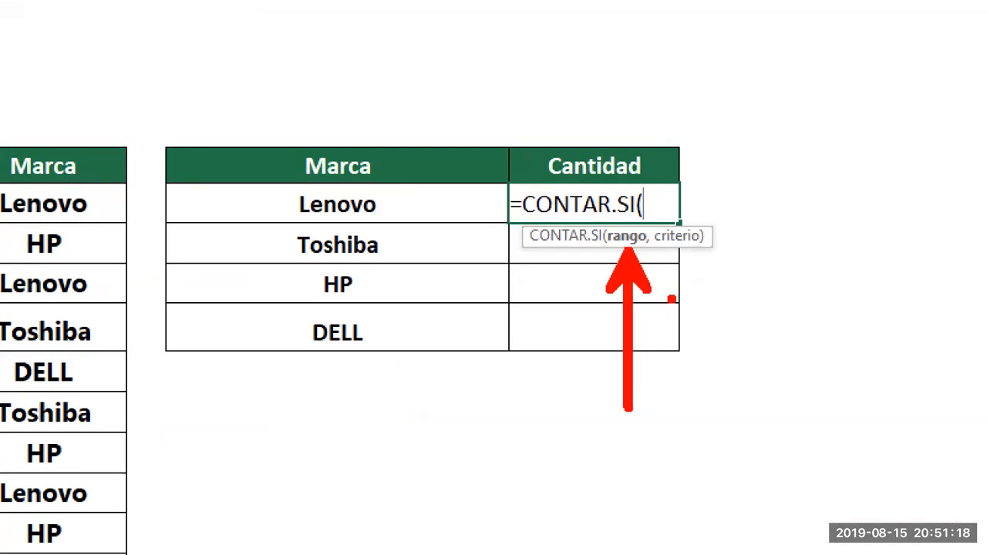
pyautogui.moveTo(676, 256); pyautogui.dragTo(676, 390)
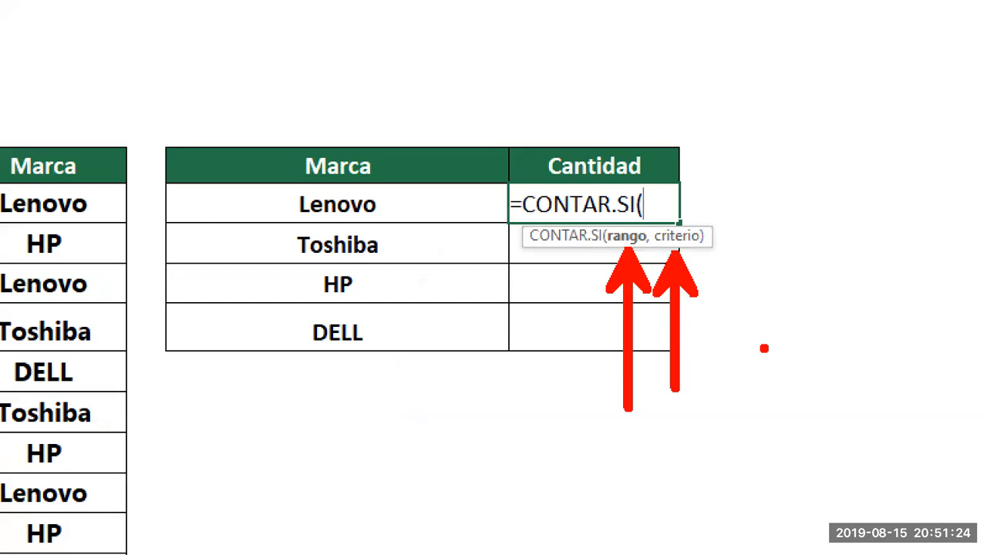
pyautogui.press('Escape')
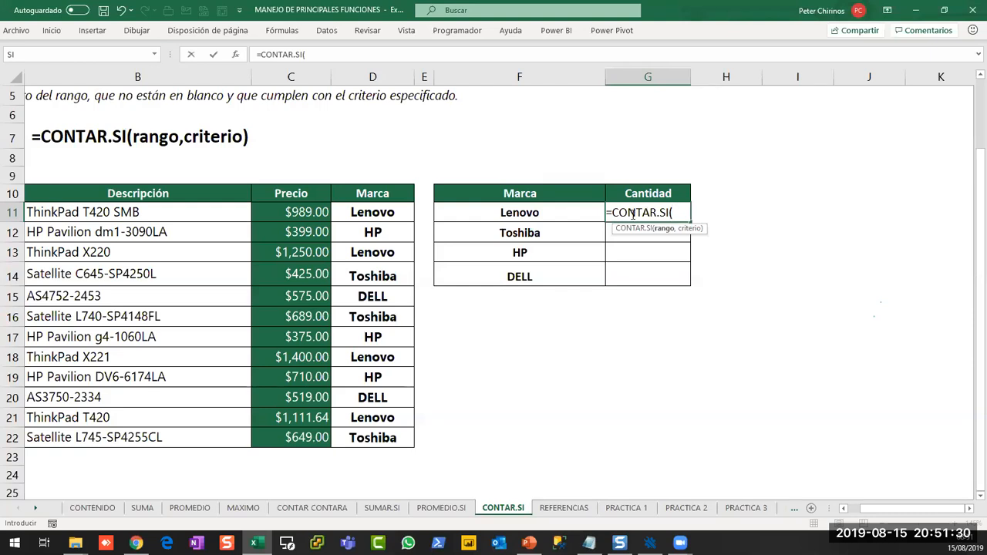
# Complete the G11 formula with range D11:D22 and criterion F11, and fill it down to G14
pyautogui.moveTo(374, 214); pyautogui.dragTo(375, 442)
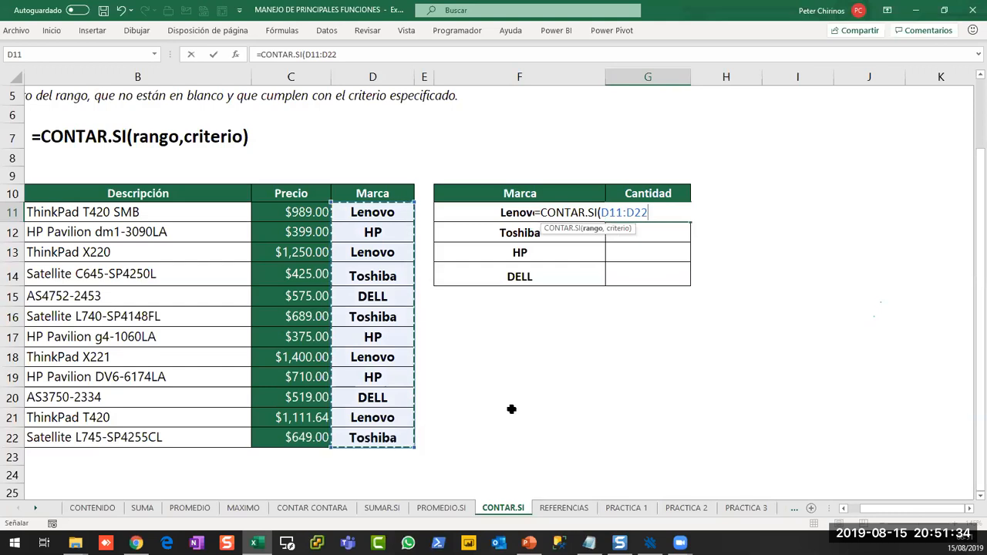
pyautogui.write(',')
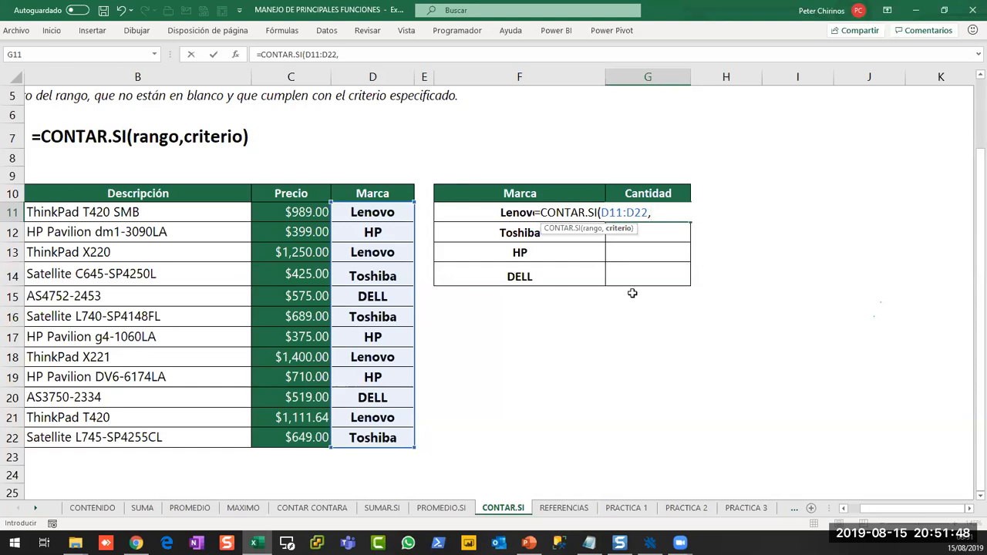
pyautogui.click(475, 213)
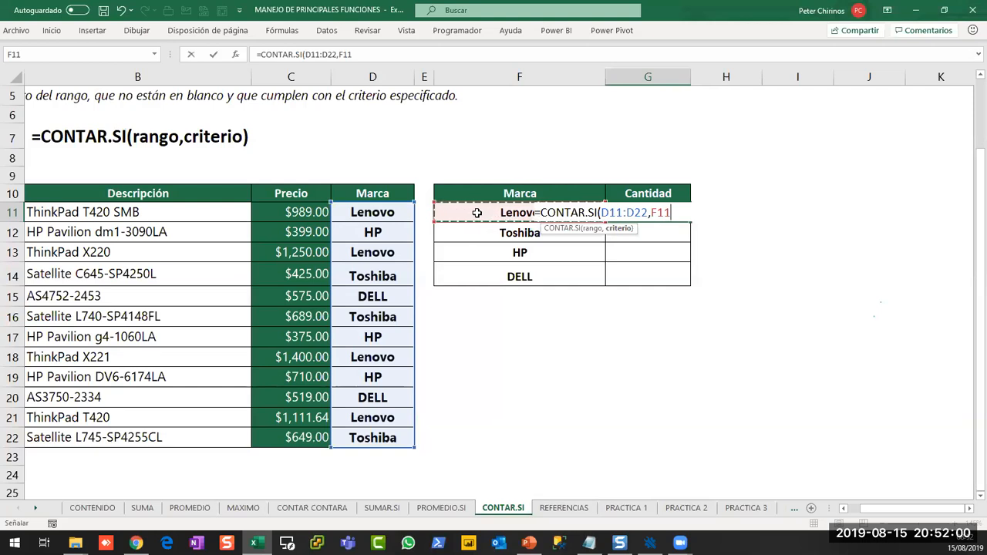
pyautogui.press('Return')
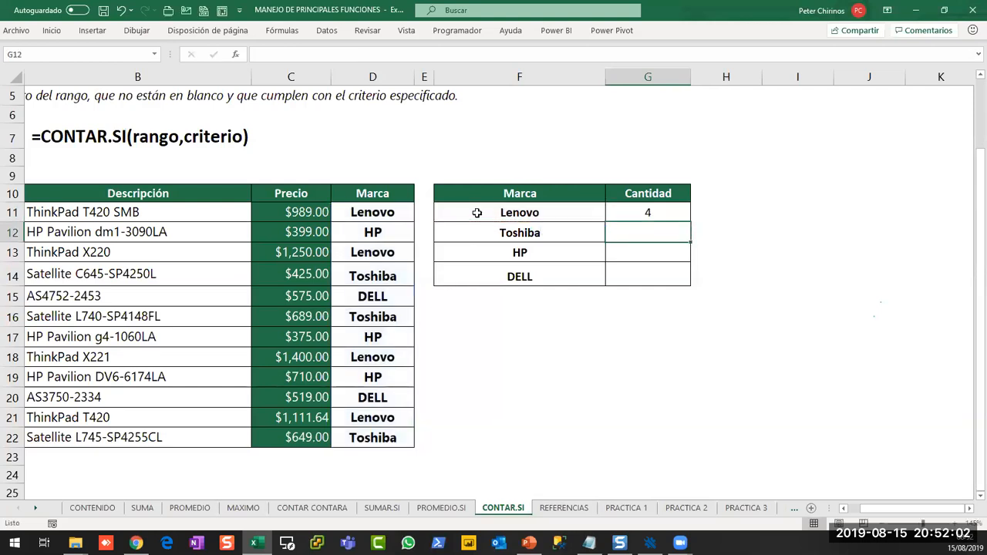
pyautogui.click(625, 213)
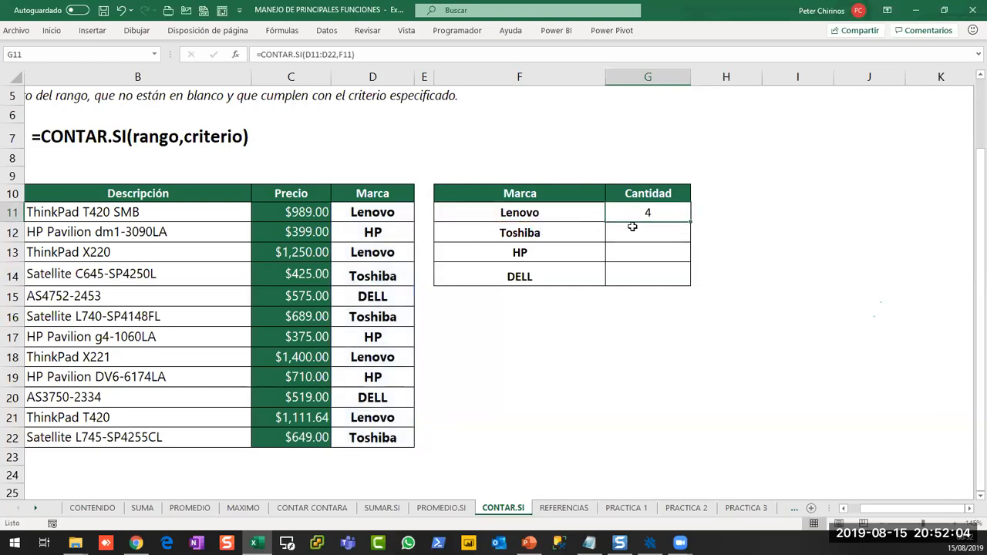
pyautogui.doubleClick(692, 223)
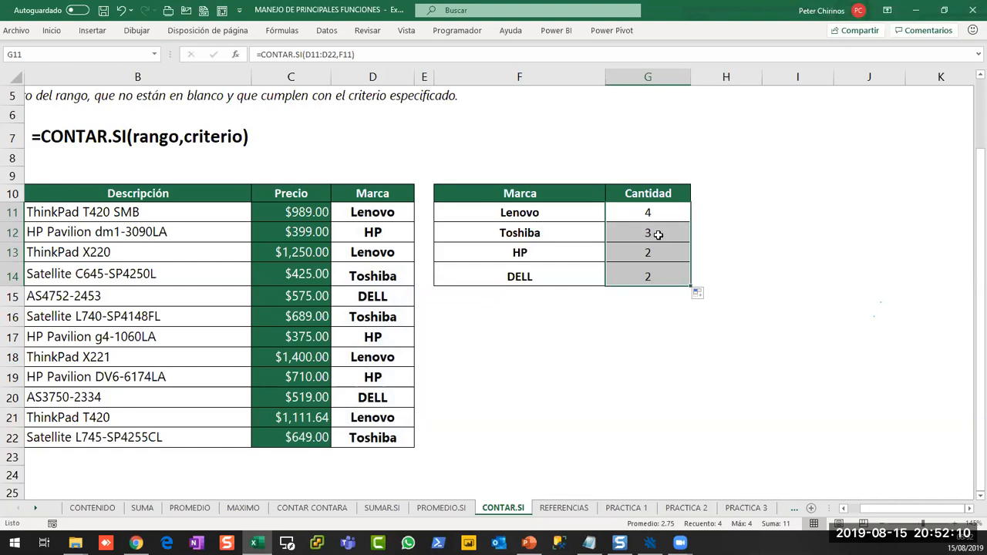
# Examine the copied Toshiba formula in G12, marking its counted range with a box and an arrow, and leave the formula as it is
pyautogui.doubleClick(658, 233)
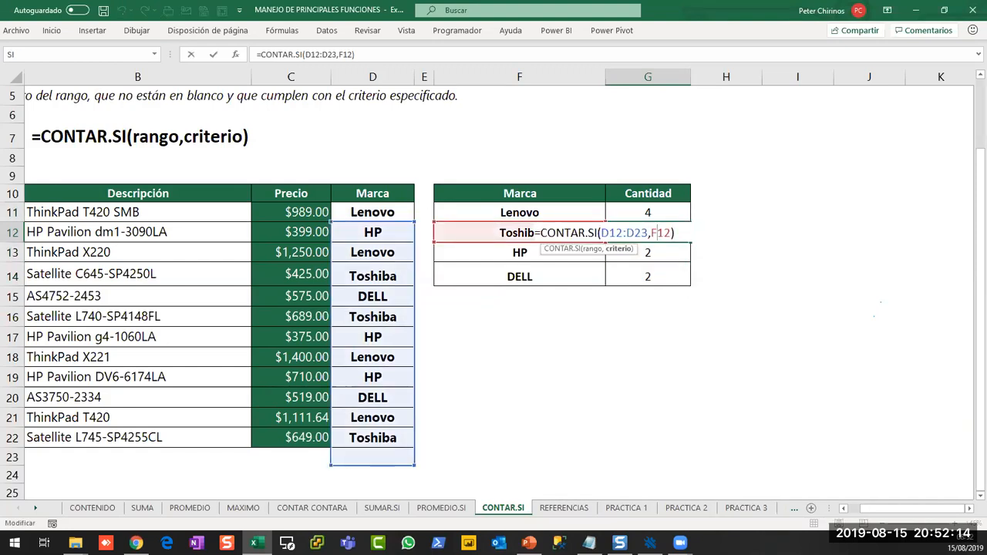
pyautogui.moveTo(325, 218)
pyautogui.mouseDown()
pyautogui.moveTo(401, 472)
pyautogui.moveTo(417, 471)
pyautogui.mouseUp()
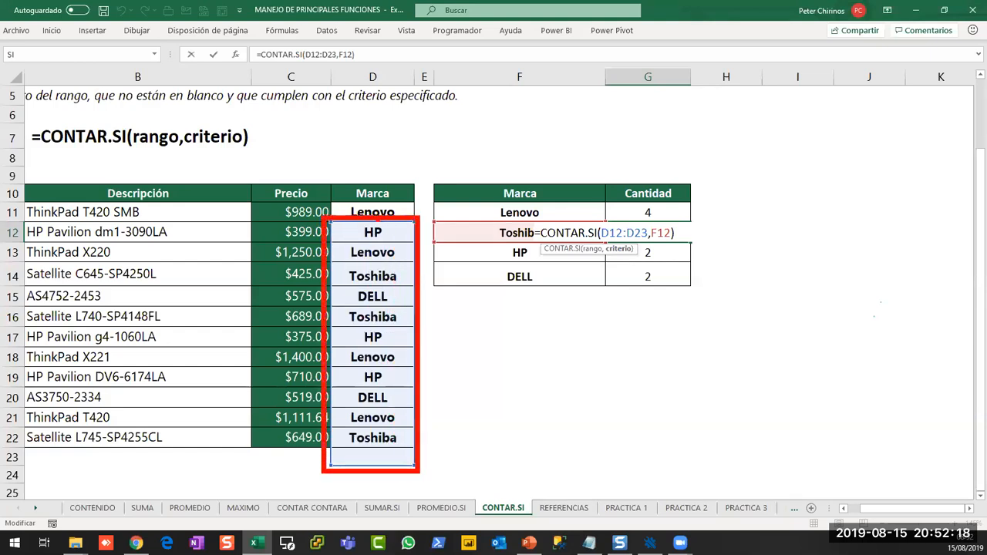
pyautogui.moveTo(328, 219); pyautogui.dragTo(327, 108)
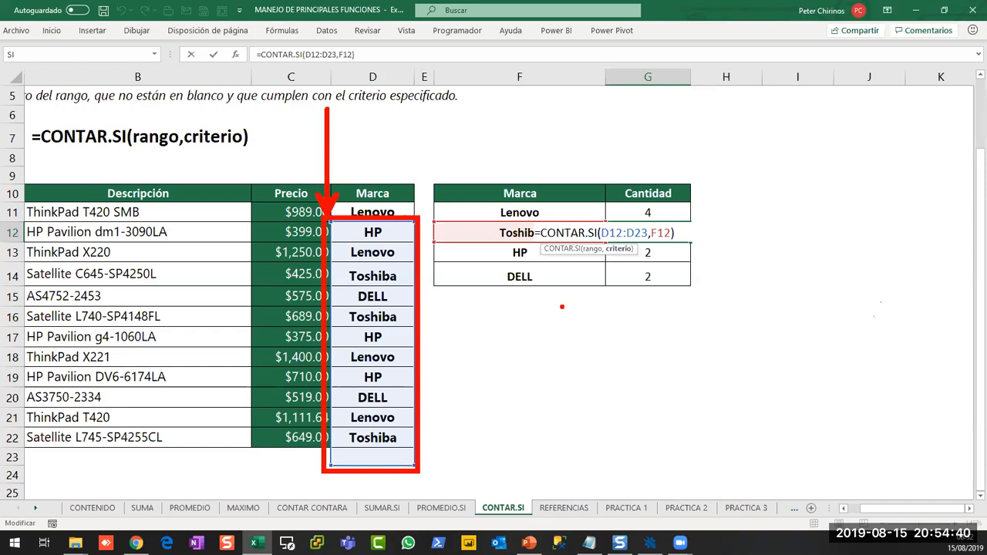
pyautogui.press('Escape')
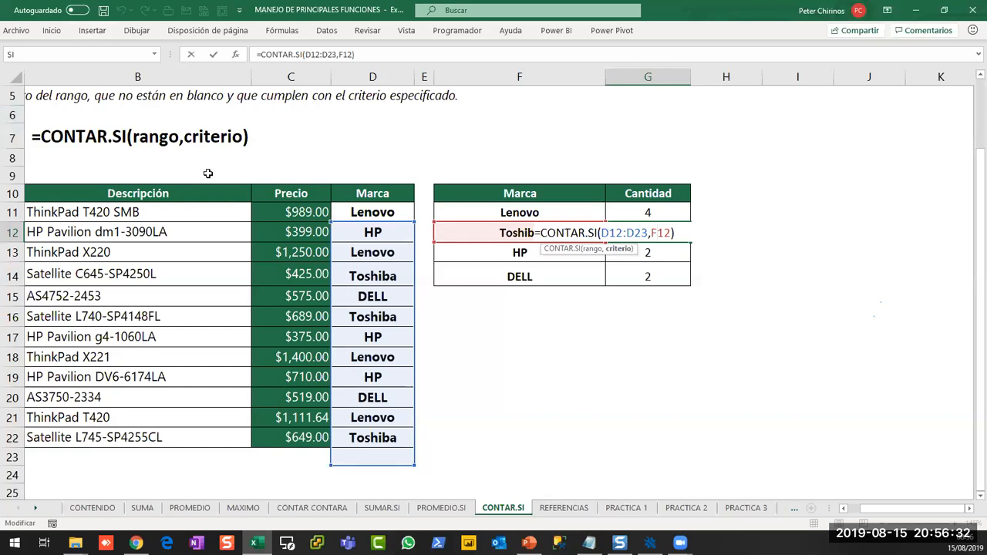
pyautogui.hotkey('ctrl', 'Return')
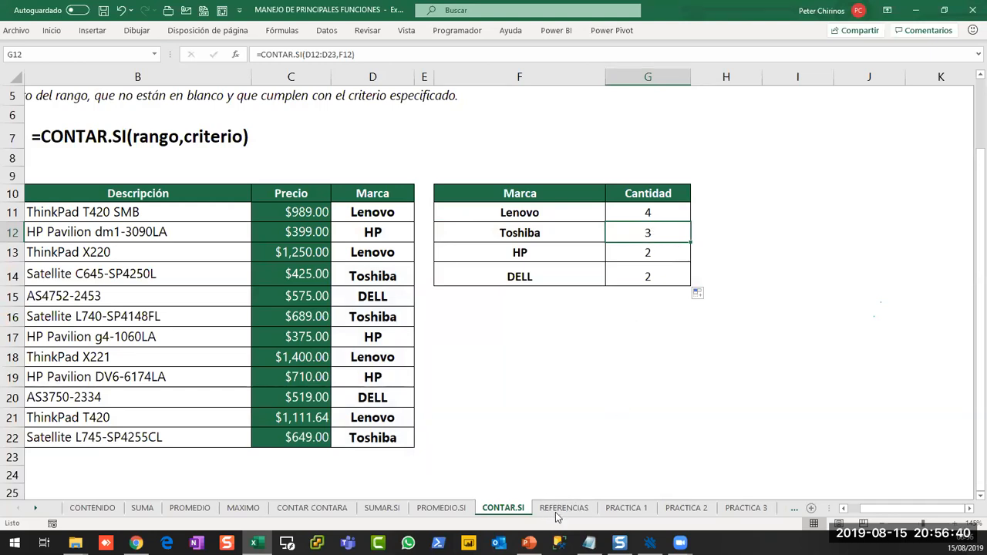
# On the REFERENCIAS sheet, calculate the first article's Total Stock in M11 with =K11+L11
pyautogui.hotkey('ctrl', 'pagedown')
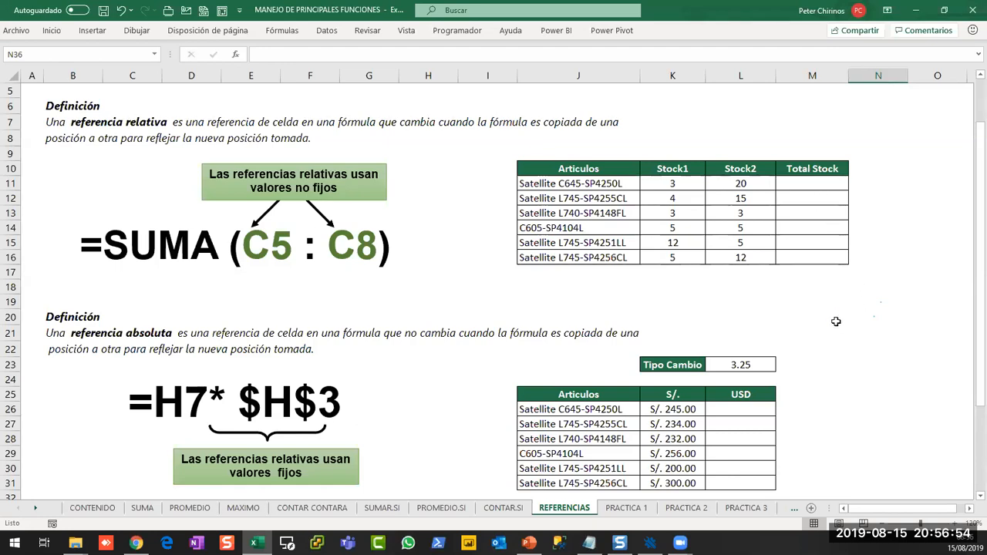
pyautogui.scroll(2, 837, 322)
pyautogui.scroll(5, 892, 396)
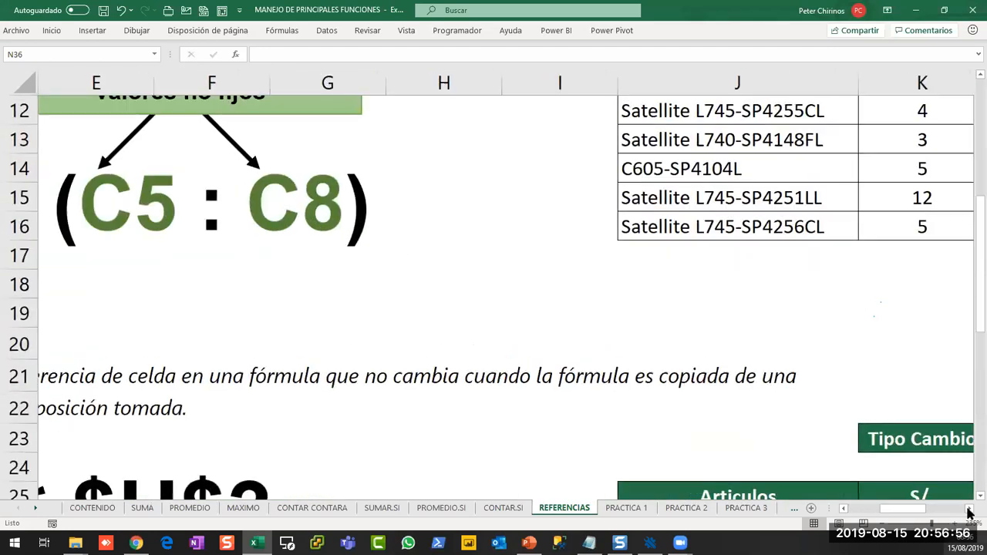
pyautogui.hscroll(3, 926, 397)
pyautogui.scroll(2, 816, 291)
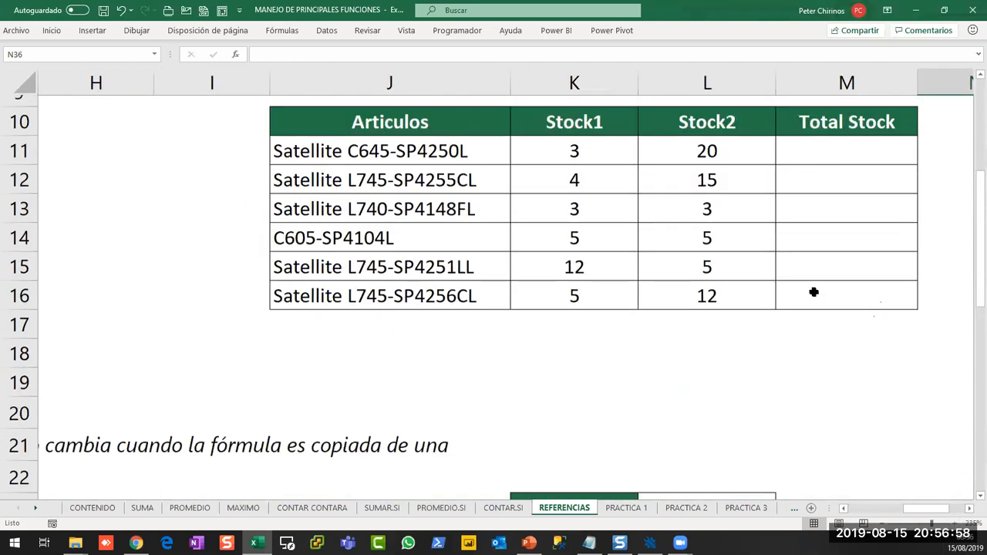
pyautogui.click(826, 260)
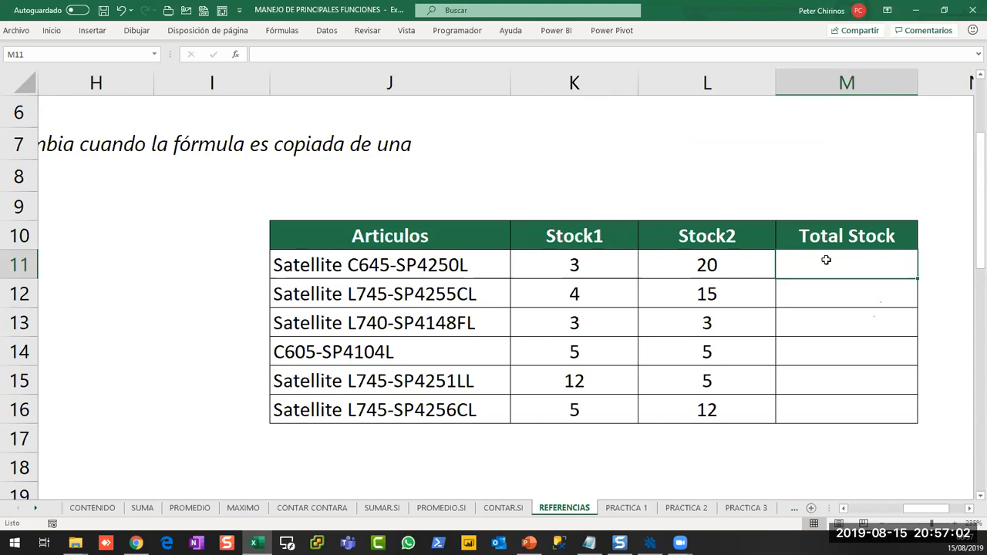
pyautogui.write('=')
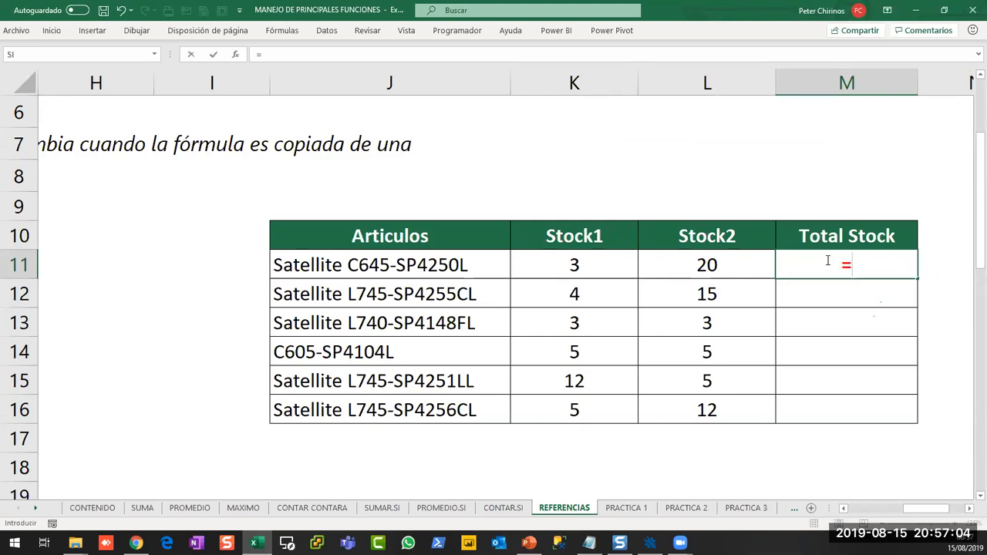
pyautogui.click(574, 266)
pyautogui.write('+')
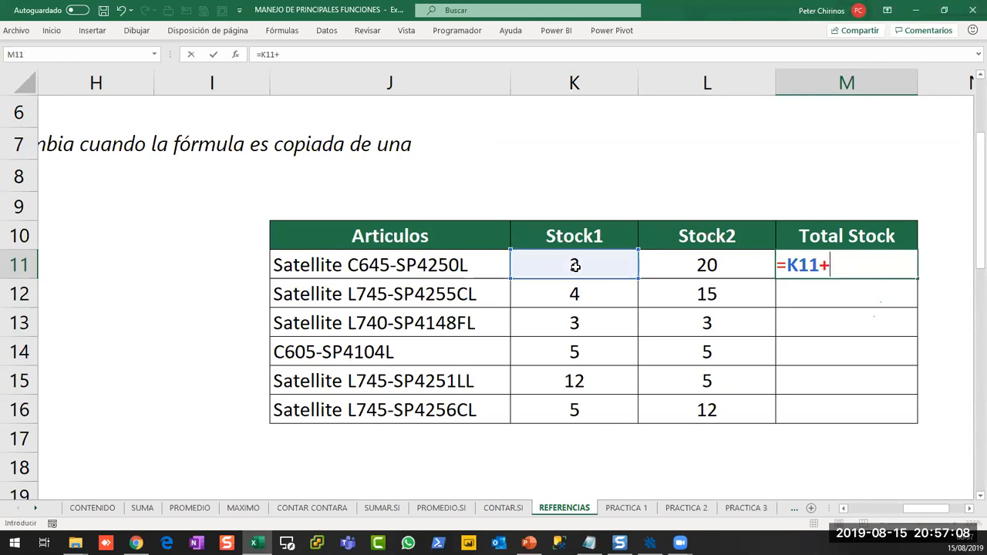
pyautogui.click(689, 266)
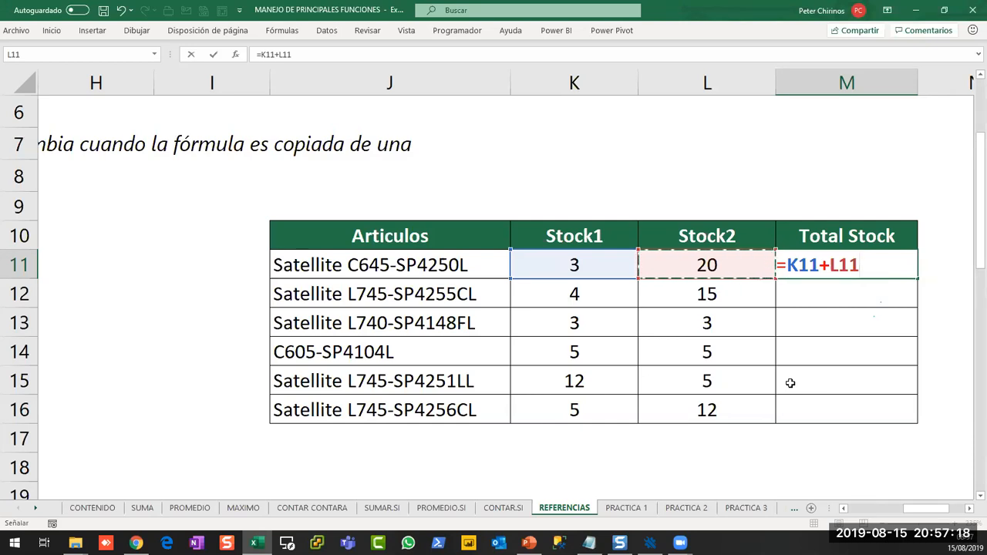
pyautogui.press('Return')
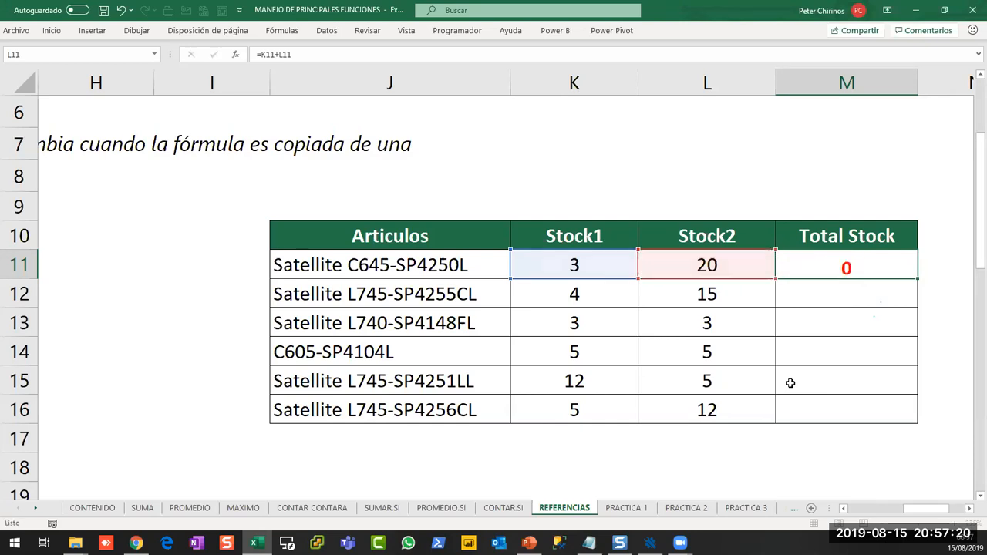
pyautogui.click(875, 270)
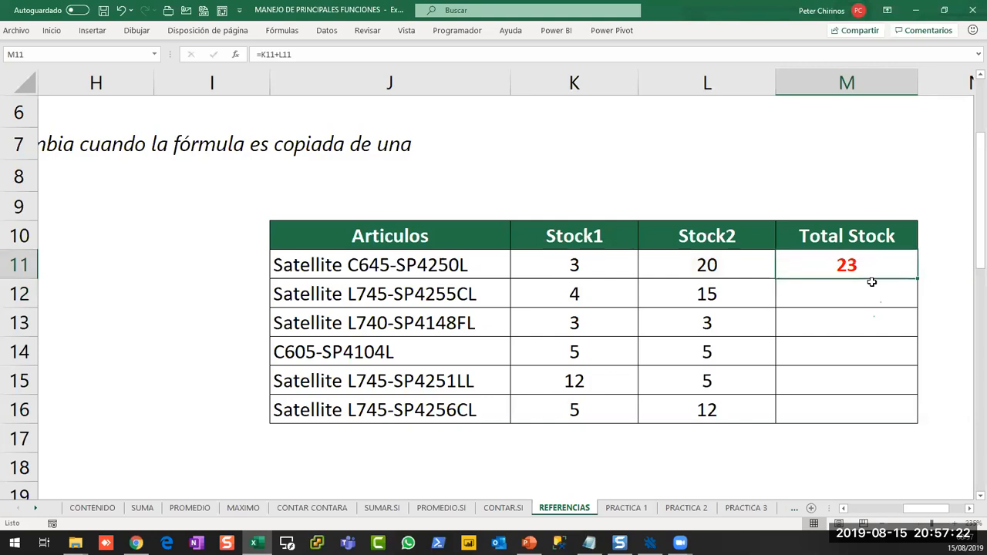
# Fill the Total Stock formula from M11 down to M16 and go through the copied results
pyautogui.moveTo(918, 277); pyautogui.dragTo(918, 421)
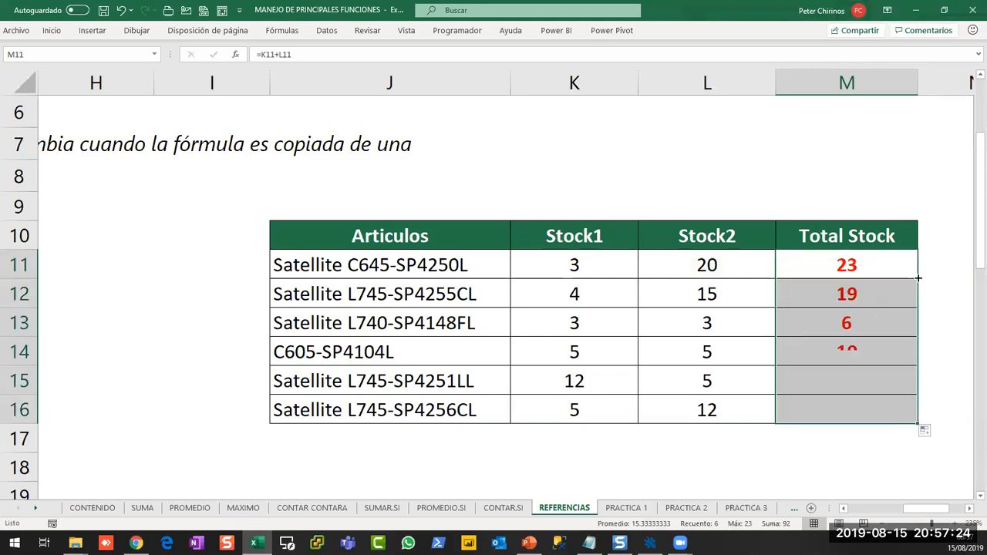
pyautogui.click(849, 286)
pyautogui.click(851, 328)
pyautogui.click(854, 354)
pyautogui.click(858, 379)
pyautogui.click(855, 407)
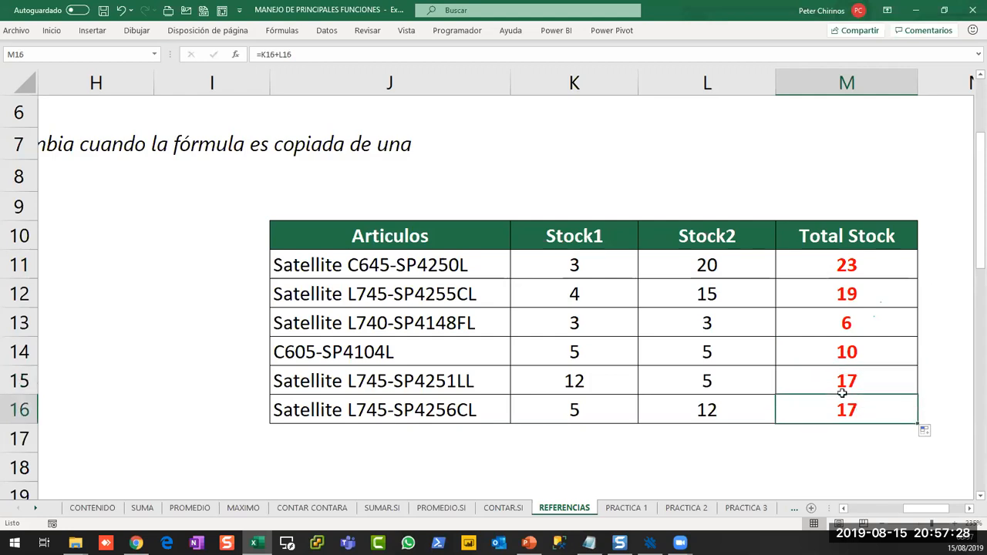
# Examine how the cell references shift in the copied Total Stock formulas from M12 to M16, leaving them as they are
pyautogui.doubleClick(849, 293)
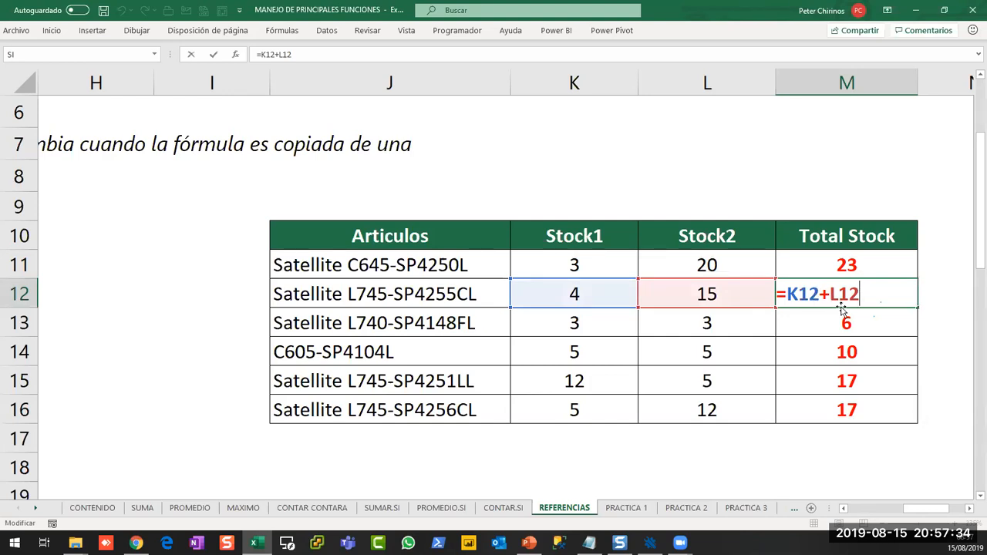
pyautogui.press('Return')
pyautogui.doubleClick(855, 318)
pyautogui.press('Escape')
pyautogui.doubleClick(854, 353)
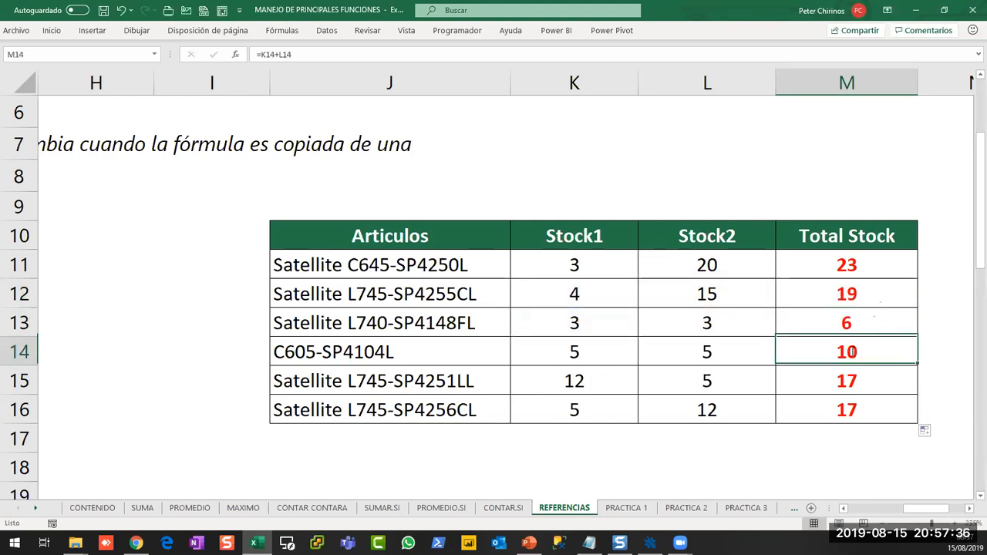
pyautogui.press('Escape')
pyautogui.click(852, 384)
pyautogui.doubleClick(852, 384)
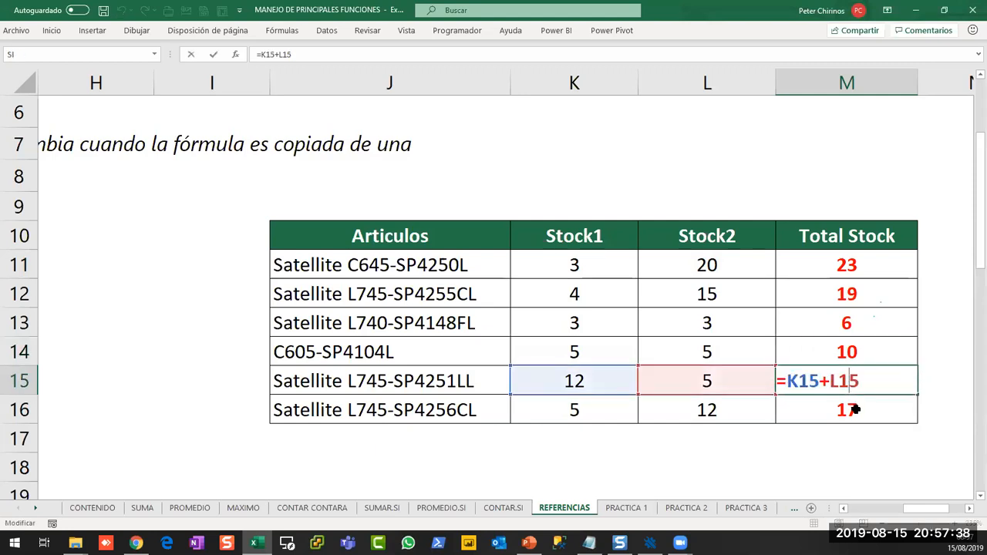
pyautogui.press('Escape')
pyautogui.click(853, 407)
pyautogui.doubleClick(852, 410)
pyautogui.press('Escape')
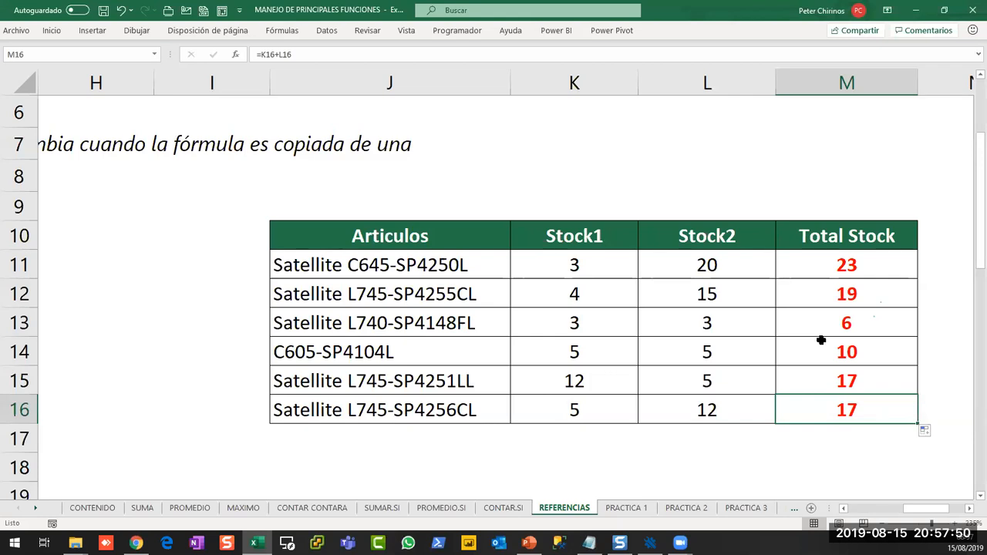
# In the Tipo Cambio table, convert the first article's price to USD in L26 with =K26/L23
pyautogui.scroll(-6, 821, 341)
pyautogui.scroll(1, 822, 341)
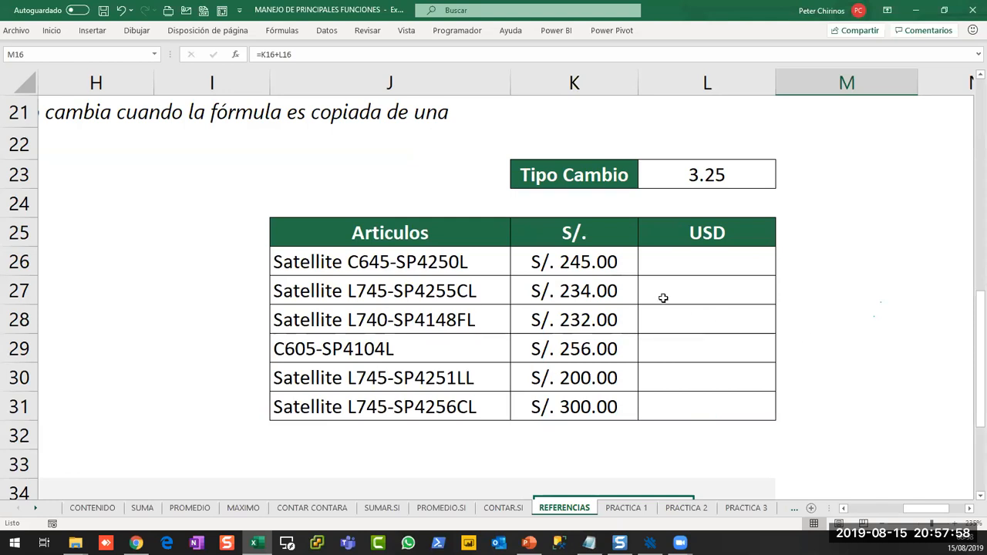
pyautogui.click(567, 264)
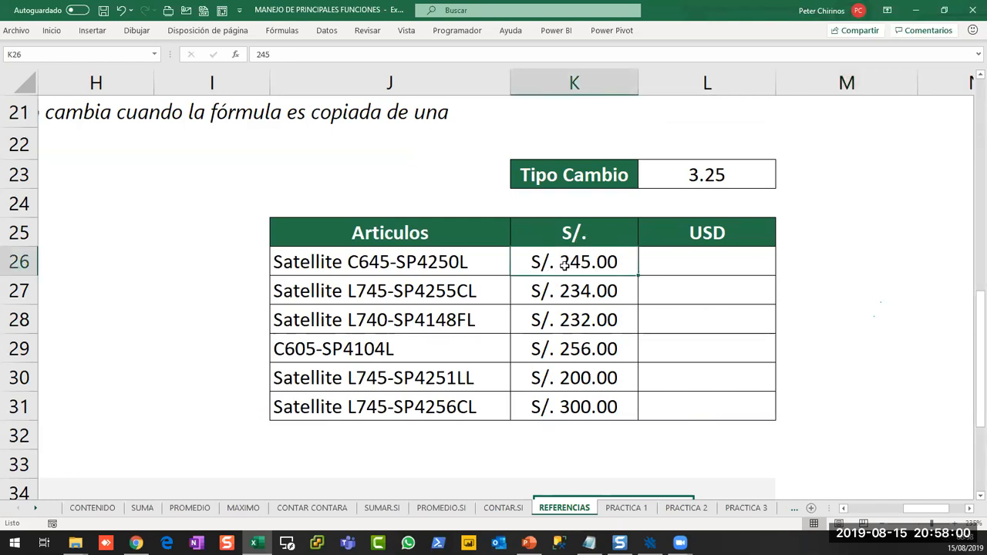
pyautogui.click(709, 263)
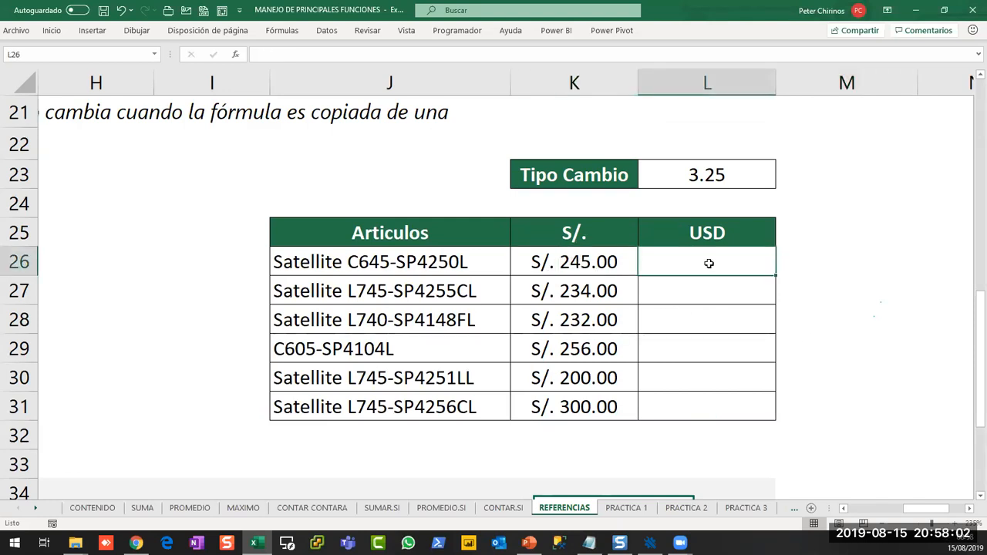
pyautogui.click(714, 173)
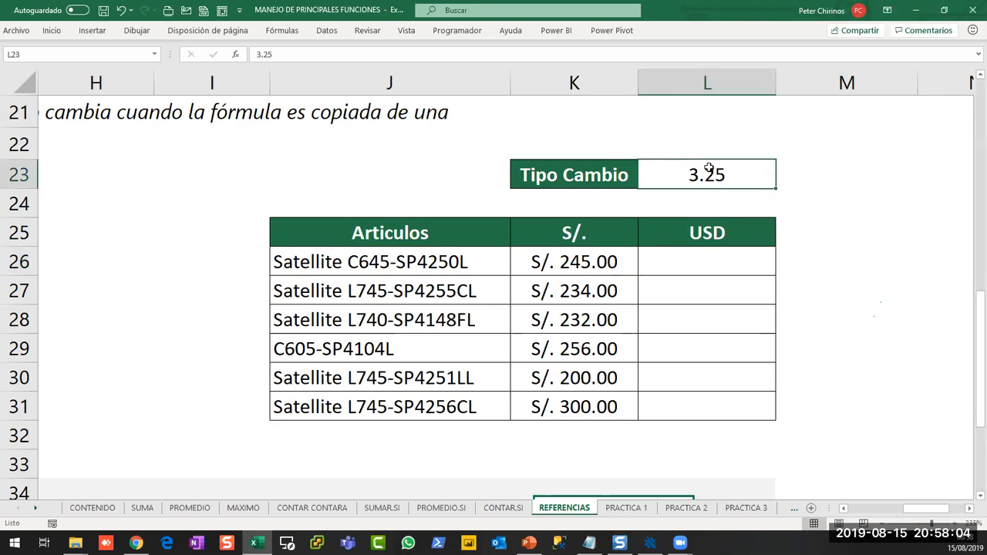
pyautogui.click(698, 264)
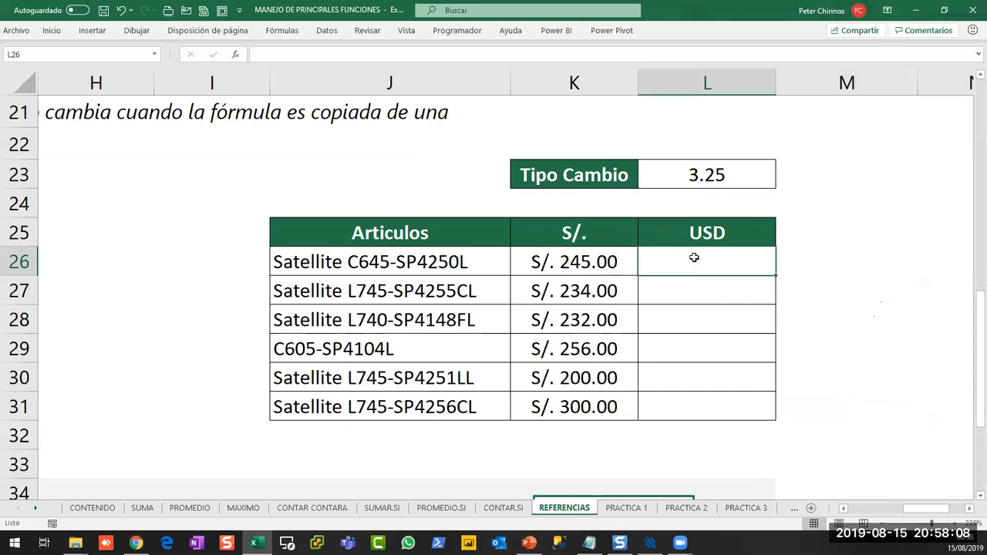
pyautogui.write('=')
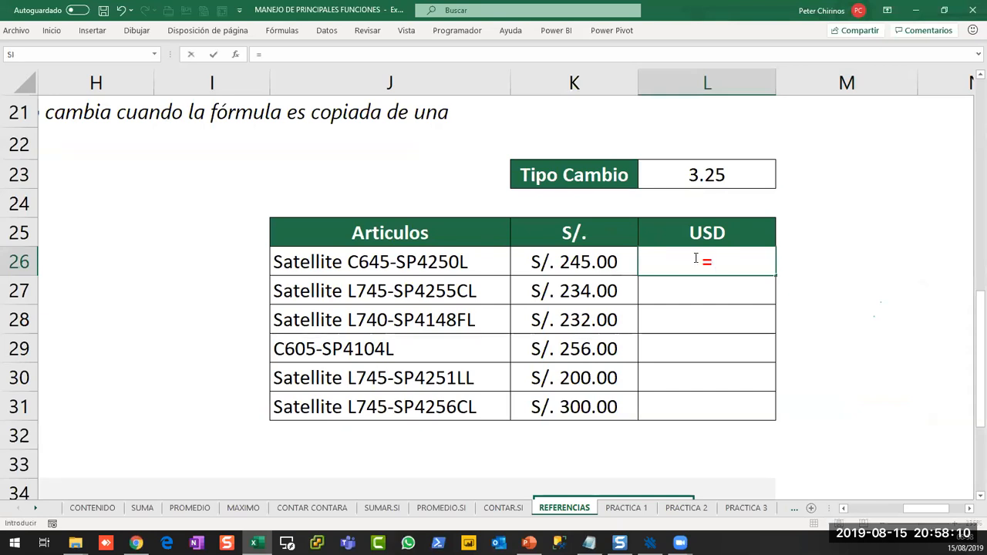
pyautogui.click(591, 264)
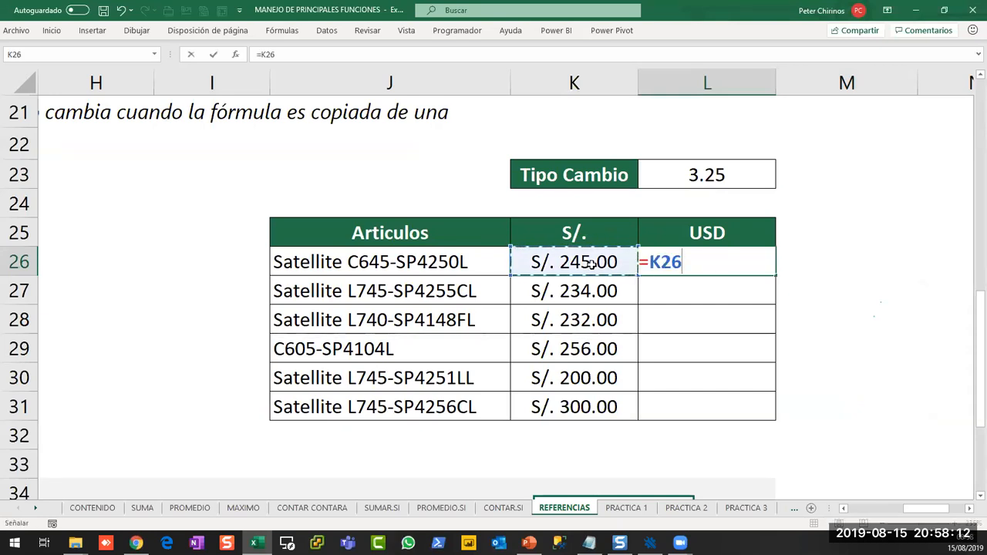
pyautogui.write('/')
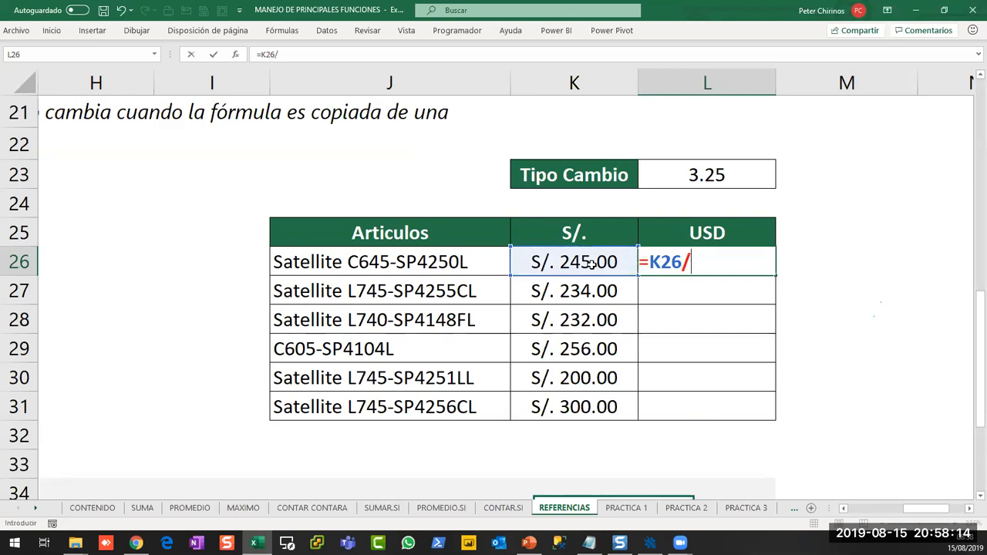
pyautogui.click(689, 177)
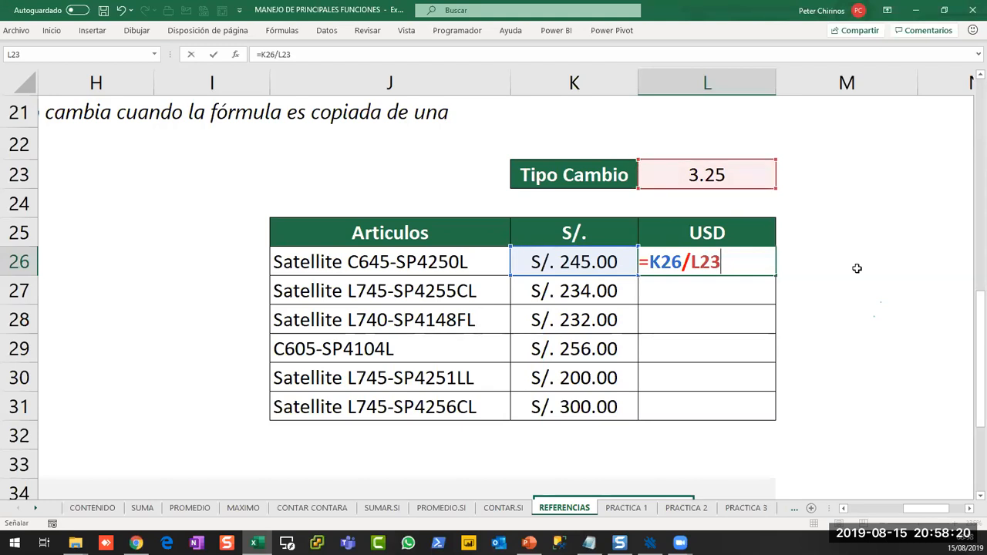
pyautogui.press('Return')
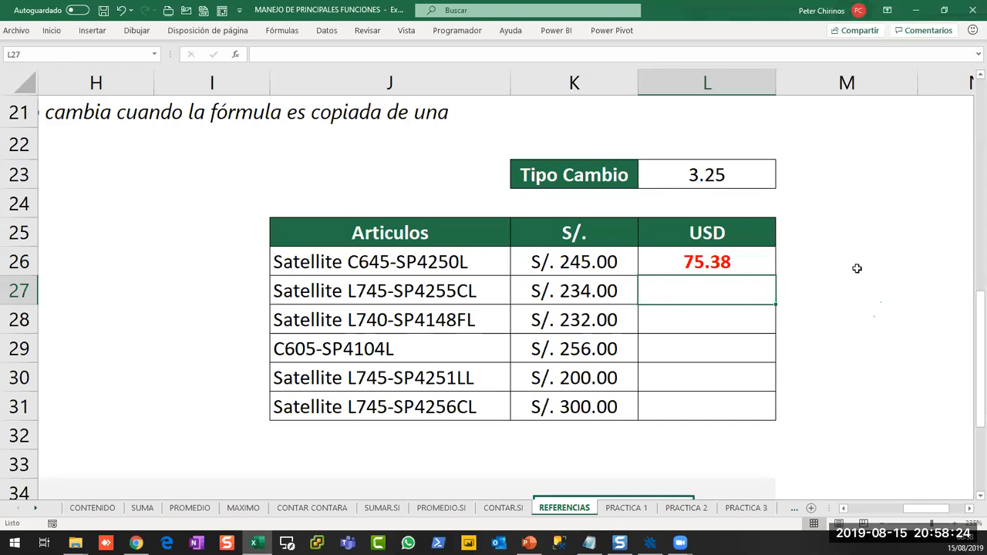
# Fill the L26 formula with its relative exchange-rate reference down to L31 and check the copies in L27 and L28
pyautogui.click(747, 261)
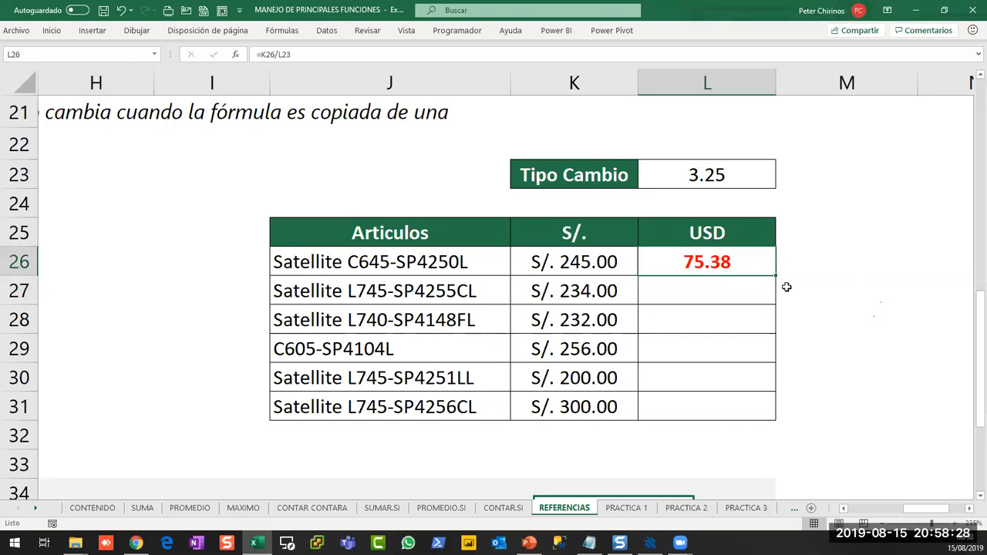
pyautogui.doubleClick(776, 276)
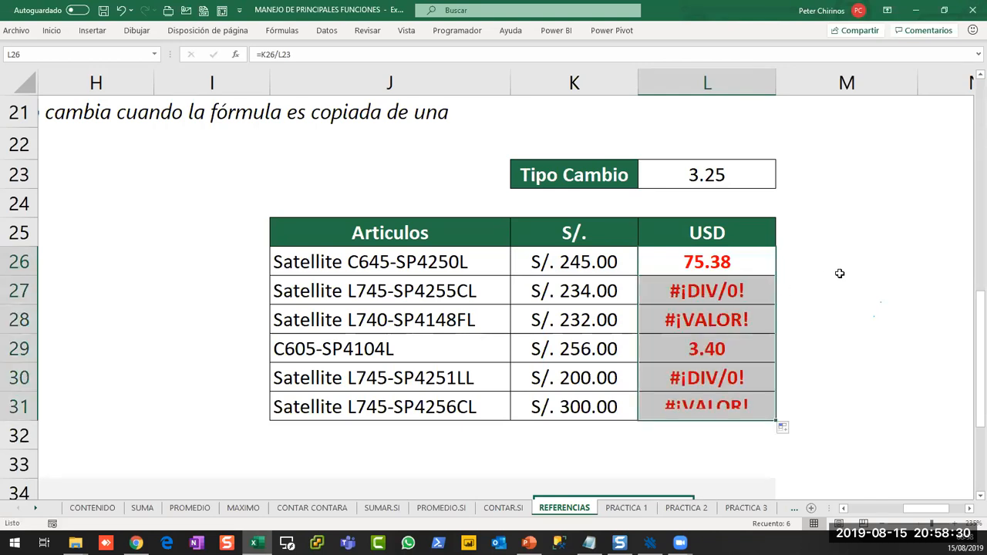
pyautogui.click(750, 293)
pyautogui.click(743, 322)
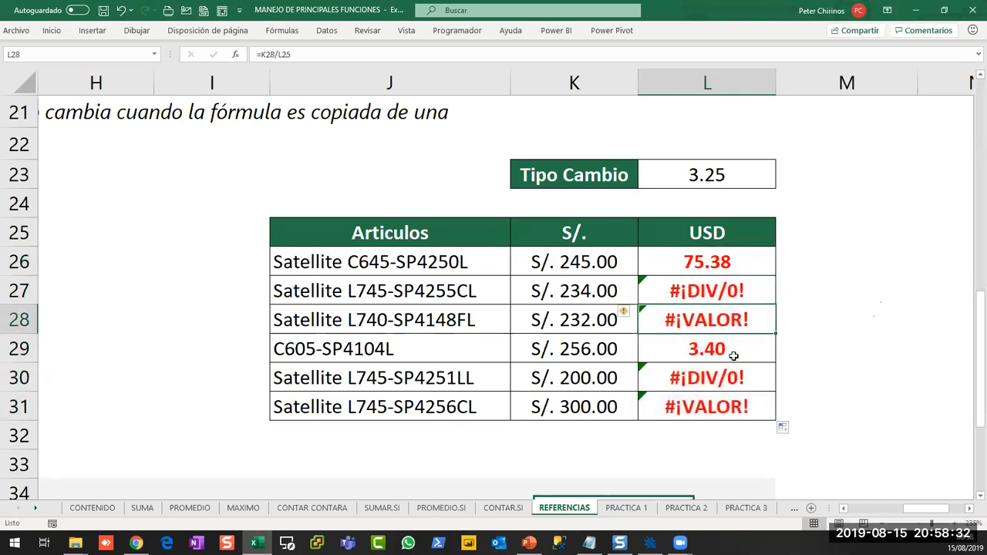
pyautogui.click(706, 291)
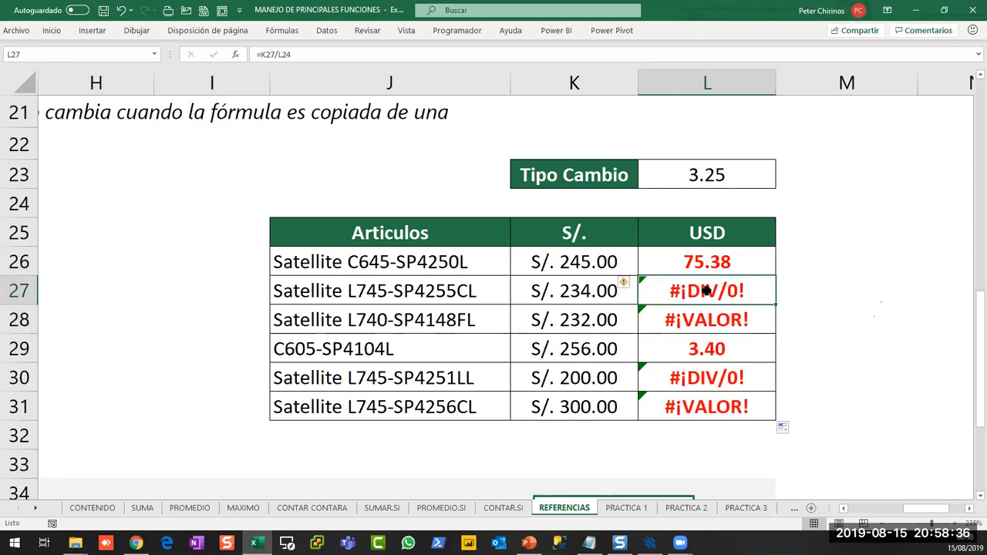
# Examine the copied formula in L27, marking with arrows how the exchange-rate and price references moved down, and leave it as it is
pyautogui.doubleClick(703, 291)
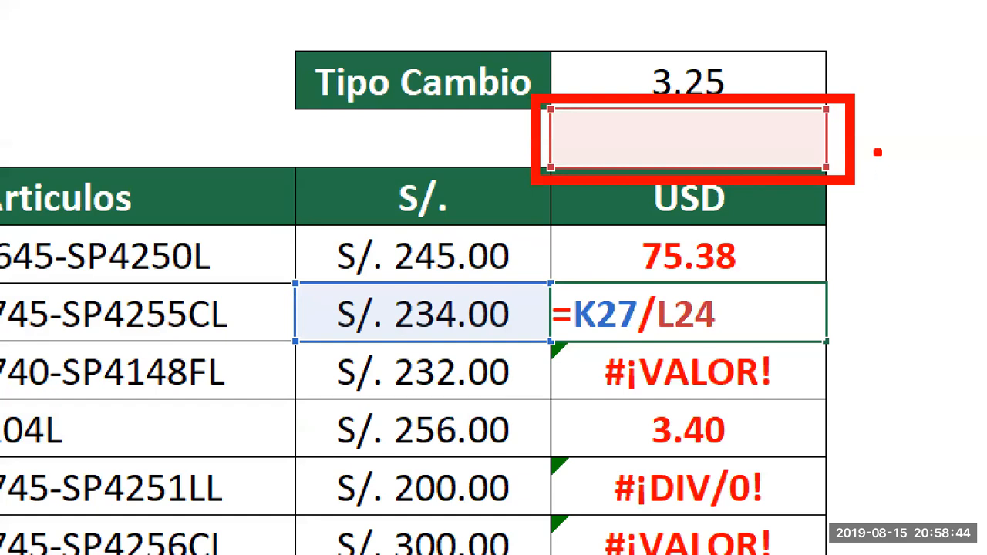
pyautogui.moveTo(785, 73)
pyautogui.mouseDown()
pyautogui.moveTo(813, 54)
pyautogui.moveTo(806, 69)
pyautogui.mouseUp()
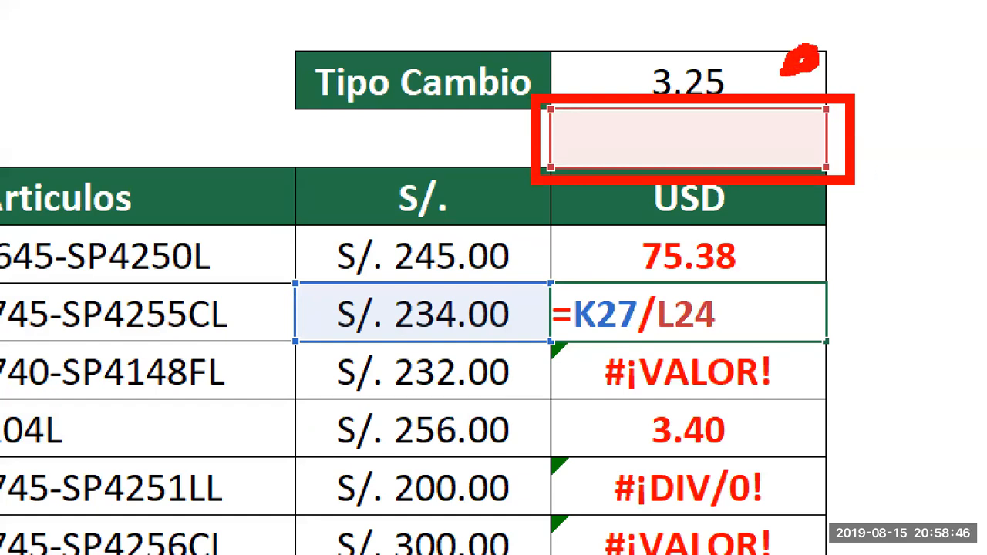
pyautogui.moveTo(864, 217); pyautogui.dragTo(880, 309)
pyautogui.moveTo(855, 305)
pyautogui.mouseDown()
pyautogui.moveTo(891, 339)
pyautogui.moveTo(924, 300)
pyautogui.mouseUp()
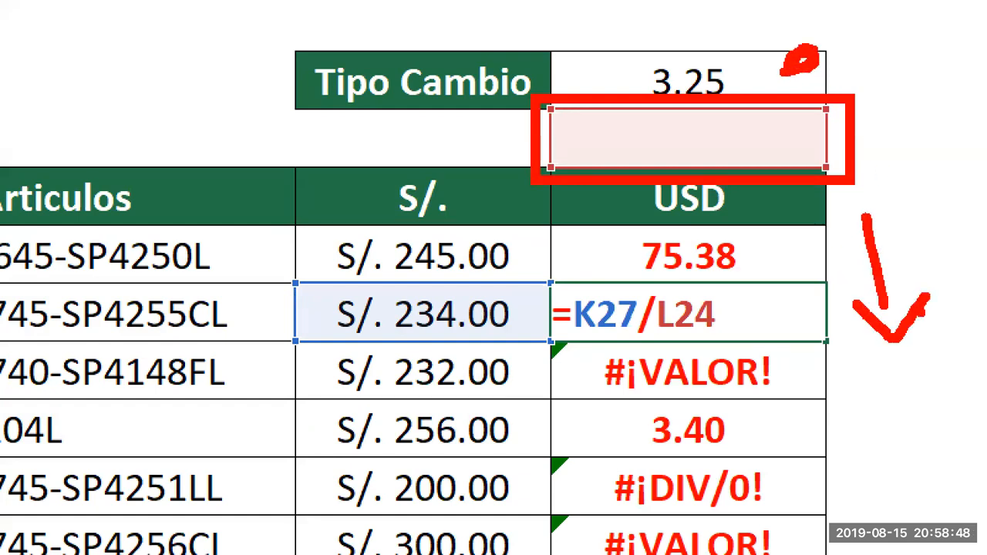
pyautogui.moveTo(817, 62); pyautogui.dragTo(899, 137)
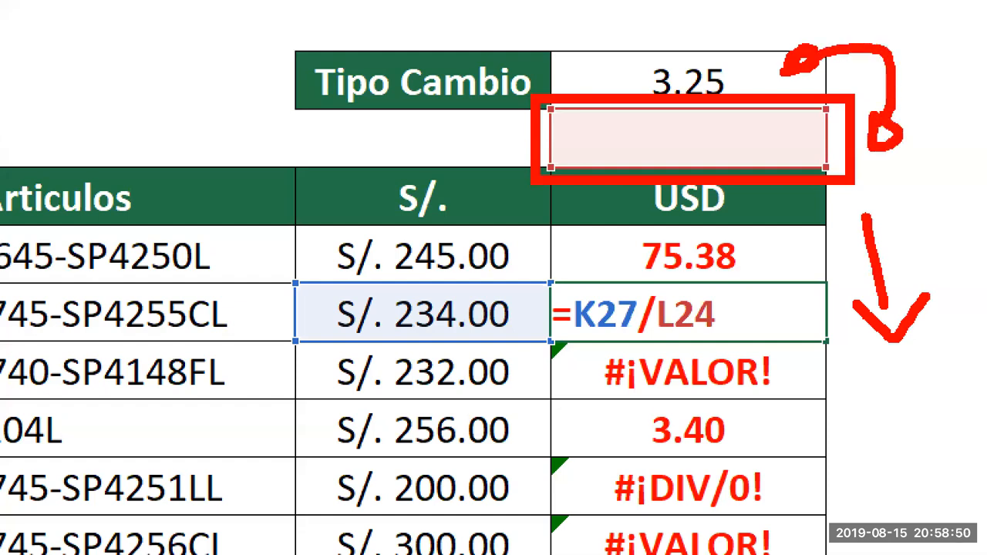
pyautogui.moveTo(445, 248)
pyautogui.mouseDown()
pyautogui.moveTo(426, 245)
pyautogui.moveTo(320, 287)
pyautogui.moveTo(420, 314)
pyautogui.moveTo(423, 338)
pyautogui.mouseUp()
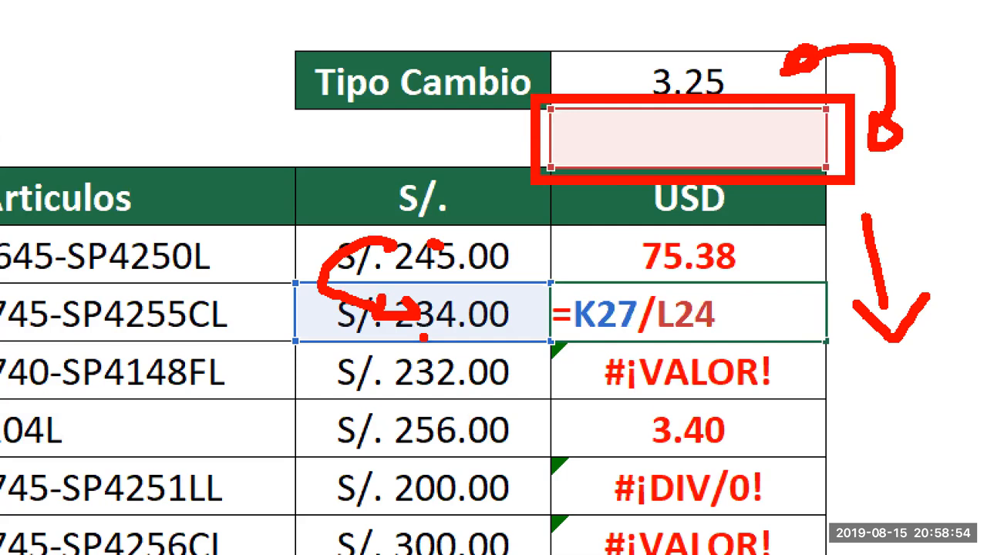
pyautogui.press('Escape')
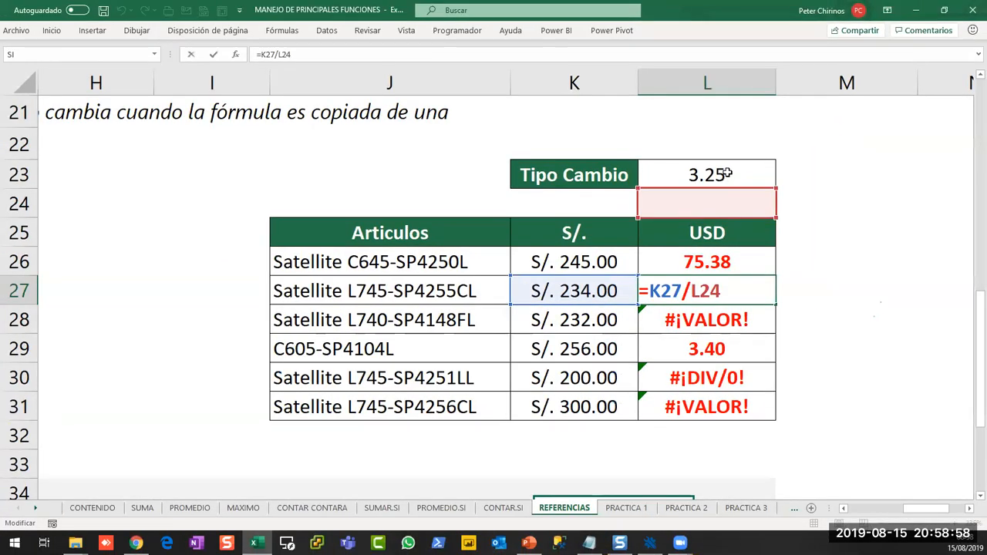
pyautogui.hotkey('ctrl', 'Return')
# Clear the copied USD formulas in L27:L31 and make the exchange-rate reference in L26 absolute, as =K26/$L$23
pyautogui.moveTo(721, 287); pyautogui.dragTo(723, 405)
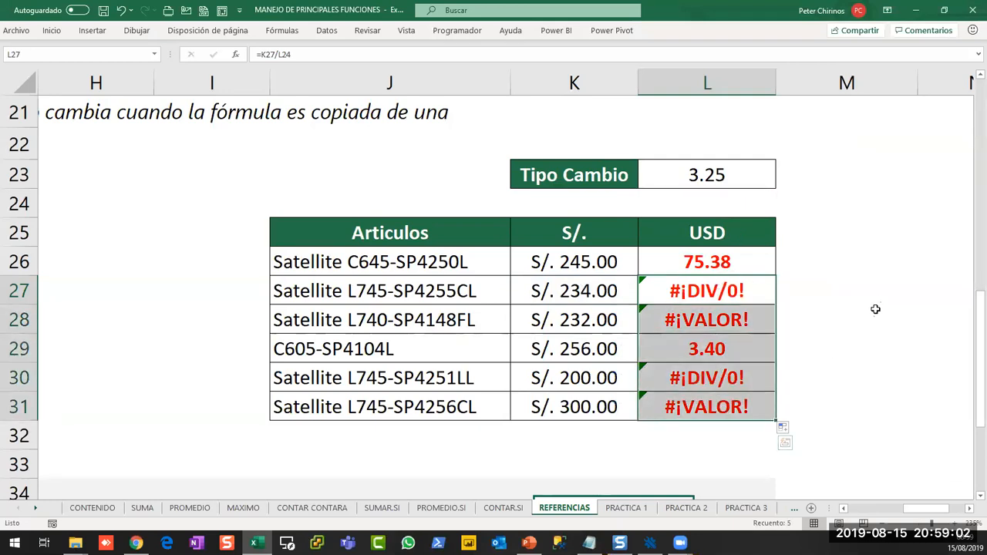
pyautogui.press('Delete')
pyautogui.click(729, 262)
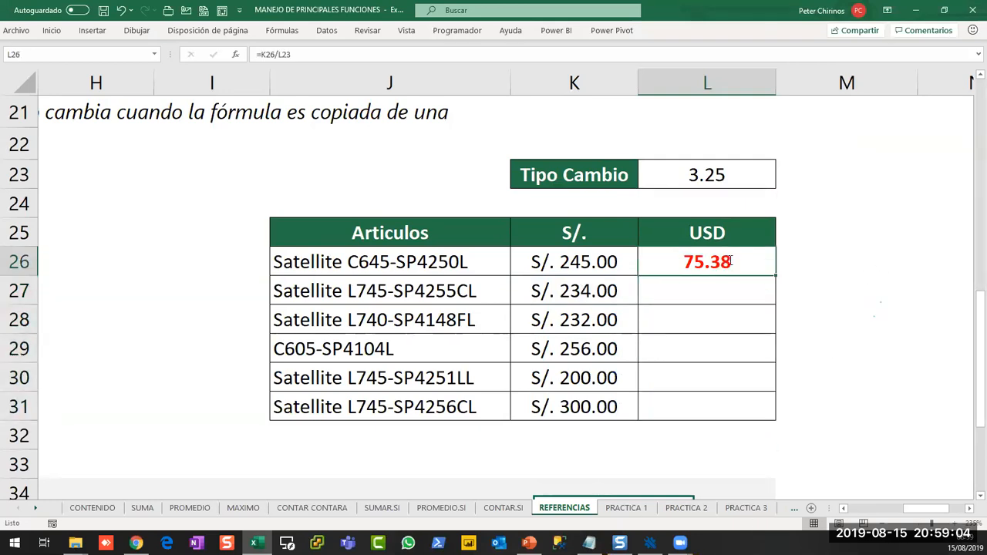
pyautogui.doubleClick(729, 263)
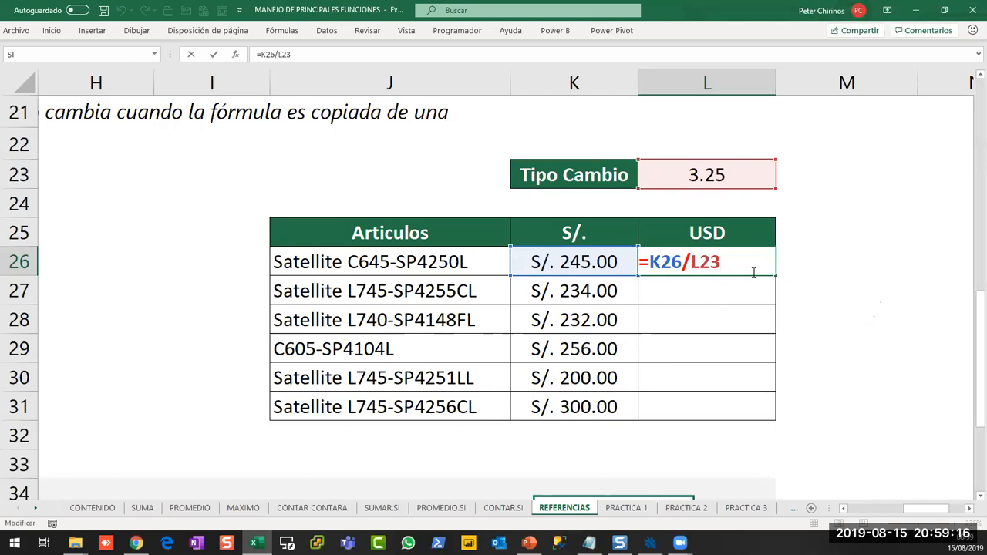
pyautogui.press('F4')
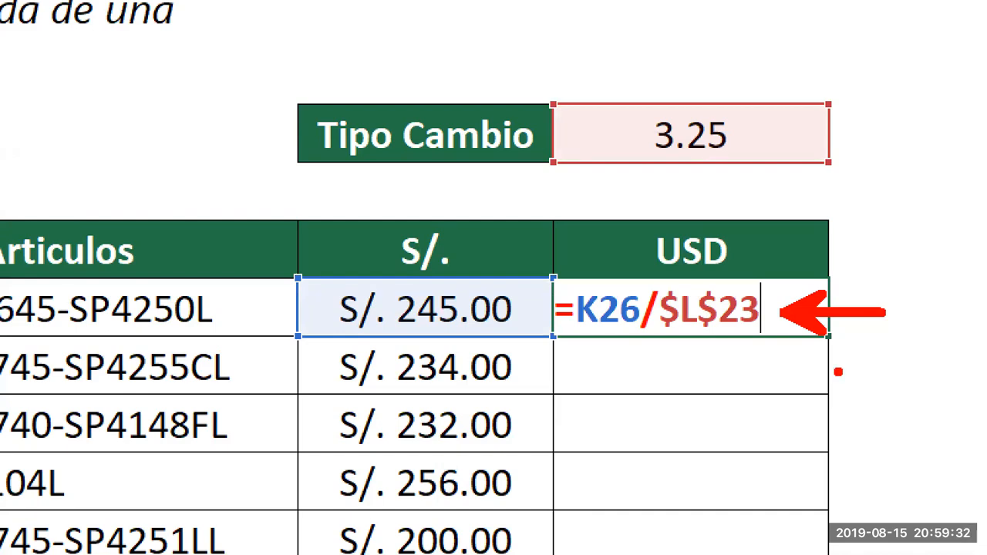
pyautogui.moveTo(665, 335)
pyautogui.mouseDown()
pyautogui.moveTo(615, 418)
pyautogui.moveTo(597, 423)
pyautogui.mouseUp()
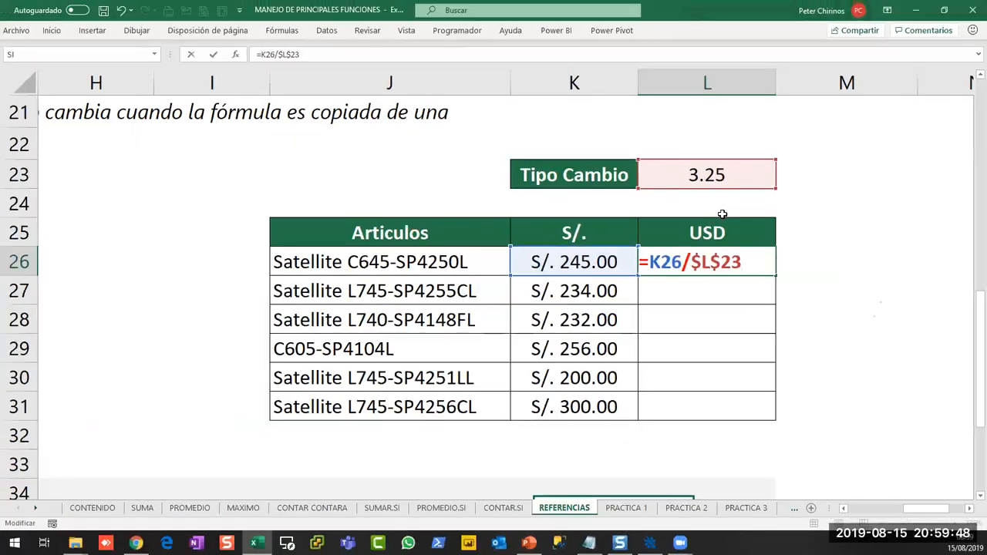
pyautogui.press('Return')
# Fill the L26 formula with the absolute reference down to L31 and check the copied formulas in L27 and L28
pyautogui.click(742, 262)
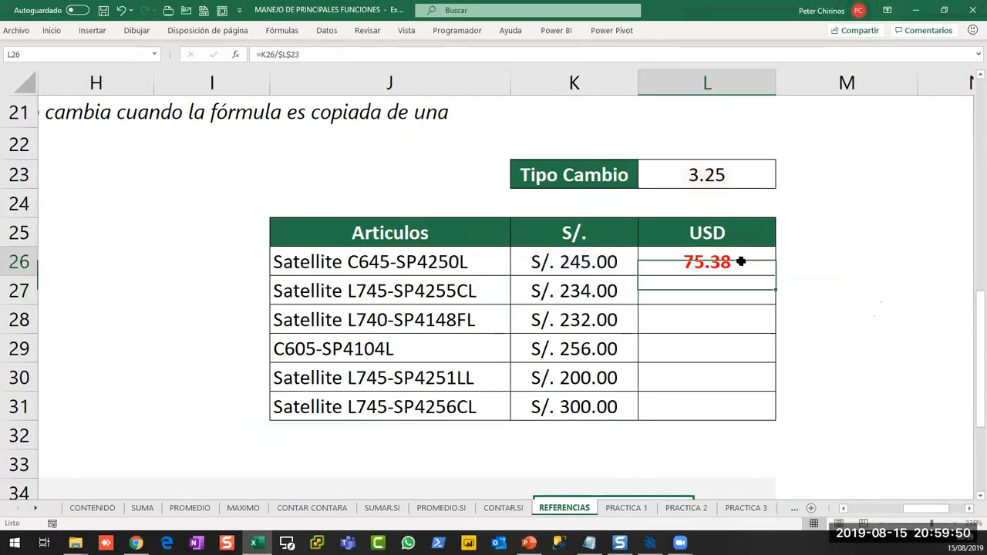
pyautogui.doubleClick(776, 275)
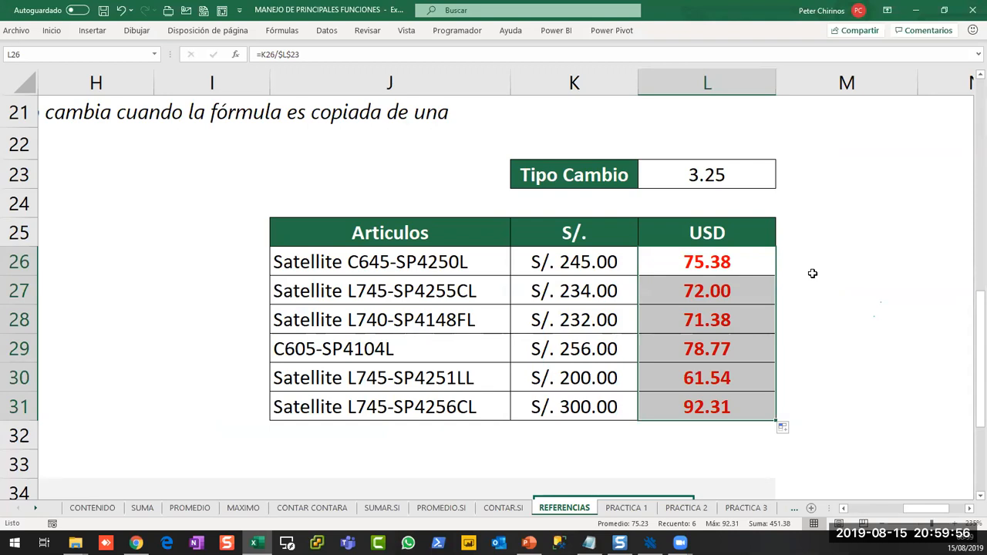
pyautogui.doubleClick(746, 291)
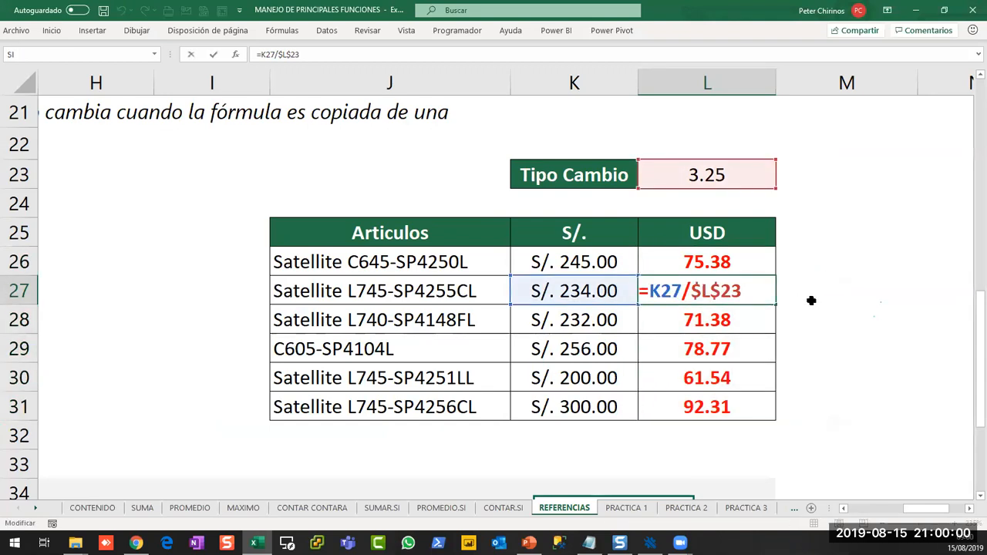
pyautogui.doubleClick(773, 321)
pyautogui.click(765, 337)
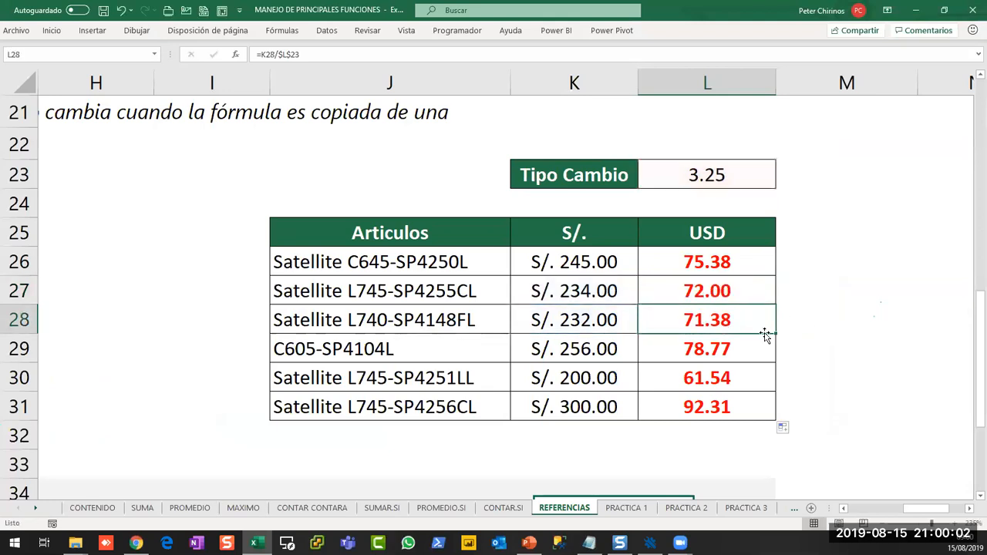
# Check the copied USD formulas in L29, L30 and L31 for the absolute exchange-rate reference, leaving them as they are
pyautogui.doubleClick(745, 345)
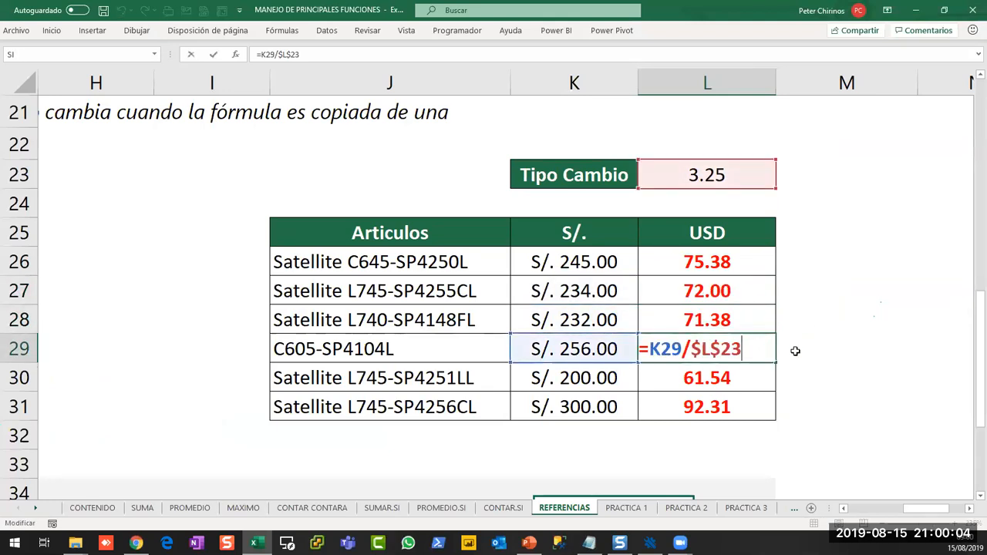
pyautogui.click(792, 351)
pyautogui.doubleClick(741, 375)
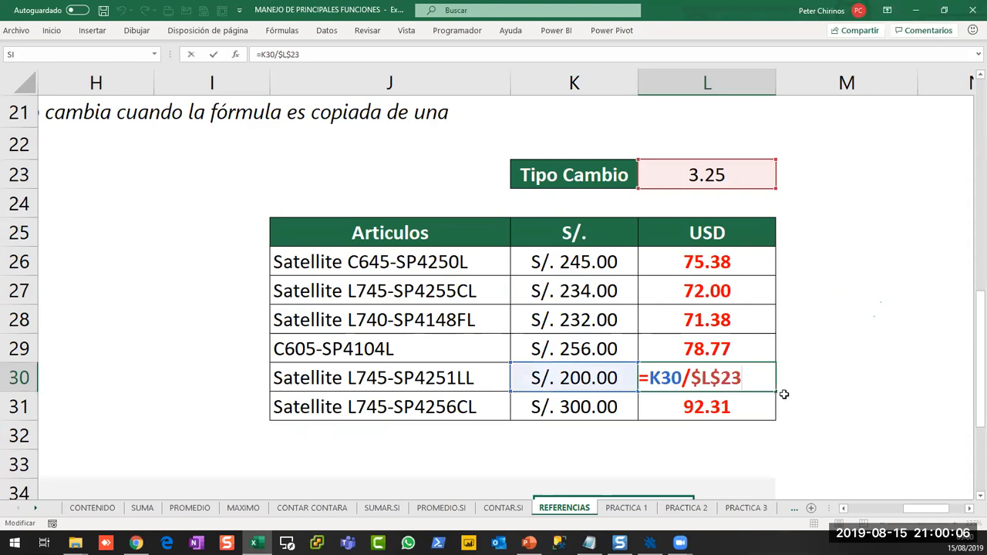
pyautogui.click(745, 403)
pyautogui.doubleClick(745, 404)
pyautogui.hotkey('ctrl', 'Return')
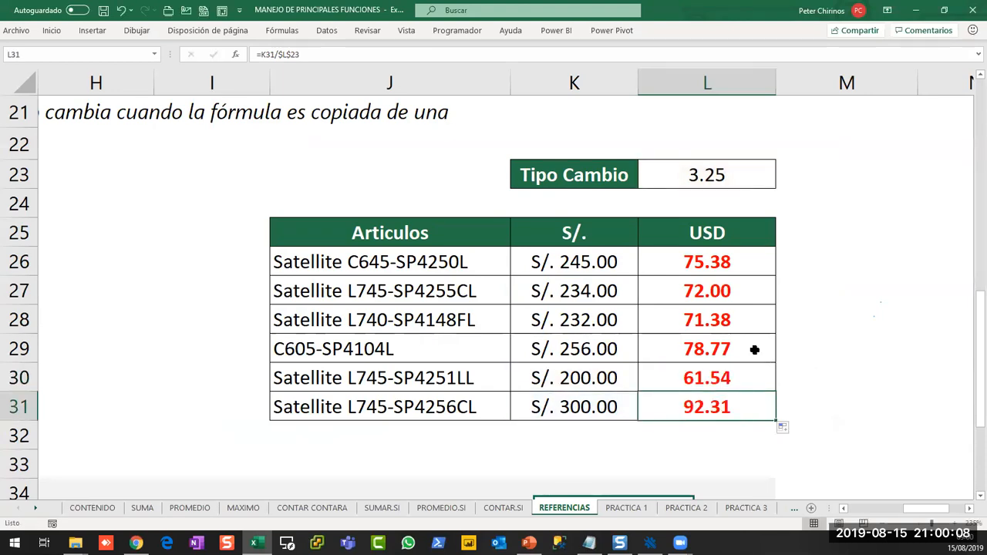
# Compare the USD formulas in L29, L27 and L26 again without changing them
pyautogui.doubleClick(747, 348)
pyautogui.doubleClick(749, 292)
pyautogui.press('Escape')
pyautogui.click(746, 264)
pyautogui.doubleClick(746, 264)
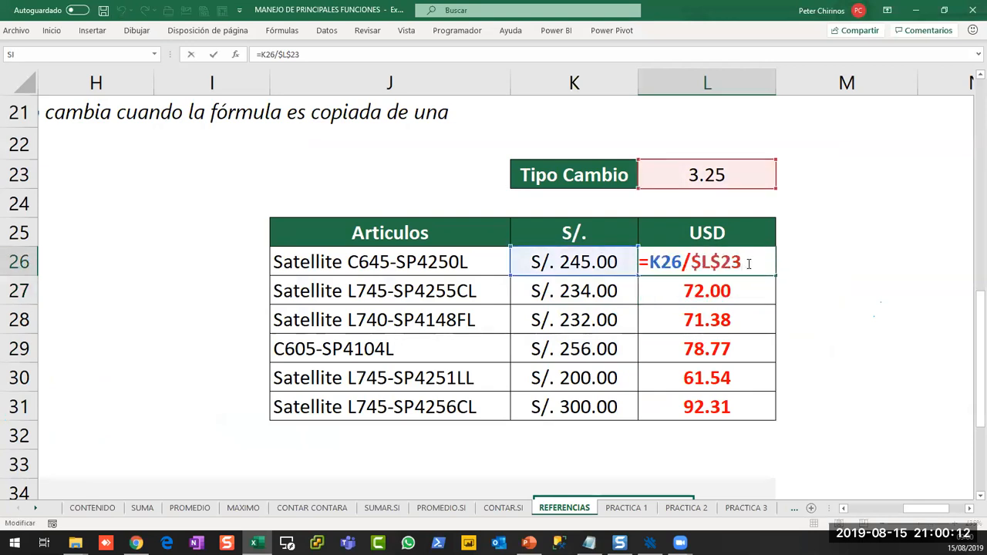
pyautogui.press('Escape')
pyautogui.doubleClick(740, 344)
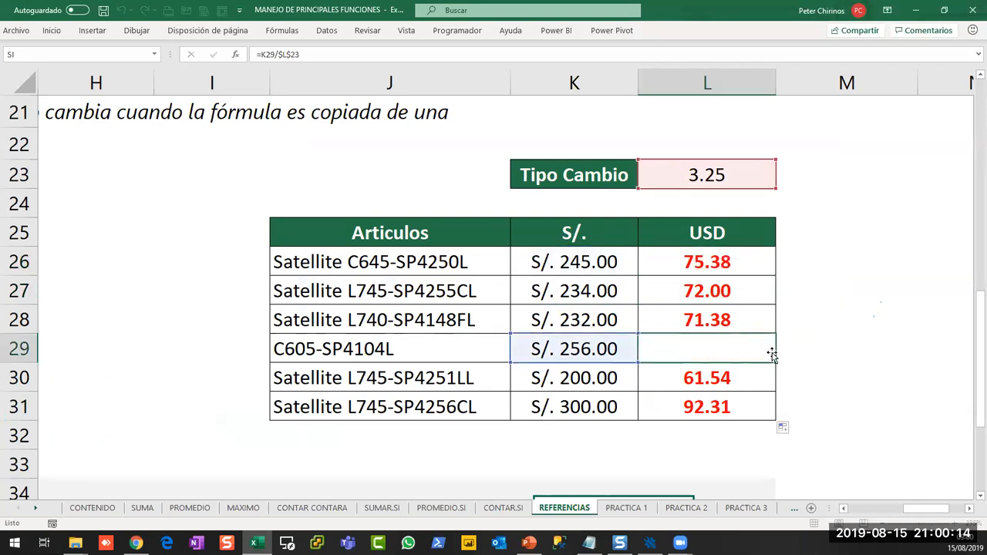
pyautogui.press('Escape')
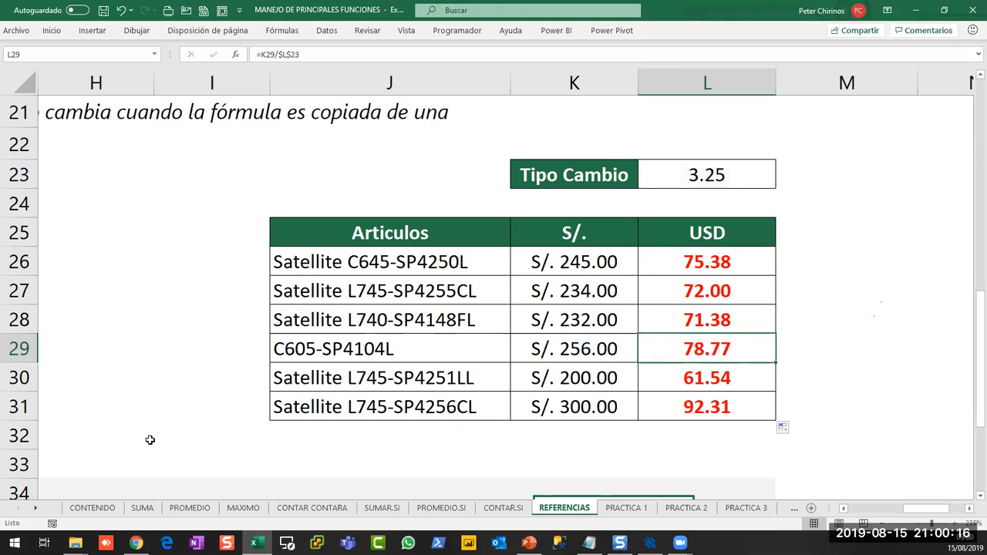
# Open the PRACTICA 1 sheet to view its price increase and discount exercise
pyautogui.click(33, 515)
pyautogui.click(33, 515)
pyautogui.click(33, 514)
pyautogui.click(32, 514)
pyautogui.click(31, 515)
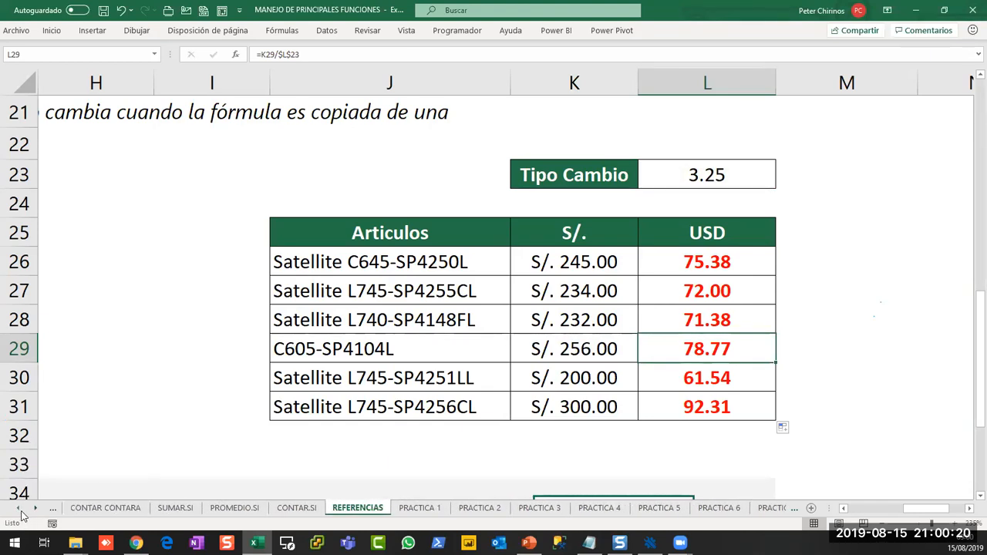
pyautogui.click(34, 514)
pyautogui.click(35, 514)
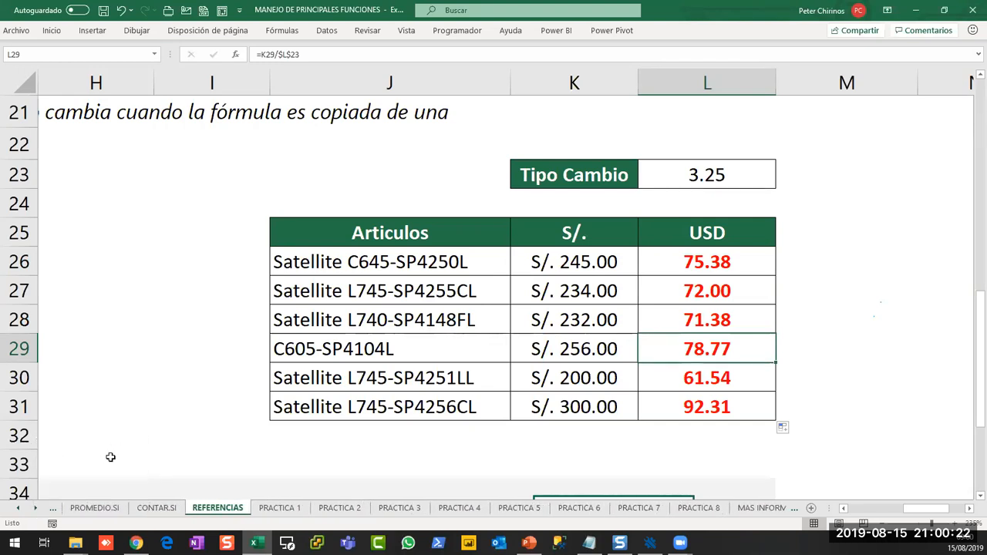
pyautogui.click(276, 510)
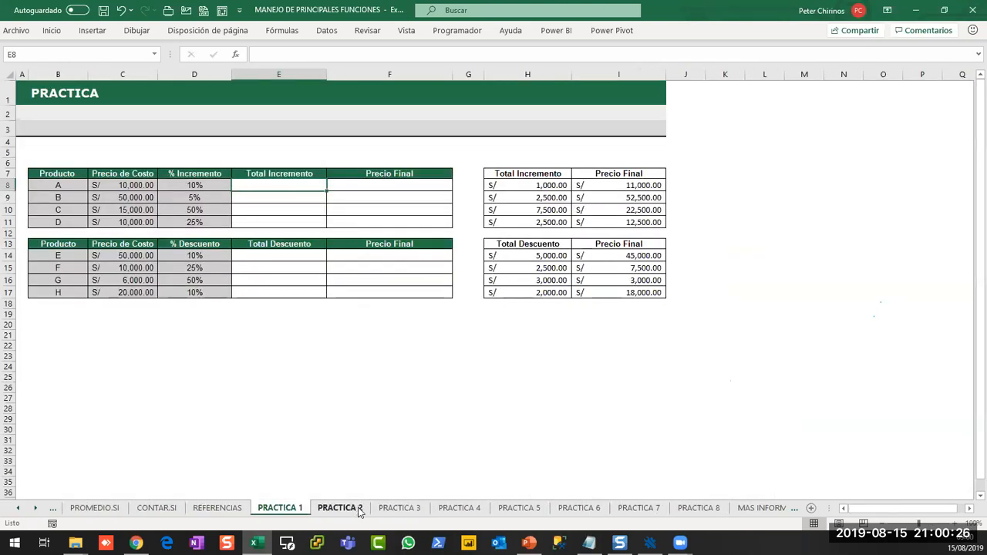
# Look through the exercises on sheets PRACTICA 2 to PRACTICA 8 and return to PRACTICA 2
pyautogui.click(358, 510)
pyautogui.click(402, 511)
pyautogui.click(467, 512)
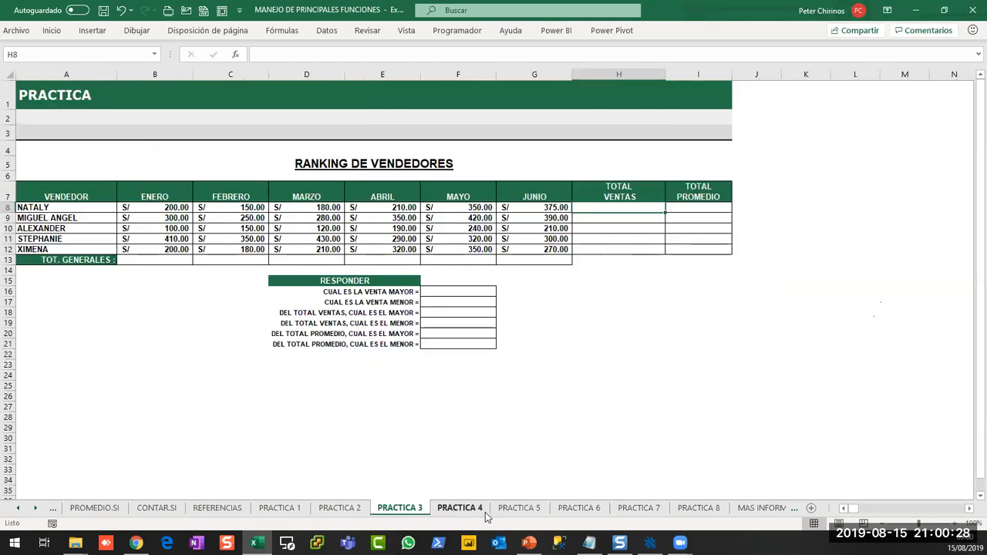
pyautogui.click(518, 510)
pyautogui.click(579, 512)
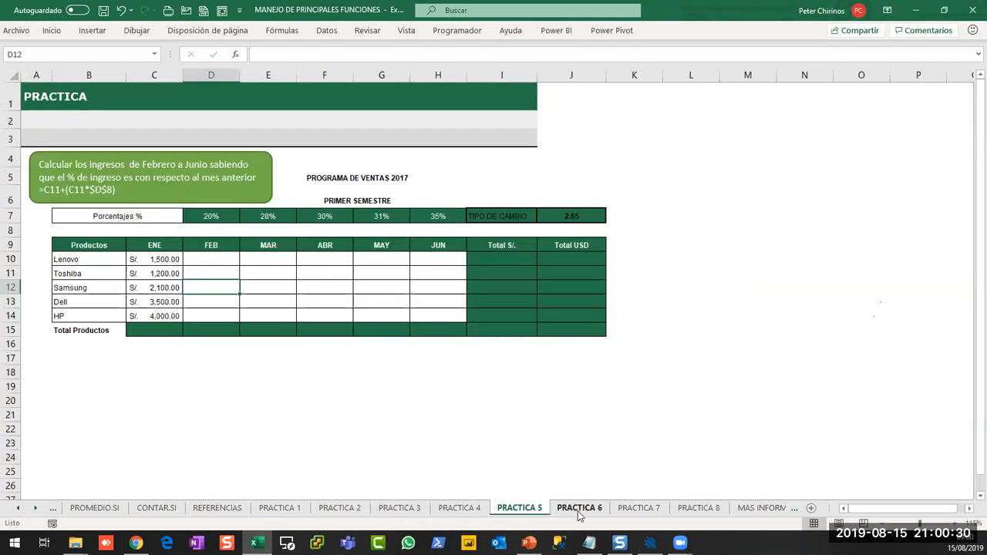
pyautogui.click(636, 512)
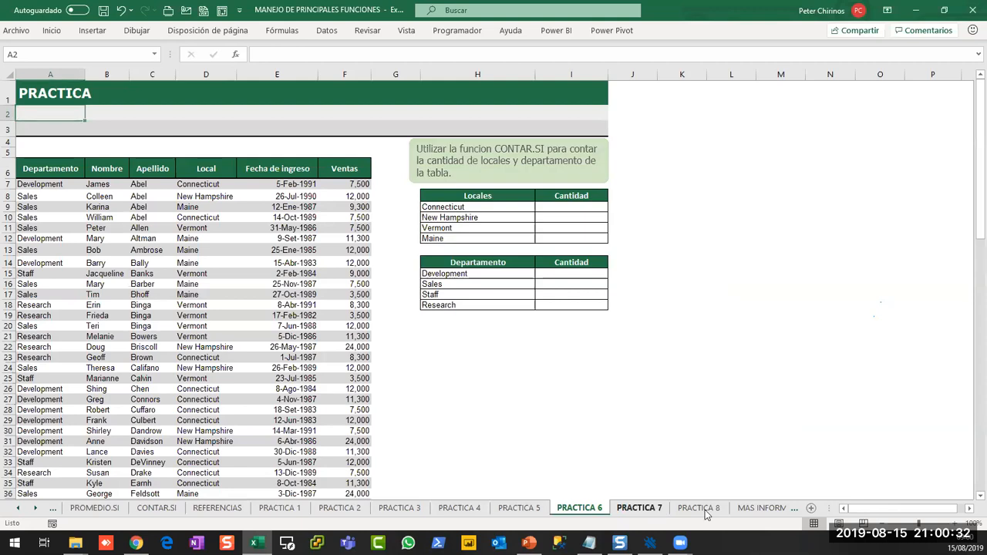
pyautogui.click(705, 512)
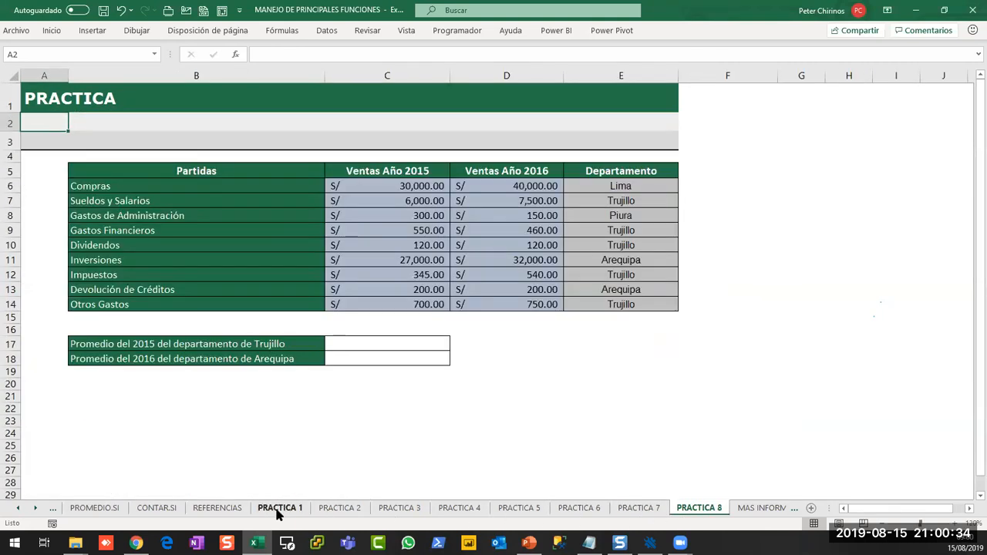
pyautogui.click(343, 509)
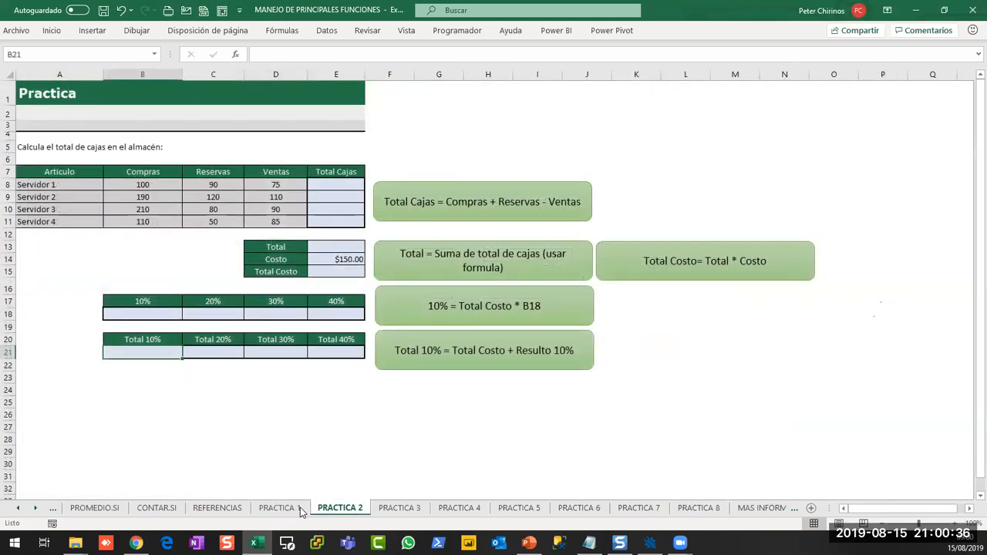
# Return to the CONTENIDO sheet and highlight the instructor's e-mail with a red rectangle and a check mark on the zoomed view
pyautogui.click(19, 509)
pyautogui.click(19, 509)
pyautogui.click(18, 510)
pyautogui.click(89, 509)
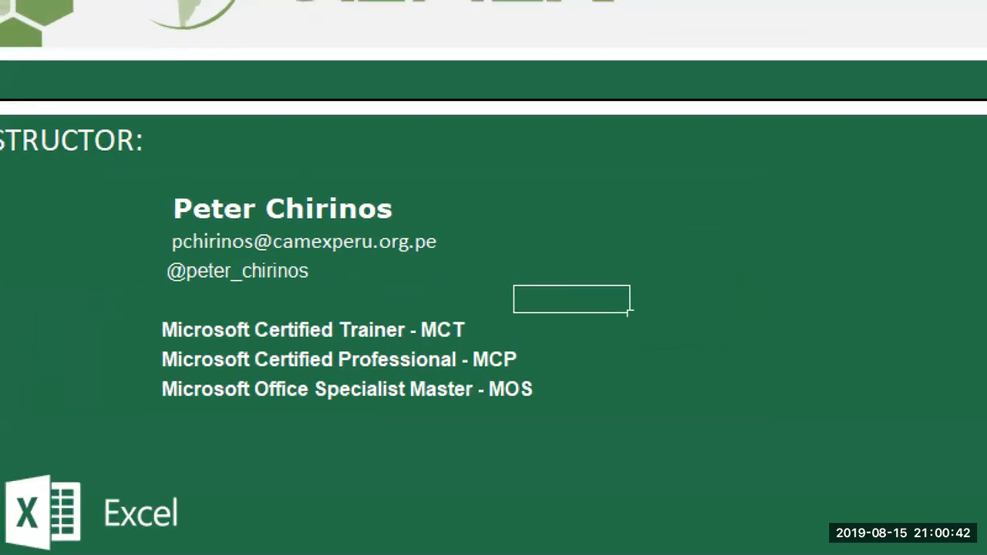
pyautogui.moveTo(147, 207)
pyautogui.mouseDown()
pyautogui.moveTo(304, 276)
pyautogui.moveTo(409, 265)
pyautogui.moveTo(488, 274)
pyautogui.mouseUp()
pyautogui.moveTo(500, 227)
pyautogui.mouseDown()
pyautogui.moveTo(510, 246)
pyautogui.moveTo(586, 138)
pyautogui.mouseUp()
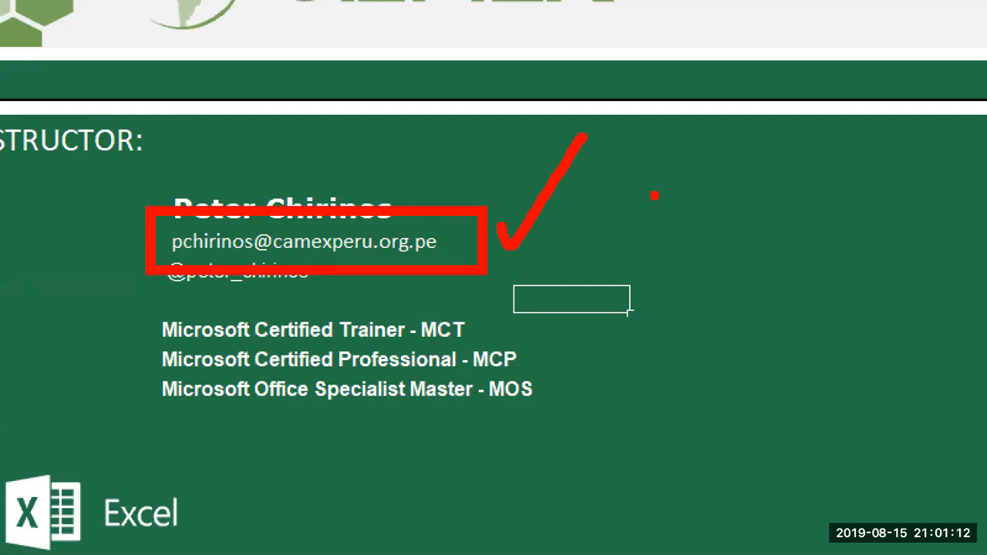
pyautogui.press('Escape')
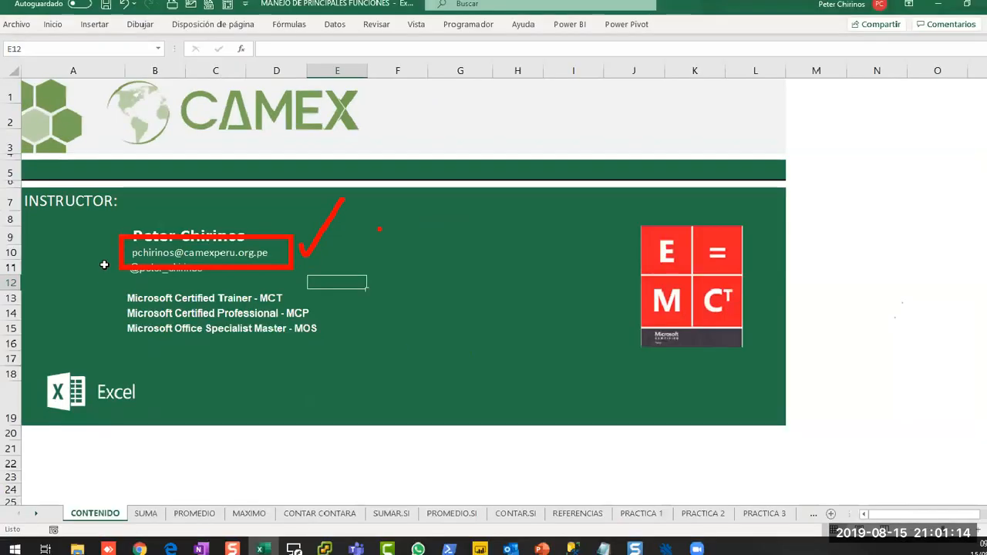